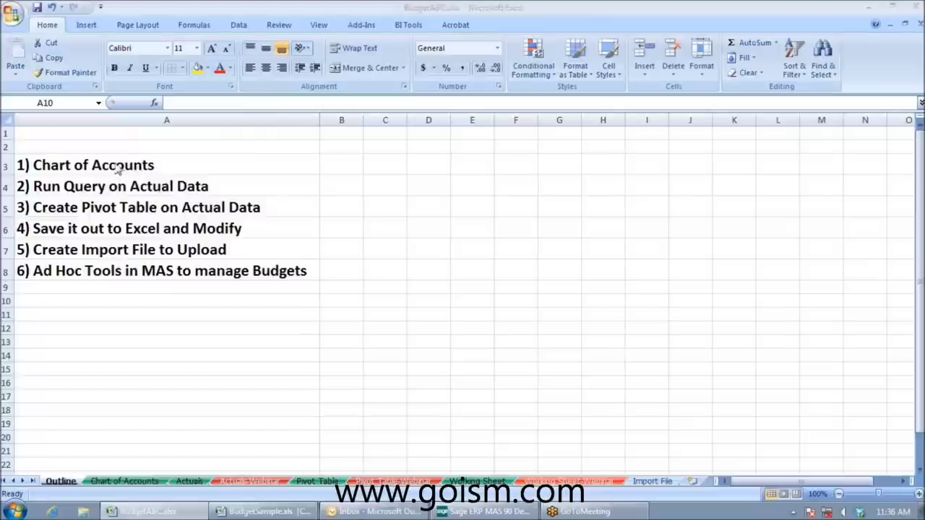
Go through outline steps 1–6, from Chart of Accounts to ad hoc budget tools, then show the Chart of Accounts sheet.
click(109, 168)
click(96, 169)
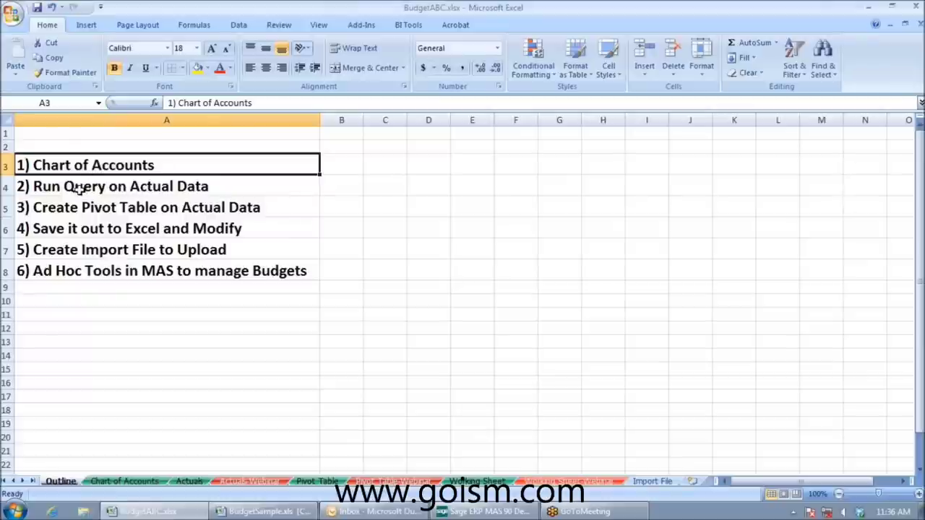
click(79, 186)
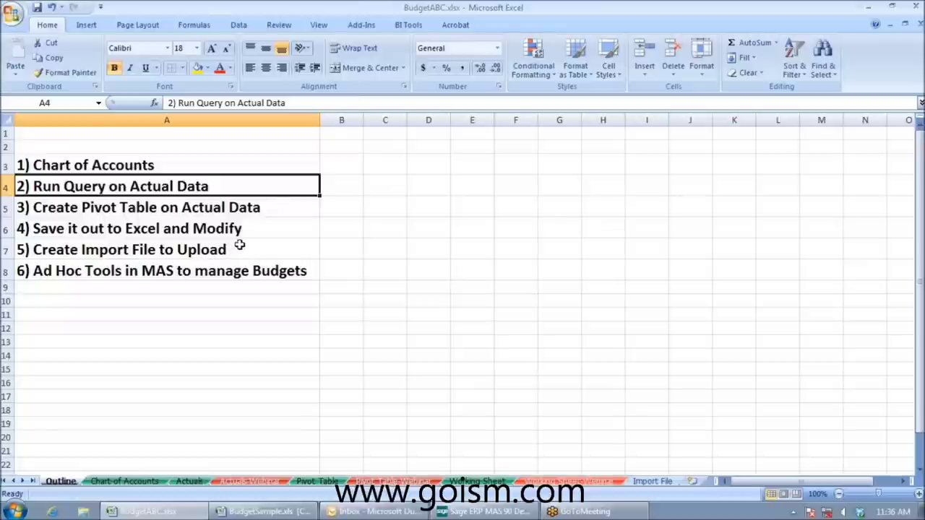
click(191, 208)
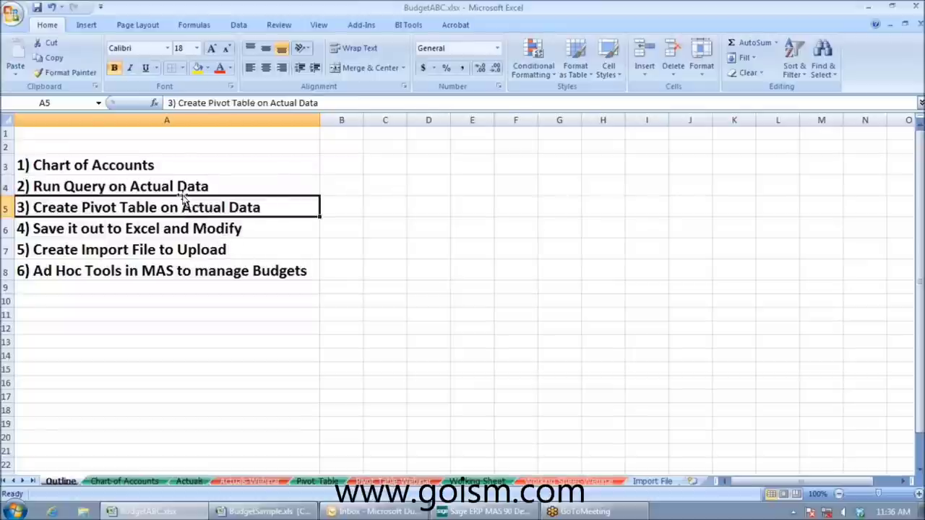
click(152, 231)
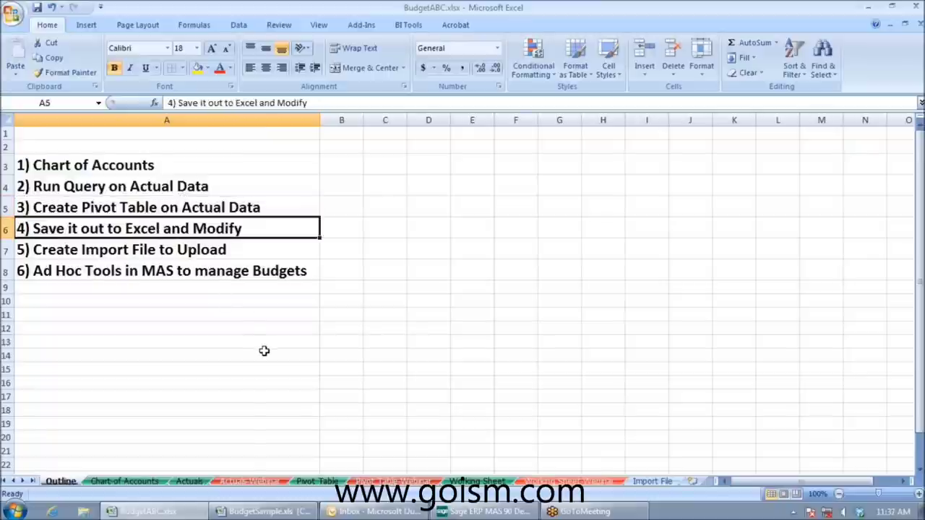
click(178, 250)
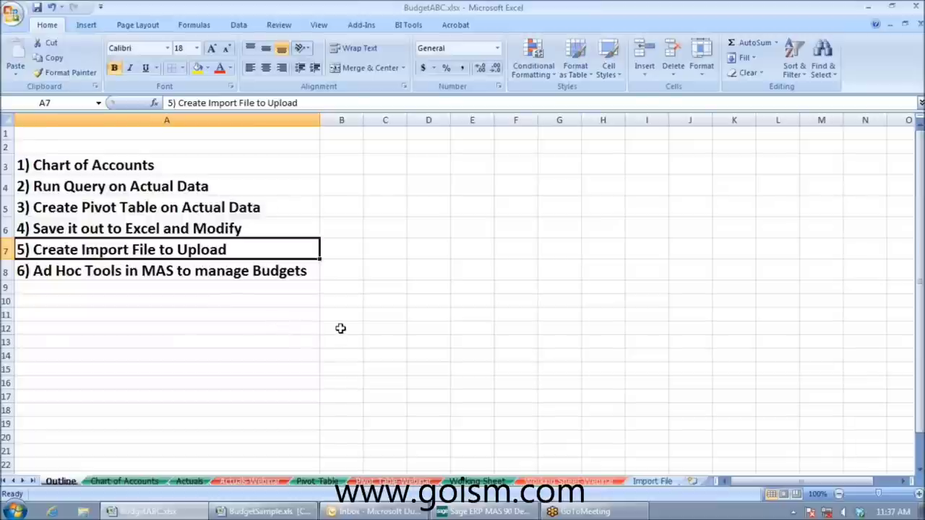
click(144, 277)
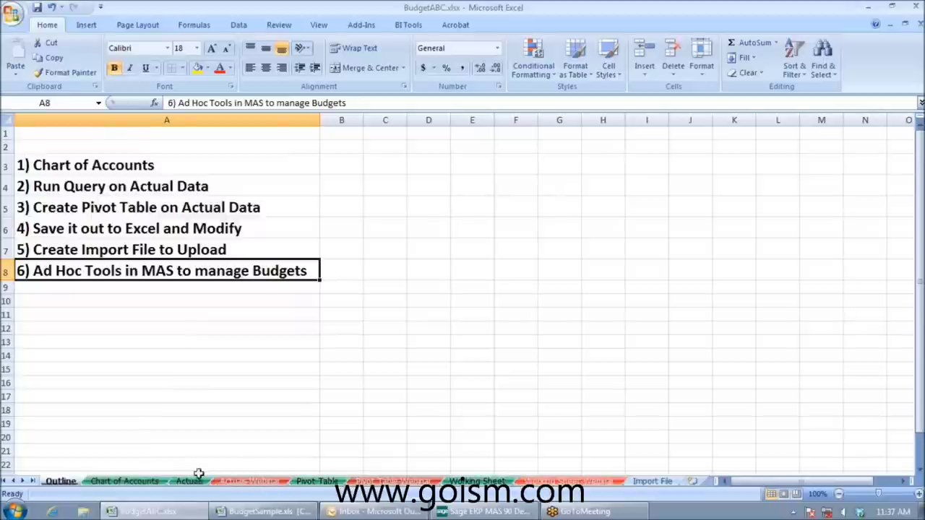
click(124, 481)
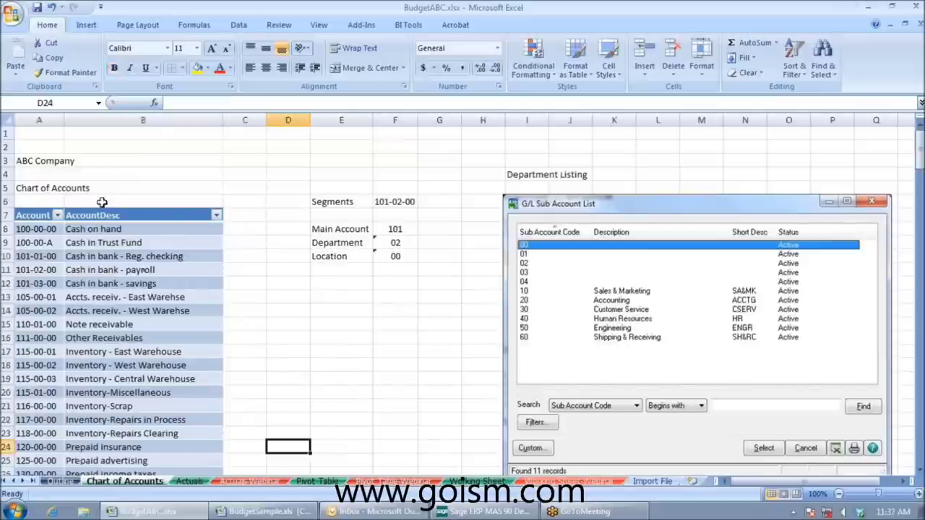
Point out the ABC Company title, then switch to the Actuals data sheet.
click(32, 161)
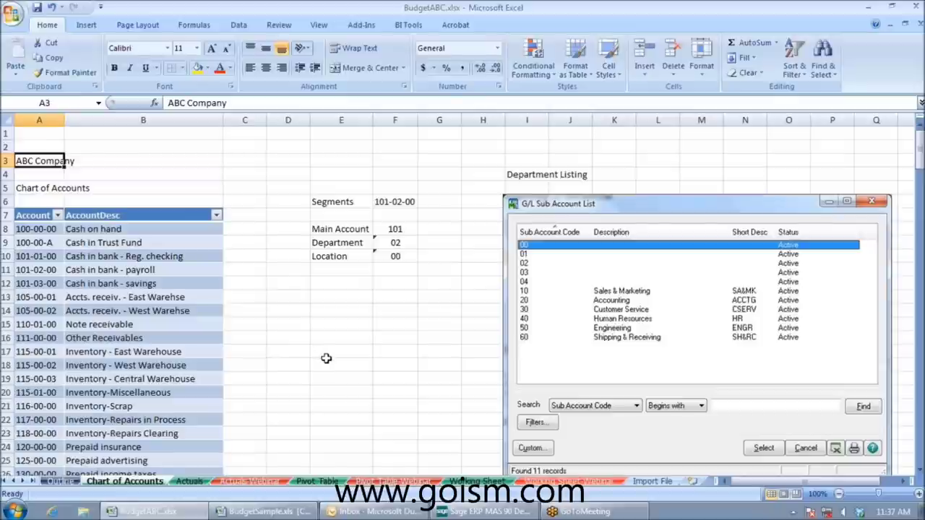
click(198, 482)
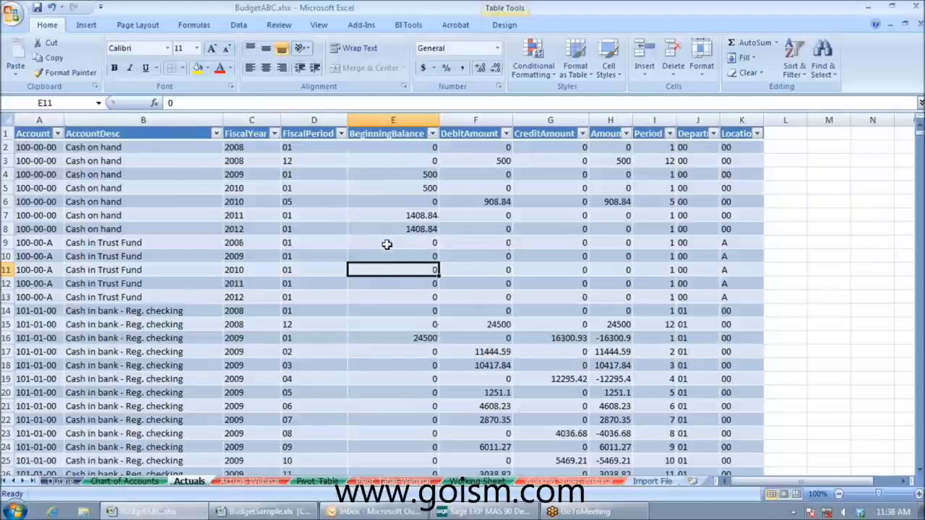
Highlight row 7 of Actuals (100-00-00, Cash on hand, 2011, period 01, 1408.84), then show the Pivot Table.
click(58, 202)
click(120, 201)
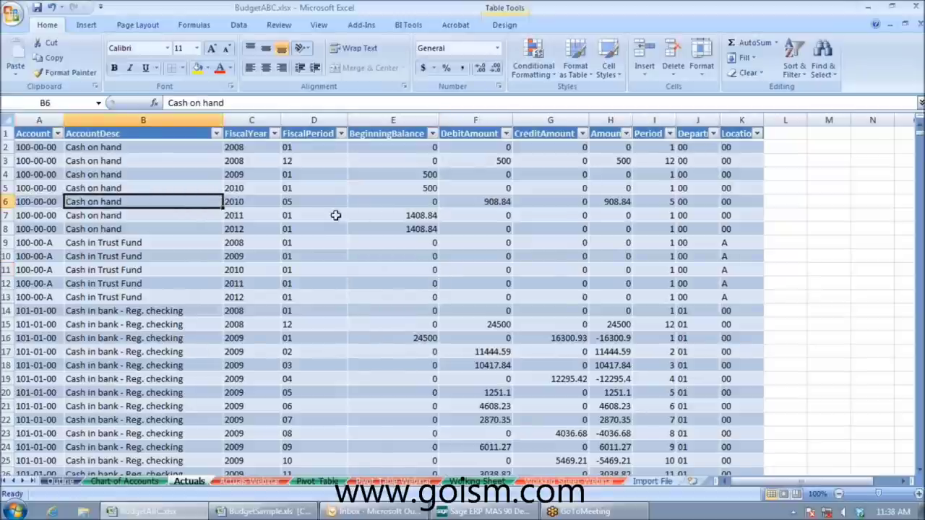
click(255, 214)
click(312, 215)
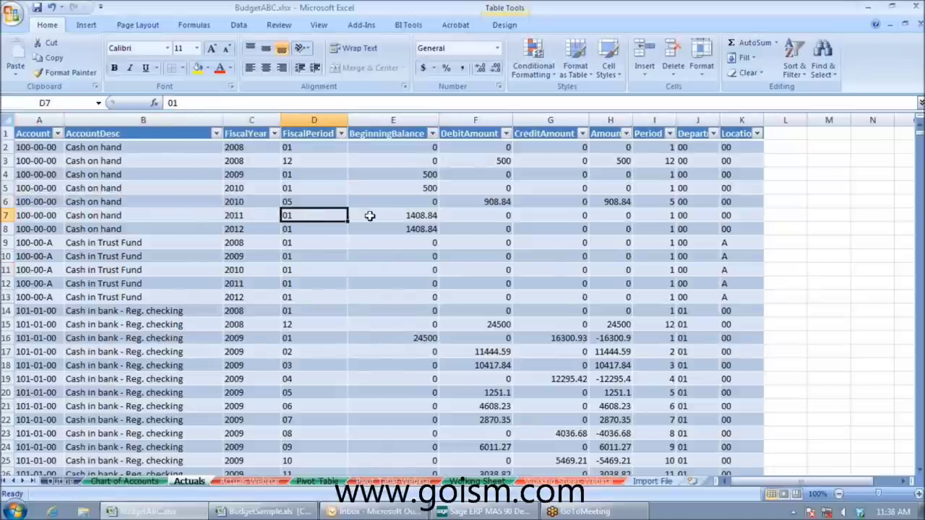
click(392, 217)
click(492, 215)
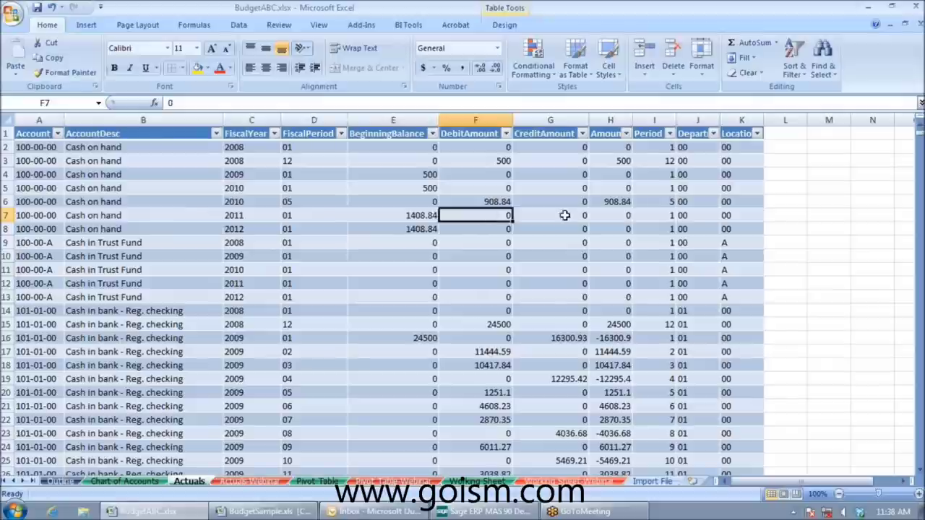
click(553, 215)
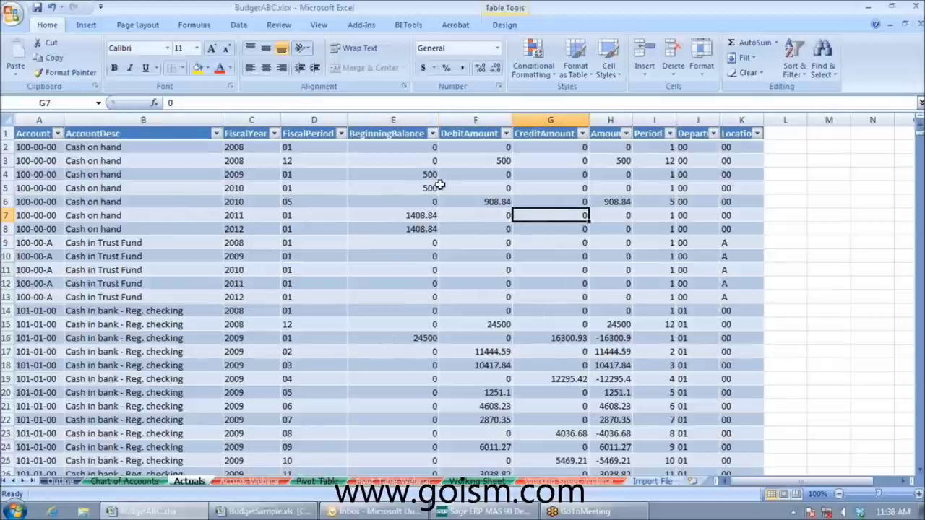
click(318, 481)
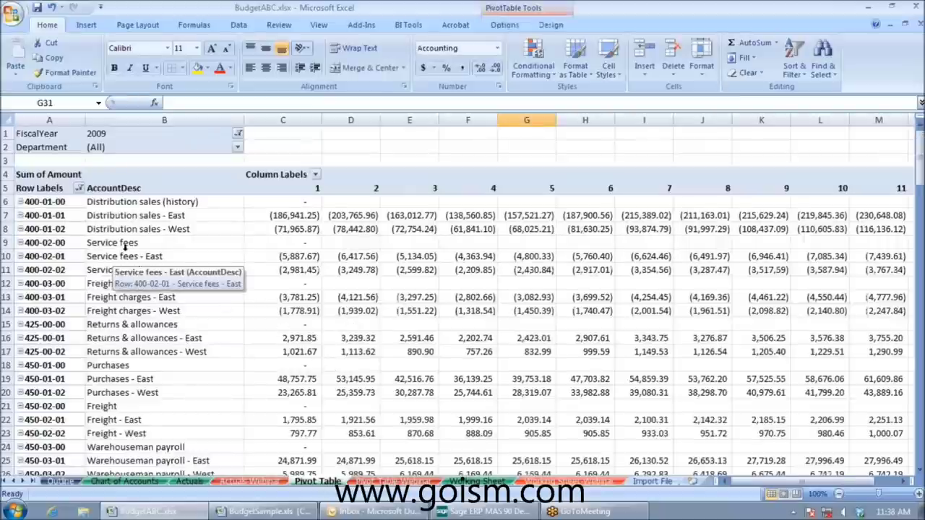
Select the pivot's account numbers, descriptions and period 1 amounts, then go to the Working Sheet.
drag(58, 205, 16, 368)
drag(147, 203, 128, 360)
drag(310, 201, 298, 352)
mouse_move(759, 489)
mouse_down()
mouse_move(770, 488)
mouse_move(759, 489)
mouse_up()
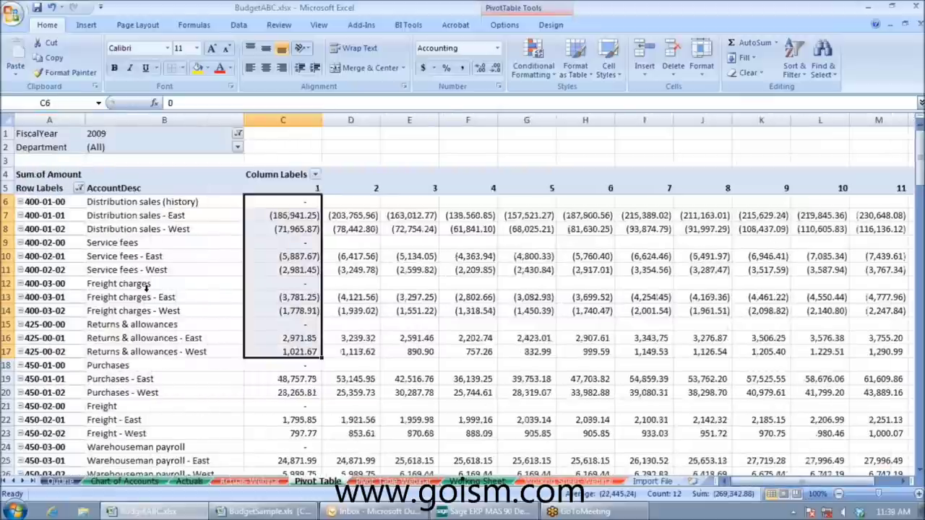
scroll(318, 333, down, 6)
scroll(318, 333, up, 3)
scroll(318, 334, up, 3)
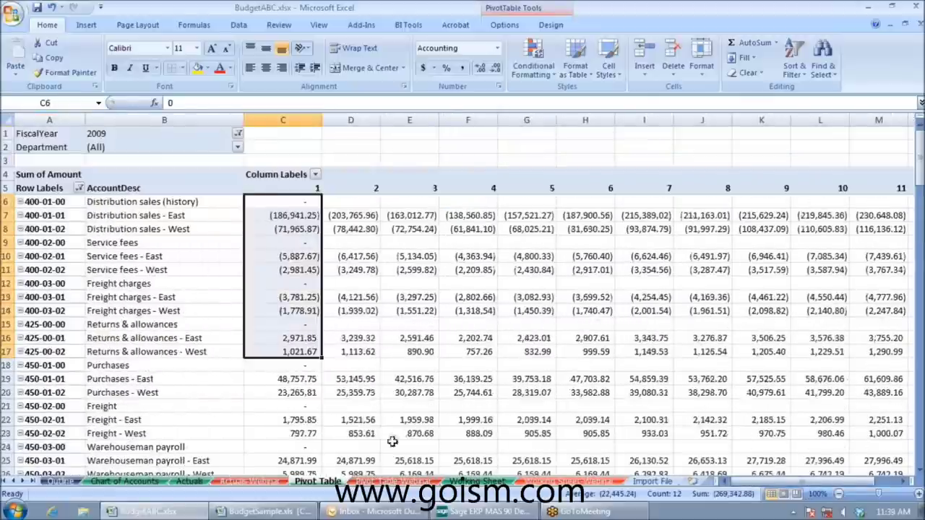
click(477, 482)
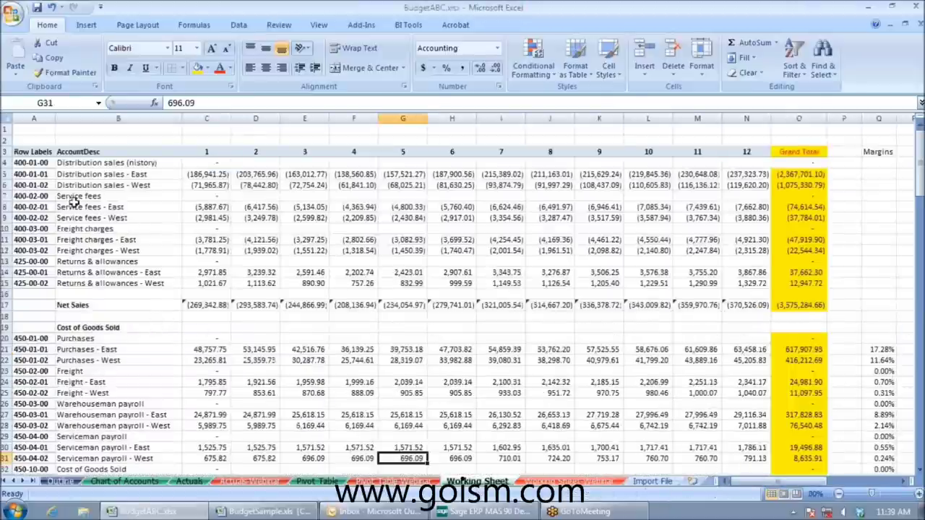
drag(64, 163, 73, 302)
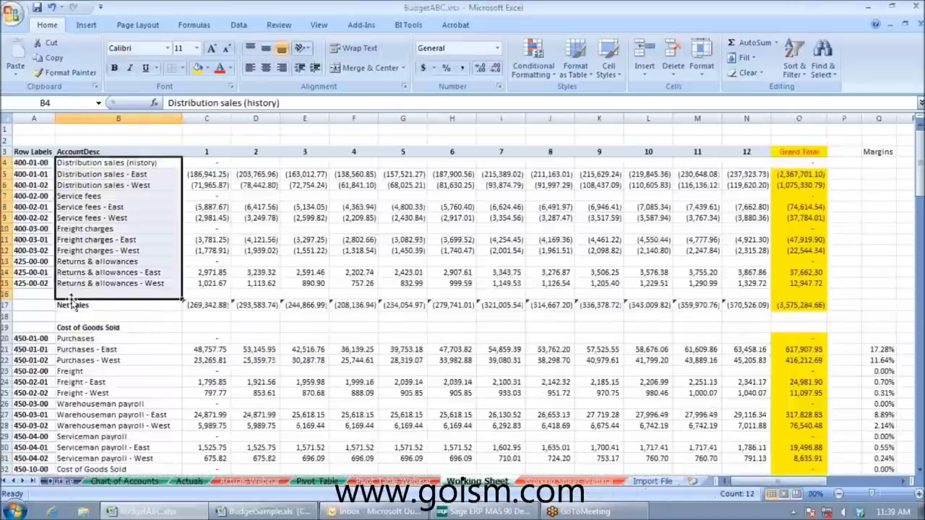
click(73, 304)
key(ctrl+b)
scroll(106, 307, down, 5)
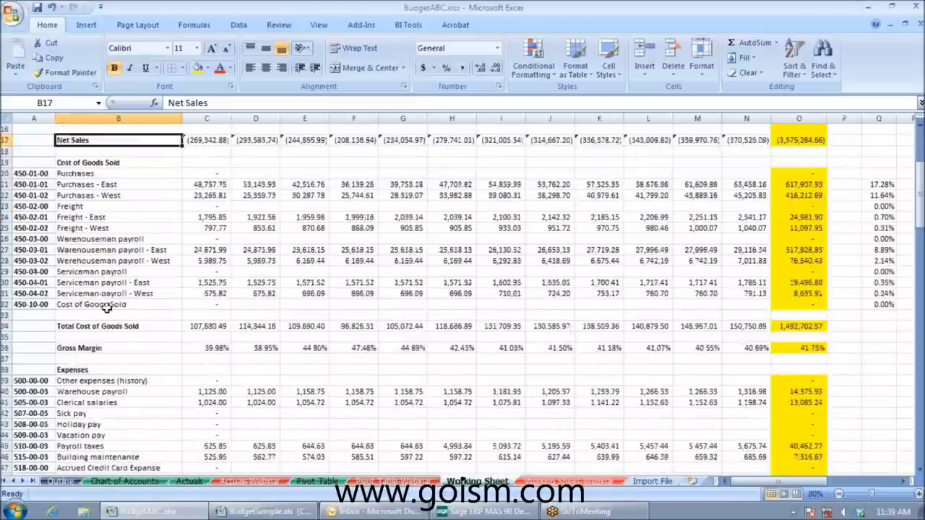
click(100, 326)
click(100, 348)
scroll(100, 347, down, 1)
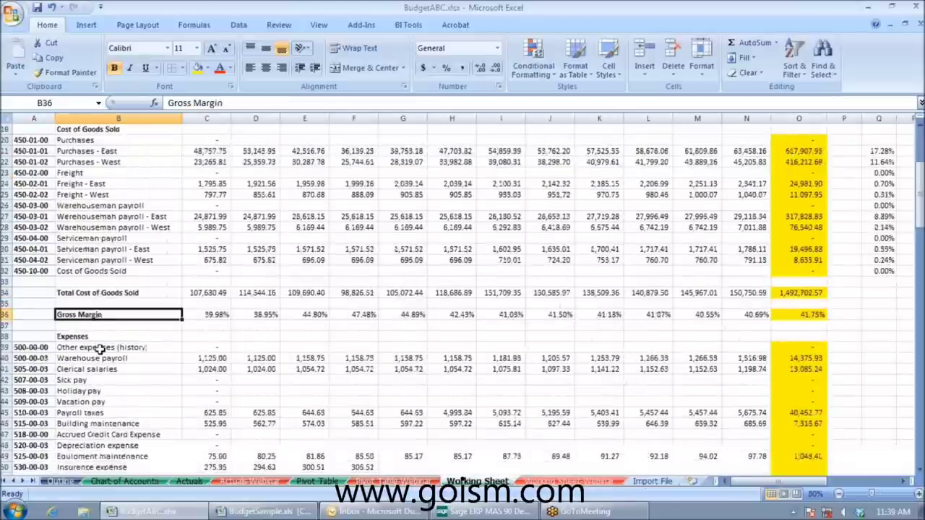
scroll(99, 347, down, 20)
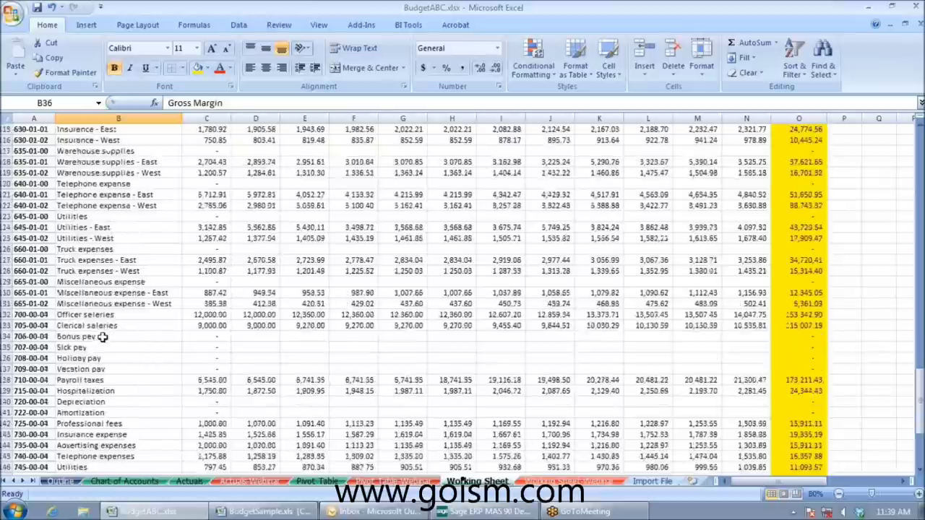
scroll(103, 337, down, 7)
click(101, 336)
click(101, 360)
click(112, 349)
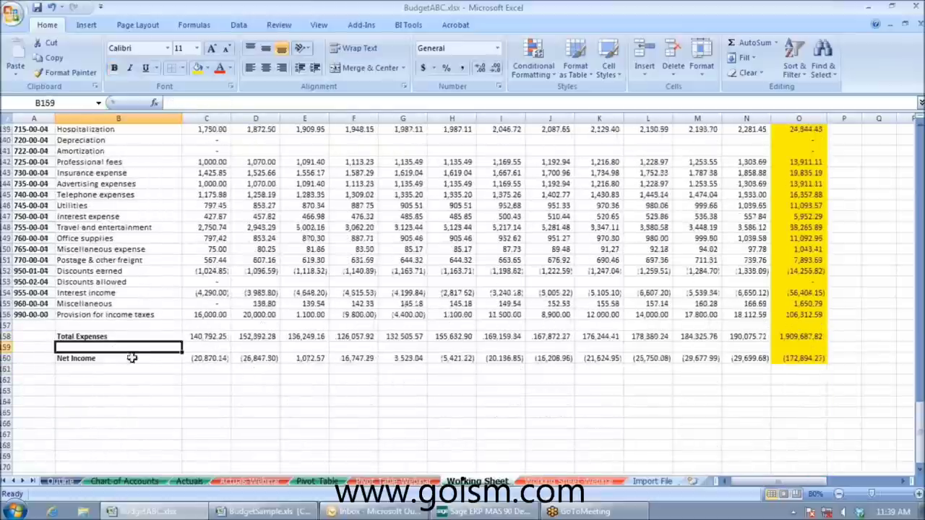
drag(917, 432, 918, 134)
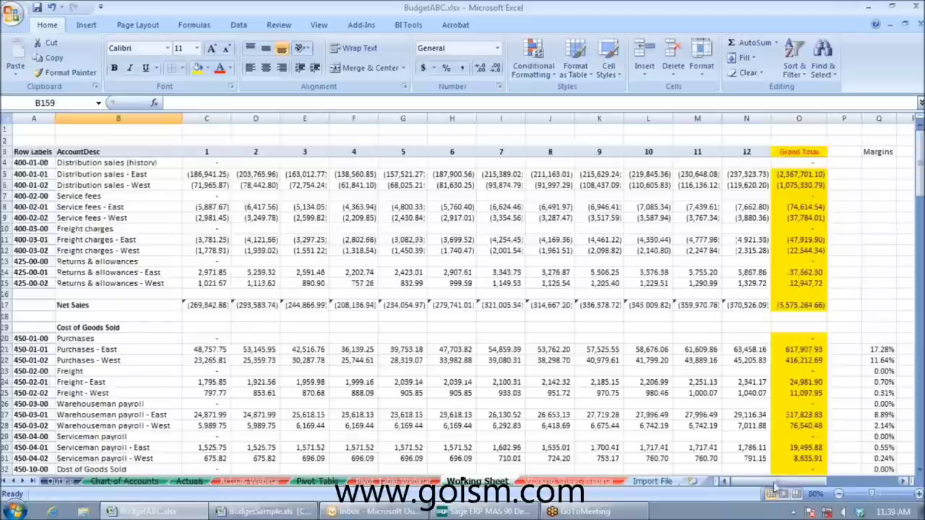
drag(775, 485, 802, 487)
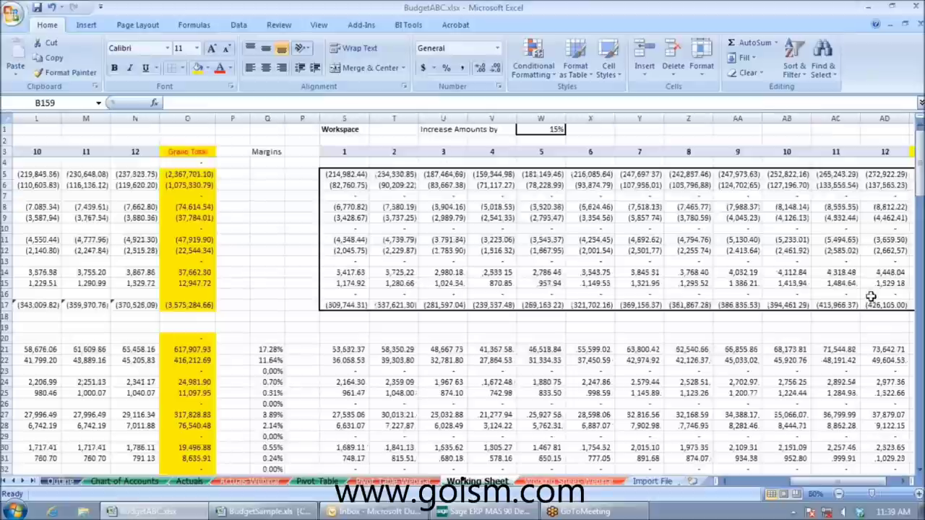
click(540, 130)
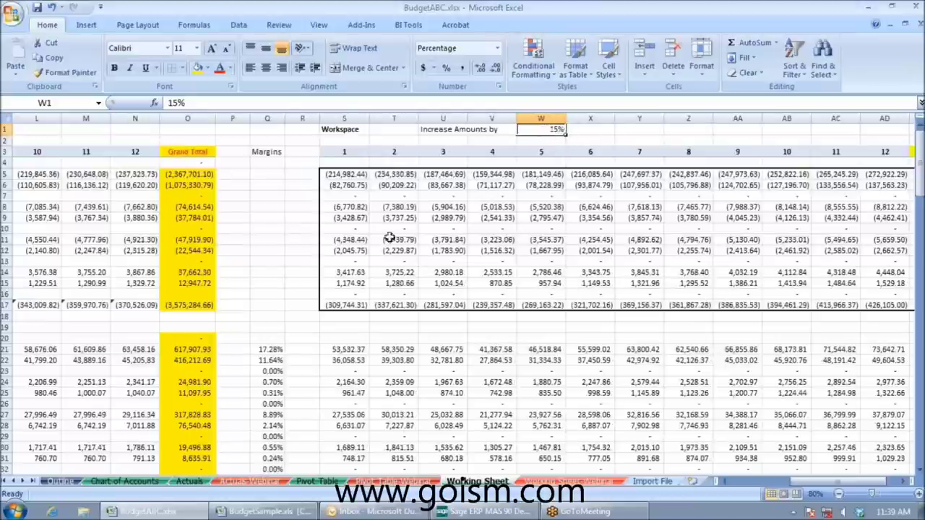
click(351, 248)
click(332, 370)
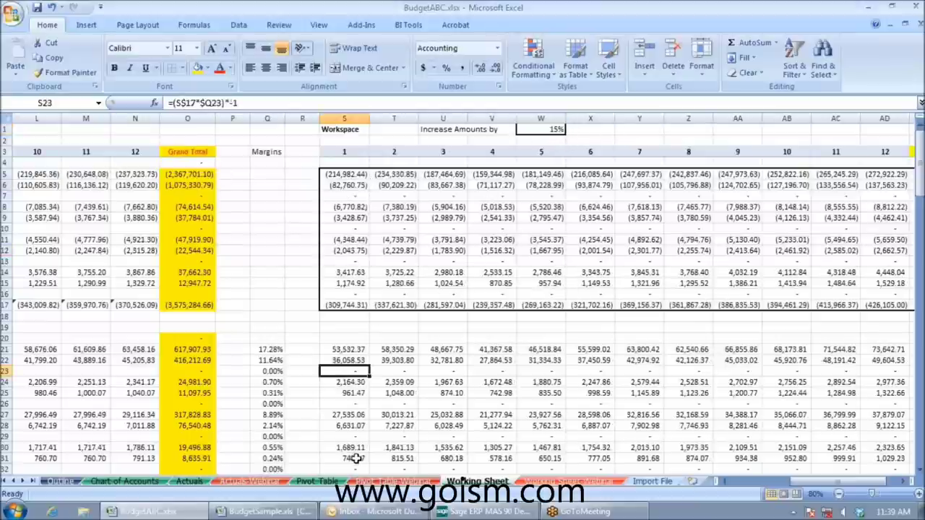
scroll(355, 458, down, 10)
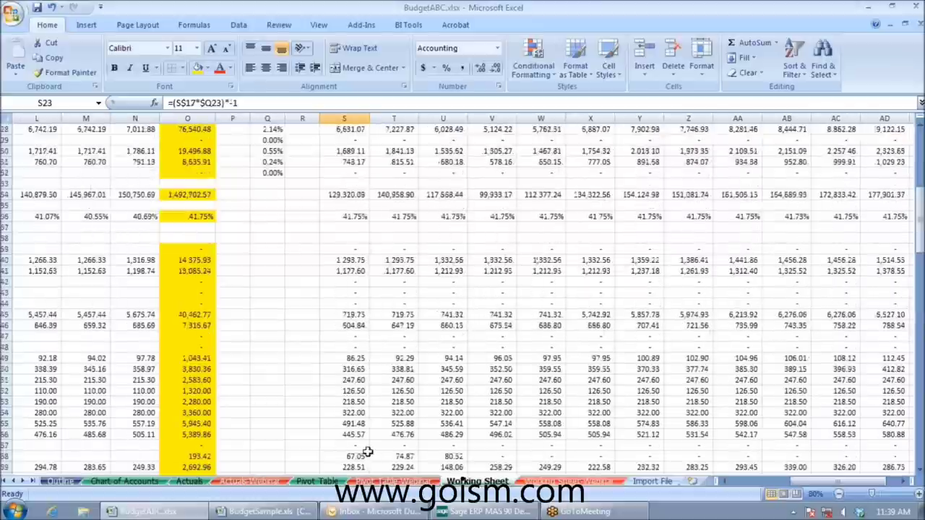
scroll(426, 198, up, 10)
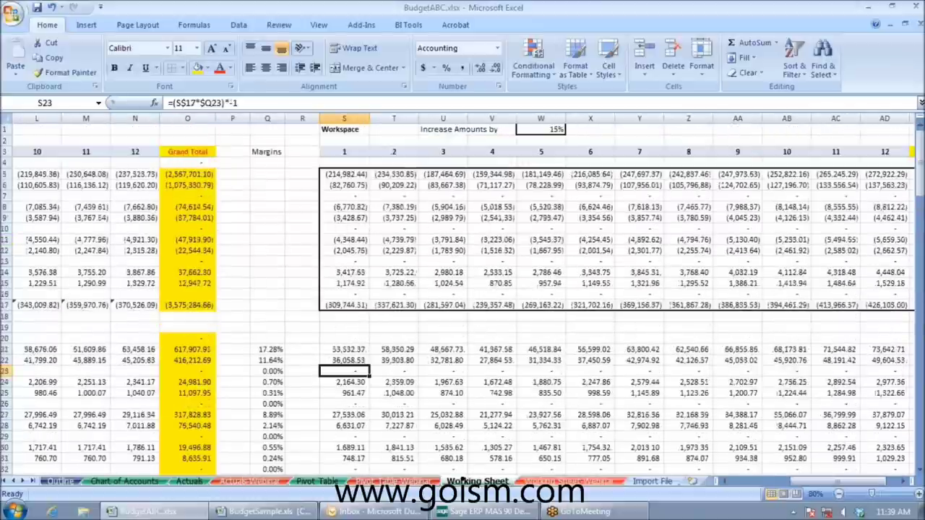
click(655, 482)
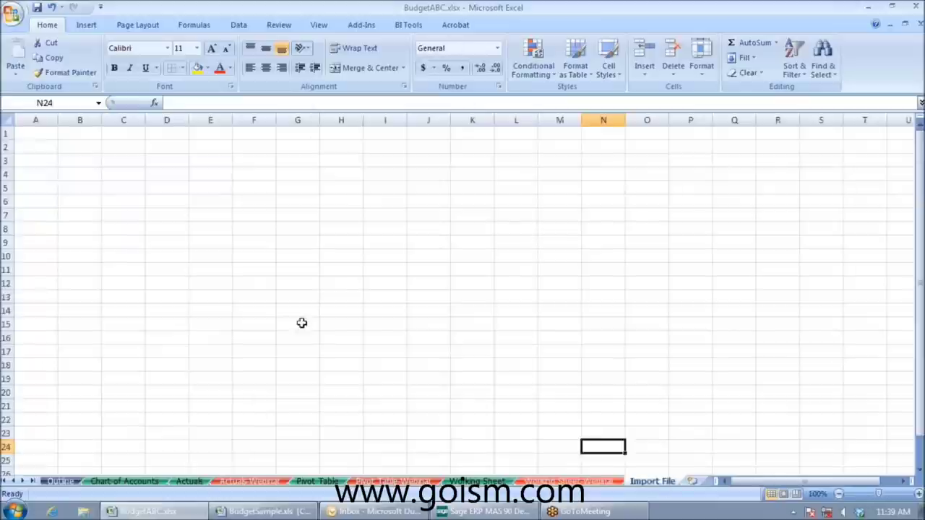
click(477, 481)
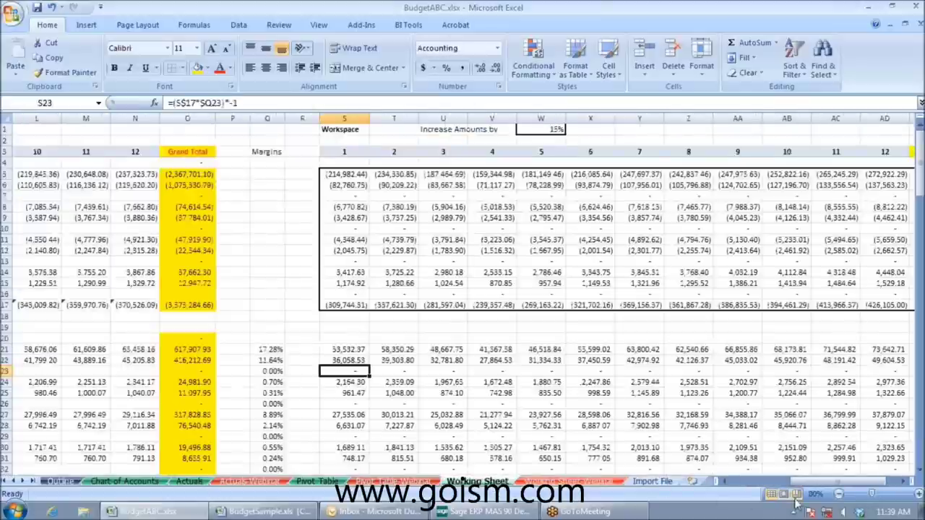
scroll(860, 466, left, 5)
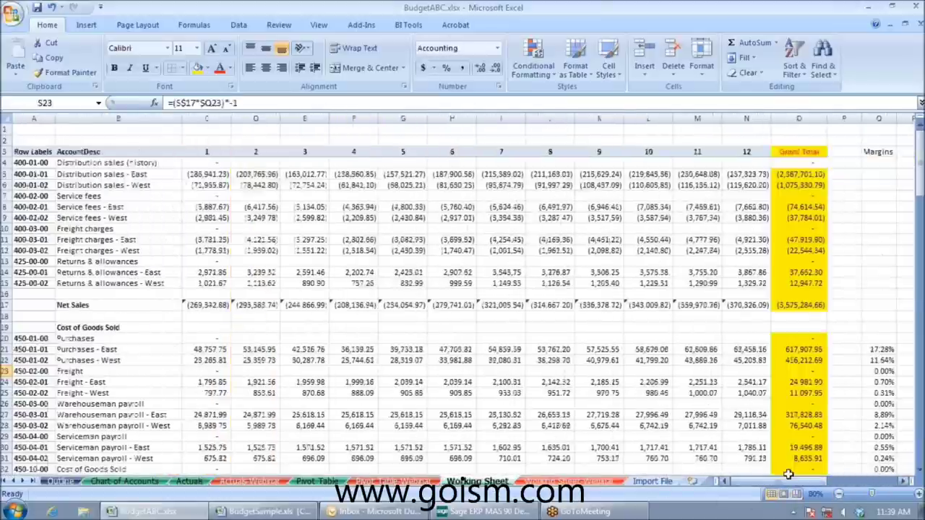
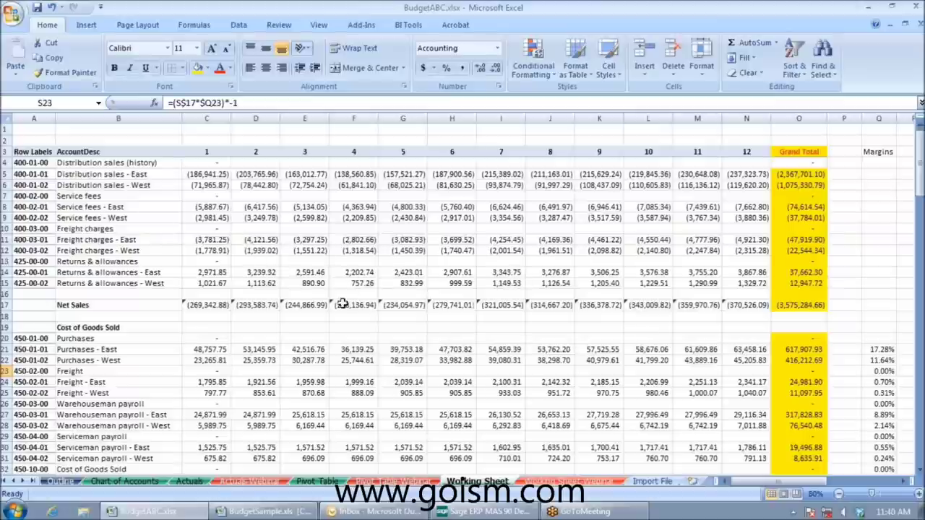
On the Chart of Accounts sheet, highlight the account list and the 101-02-00 segment values.
click(130, 483)
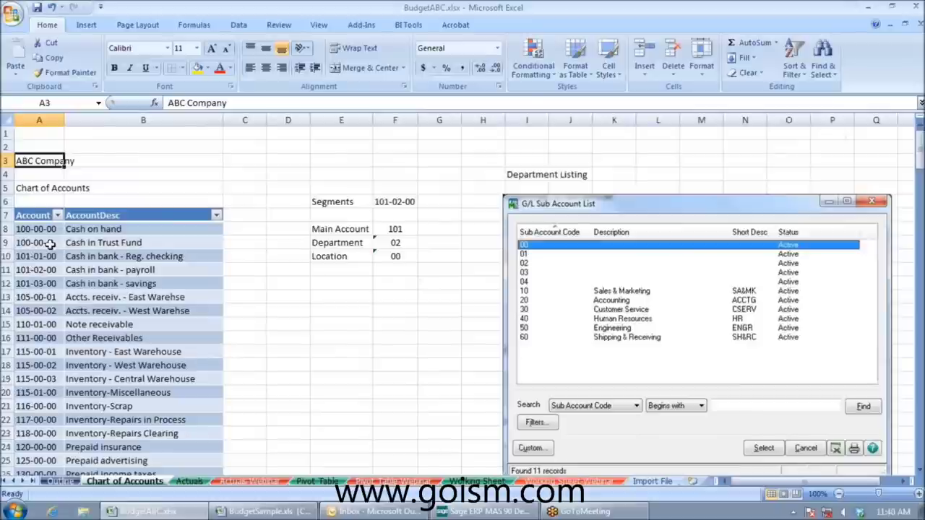
drag(35, 230, 34, 406)
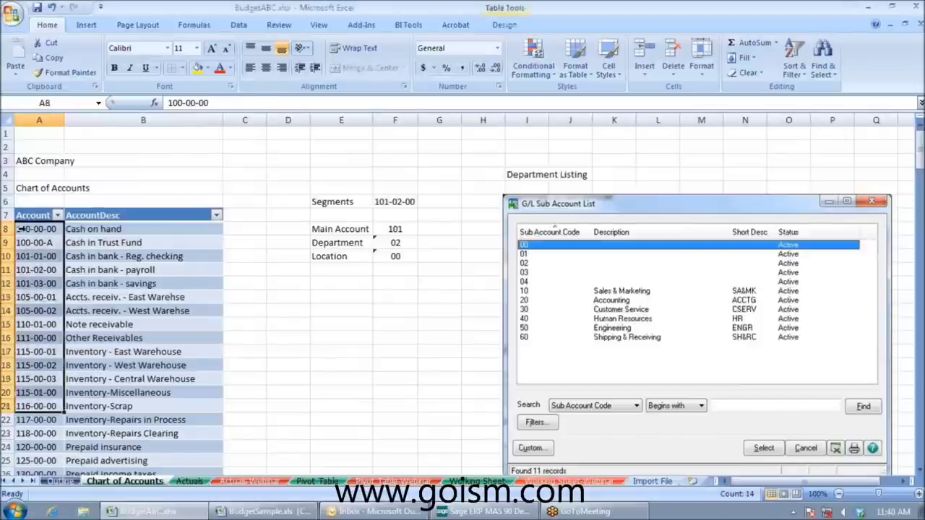
click(378, 227)
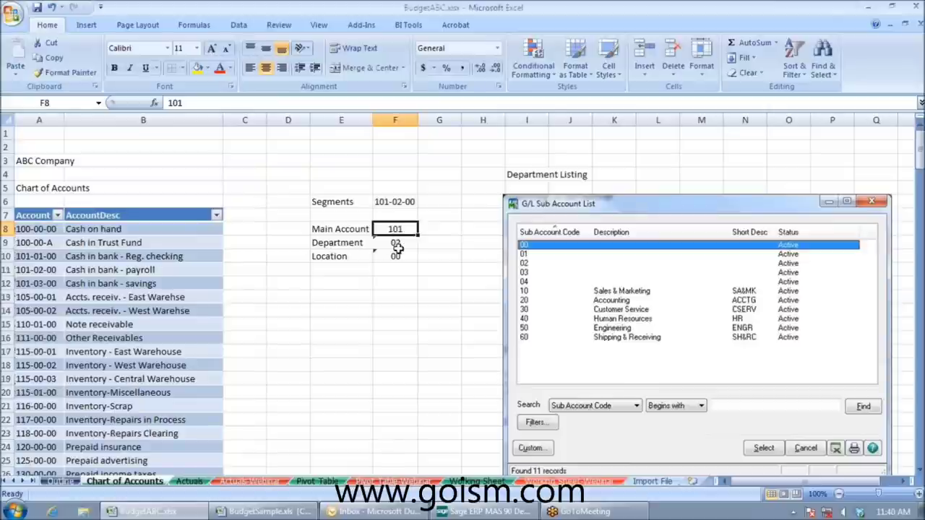
click(396, 244)
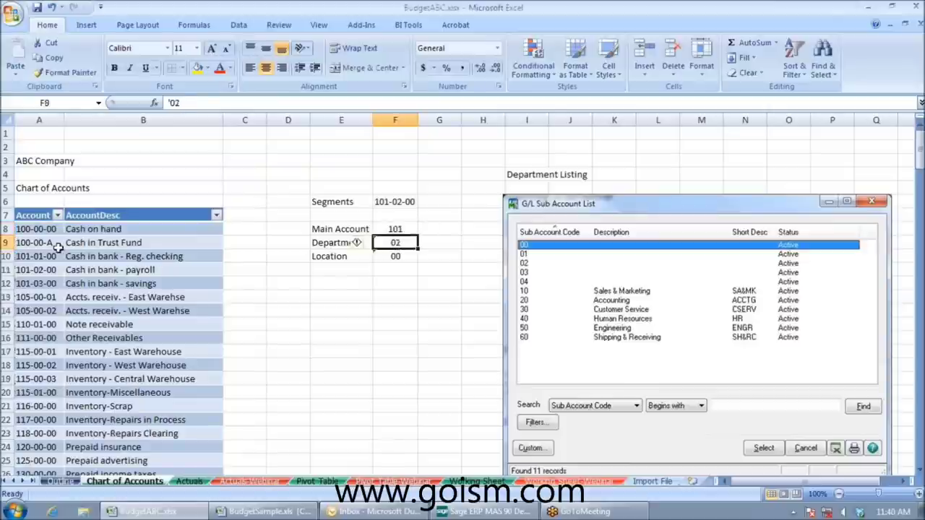
click(405, 257)
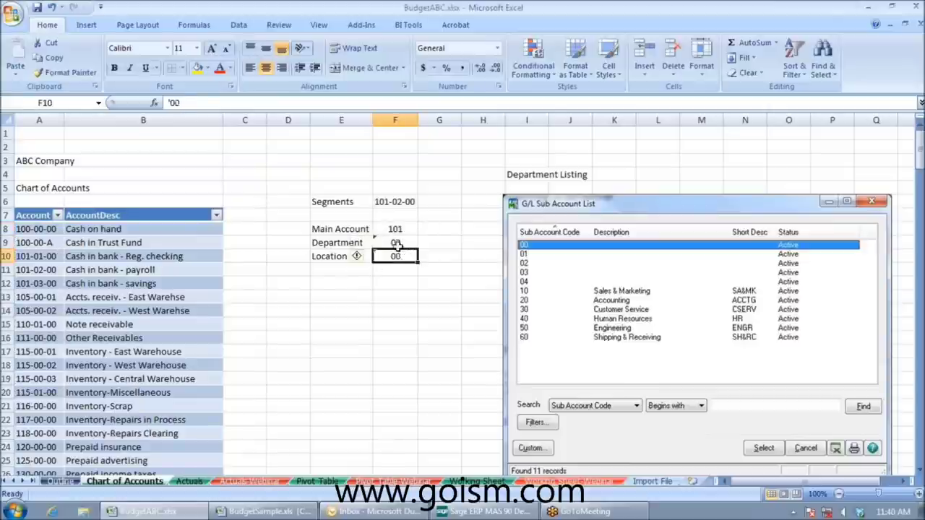
click(385, 205)
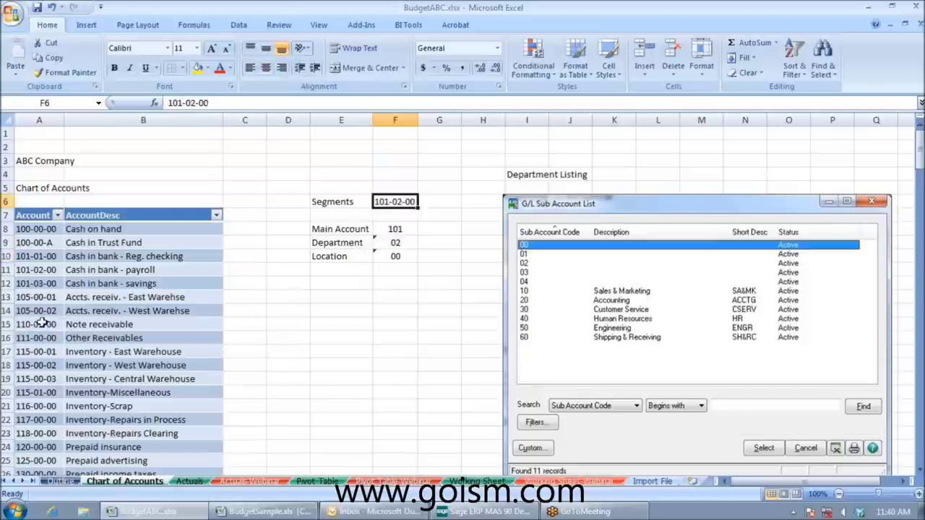
Trace account 101-02-00 (Cash in bank - payroll) to Main Account 101, Department 02 and Location 00.
click(47, 273)
click(110, 273)
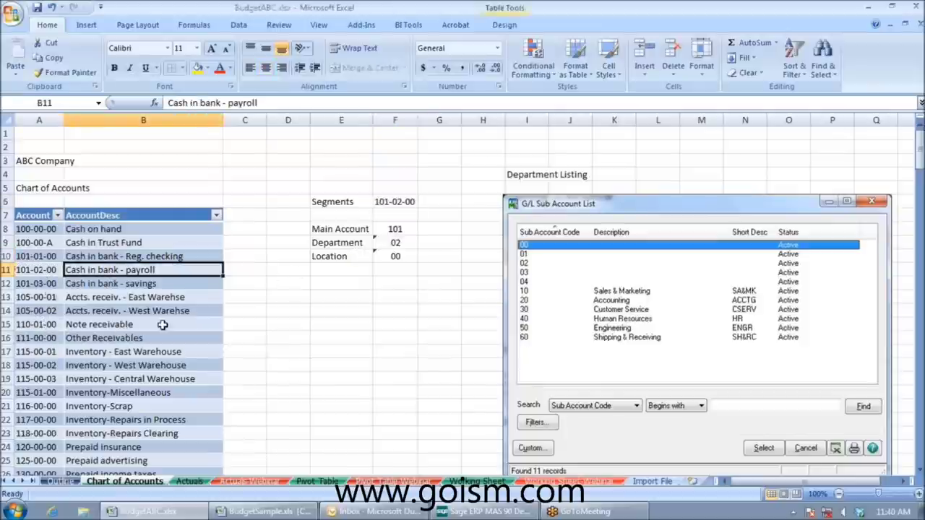
click(394, 230)
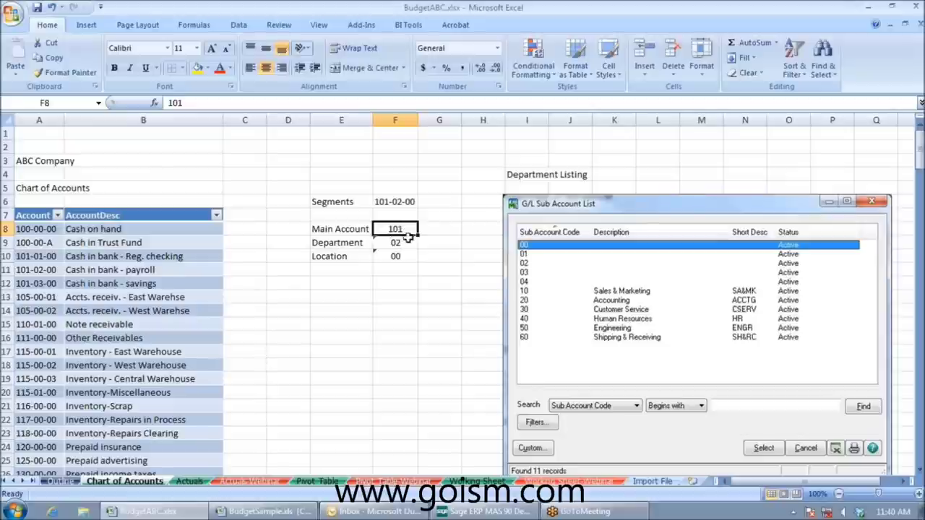
click(401, 244)
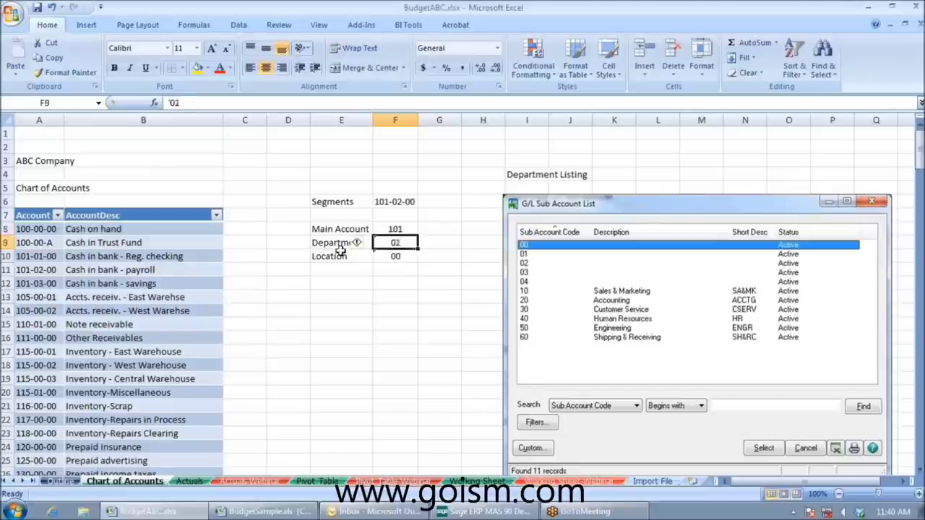
click(400, 259)
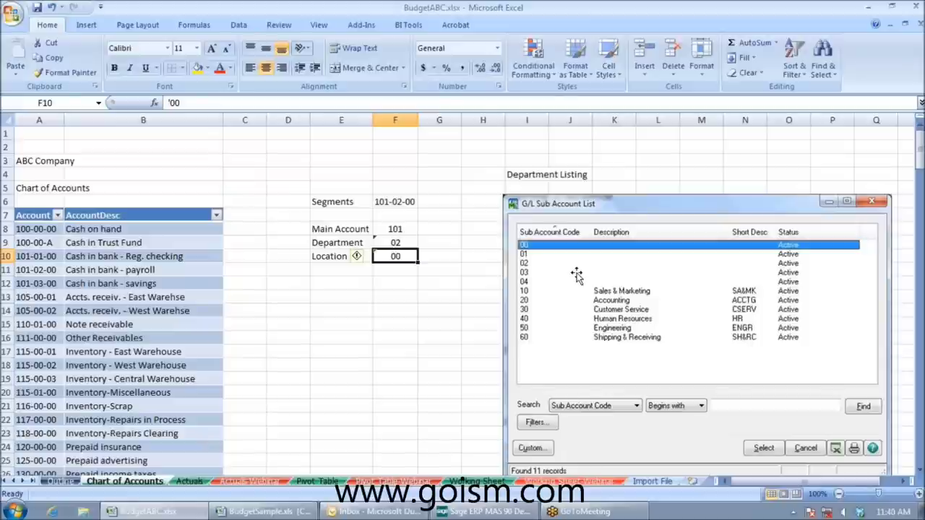
scroll(576, 274, down, 1)
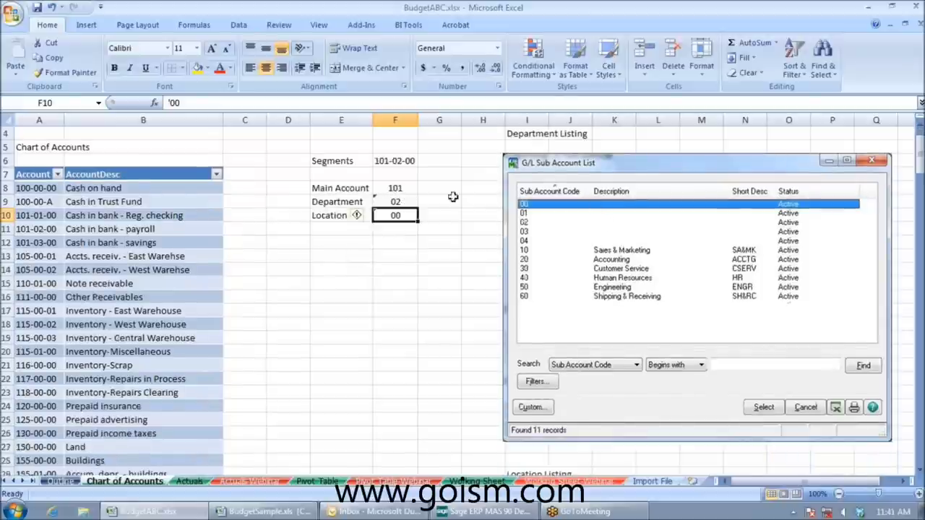
click(335, 201)
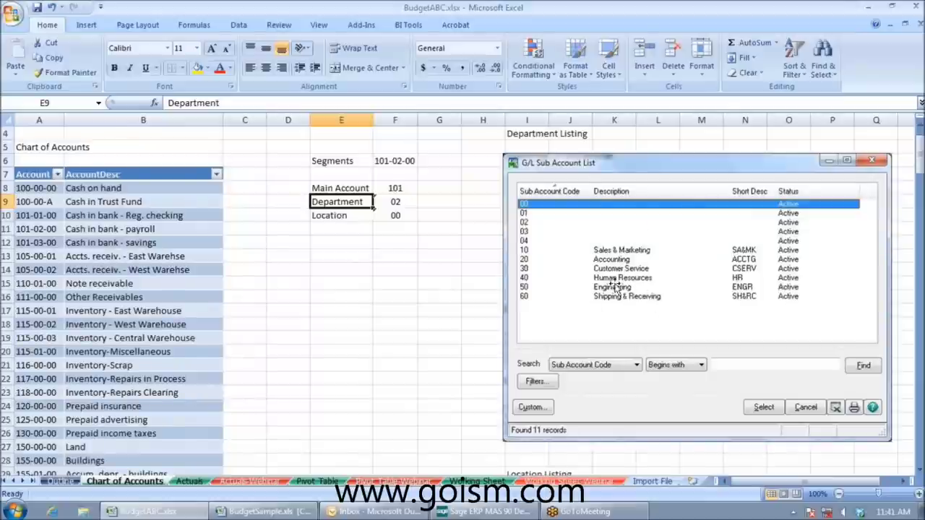
scroll(609, 287, down, 1)
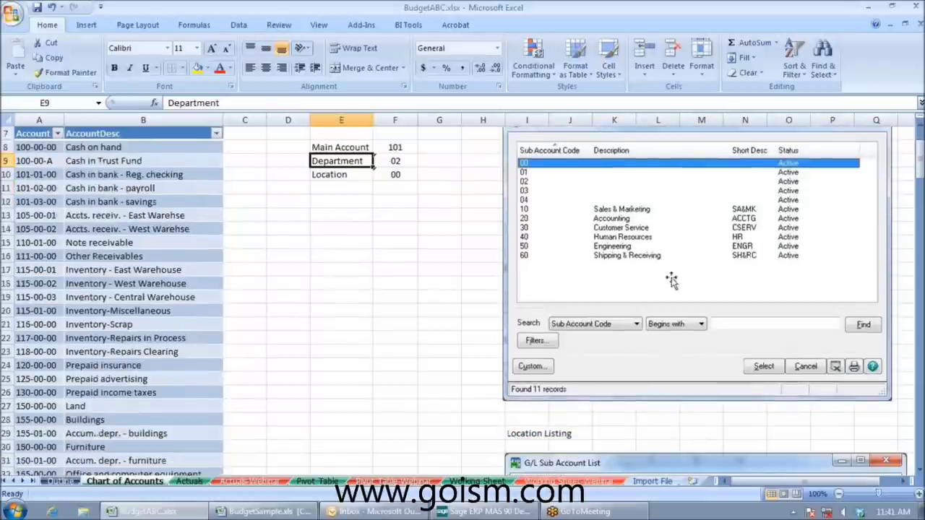
click(357, 176)
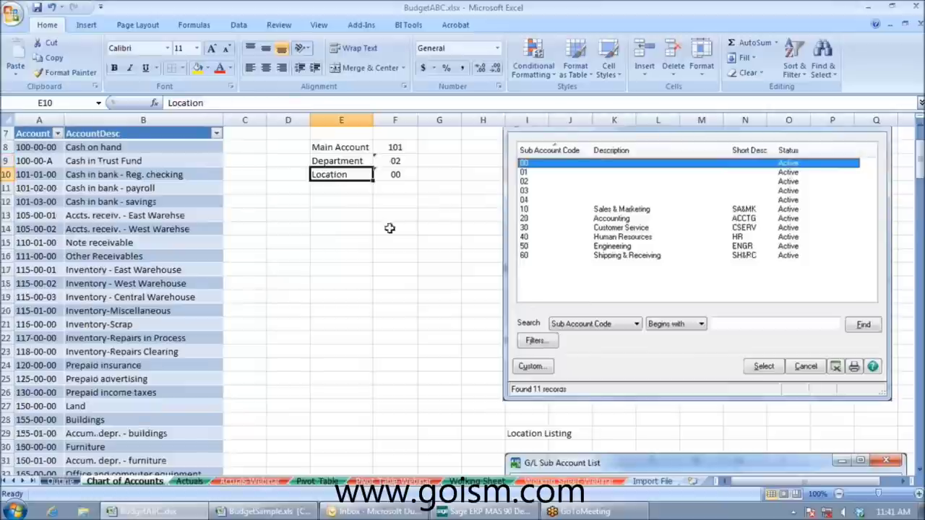
scroll(448, 316, down, 3)
scroll(448, 316, down, 2)
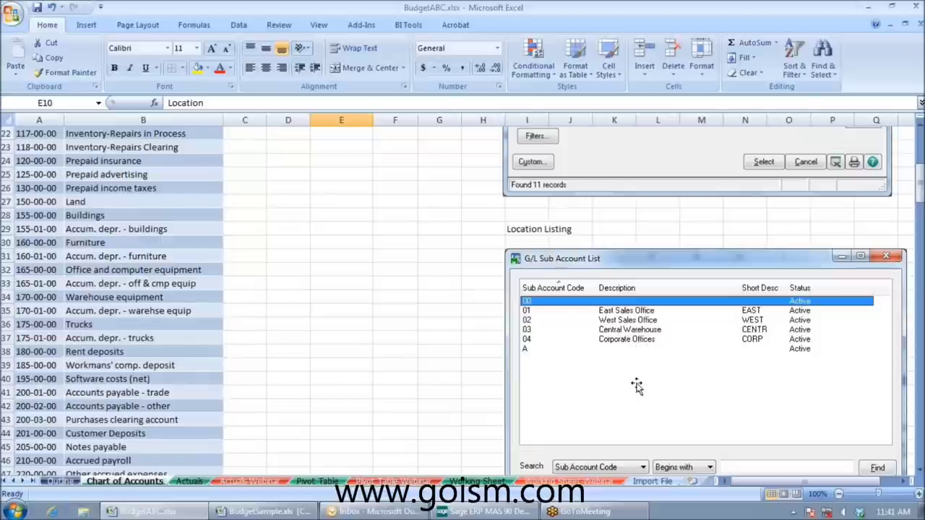
scroll(636, 384, up, 7)
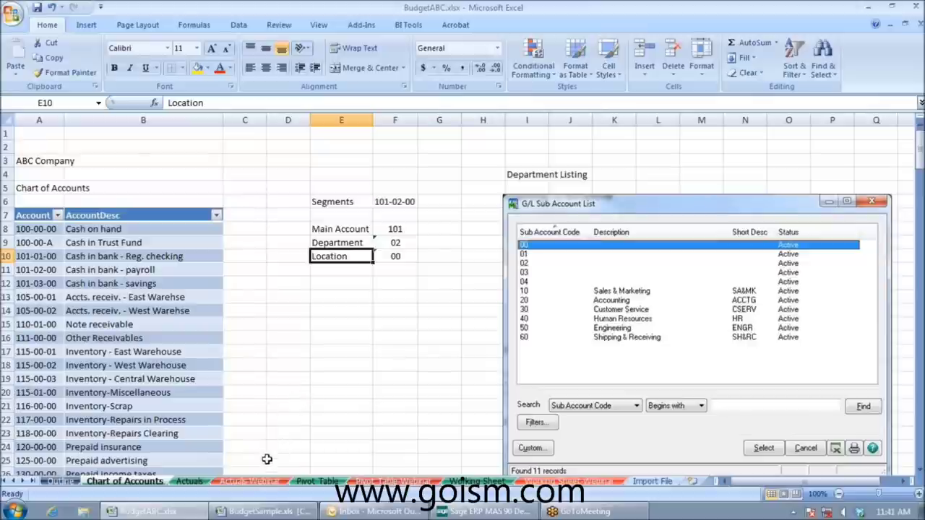
From cell A1 of the empty Actuals-Webinar sheet, start a From Microsoft Query import.
click(189, 481)
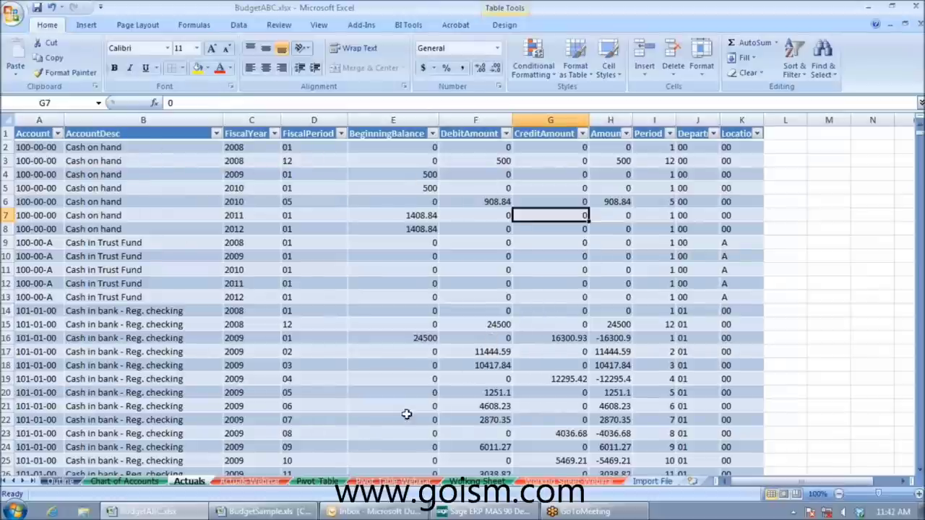
click(253, 481)
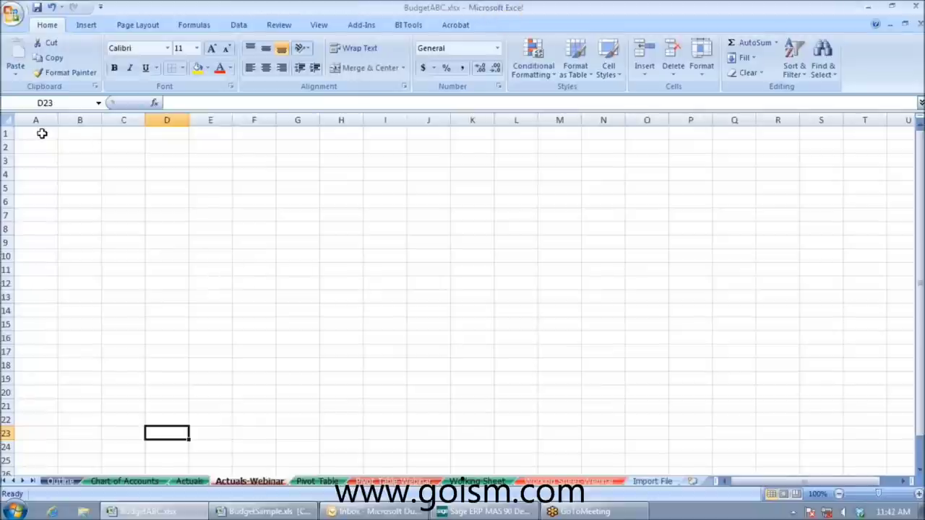
click(40, 133)
click(239, 26)
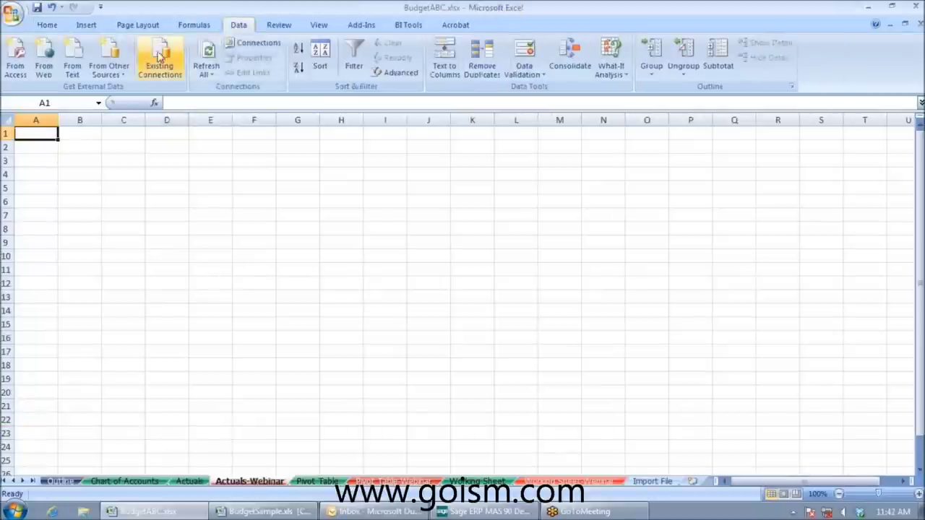
click(112, 66)
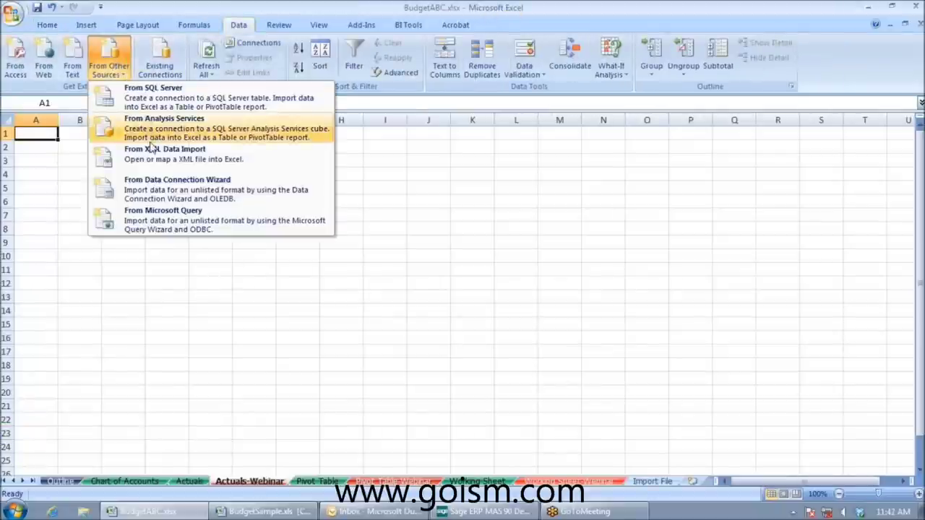
click(167, 227)
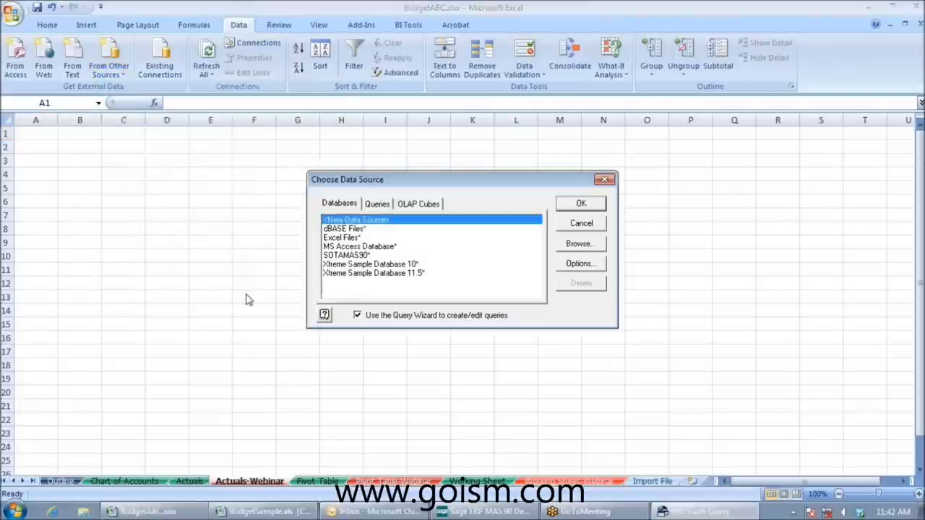
Connect to the SOTAMAS90 data source and sign on to the ABC company database.
click(351, 257)
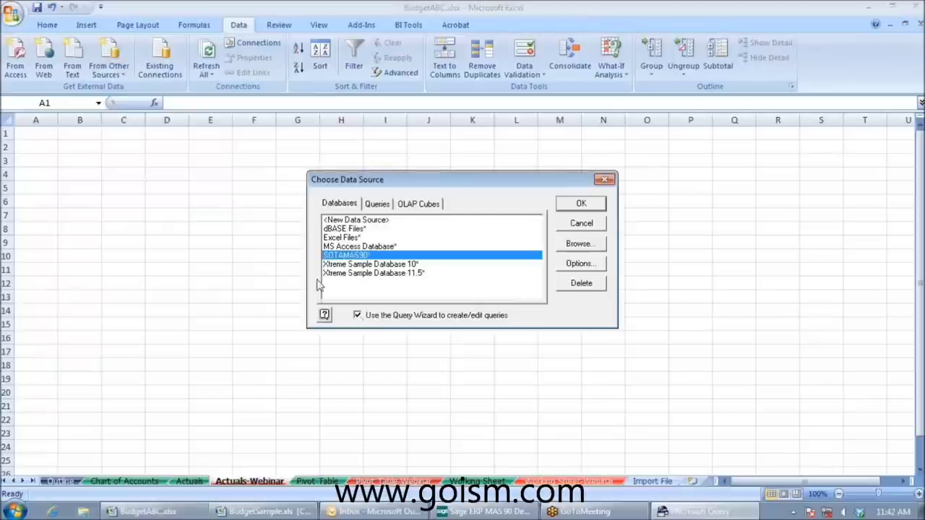
click(600, 205)
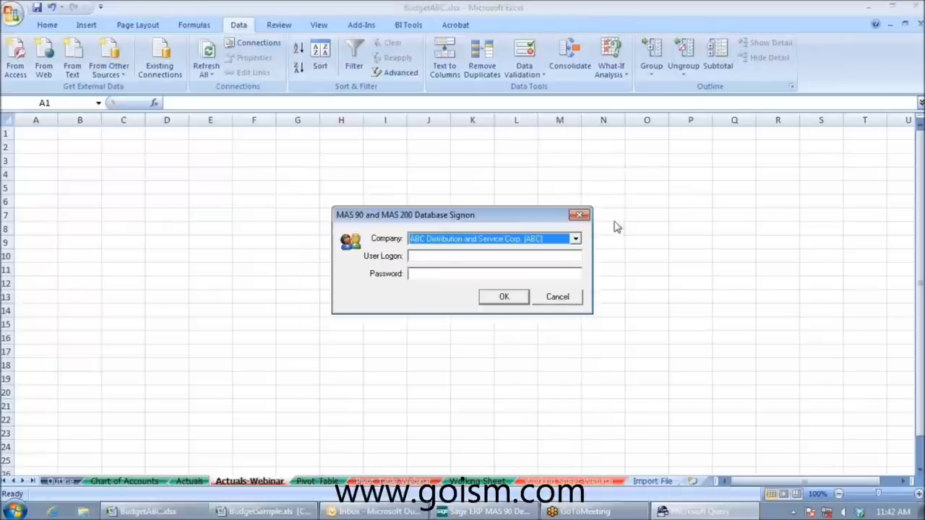
click(555, 239)
click(555, 240)
click(474, 257)
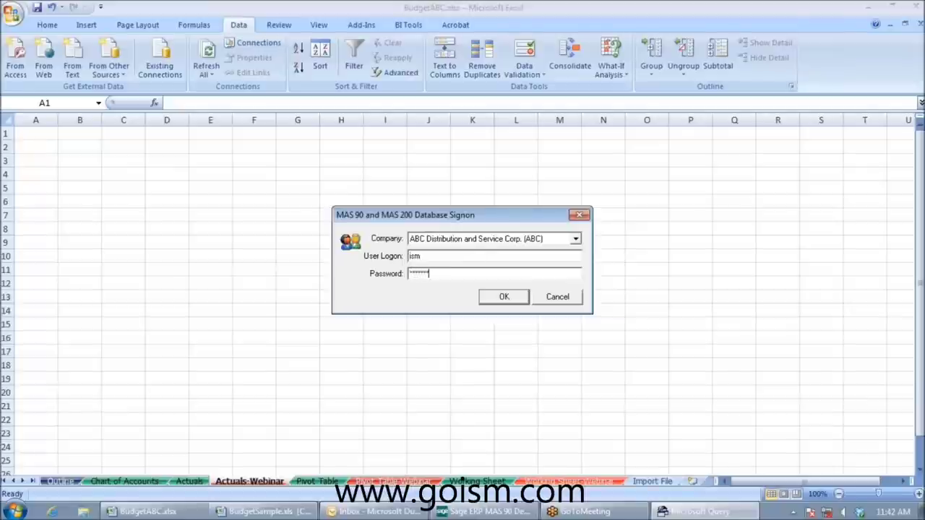
key(Return)
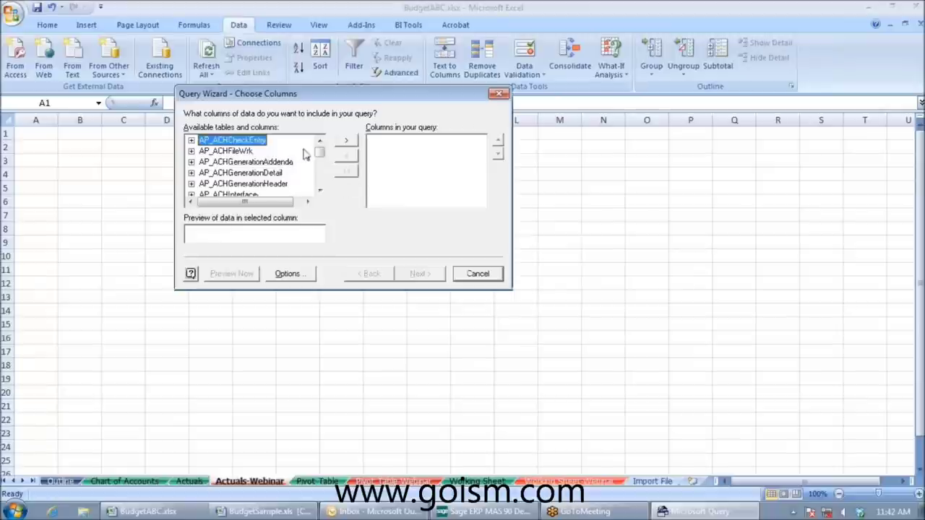
Add the Account and AccountDesc columns from the GL_Account table to the query.
drag(320, 157, 320, 160)
scroll(320, 177, down, 8)
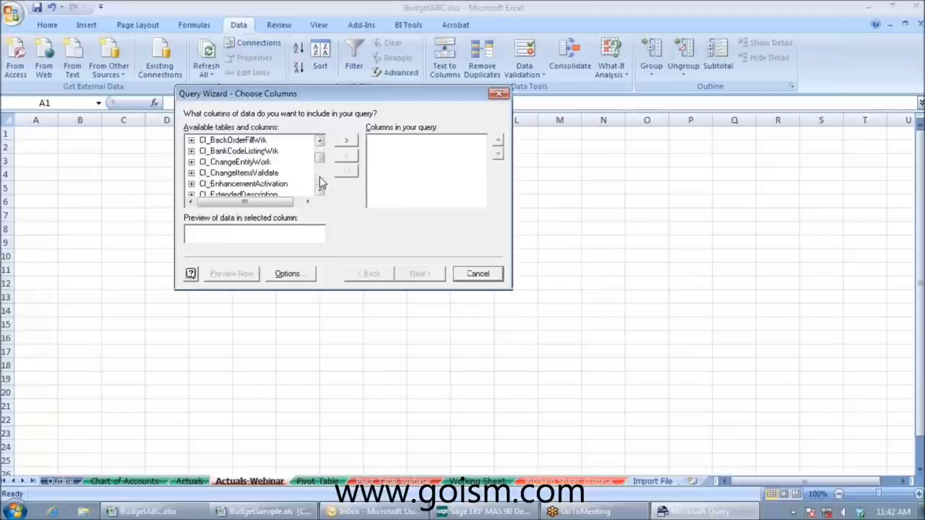
scroll(321, 184, down, 2)
click(246, 175)
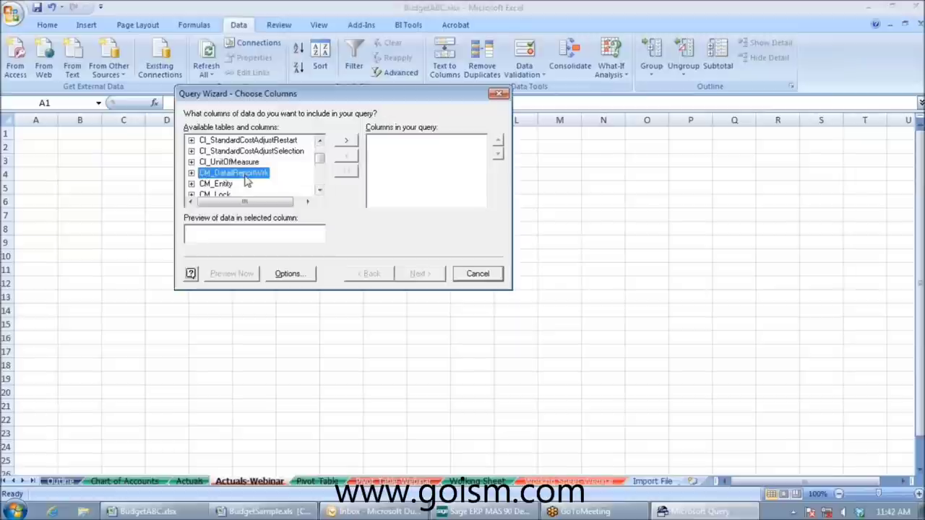
key(g)
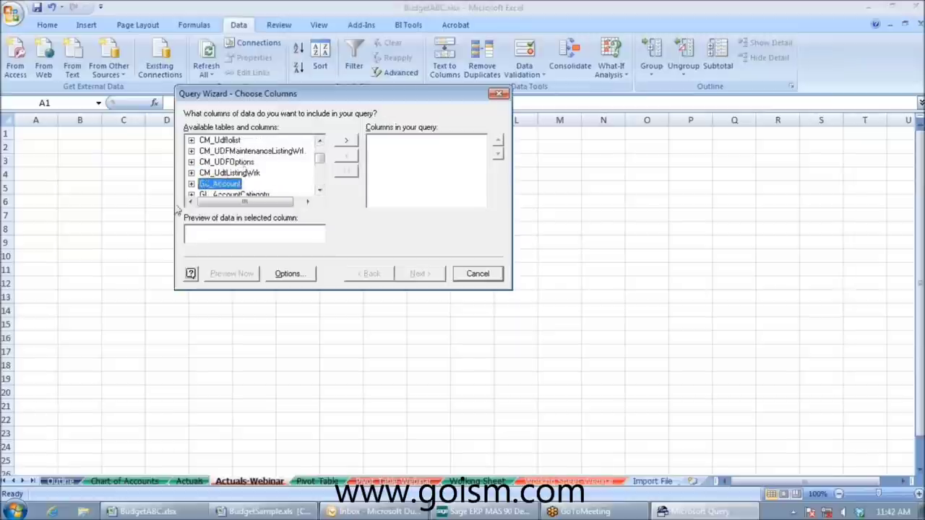
click(191, 185)
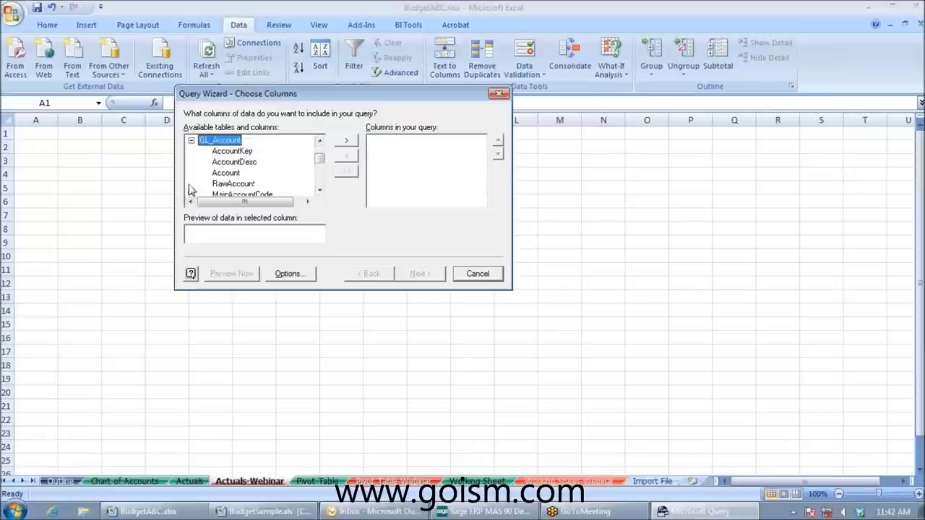
click(226, 173)
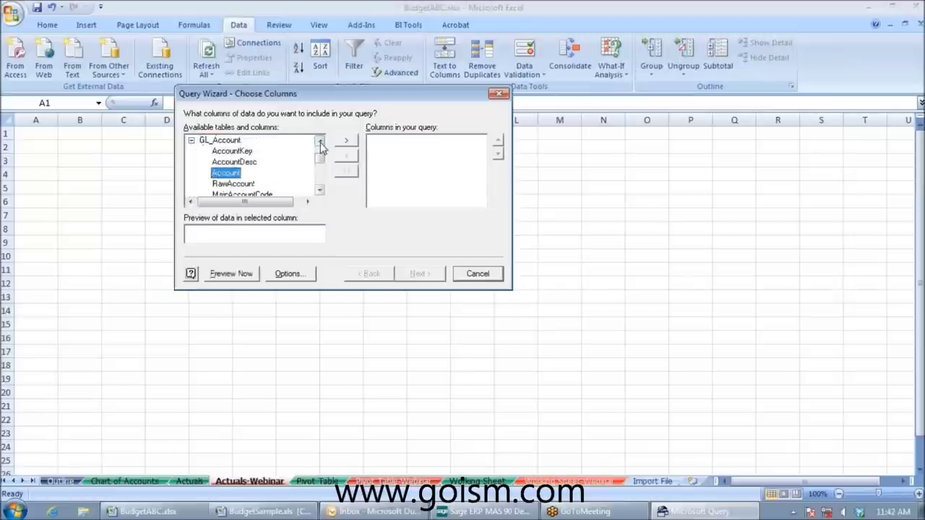
click(346, 141)
click(250, 163)
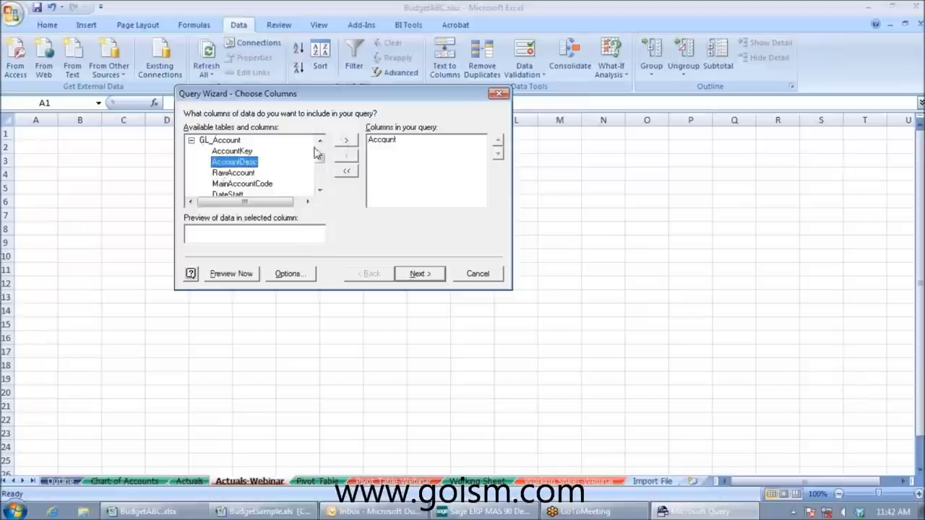
click(346, 141)
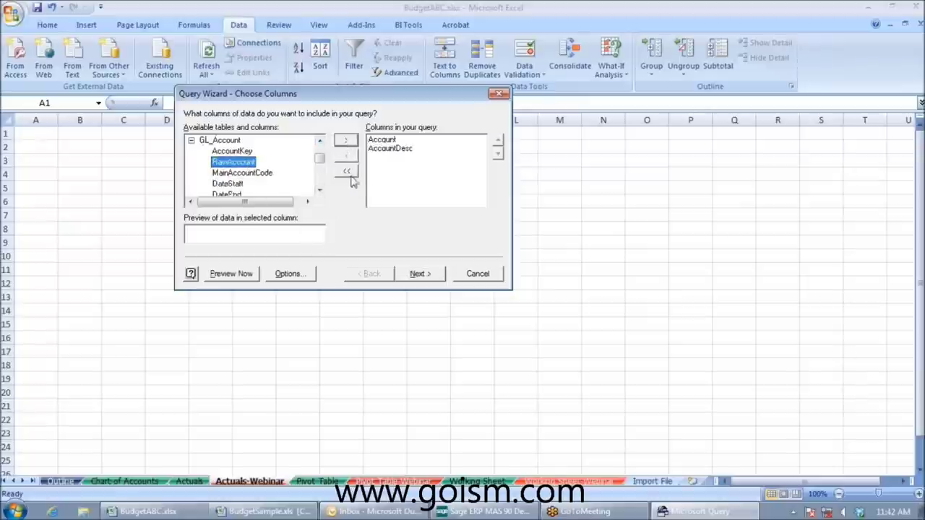
click(191, 141)
Add FiscalYear, FiscalPeriod, DebitAmount and CreditAmount from GL_PeriodPostingHistory to the query.
click(228, 185)
key(Down)
key(Down)
key(Down)
key(Down)
key(Down)
key(Down)
key(Down)
key(Down)
key(Down)
key(Down)
key(Down)
key(Down)
key(Down)
key(Down)
key(Down)
key(Down)
key(Down)
key(Down)
key(Down)
key(Down)
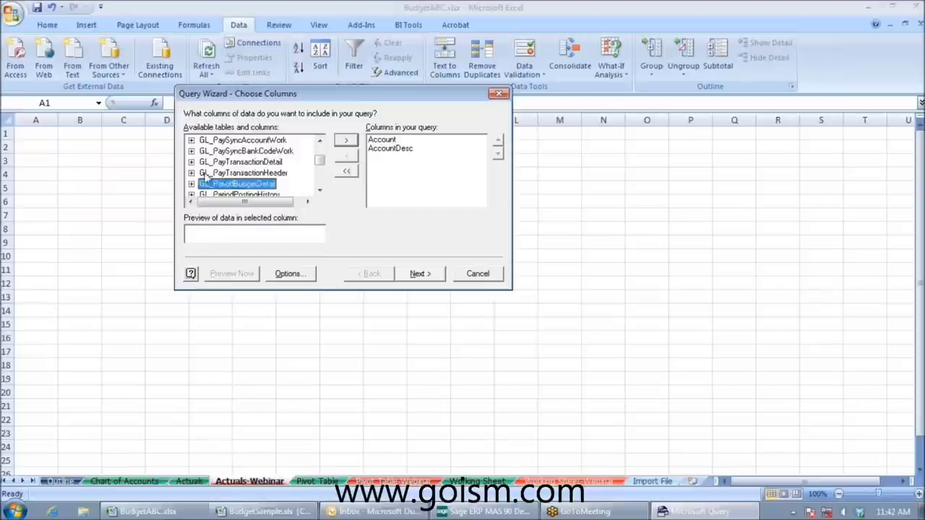
click(320, 189)
click(320, 189)
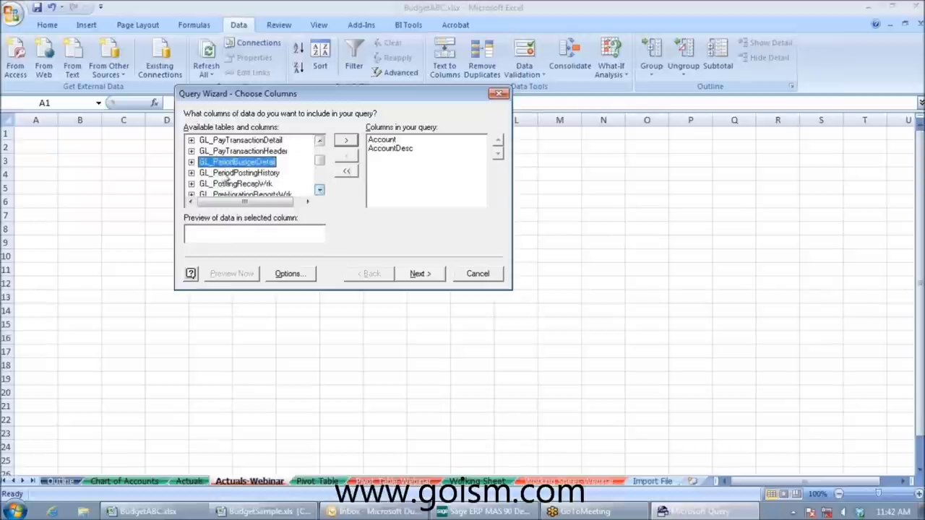
click(194, 174)
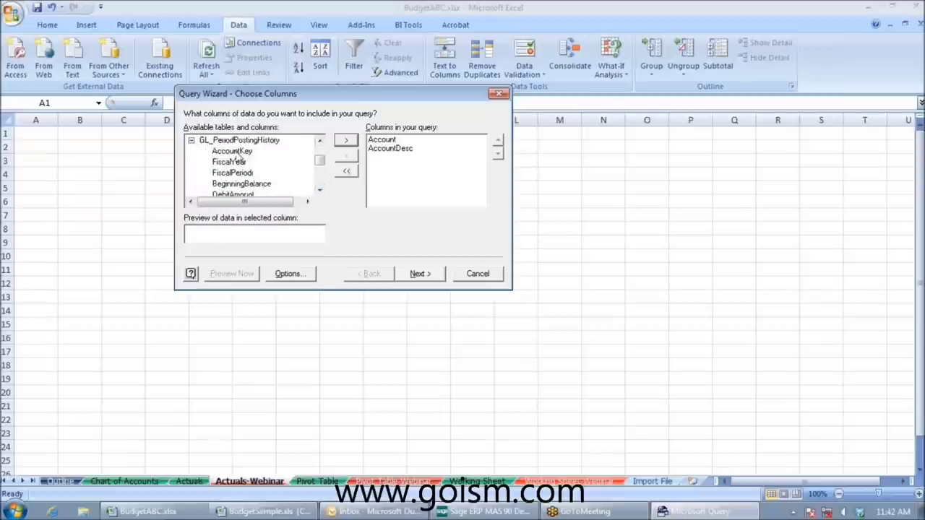
click(320, 189)
click(320, 189)
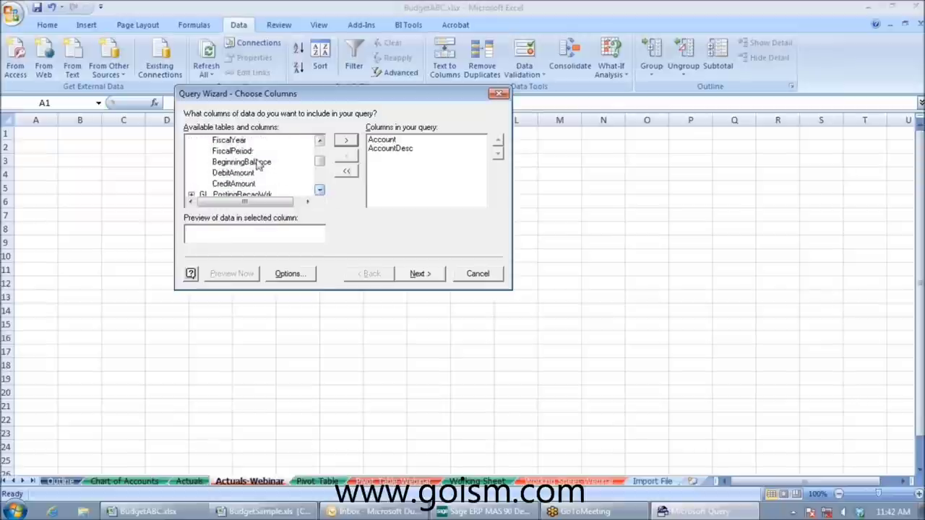
click(230, 140)
click(341, 140)
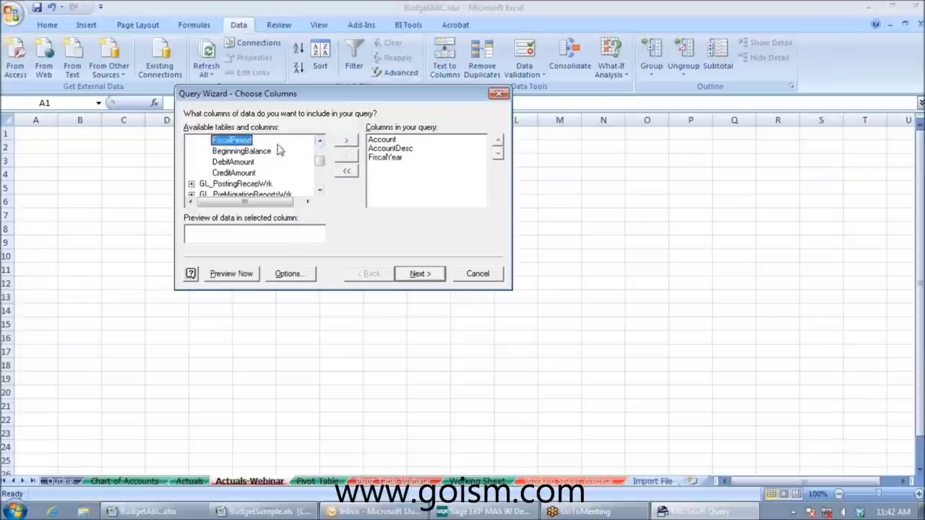
click(343, 140)
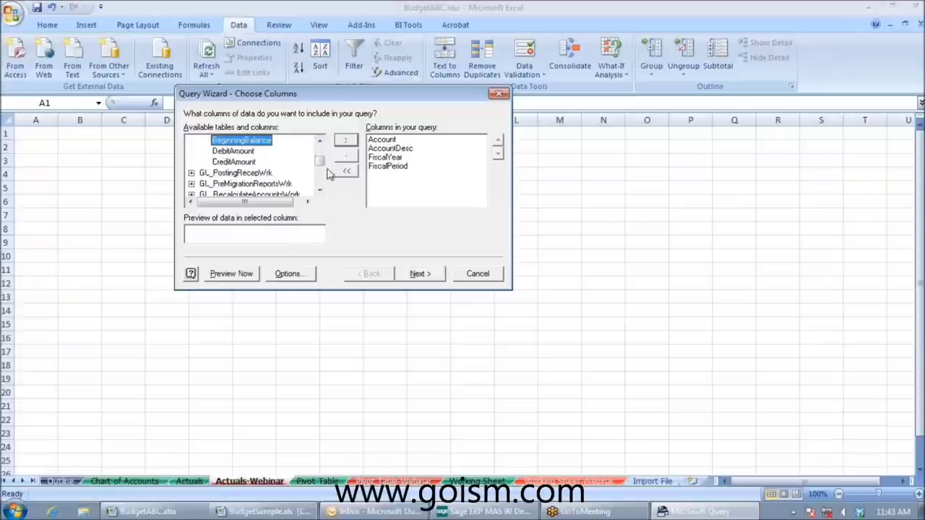
click(242, 151)
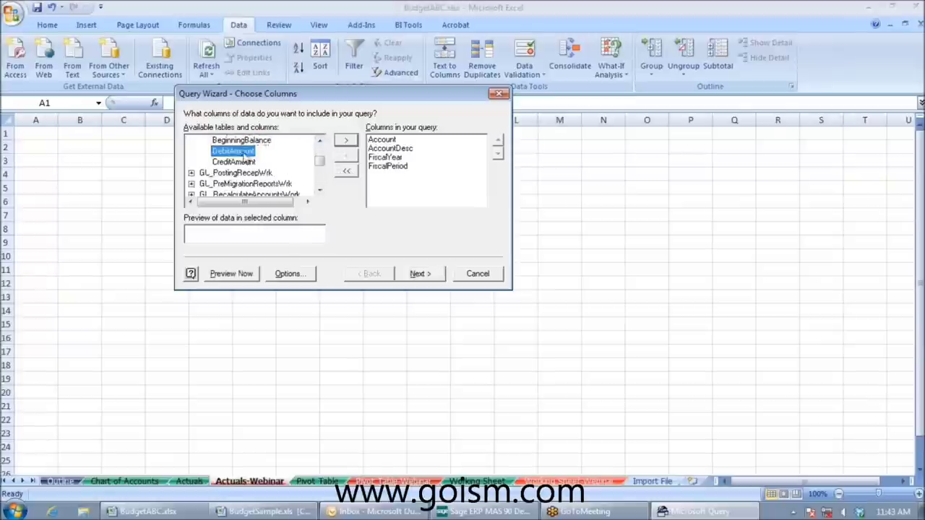
click(346, 140)
click(346, 141)
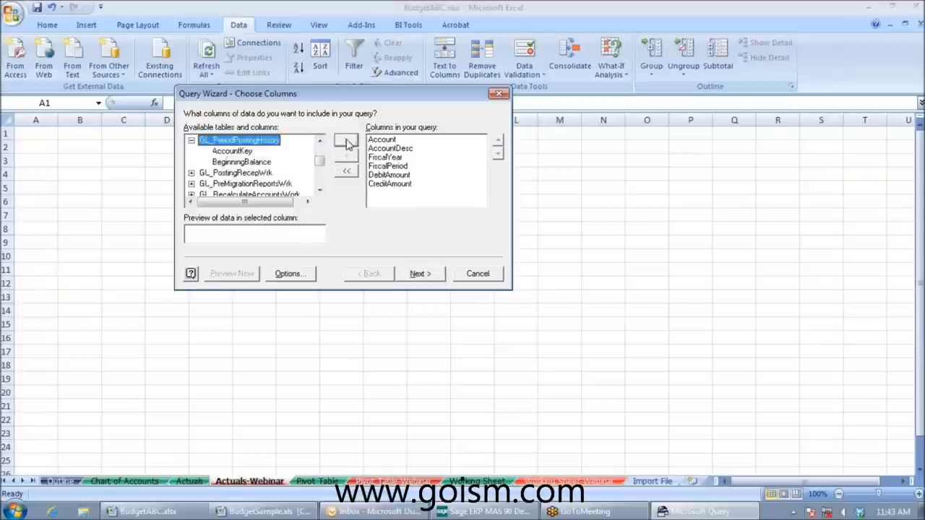
click(319, 139)
click(320, 140)
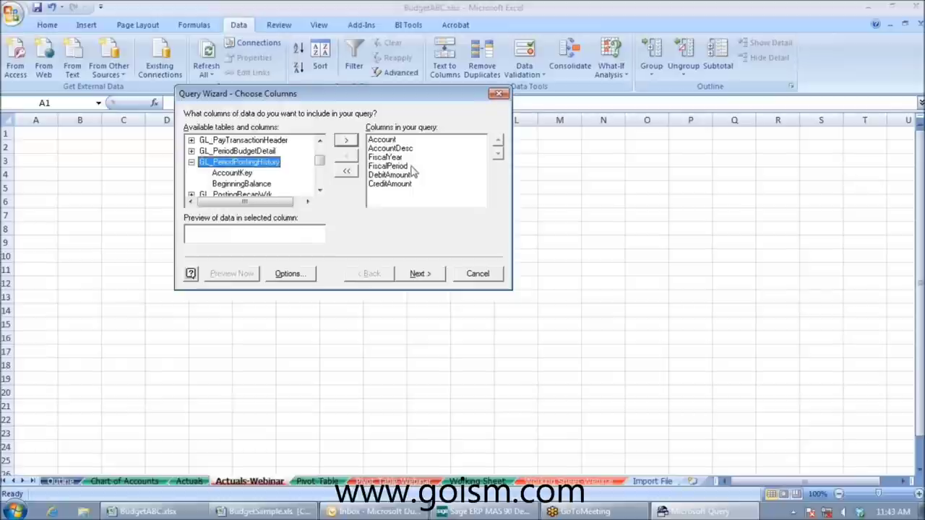
Review the chosen DebitAmount and CreditAmount columns and move past the filter step without filtering.
click(405, 175)
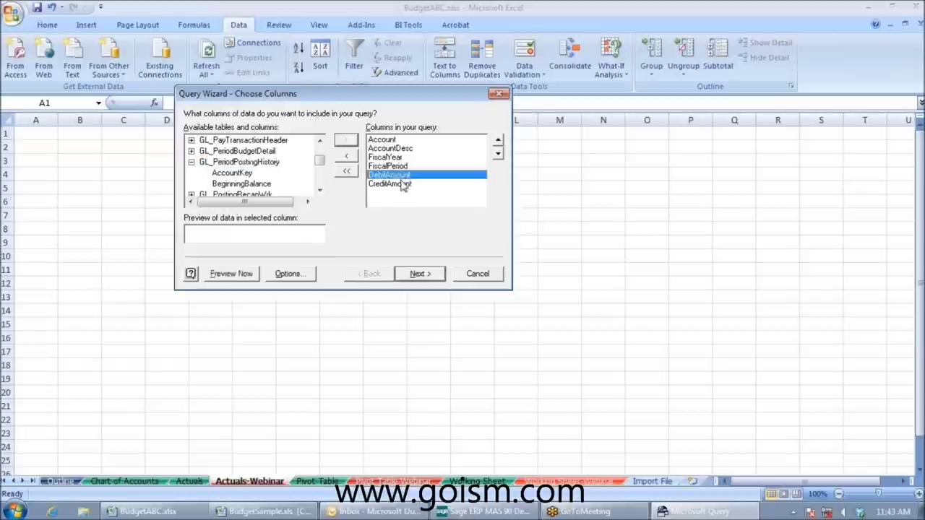
click(401, 185)
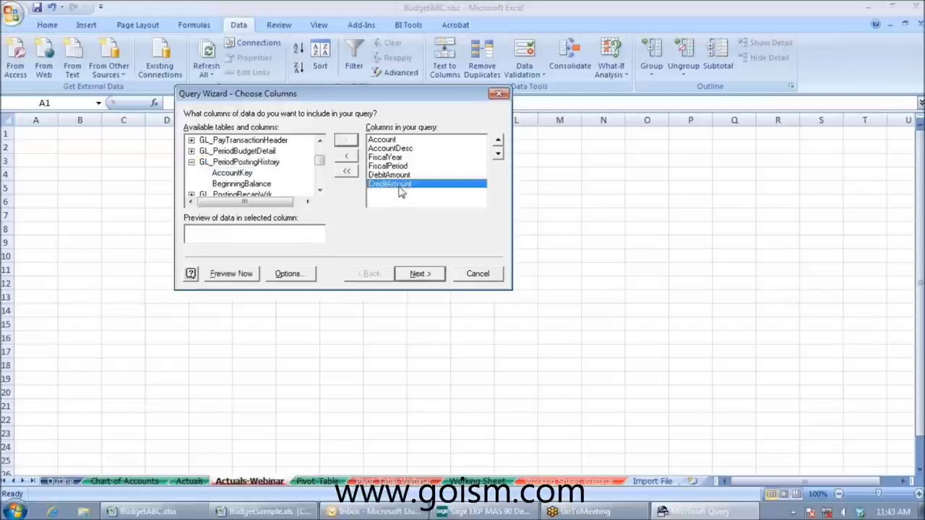
click(421, 274)
click(421, 274)
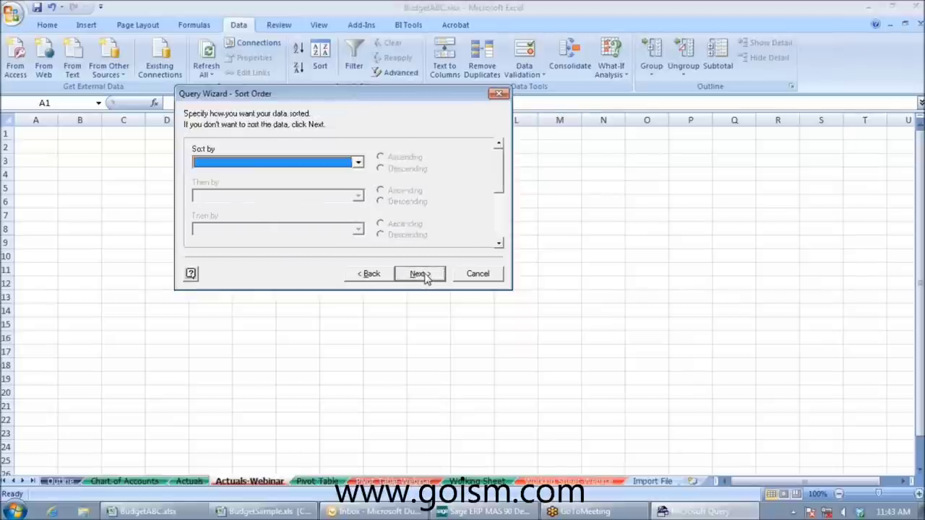
Finish the query, place the data at A1, sign on to MAS 90, and view the Actuals sheet.
click(421, 274)
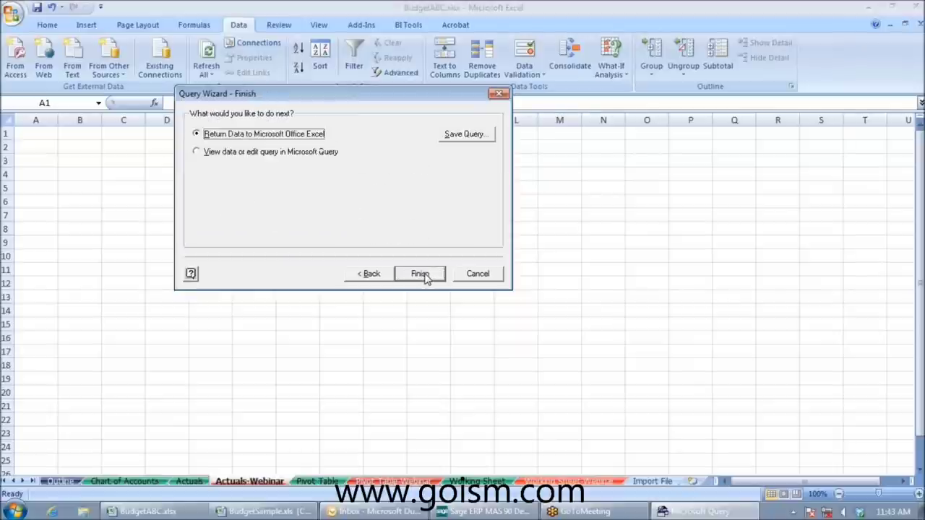
click(423, 276)
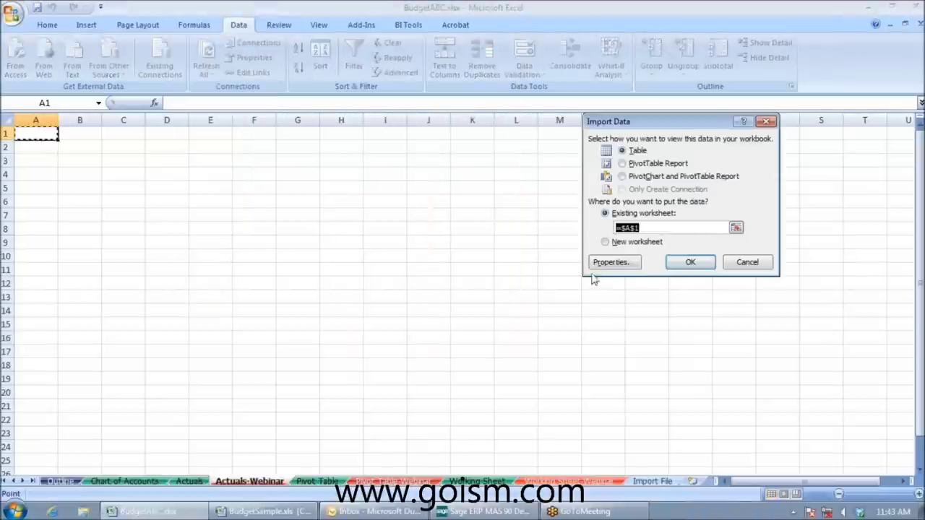
click(691, 263)
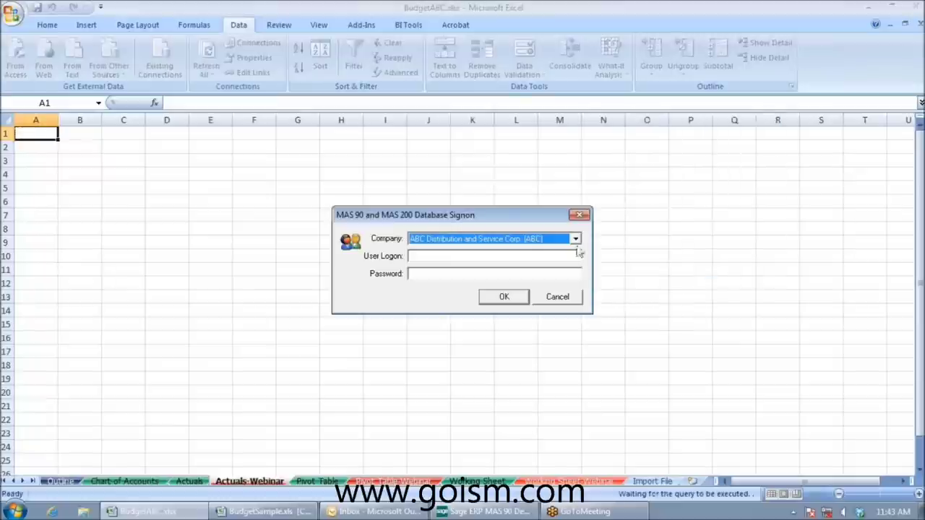
click(548, 255)
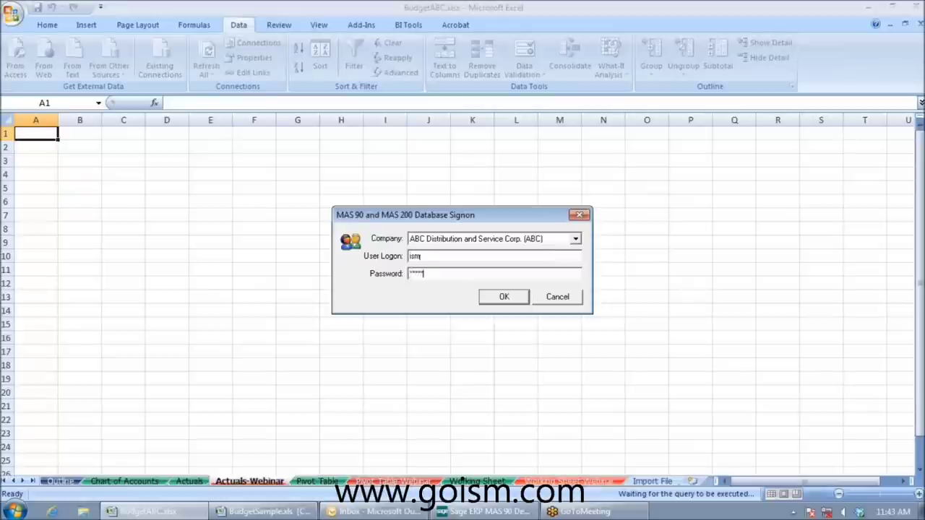
key(Return)
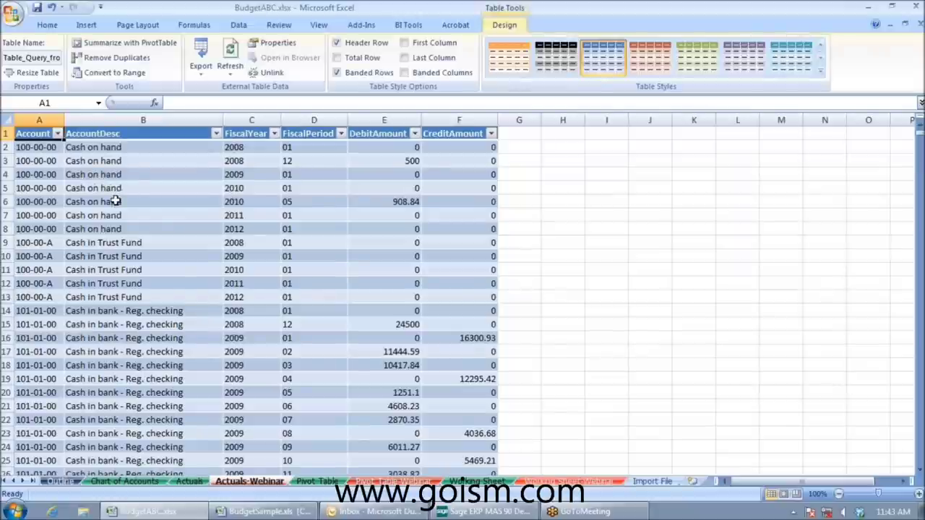
click(186, 482)
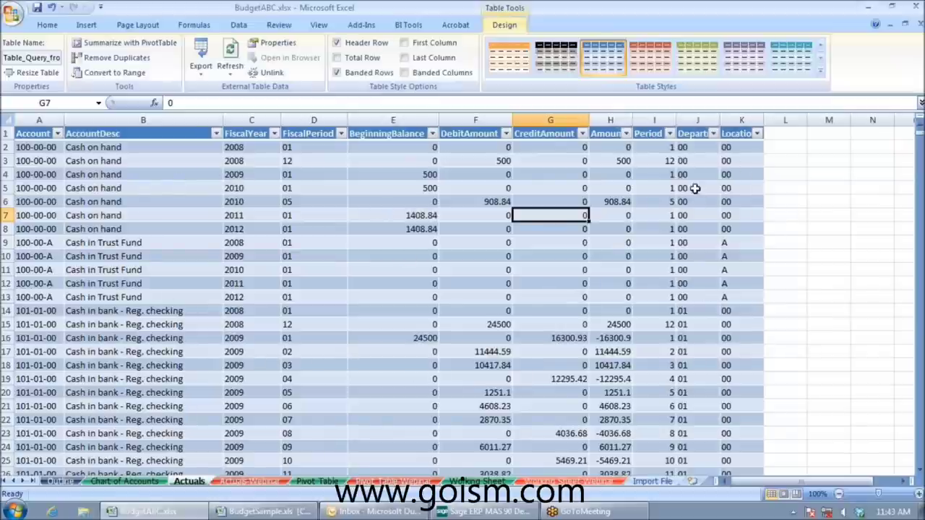
Check the DebitAmount, CreditAmount and Amount values and autofit the Amount column H.
click(483, 148)
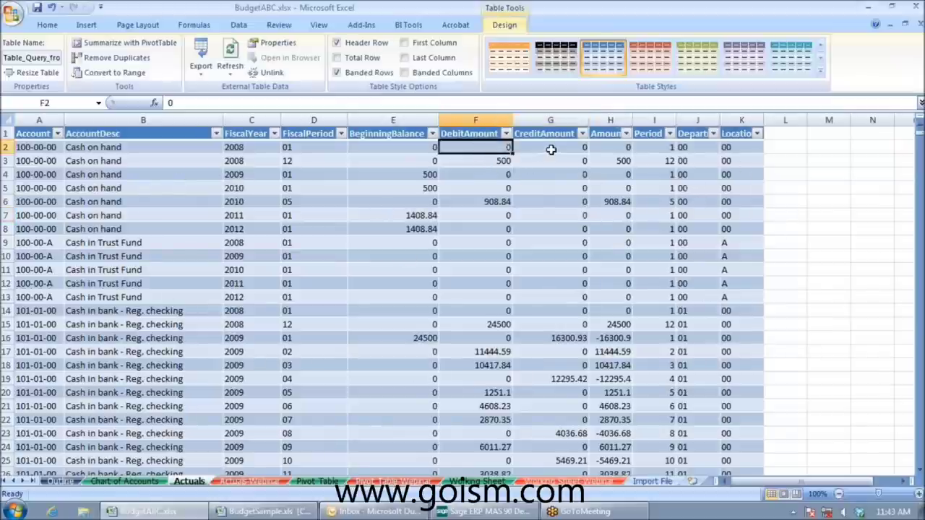
click(550, 148)
click(612, 146)
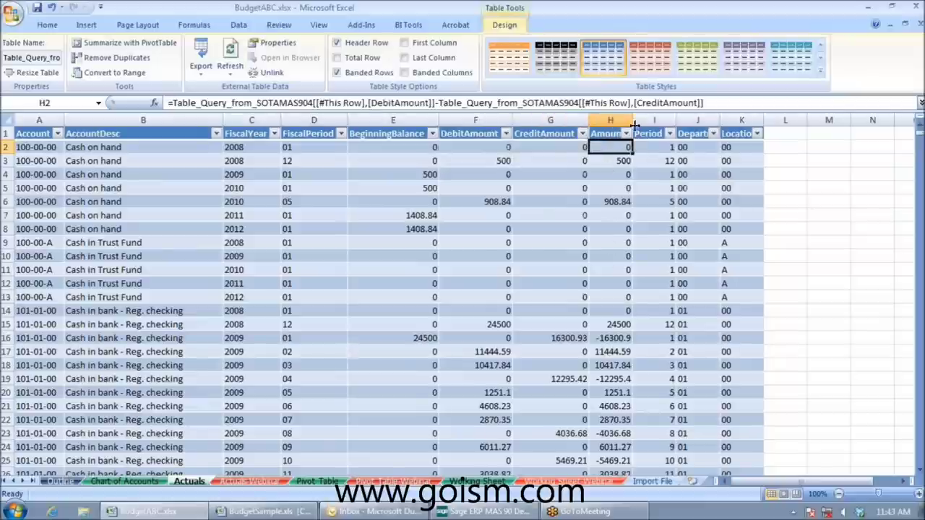
double_click(633, 120)
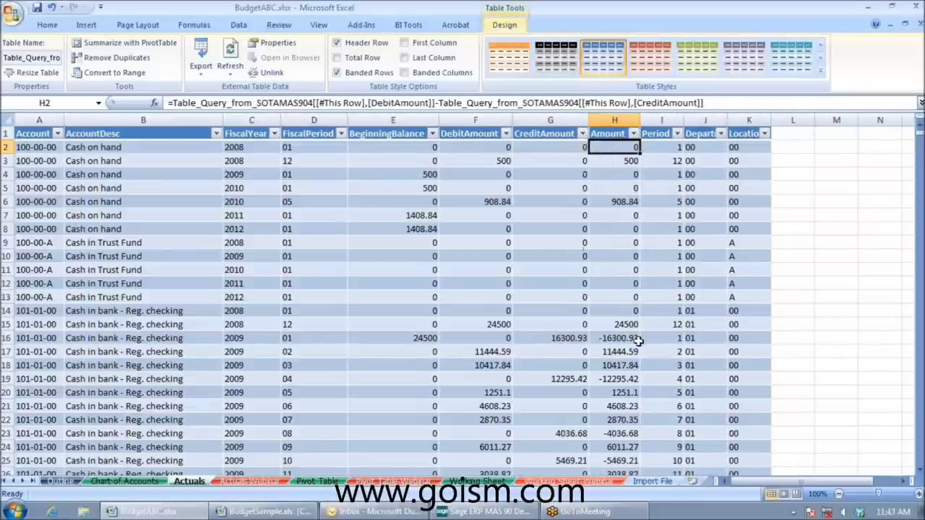
click(637, 338)
click(619, 326)
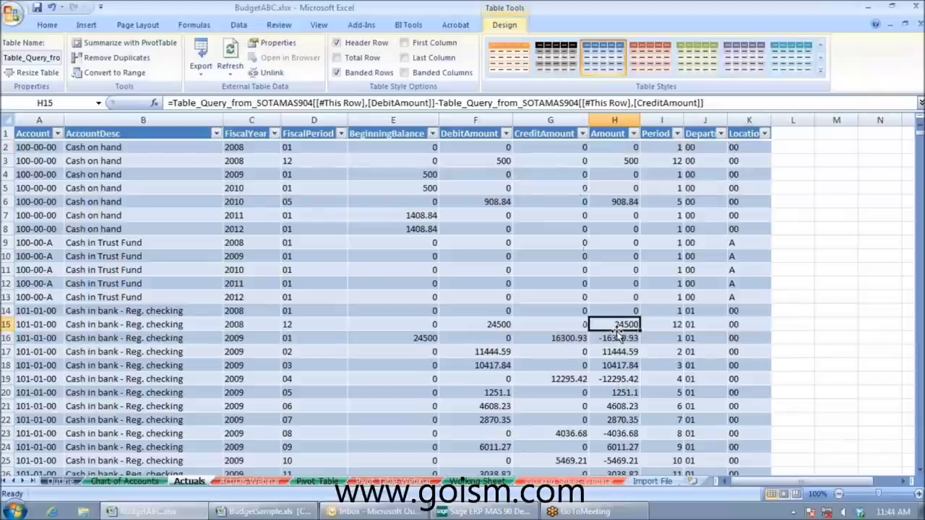
Compare the VALUE-based Period formula with FiscalPeriod 01, then view the Pivot Table sheet's period columns.
click(656, 148)
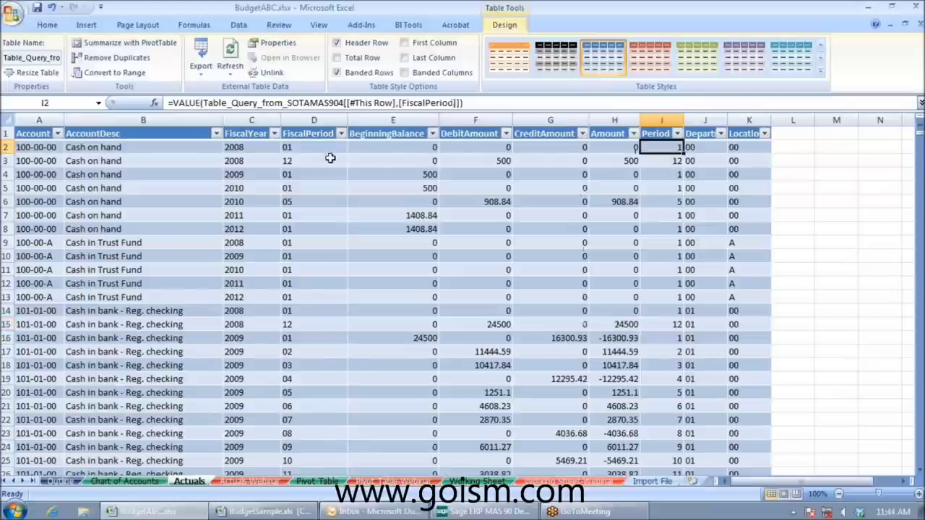
click(303, 148)
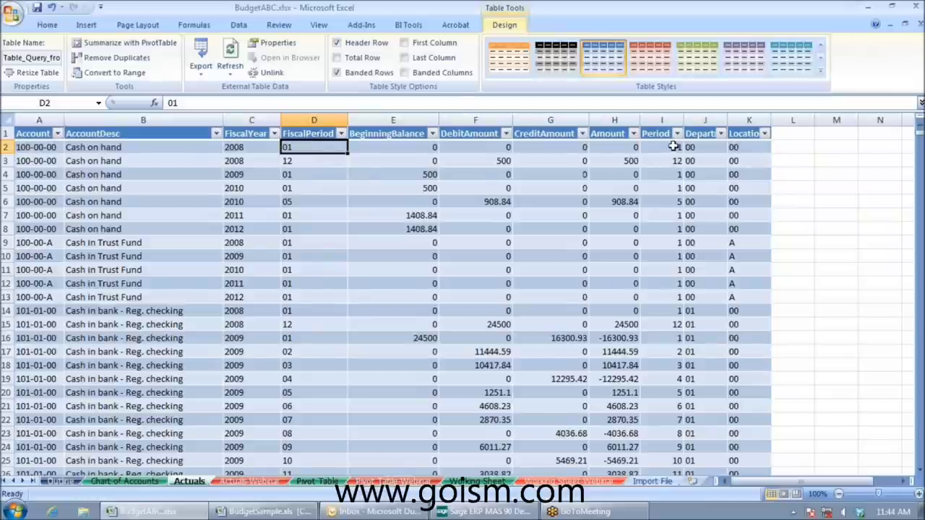
click(674, 147)
click(676, 206)
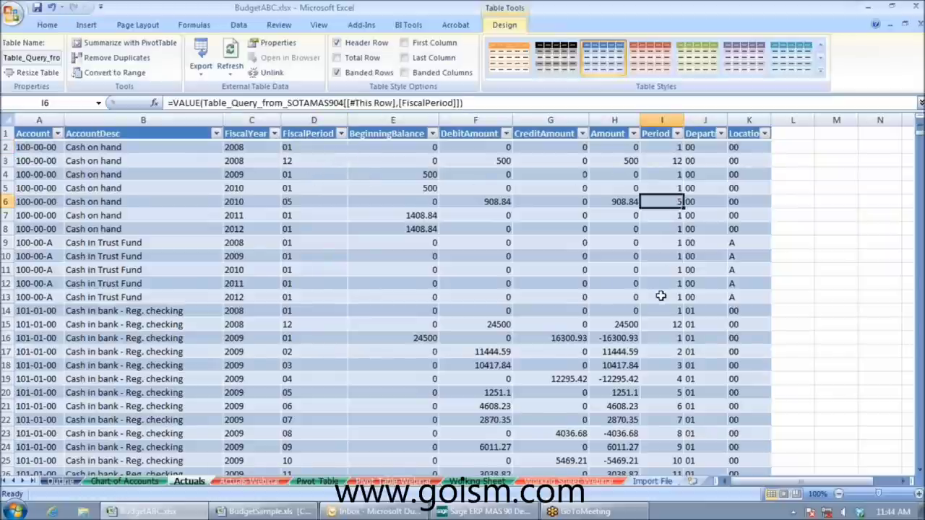
click(327, 484)
drag(289, 189, 854, 191)
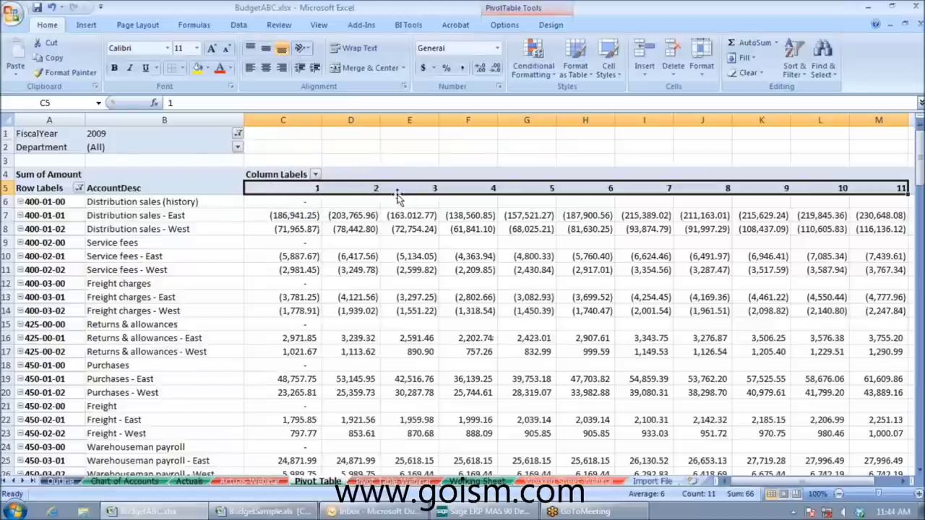
On the Actuals sheet, autofit the Department and Location columns to their headers.
click(190, 482)
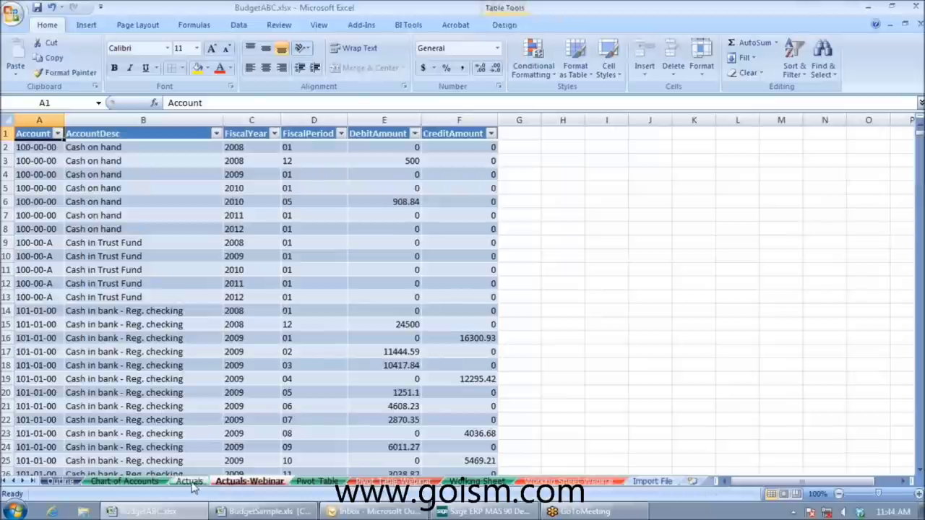
drag(663, 148, 657, 391)
drag(705, 148, 744, 292)
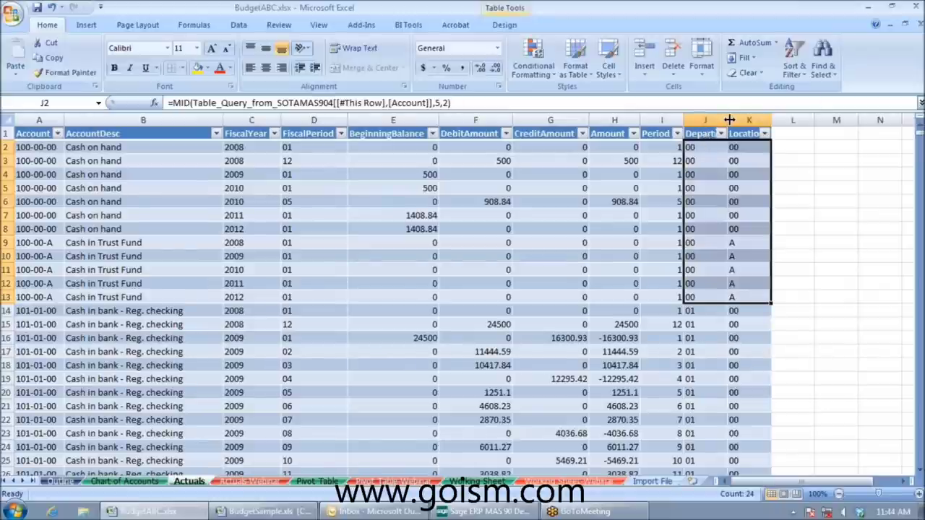
double_click(730, 119)
double_click(796, 119)
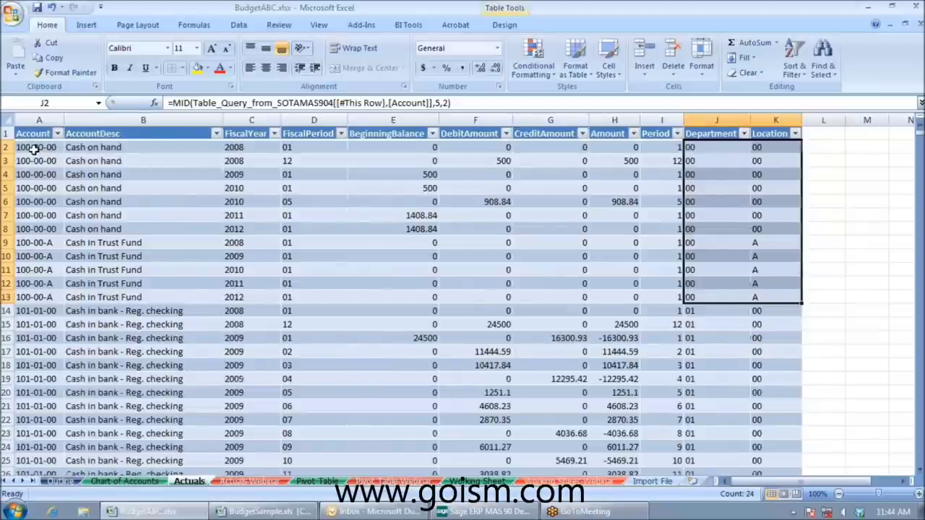
Compare account codes with the MID formulas in J2 and K2, then open the Actuals-Webinar sheet.
click(34, 148)
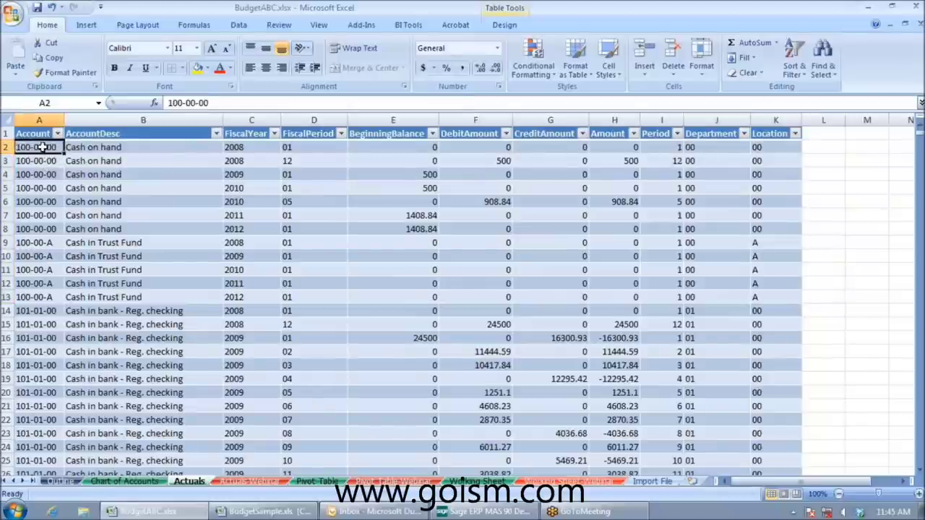
drag(42, 147, 155, 145)
click(692, 147)
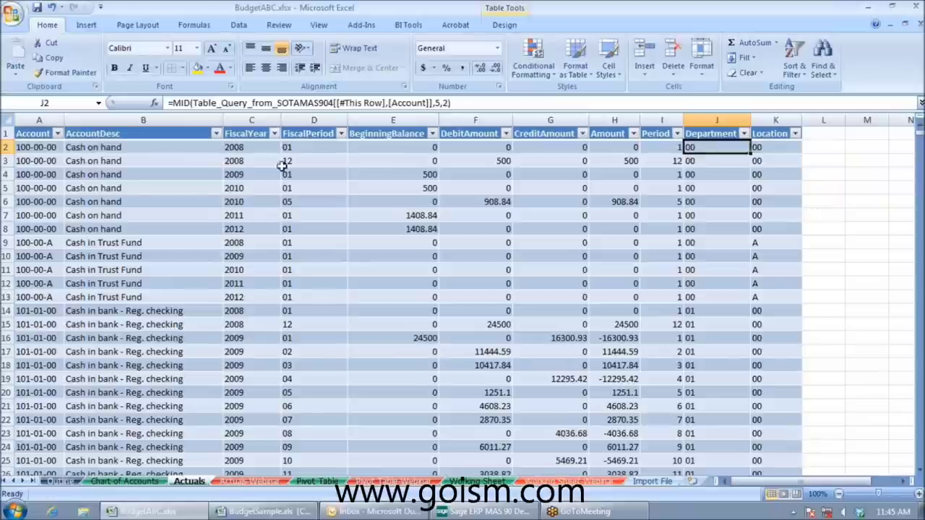
click(761, 147)
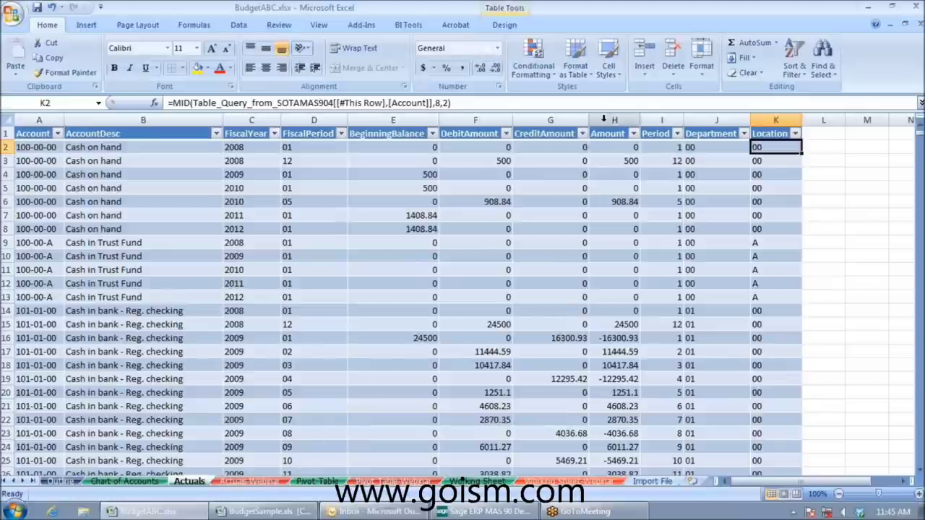
drag(589, 123, 777, 124)
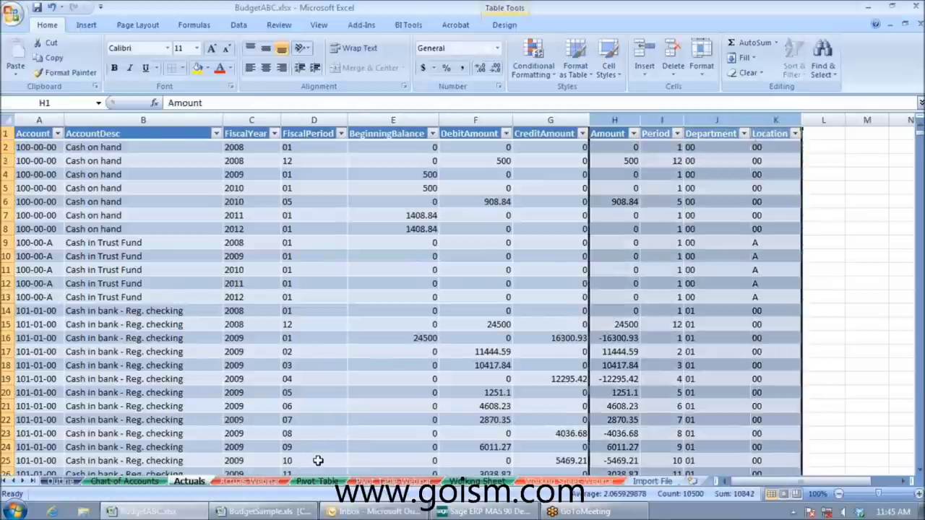
click(249, 482)
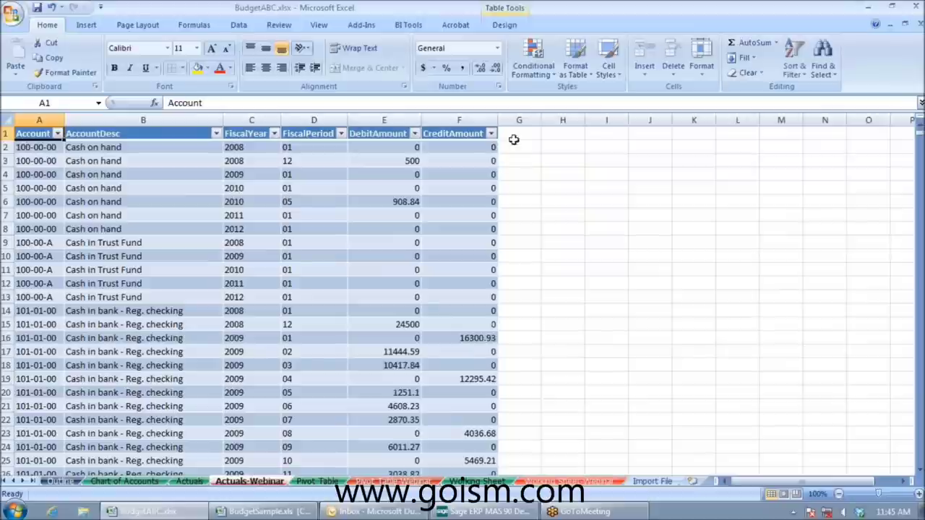
Add an Amount header in G1 with formula =[DebitAmount]-[CreditAmount] filling the column.
click(514, 137)
text(Amount)
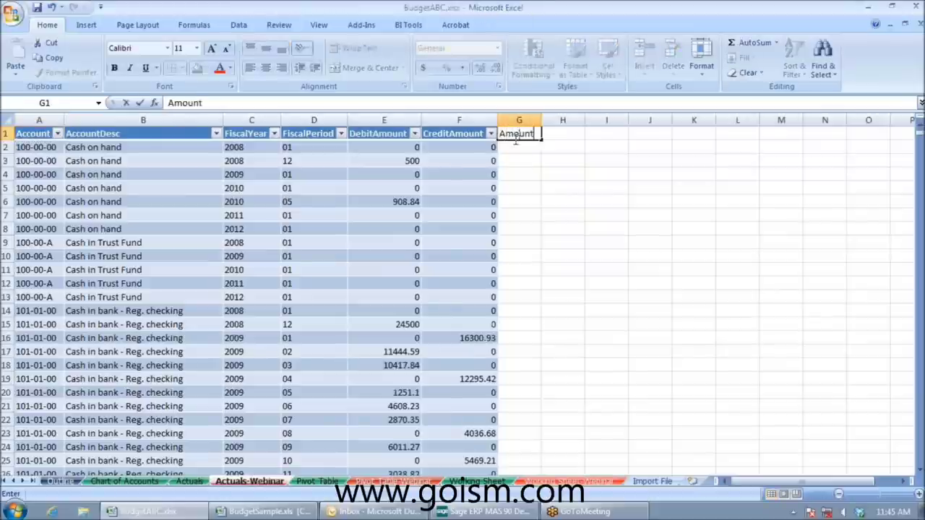
key(Return)
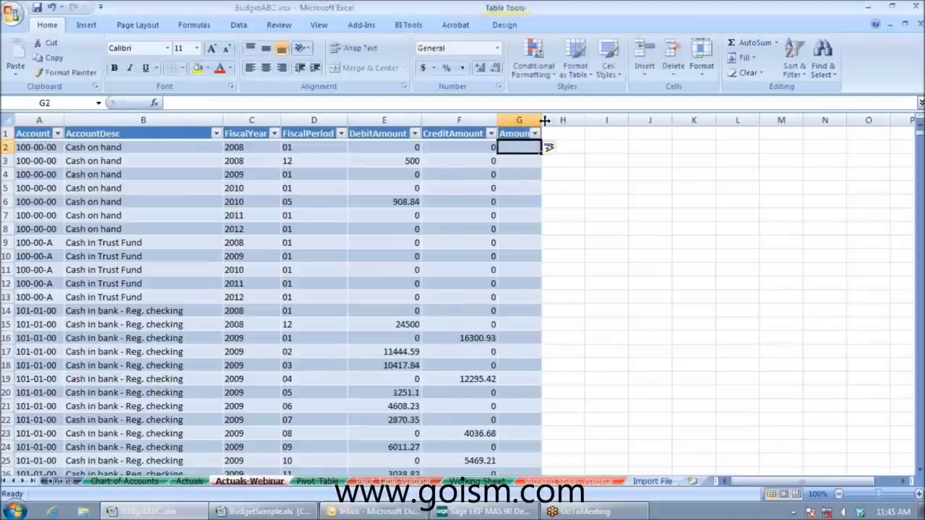
double_click(541, 119)
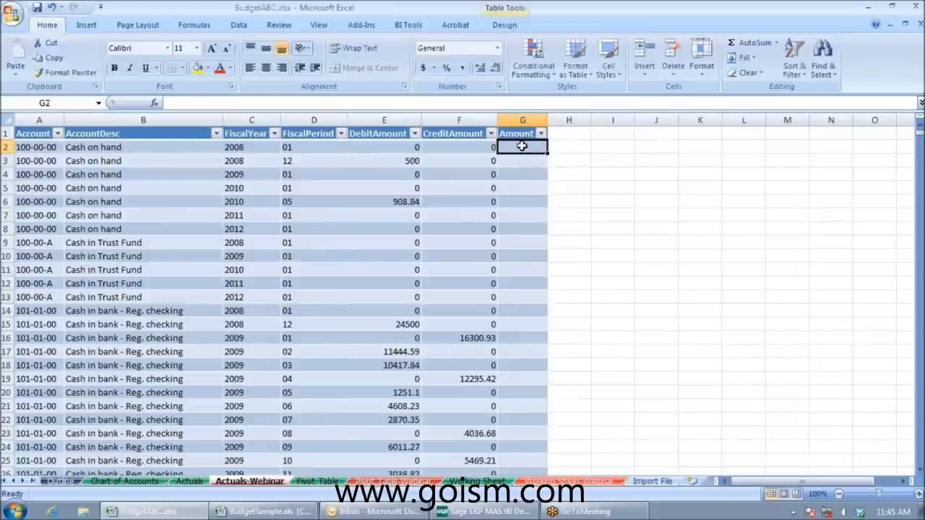
text(=)
key(Left)
key(Left)
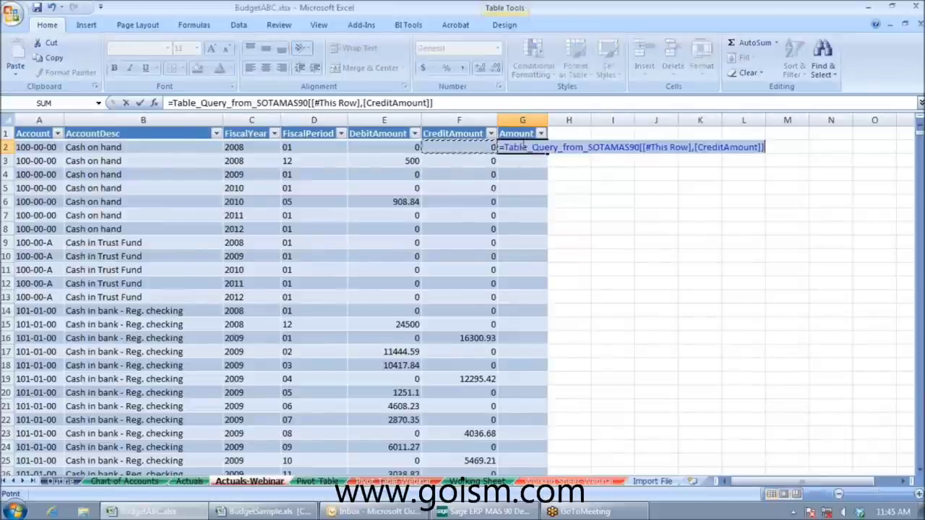
text(-)
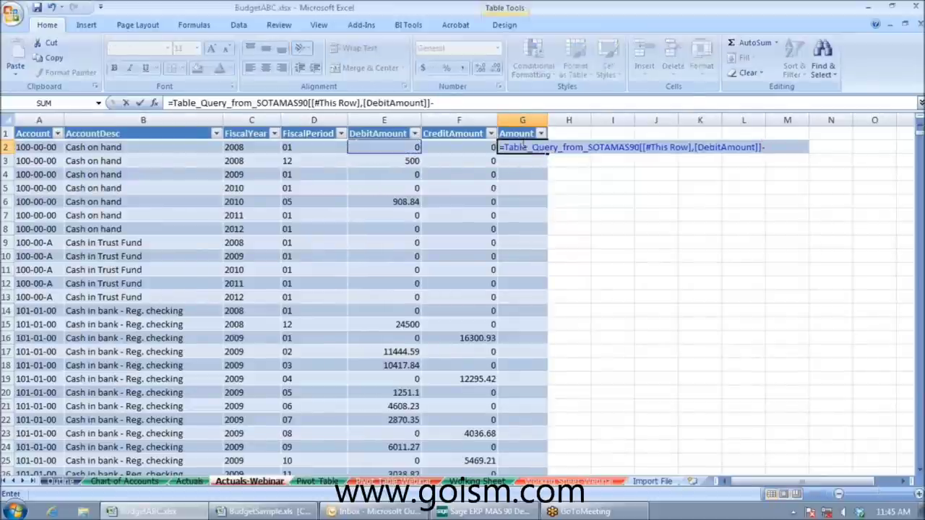
key(Left)
key(Return)
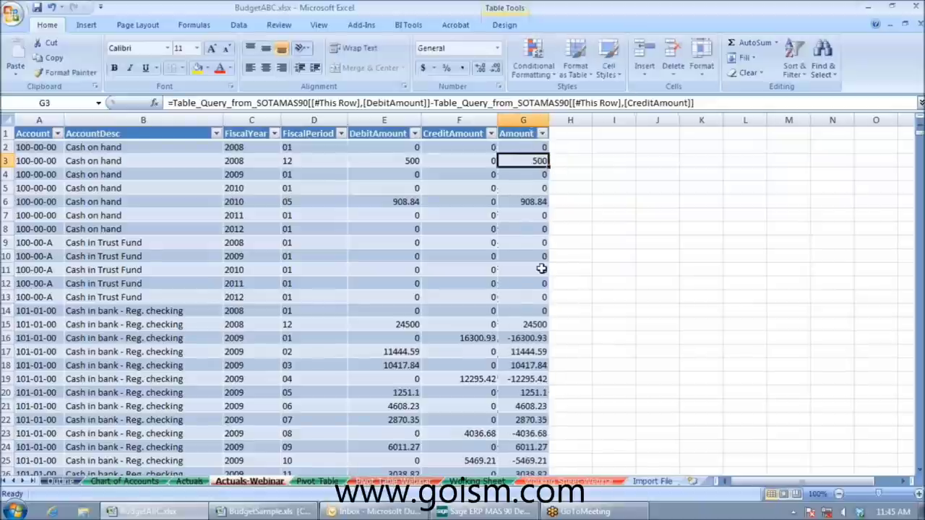
click(570, 134)
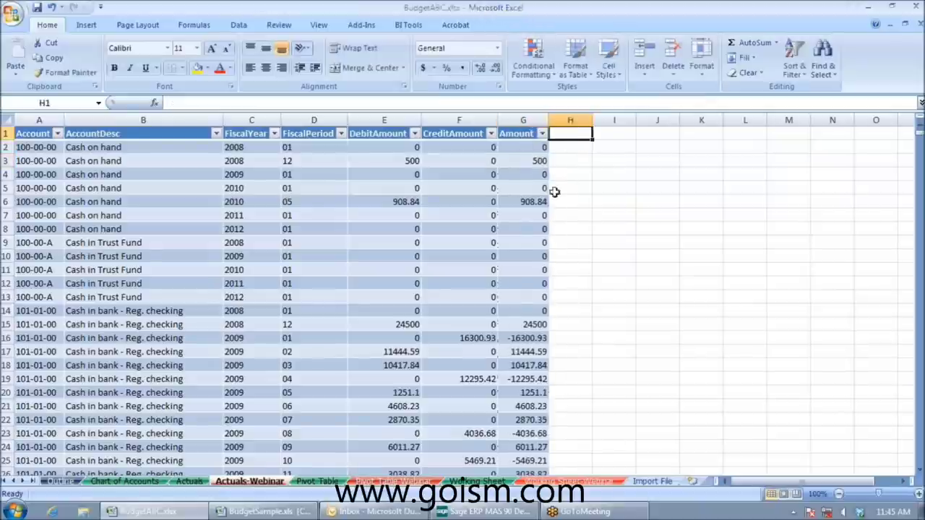
Add a Period header in H1 with formula =VALUE([FiscalPeriod]) filling the column.
click(194, 482)
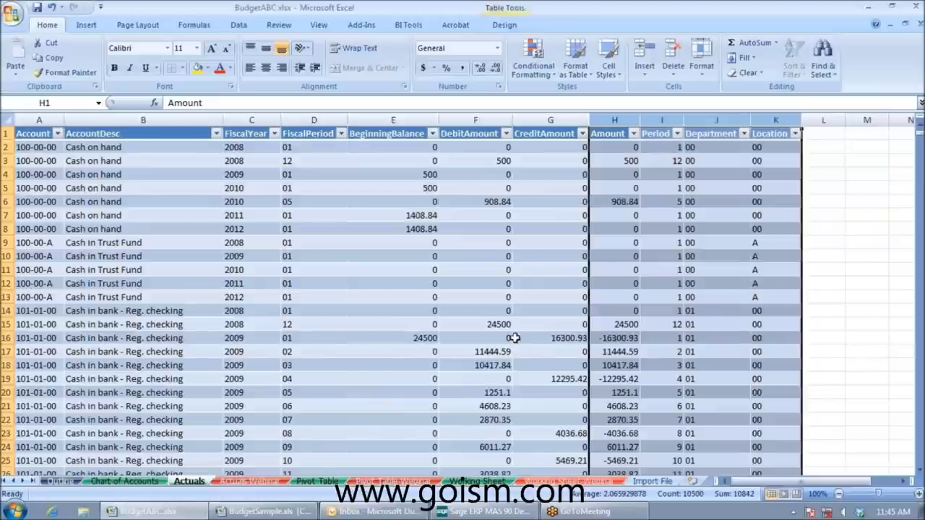
click(250, 482)
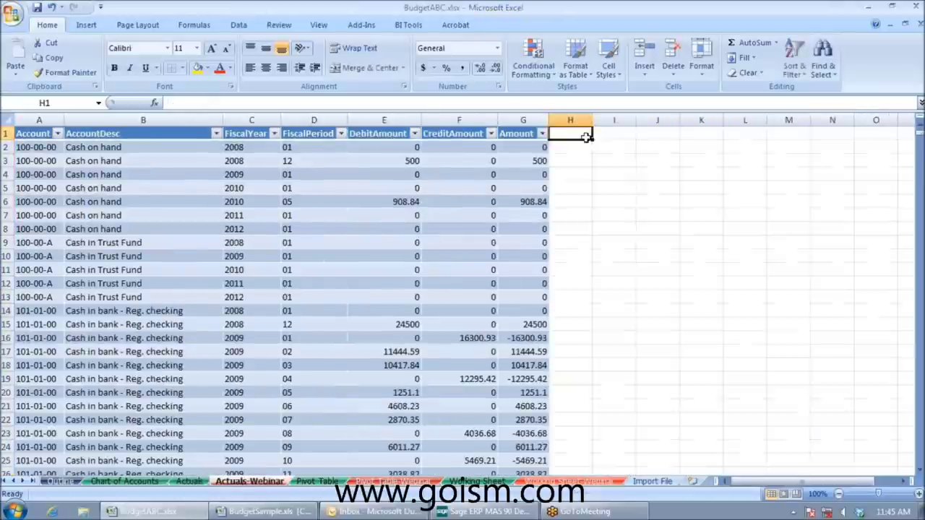
text(Period)
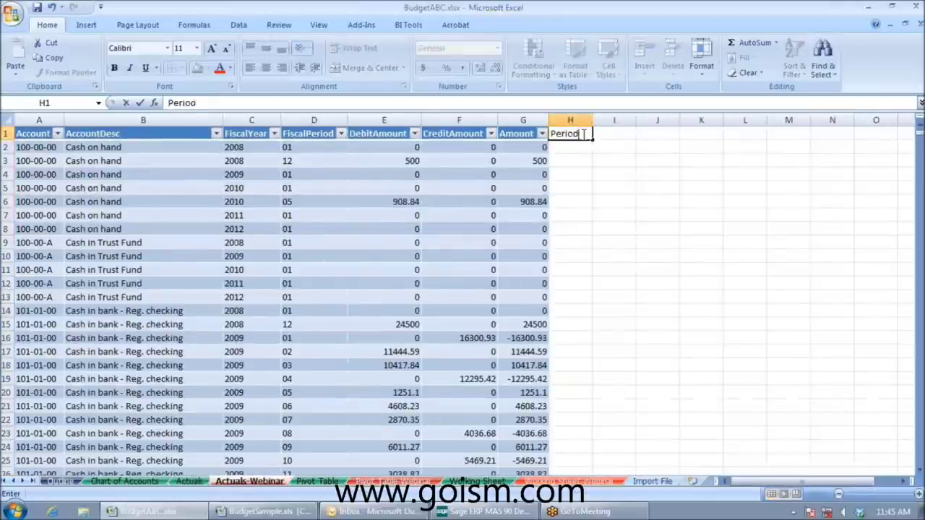
key(Return)
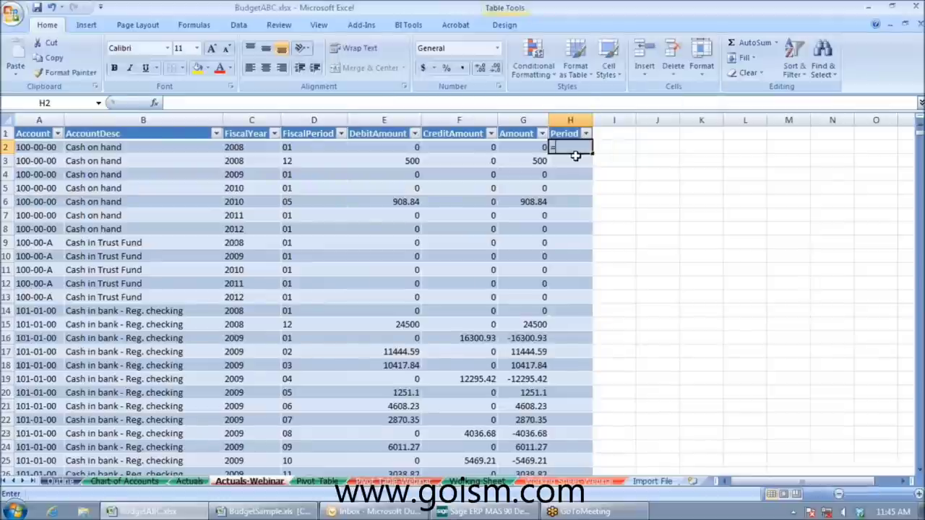
text(=value()
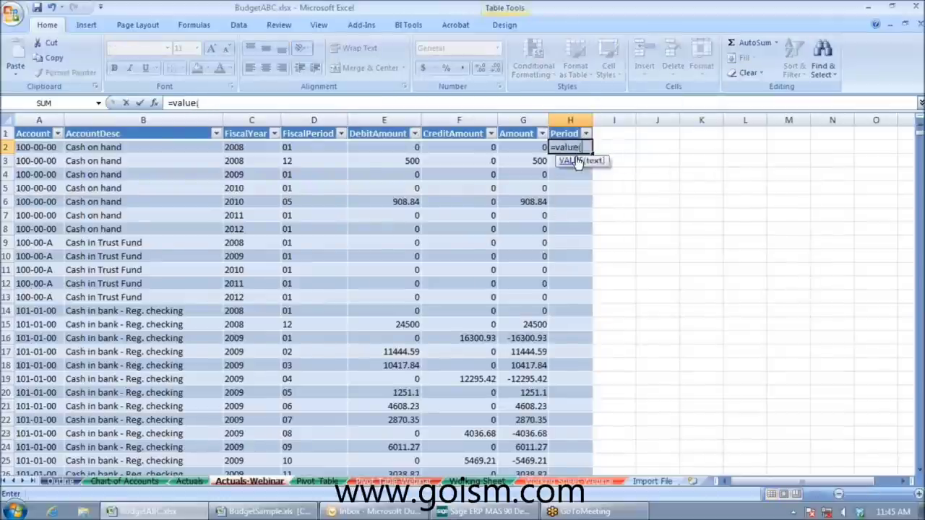
key(Left)
key(Left)
key(Left)
key(Left)
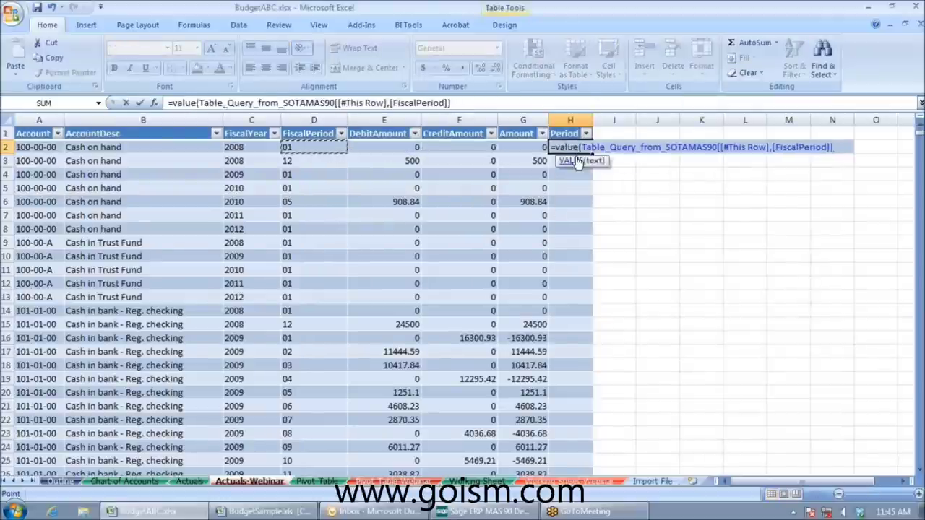
key(Return)
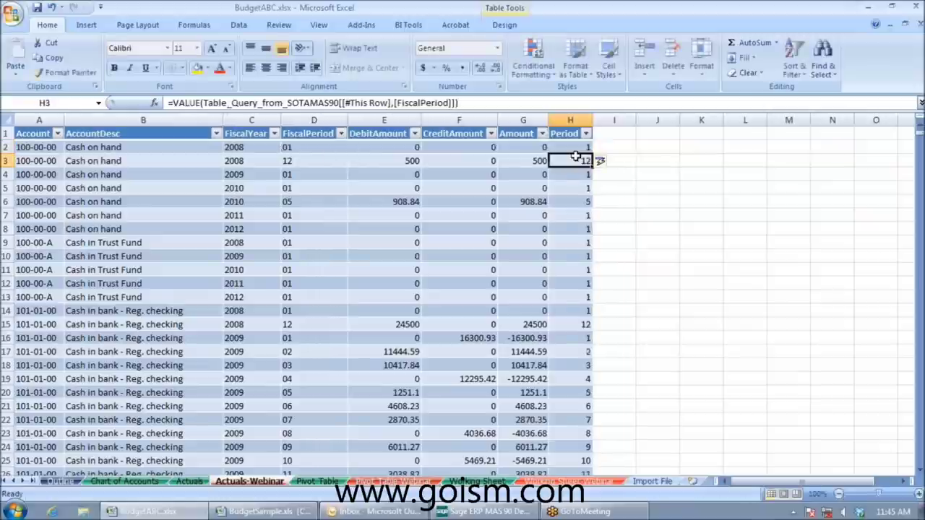
Compare Period results with the FiscalPeriod text in D2 and D6, then add a Department header in I1.
click(308, 148)
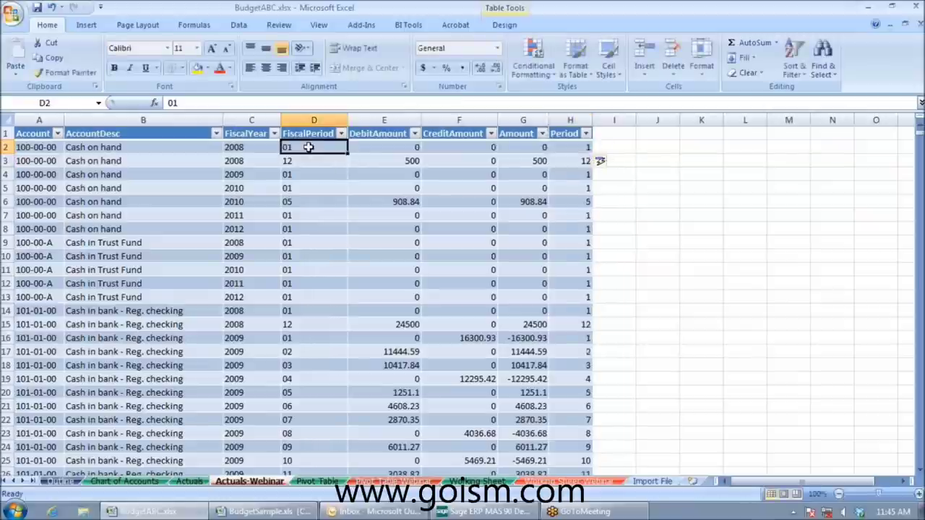
click(556, 147)
click(309, 172)
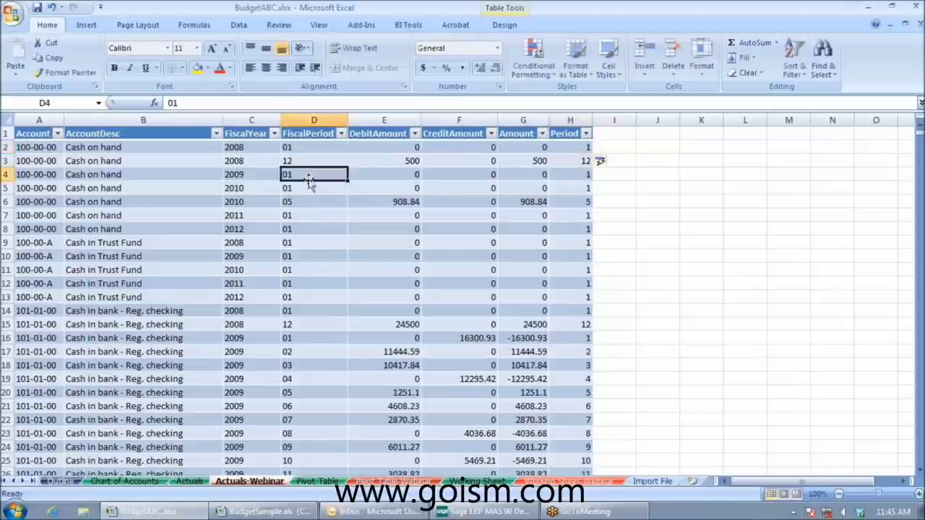
click(322, 202)
click(578, 201)
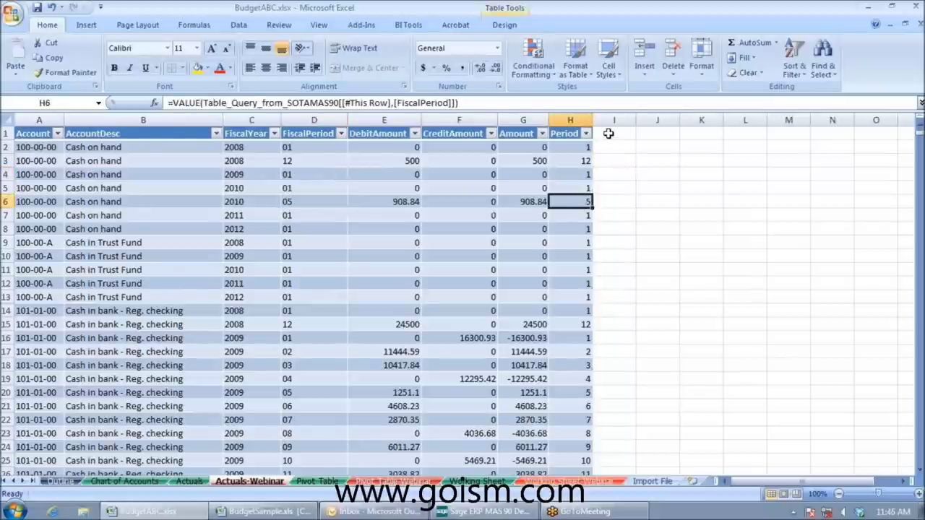
click(612, 134)
text(Departmen)
key(Return)
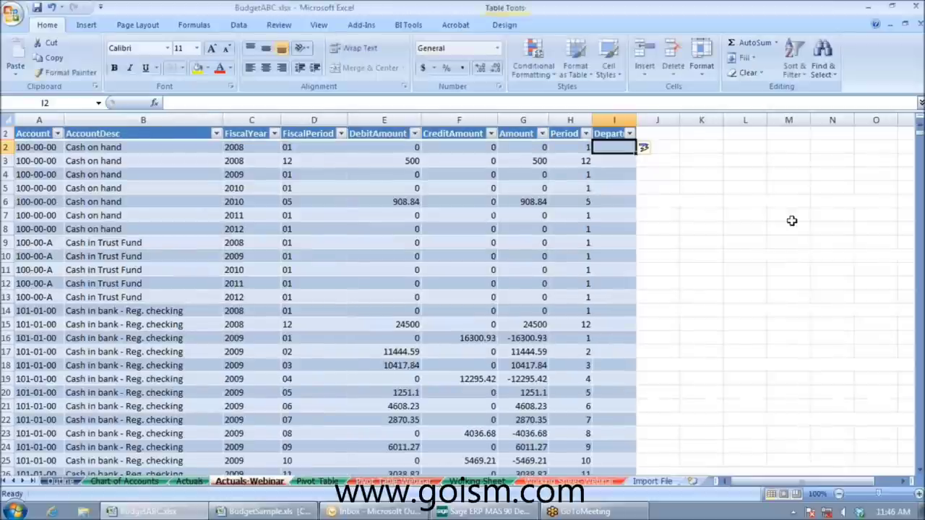
Fill the Department column with =MID([Account],5,2) to extract the two-digit department code.
double_click(634, 121)
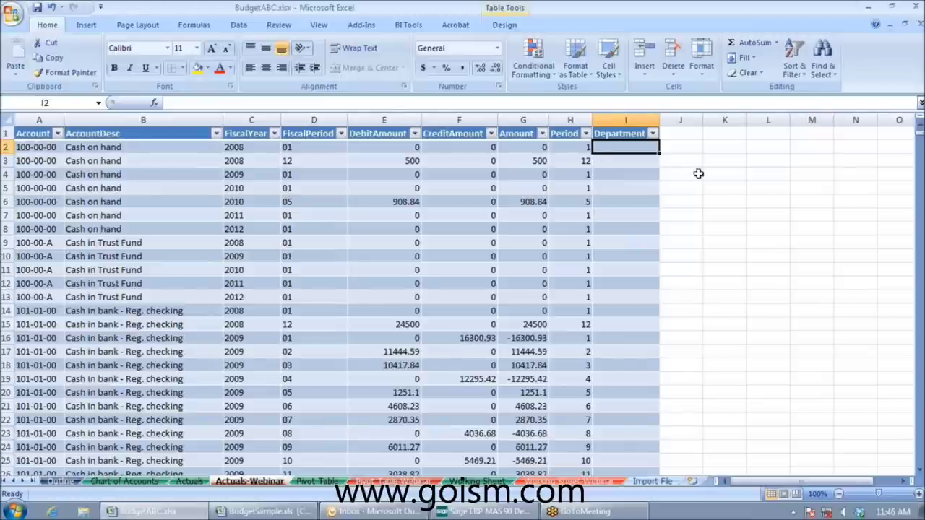
text(=)
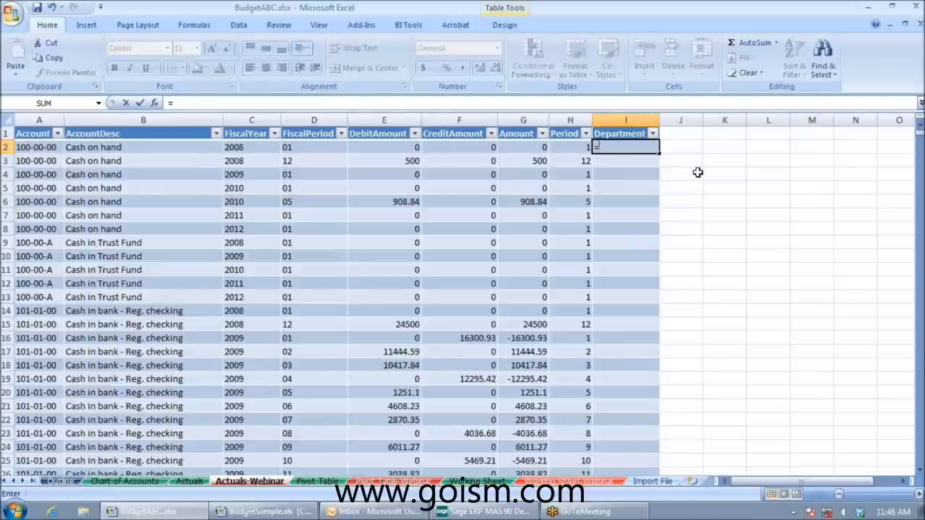
text(mid)
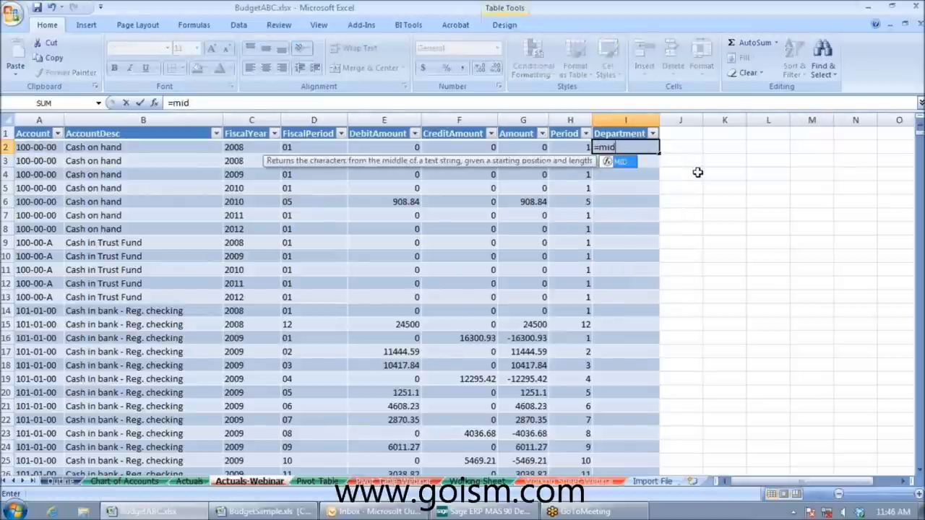
text(()
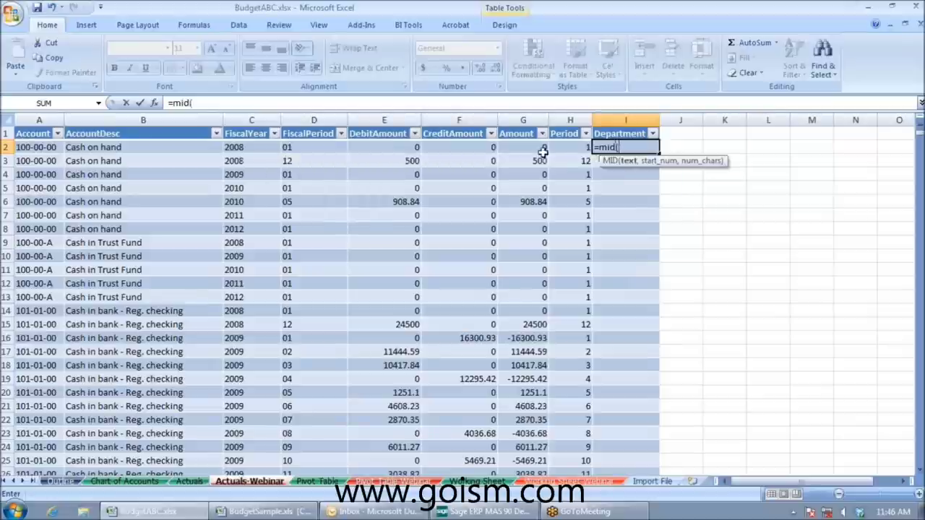
click(44, 147)
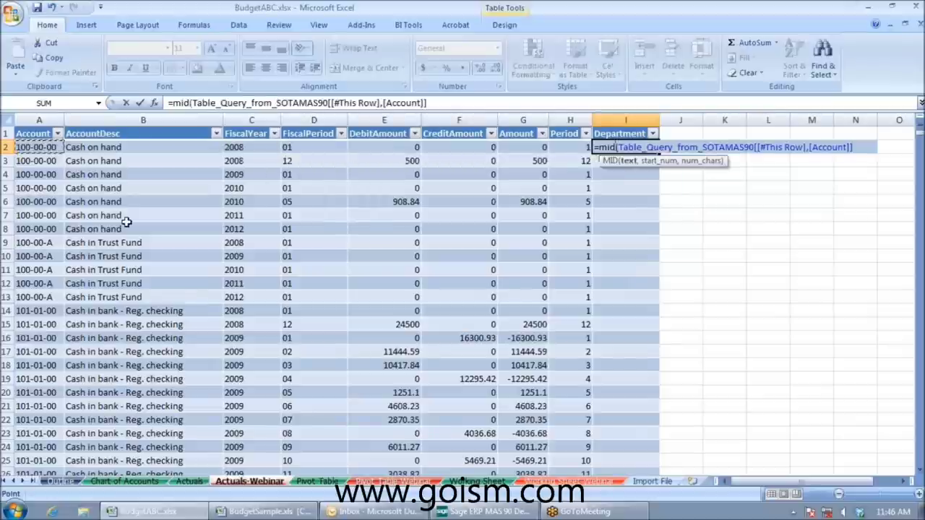
text(,)
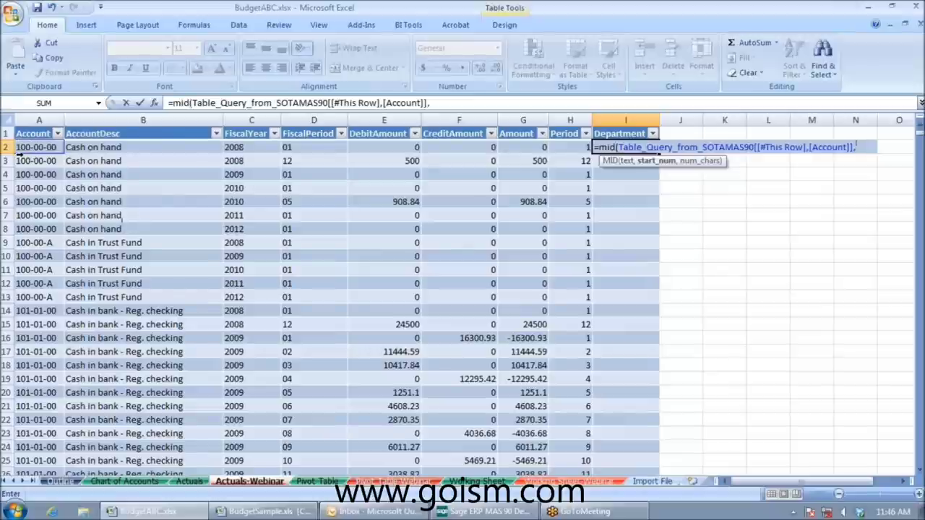
click(455, 102)
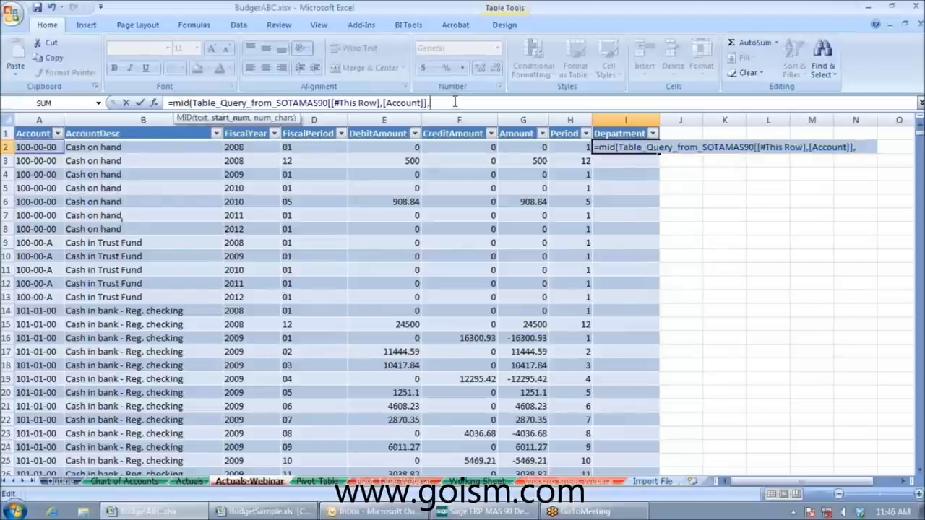
text(5,)
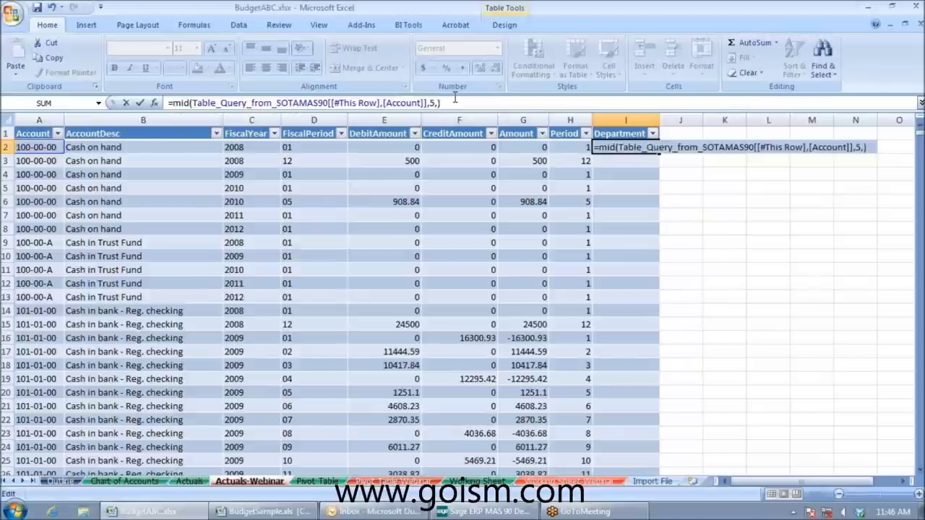
key(BackSpace)
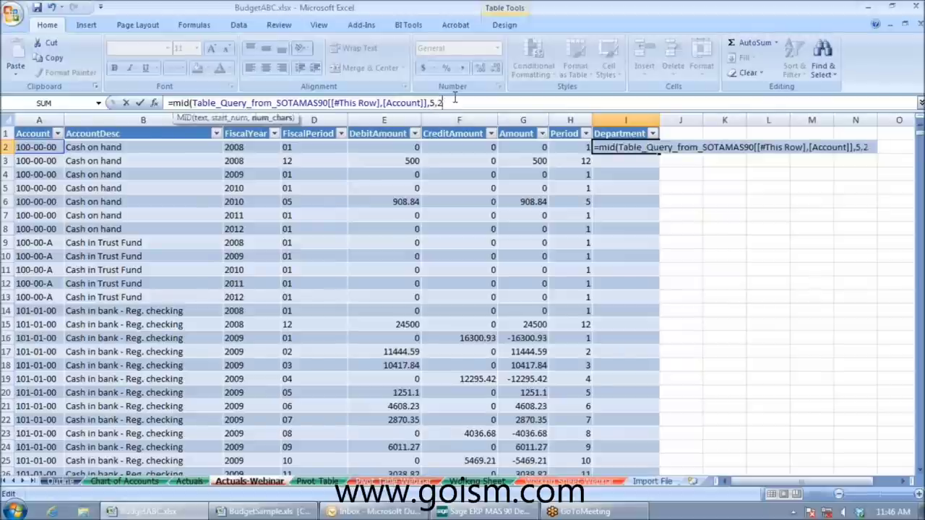
key(Return)
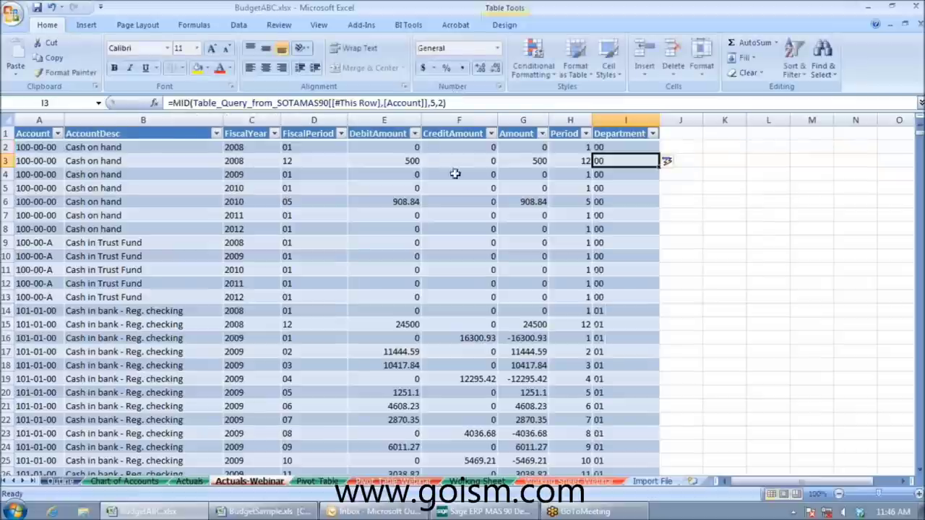
Verify row 15's Department against account 101-01-00 and begin a Location header in J1.
click(628, 324)
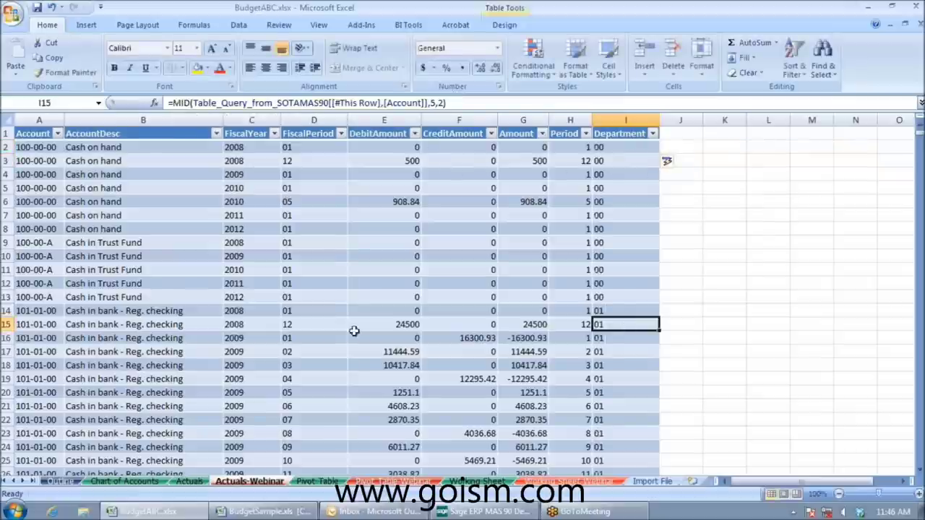
click(35, 325)
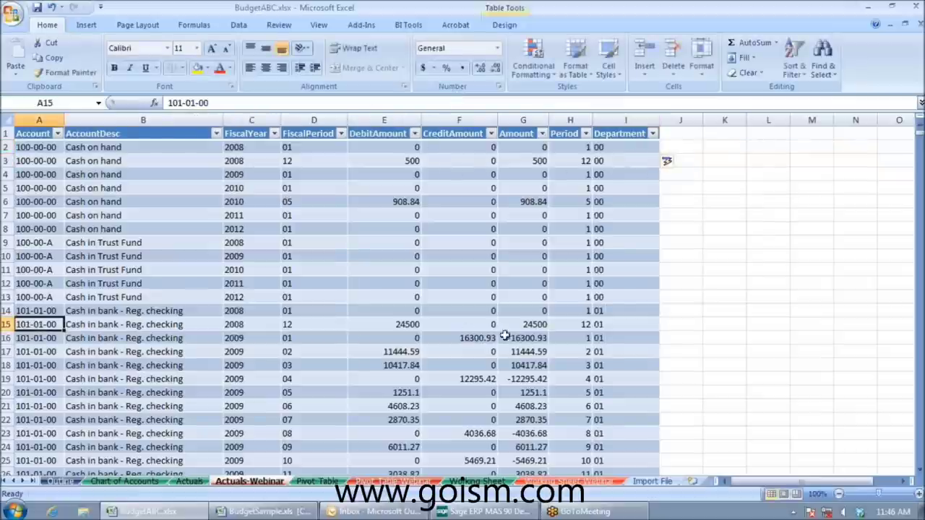
click(605, 325)
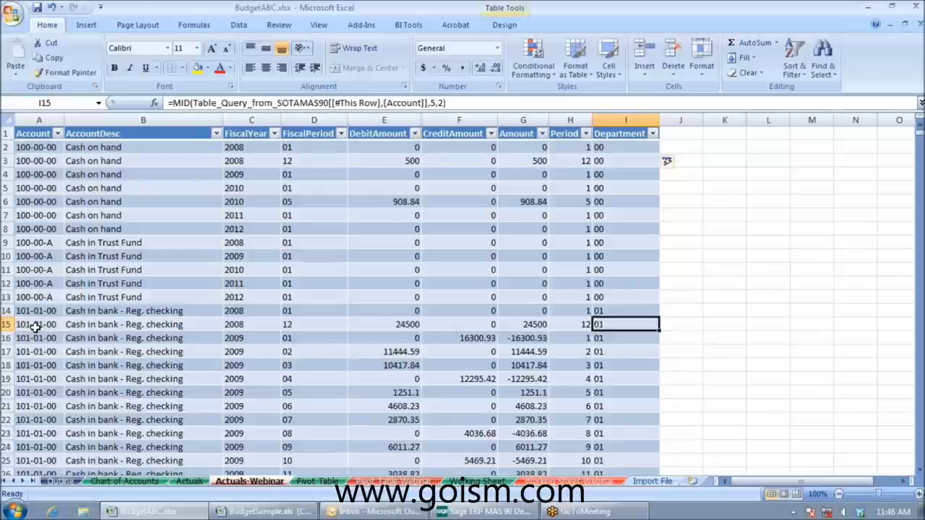
click(680, 135)
text(Location)
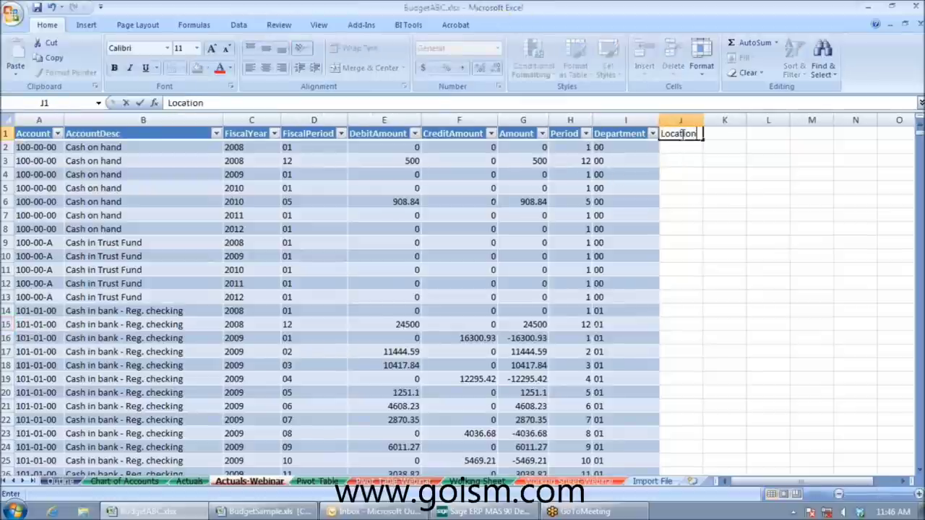
key(Return)
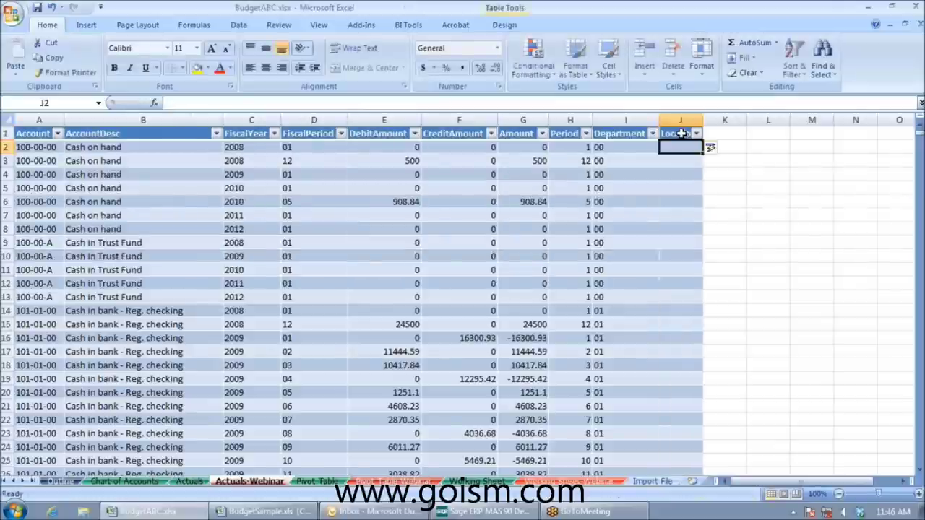
drag(704, 121, 712, 121)
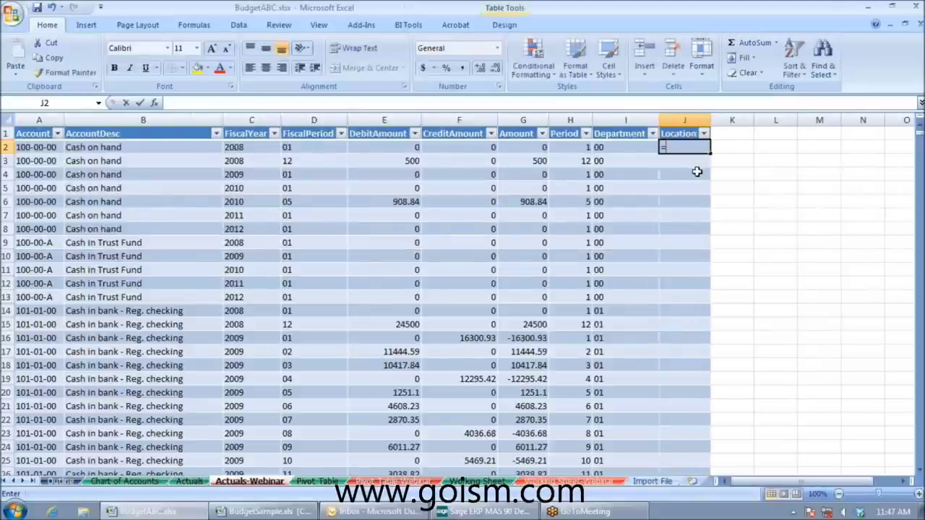
text(=mid()
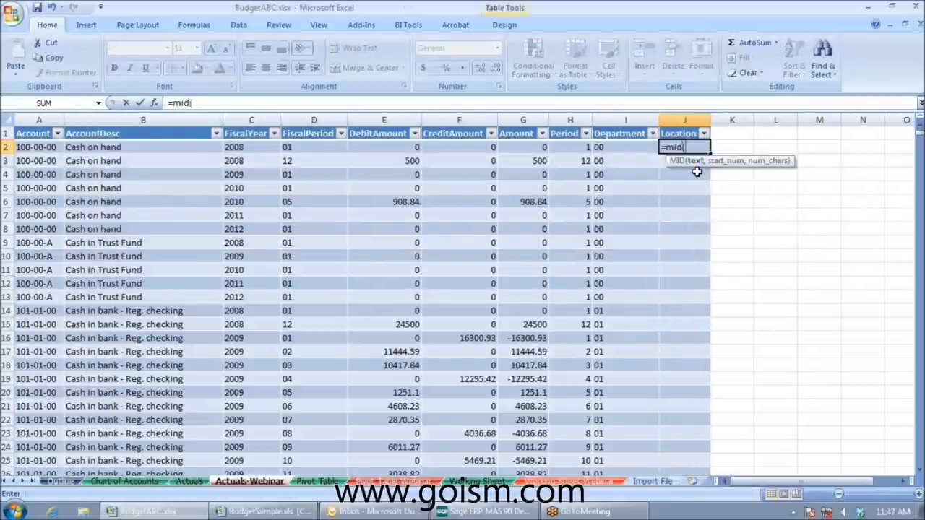
click(47, 147)
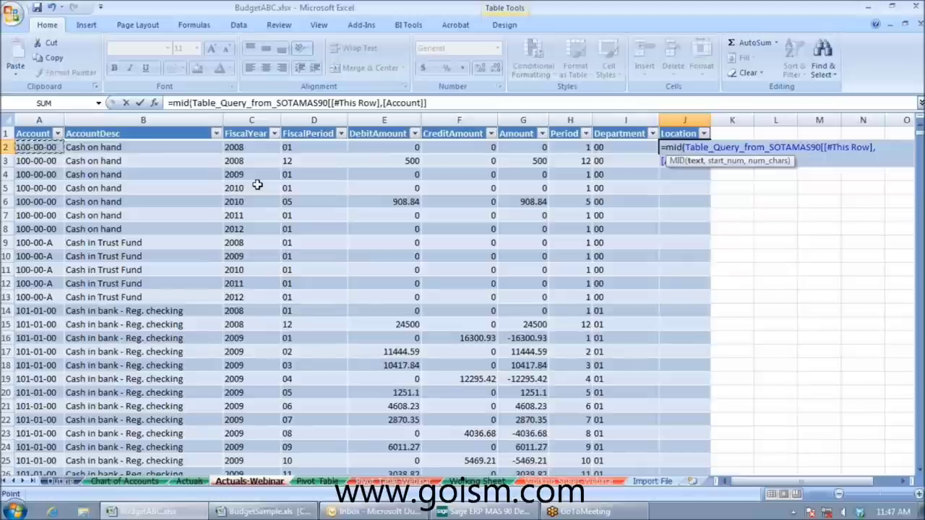
text(,)
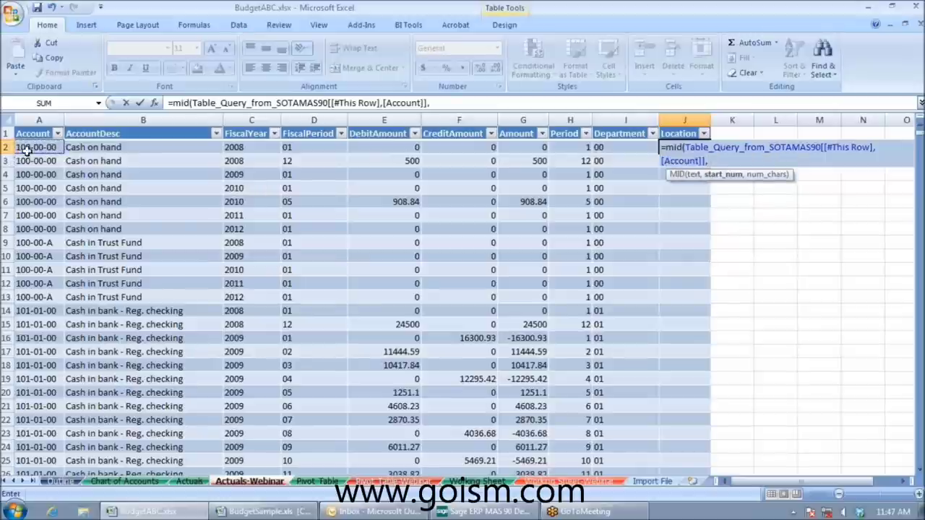
click(441, 102)
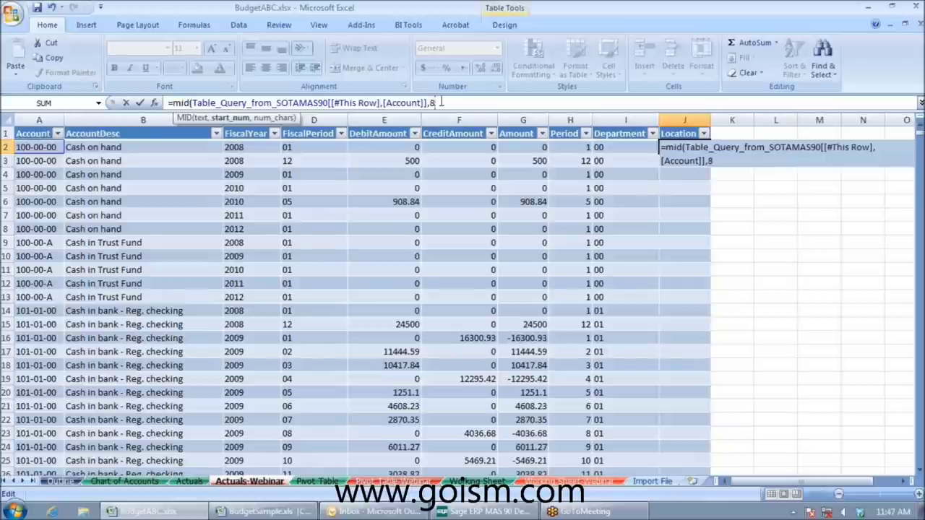
text(,2)
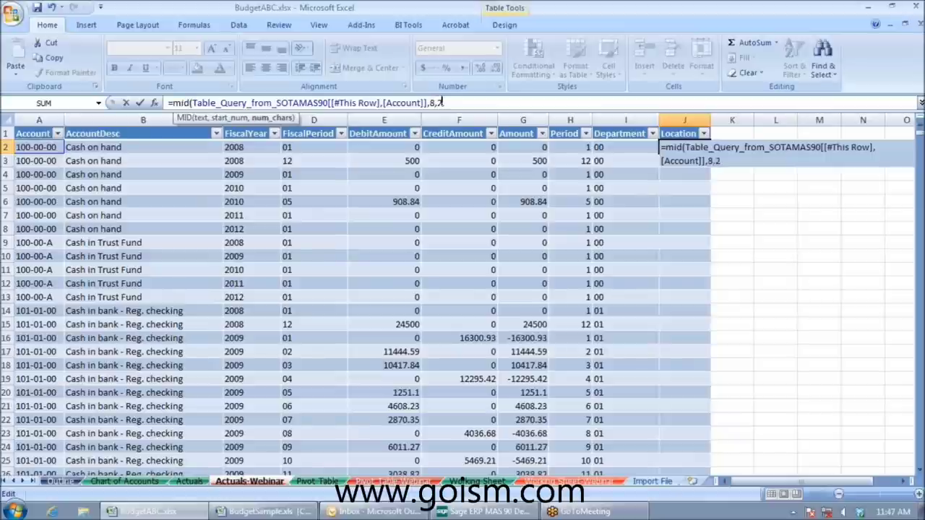
text())
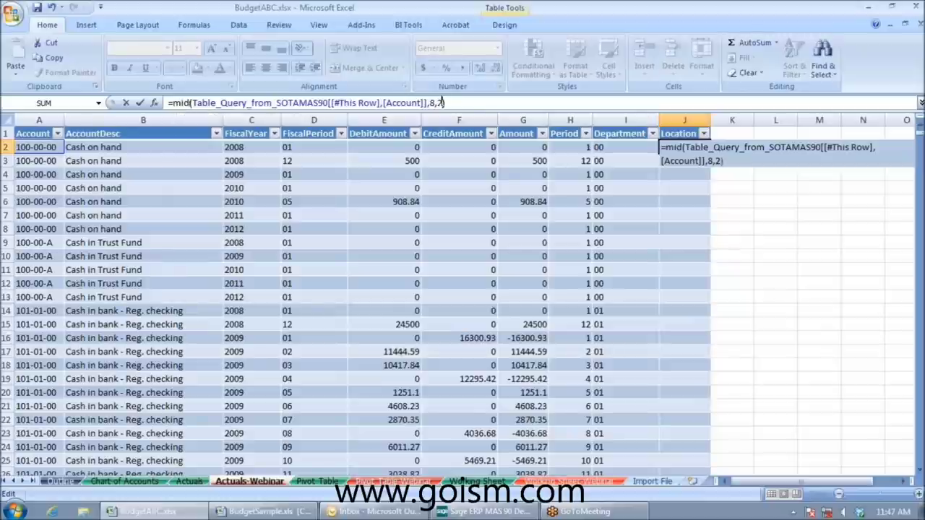
key(Return)
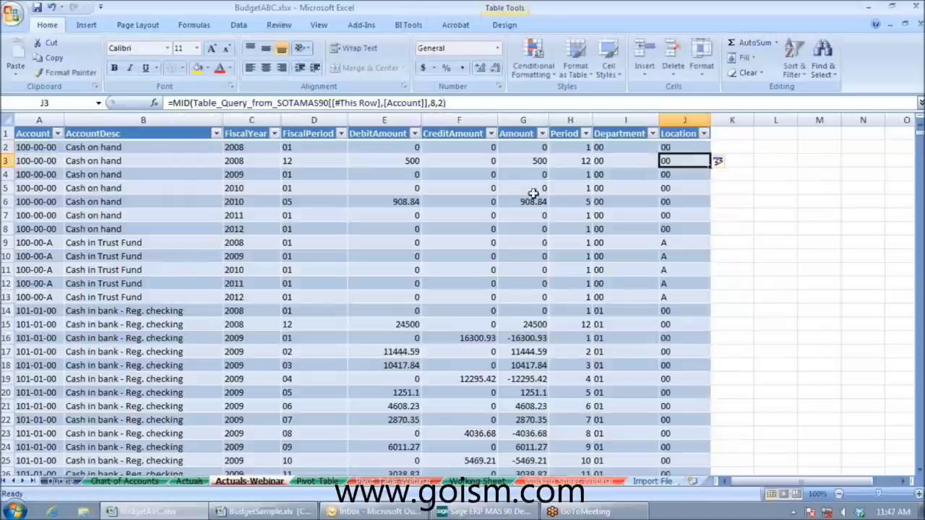
Check the extracted Location values further down the table, then go to the Pivot Table sheet.
click(686, 346)
scroll(687, 344, down, 12)
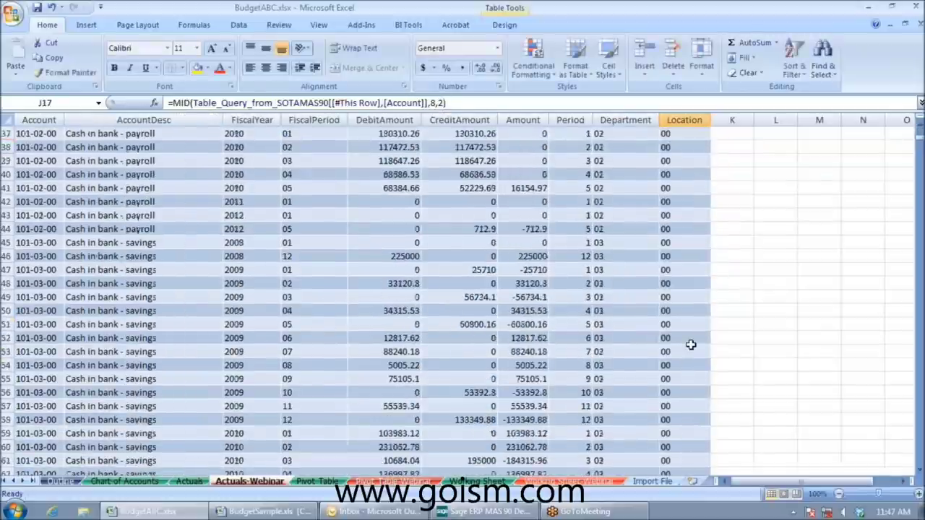
scroll(691, 345, down, 15)
click(686, 295)
click(681, 365)
scroll(681, 365, up, 20)
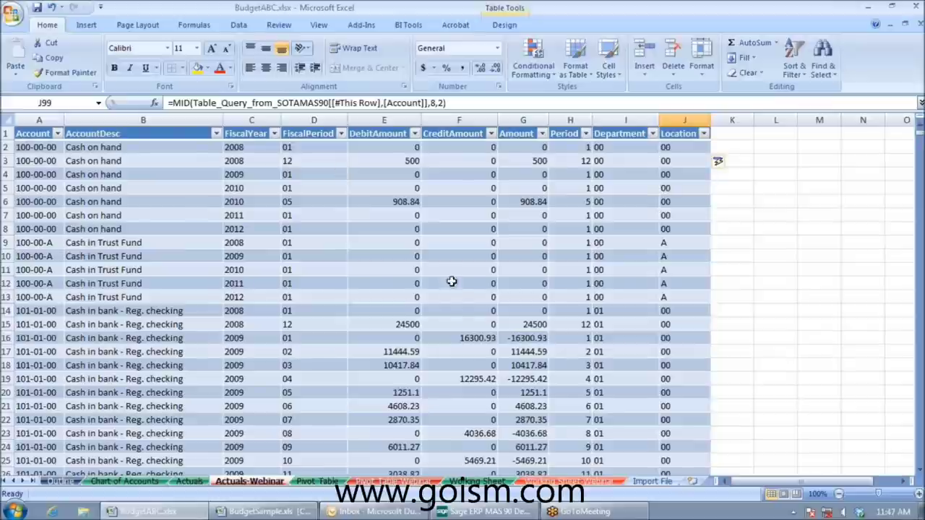
click(331, 482)
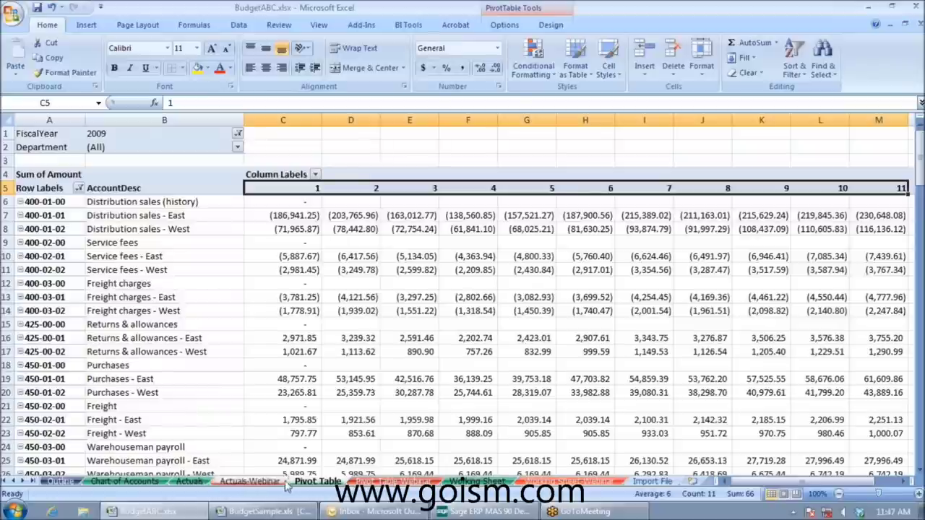
Return to the Actuals sheet and select cell F7 in its query table.
click(189, 481)
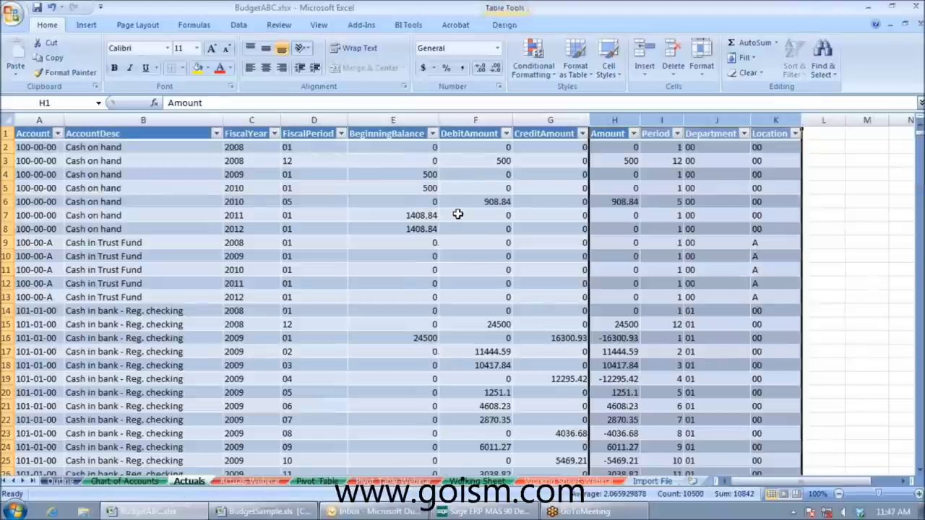
click(457, 214)
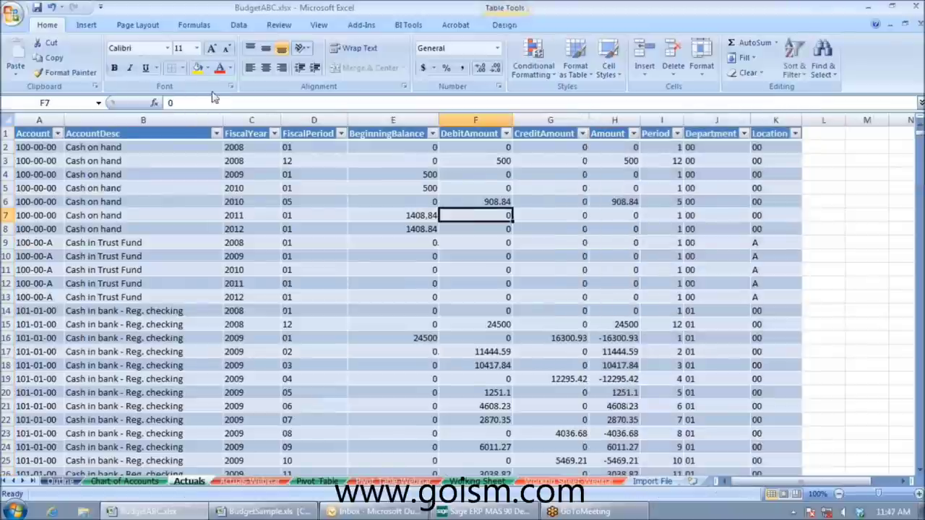
click(85, 26)
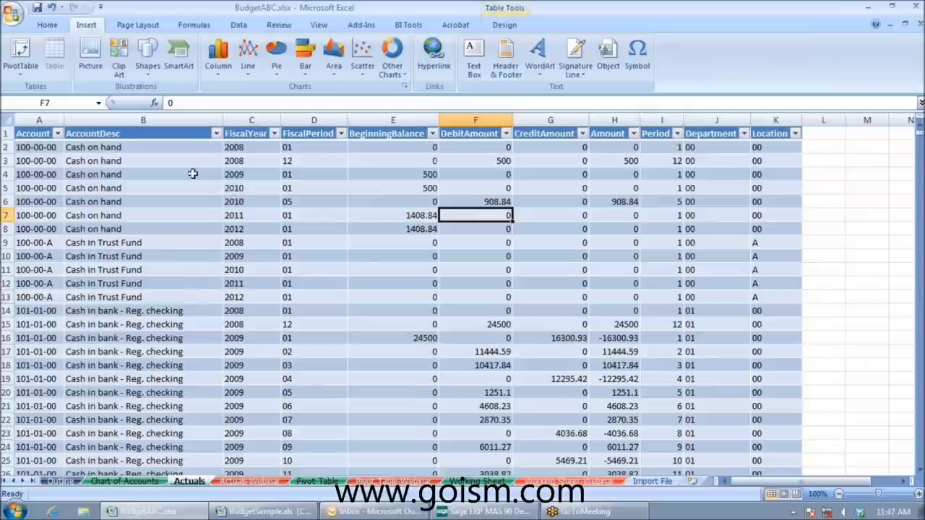
Create a PivotTable from the table on the existing sheet at 'Pivot Table-Webinar'!$A$3.
click(20, 51)
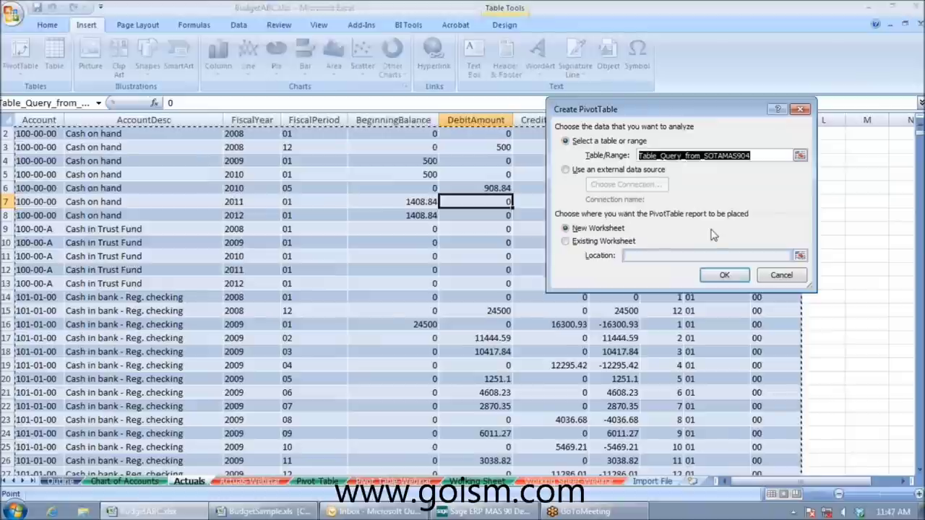
click(566, 241)
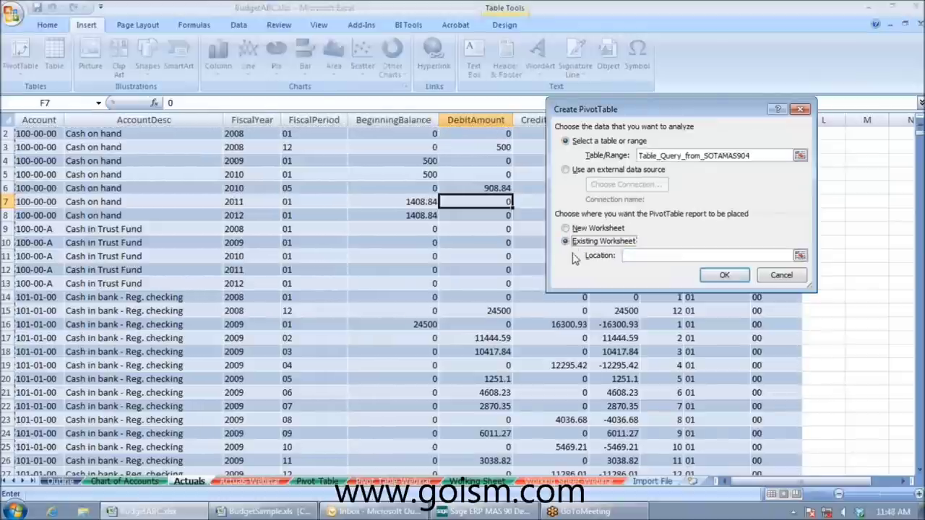
click(801, 257)
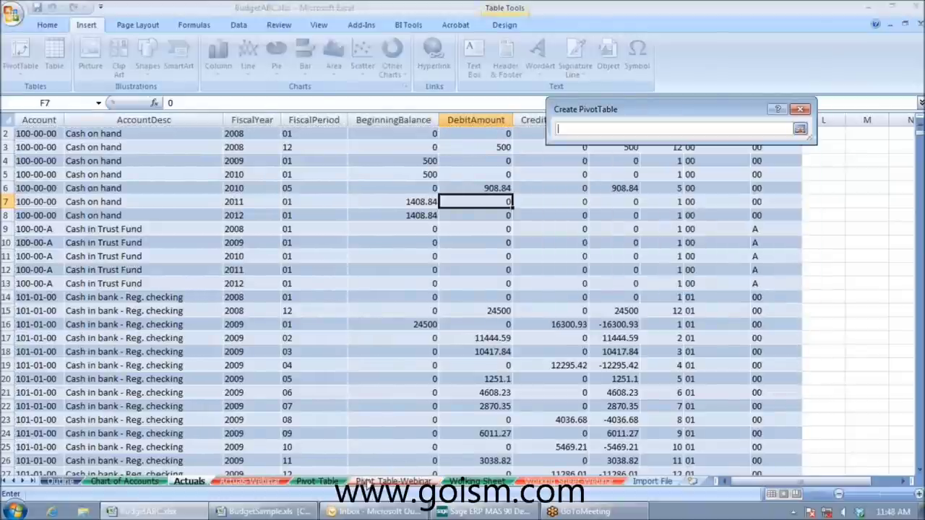
click(394, 481)
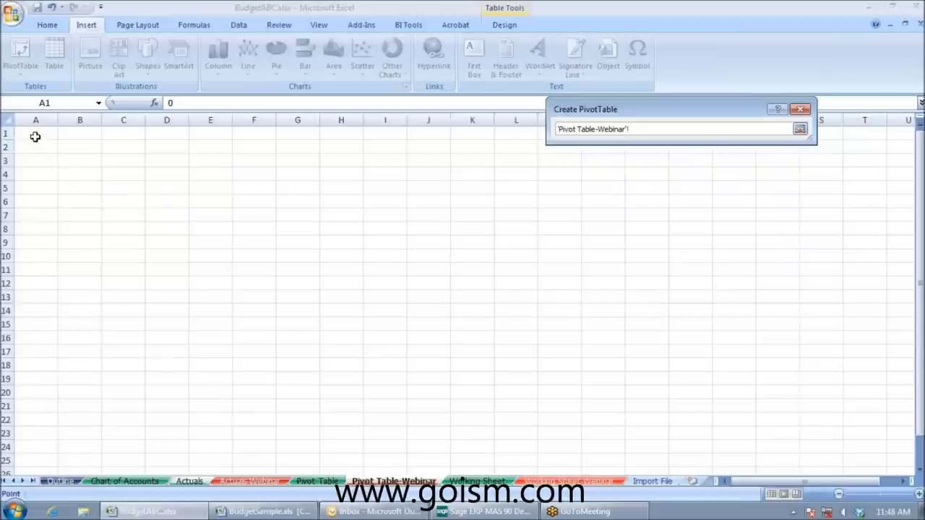
click(34, 158)
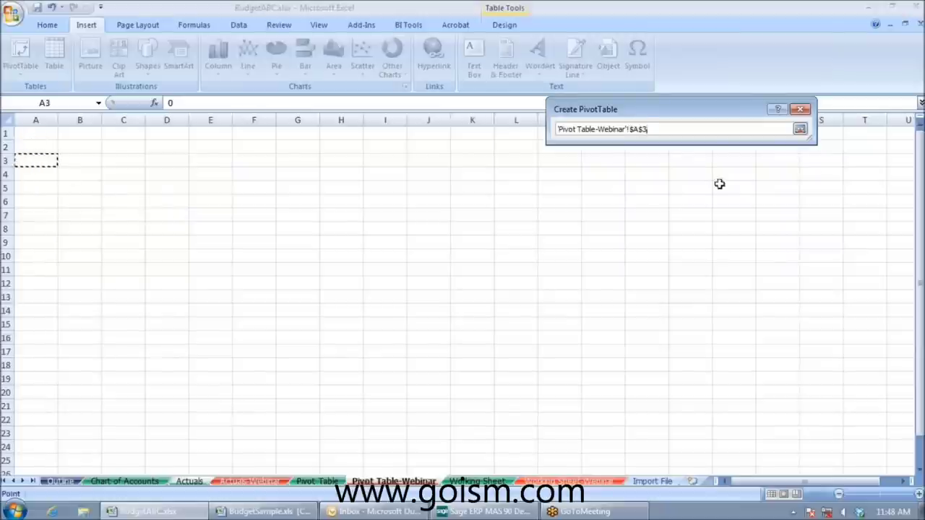
click(799, 130)
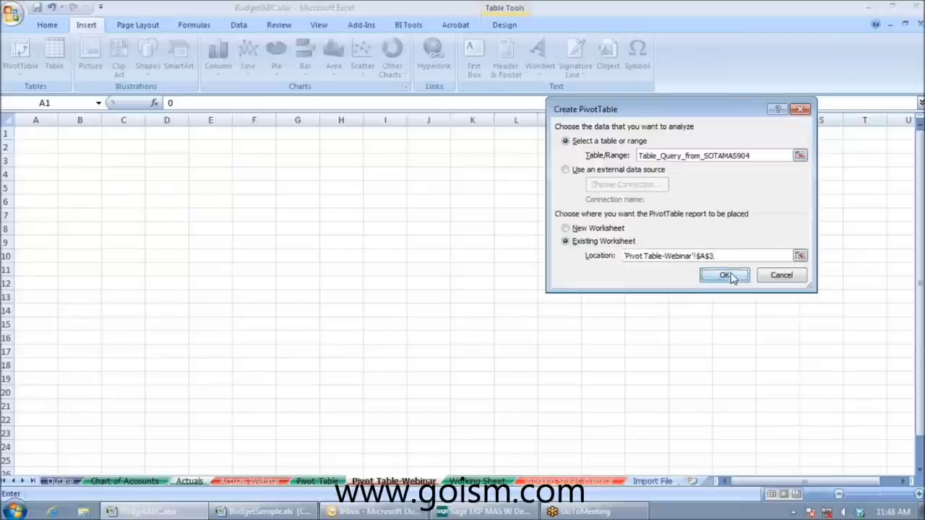
click(726, 275)
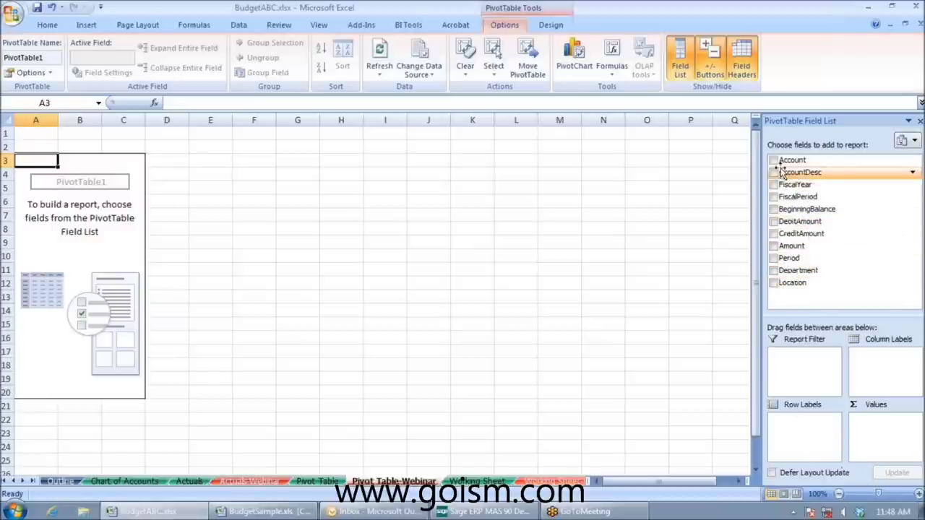
Put Account and AccountDesc in rows, Period in columns, FiscalYear as filter, and sum Amount.
drag(781, 166, 801, 416)
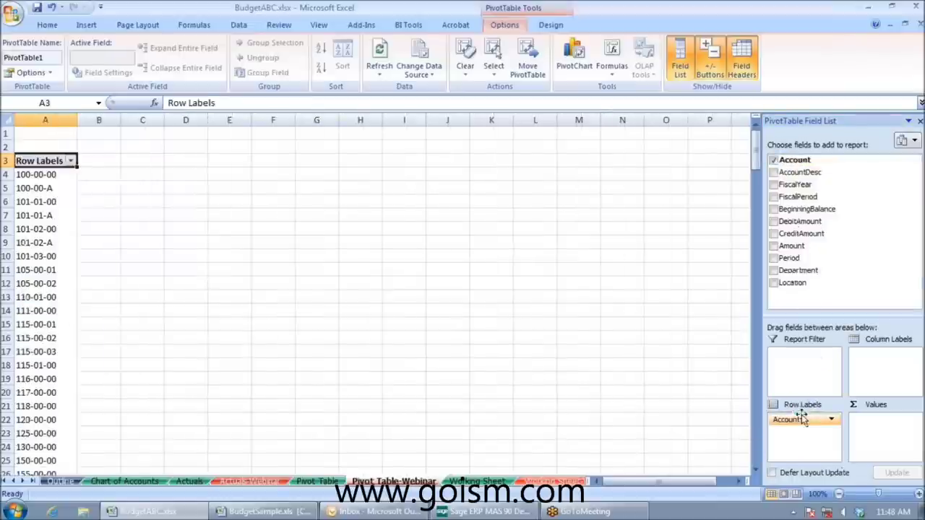
drag(795, 172, 808, 432)
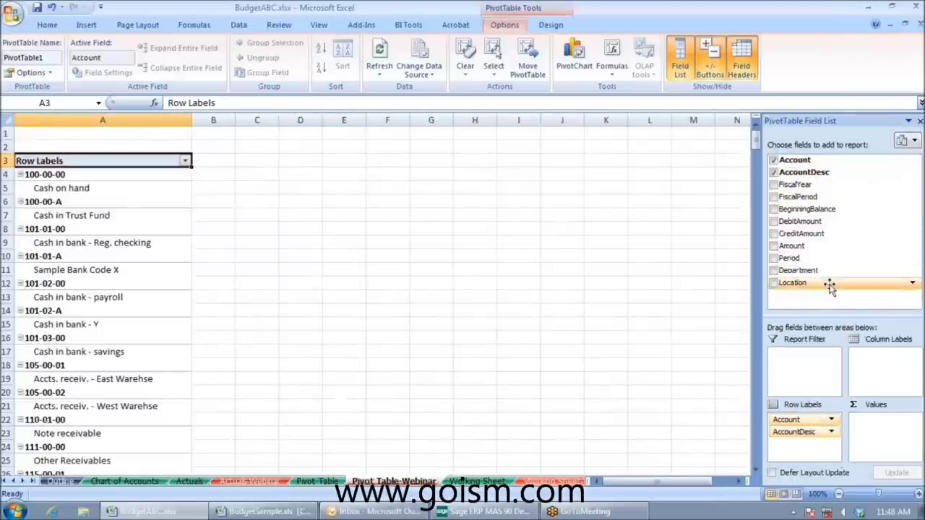
drag(839, 258, 878, 361)
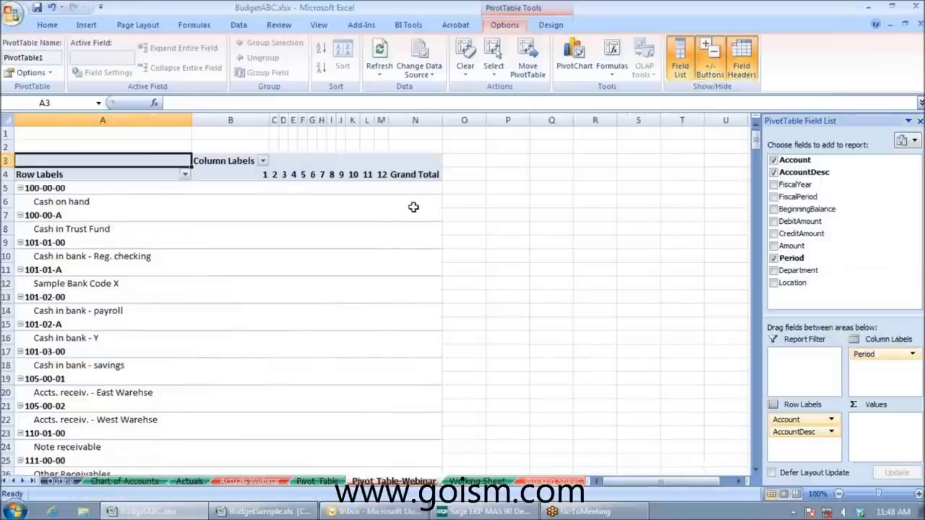
drag(786, 185, 809, 363)
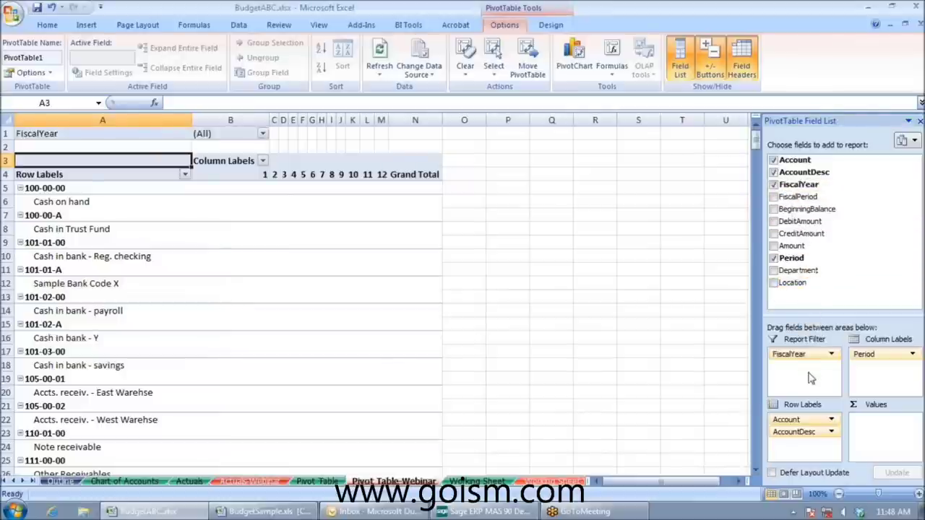
drag(791, 246, 880, 429)
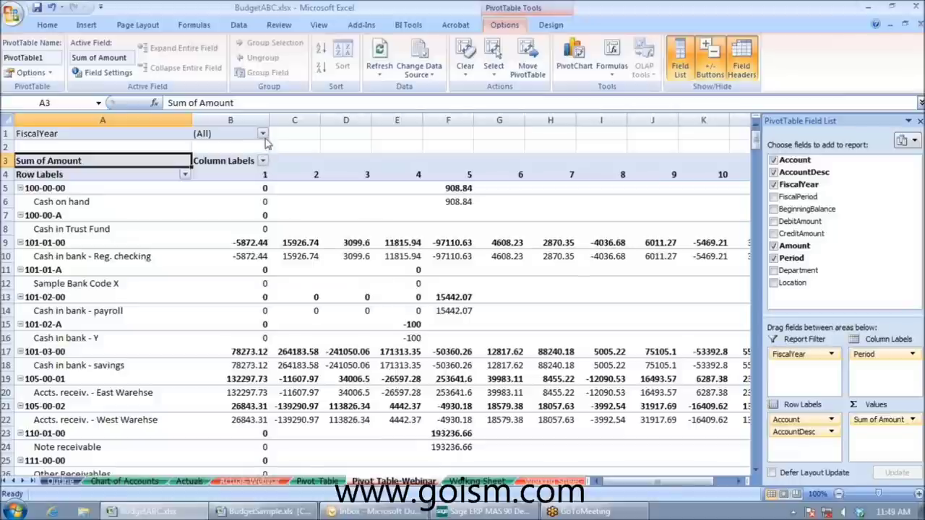
Filter the pivot report to FiscalYear 2009.
click(263, 135)
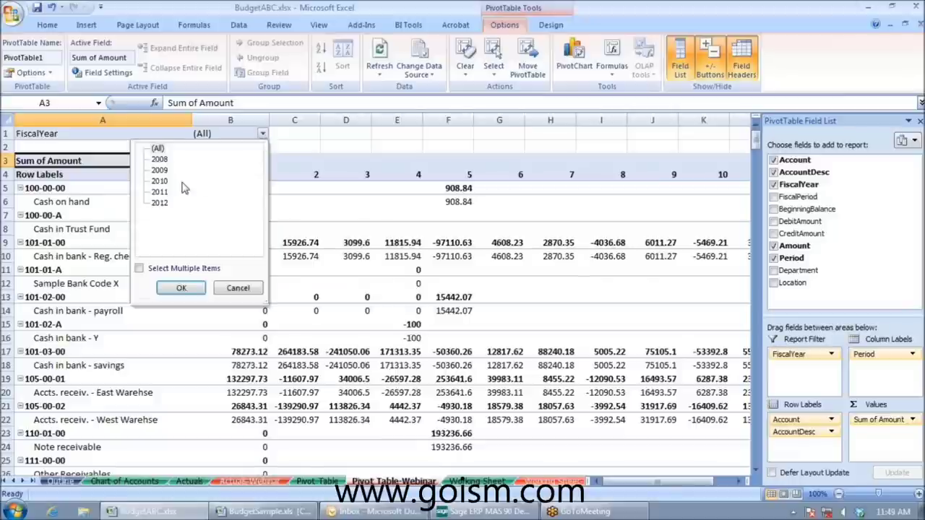
click(162, 171)
click(177, 288)
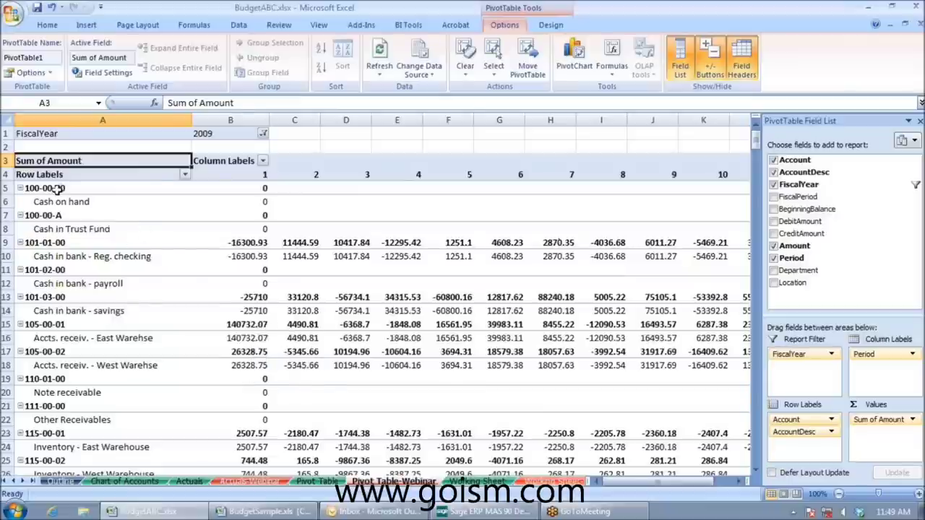
Open Field Settings for the Account row field.
click(58, 189)
click(57, 203)
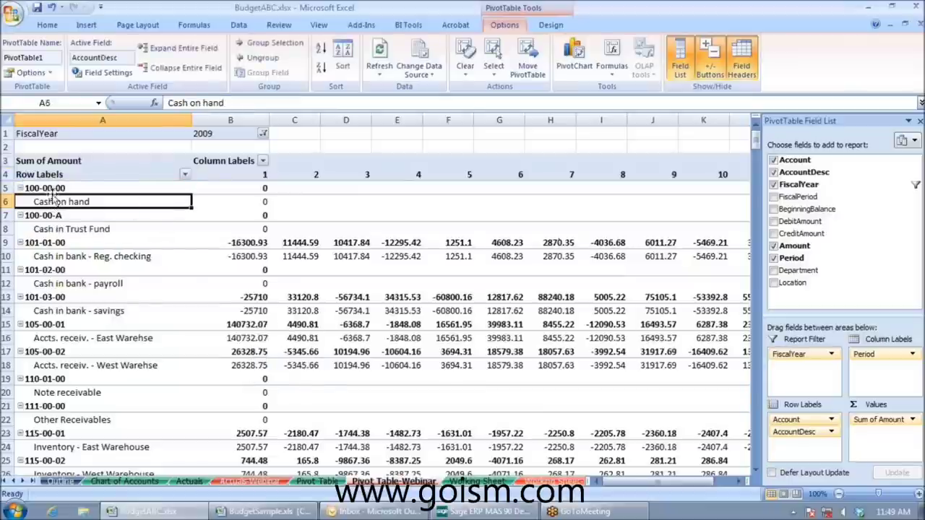
click(47, 189)
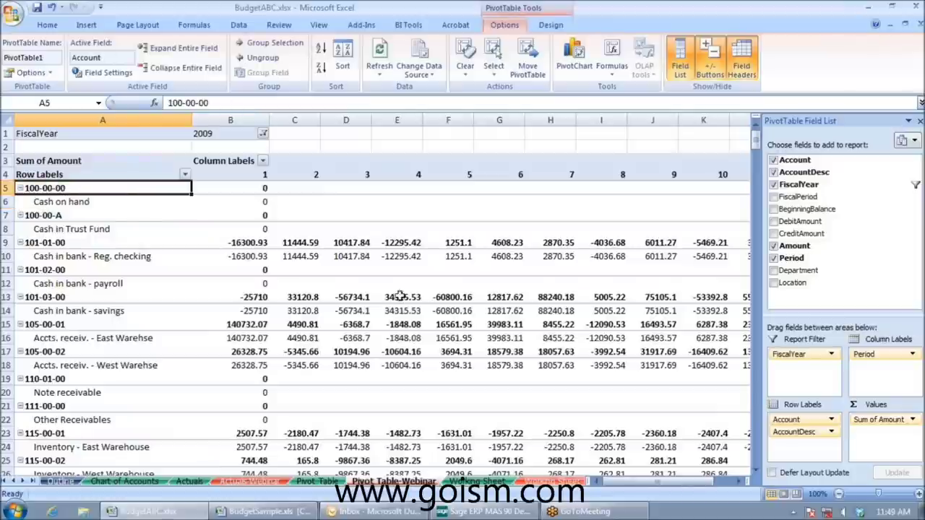
click(83, 202)
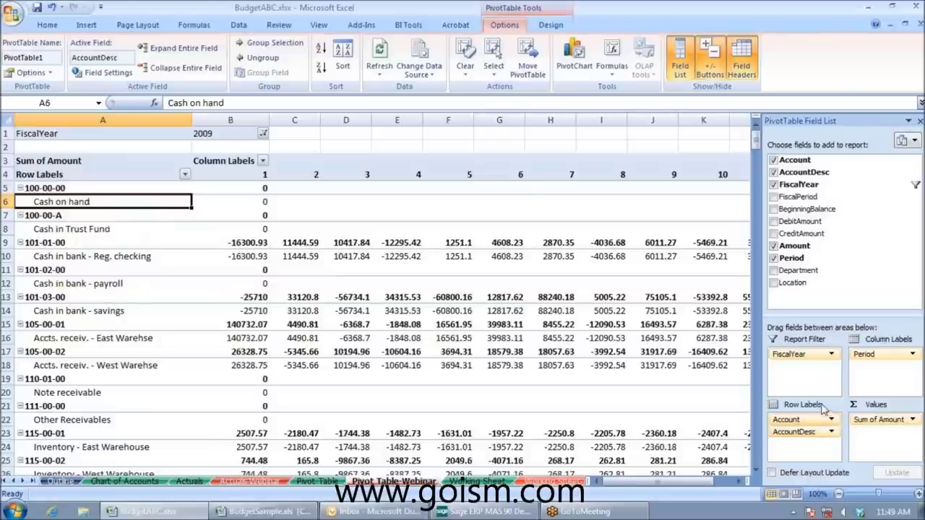
click(831, 420)
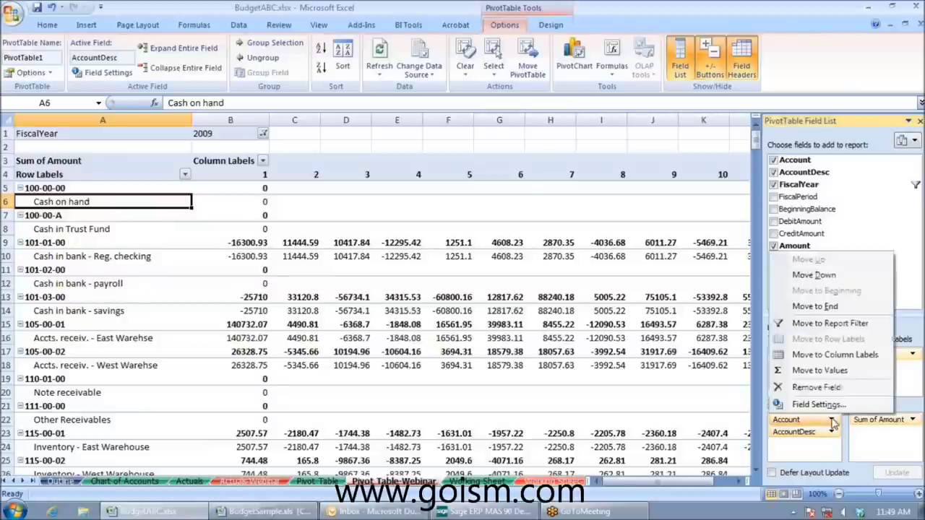
click(832, 407)
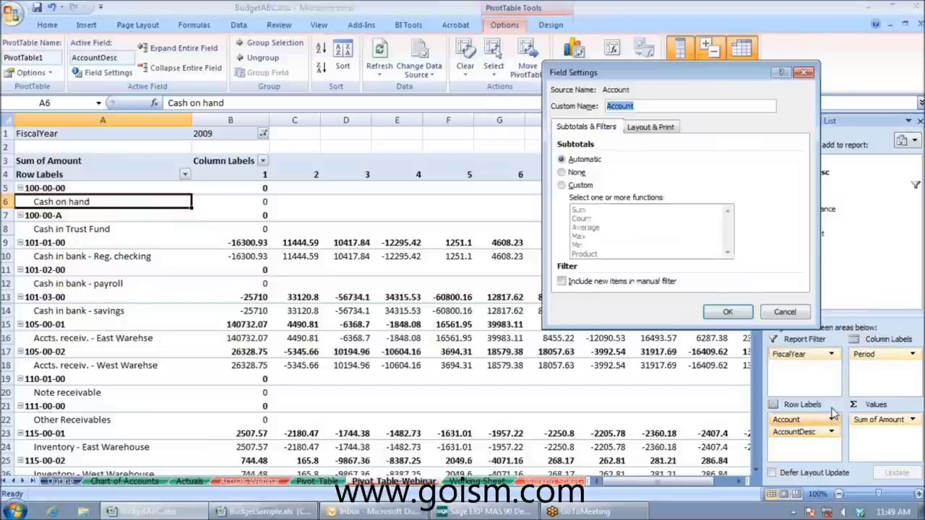
Set Account subtotals to None and show its item labels in tabular form.
click(563, 173)
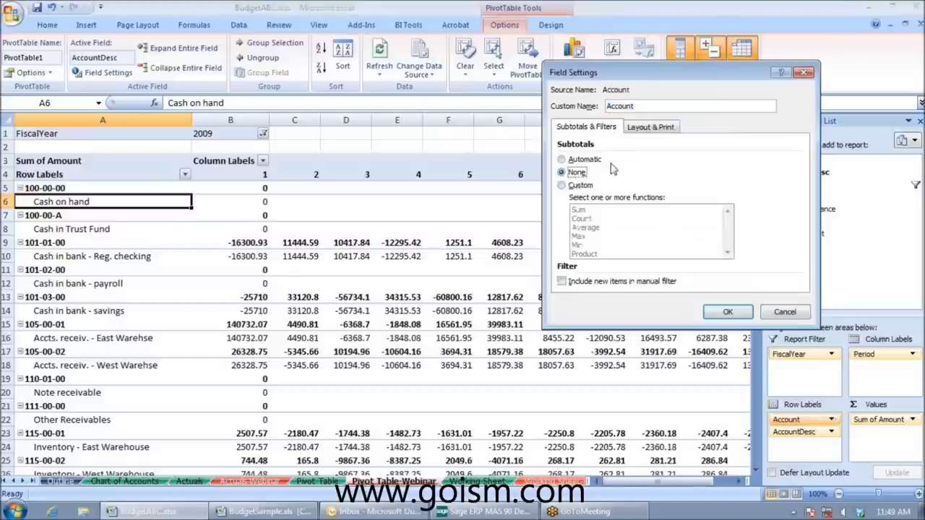
click(654, 128)
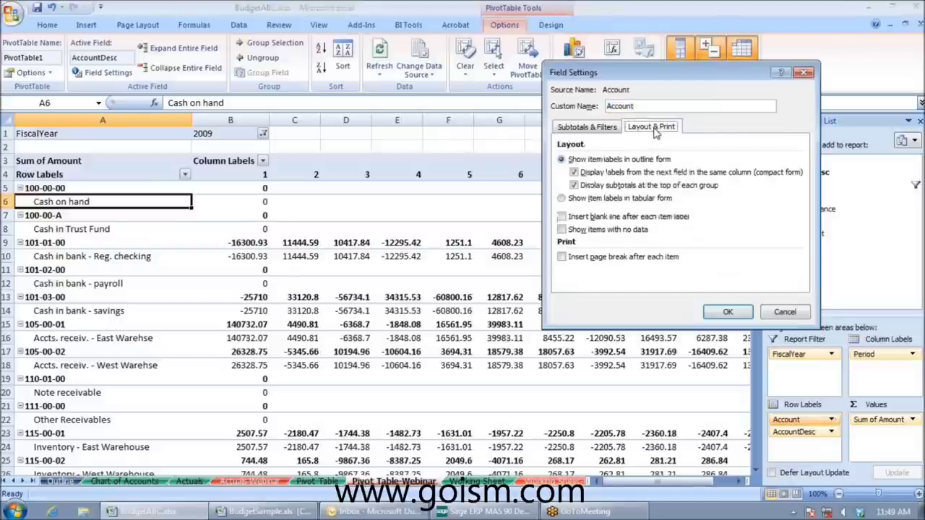
click(562, 199)
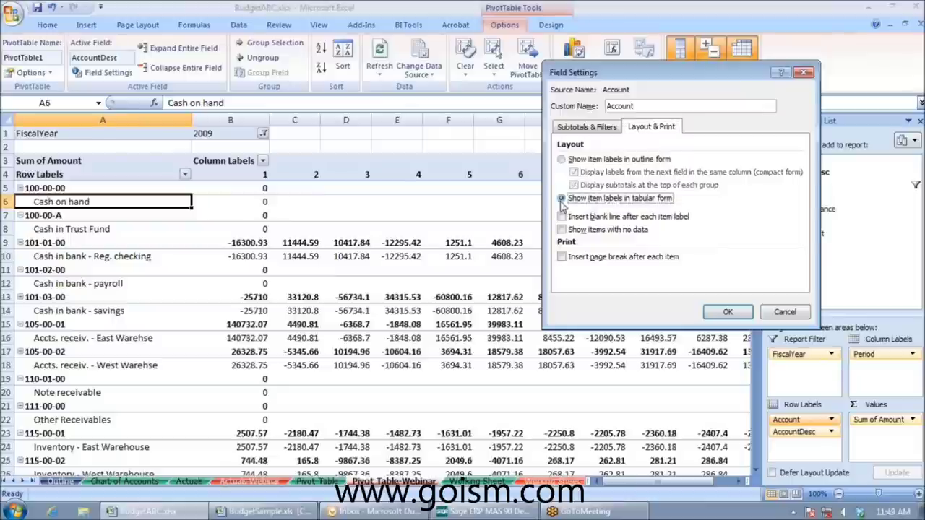
click(727, 312)
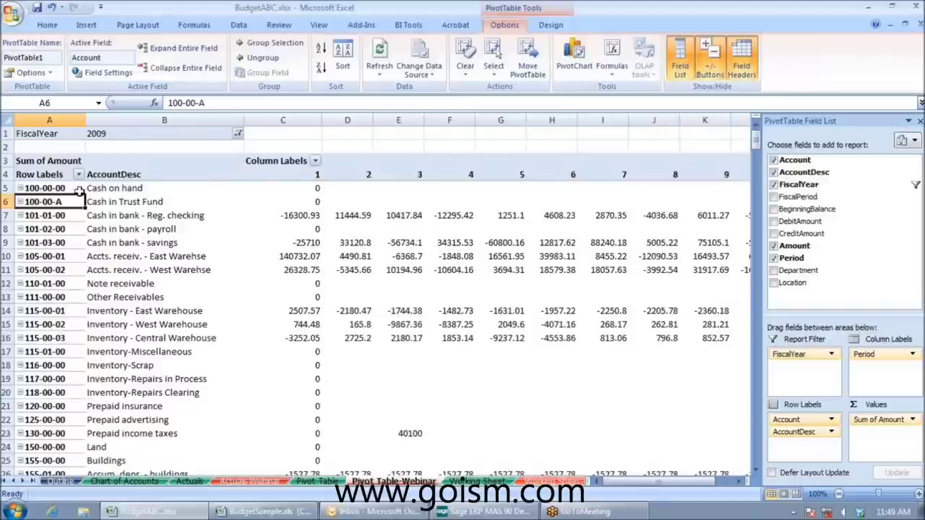
Give AccountDesc no subtotals and tabular-form item labels too.
click(47, 188)
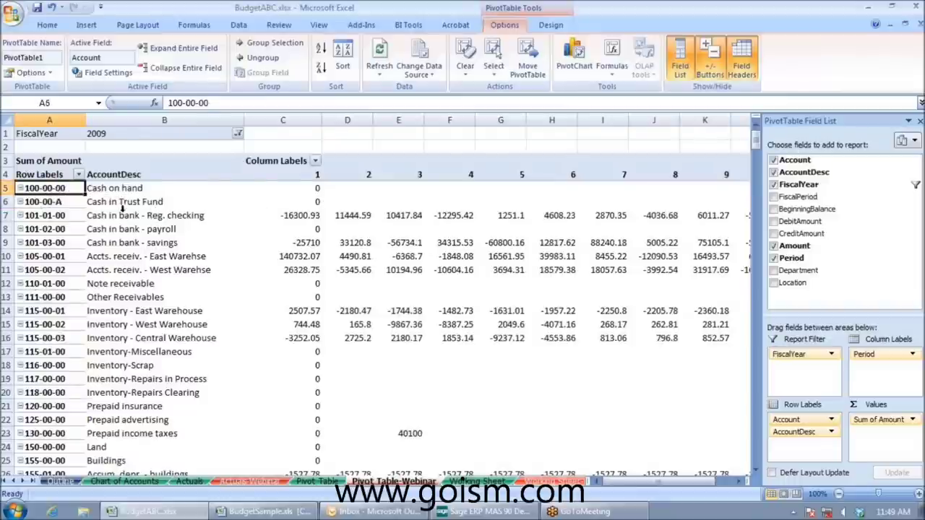
click(123, 192)
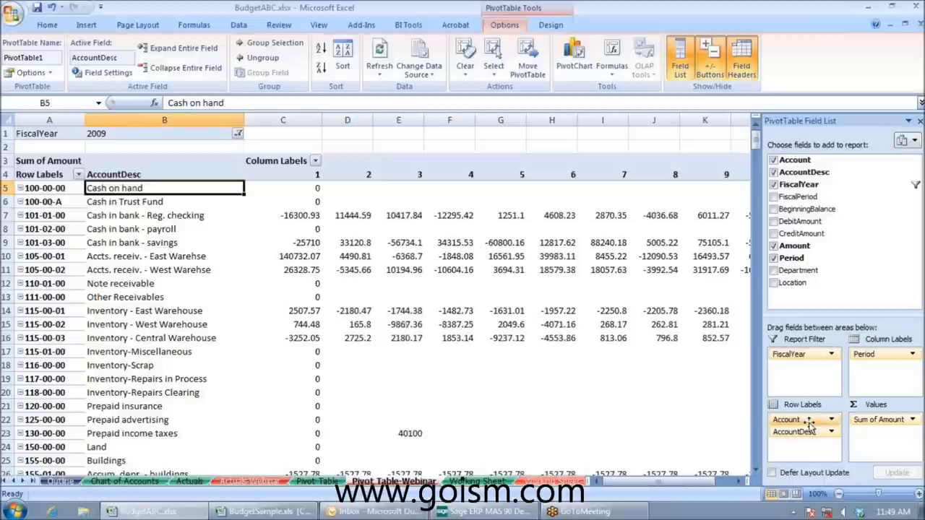
click(832, 432)
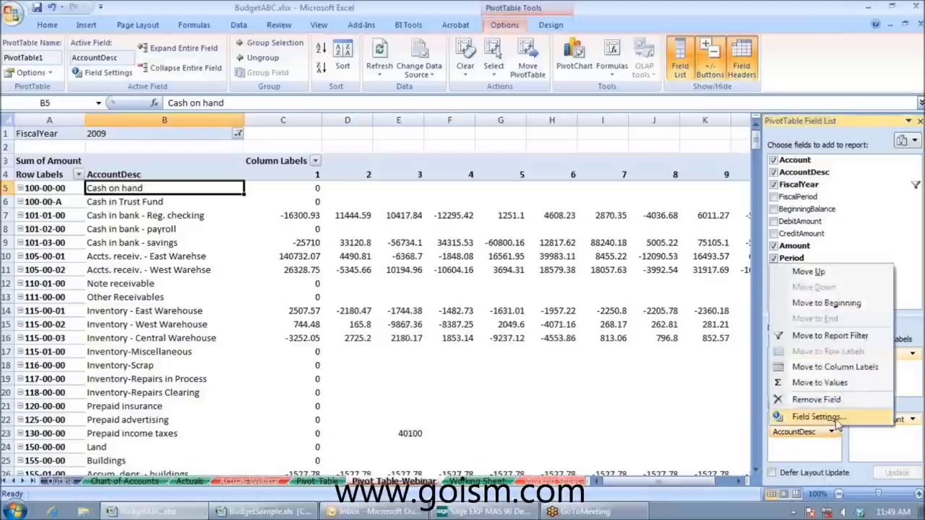
click(831, 417)
click(563, 172)
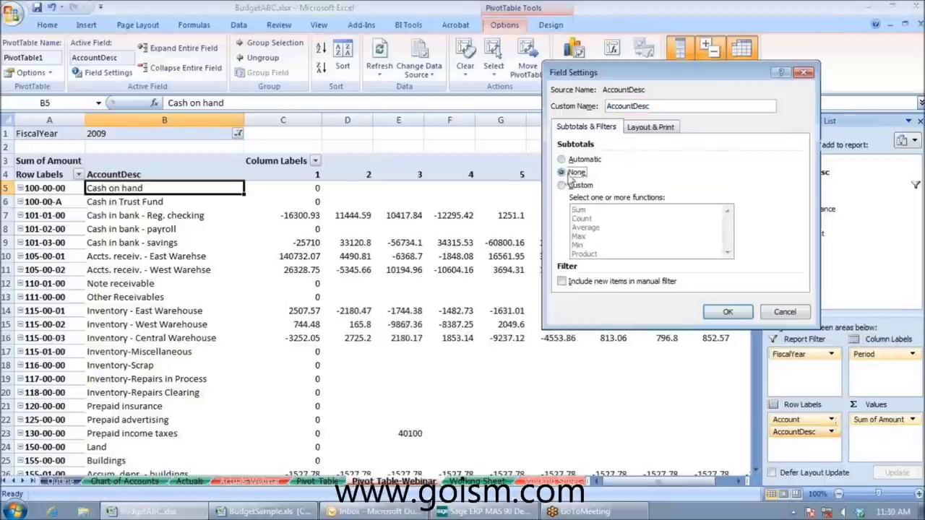
click(653, 129)
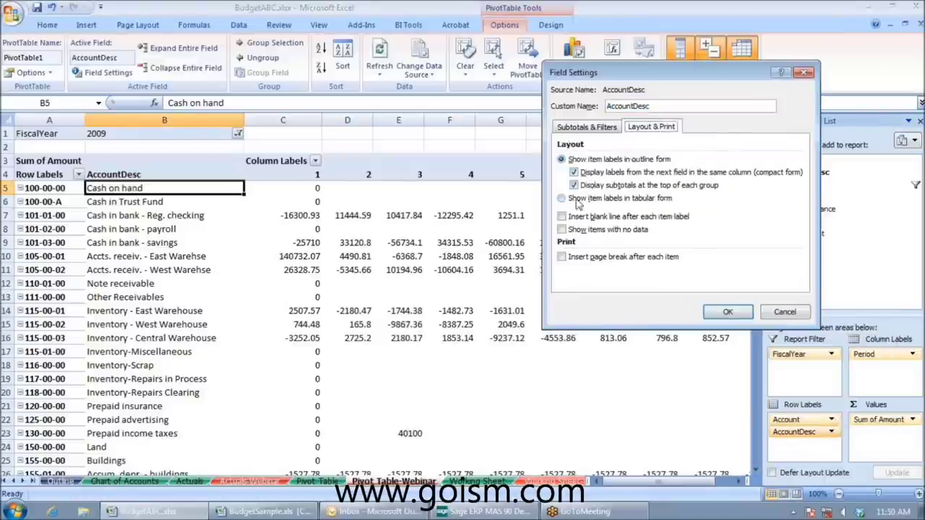
click(576, 200)
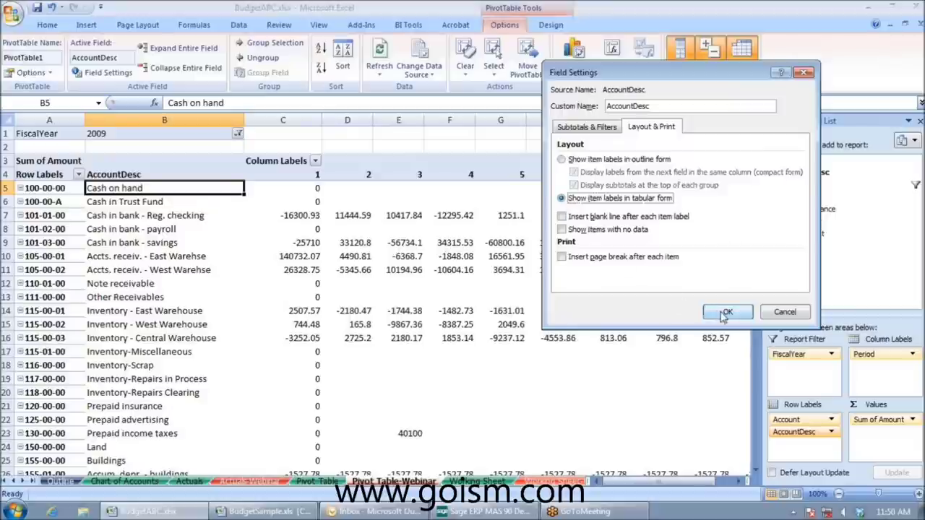
click(725, 313)
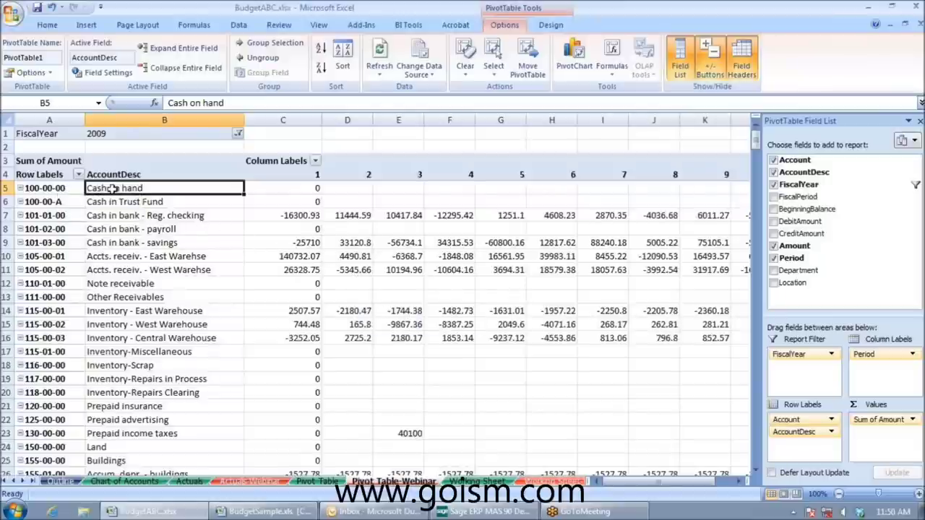
drag(756, 153, 674, 150)
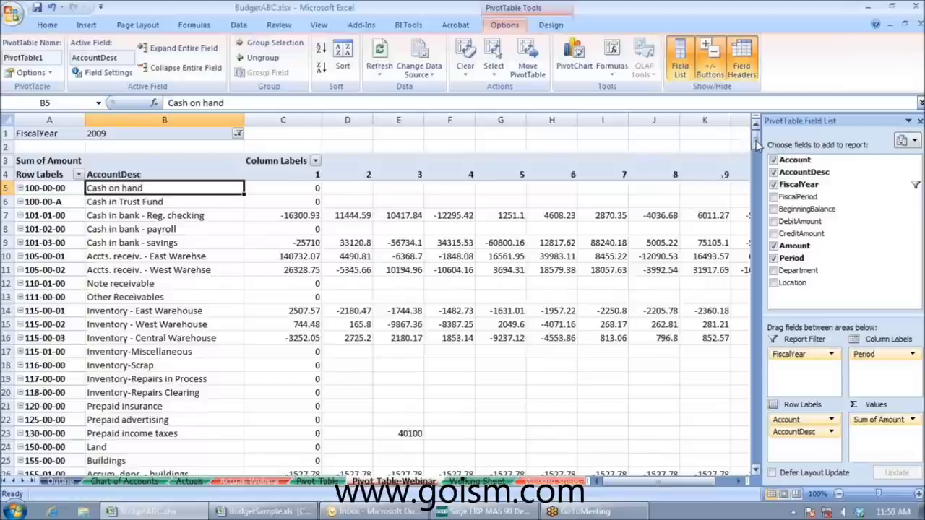
drag(757, 145, 756, 193)
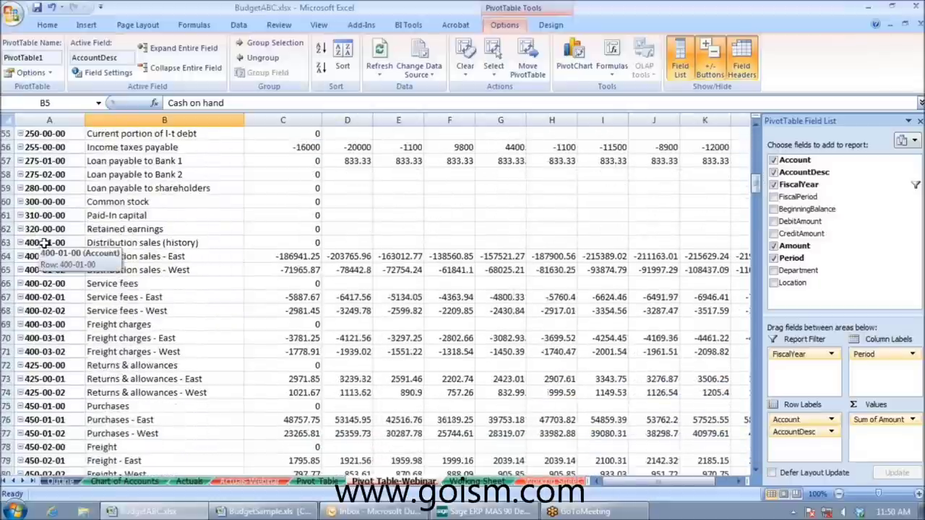
click(45, 243)
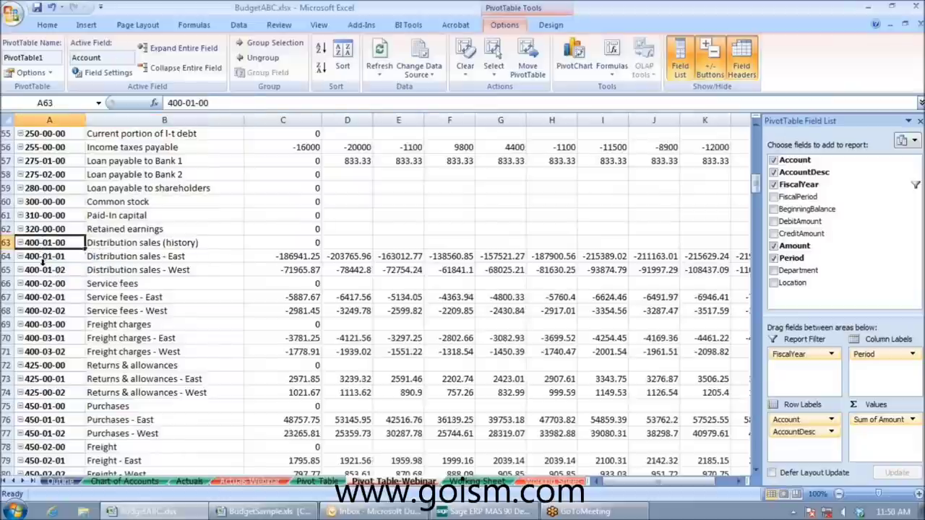
drag(757, 194, 757, 136)
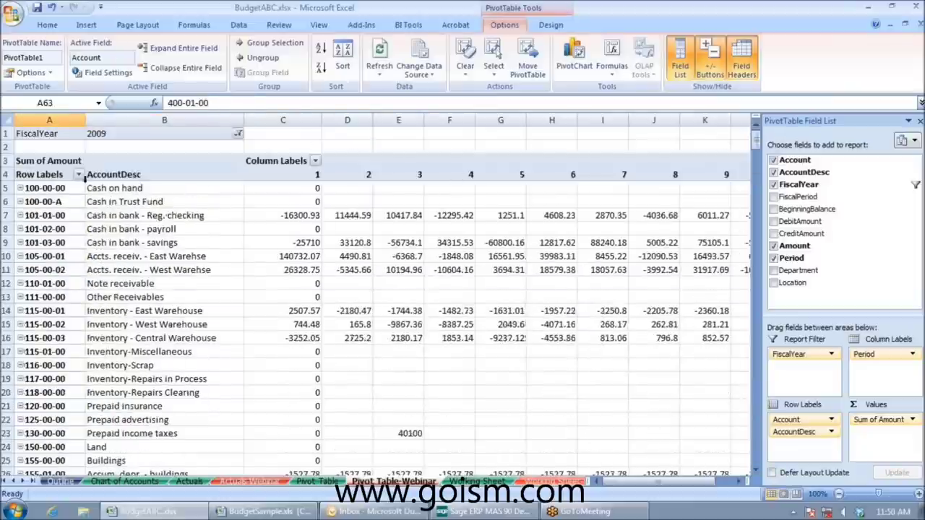
Apply an Account label filter of greater than or equal to 400.
click(79, 175)
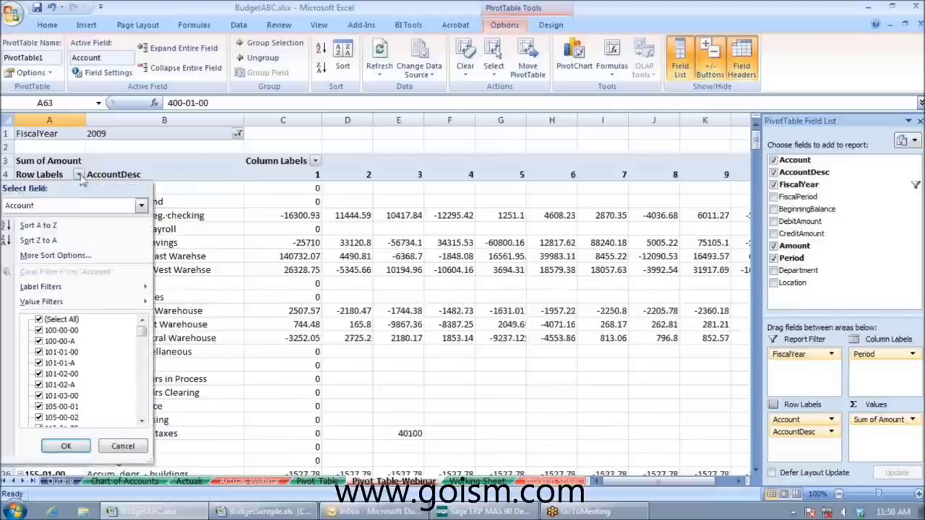
mouse_move(75, 289)
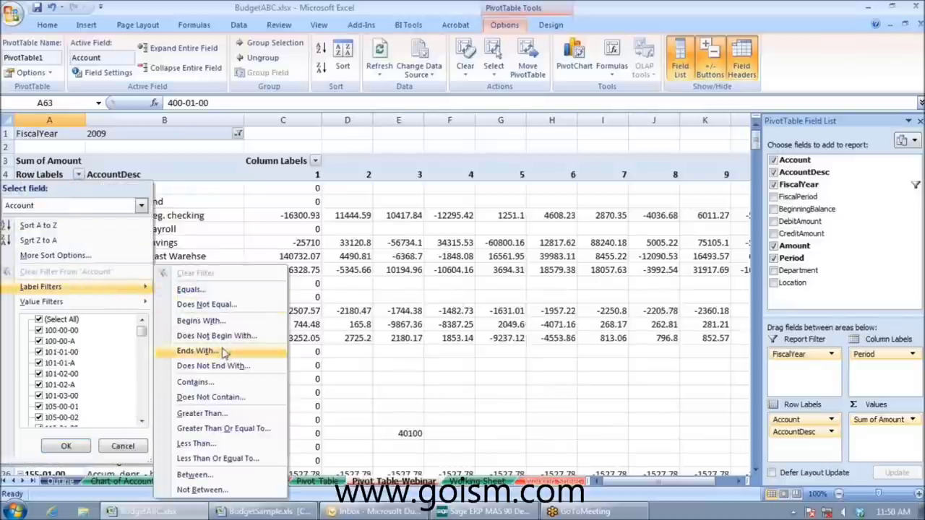
click(226, 427)
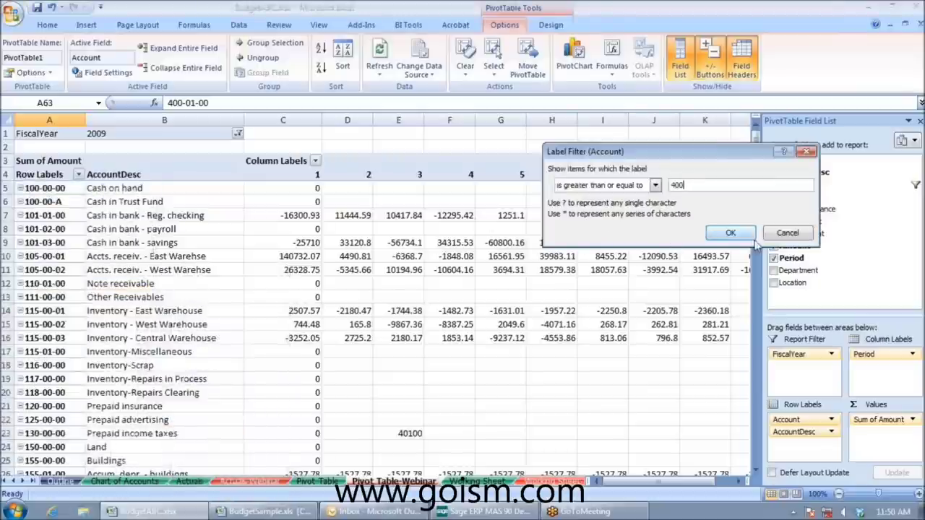
click(731, 233)
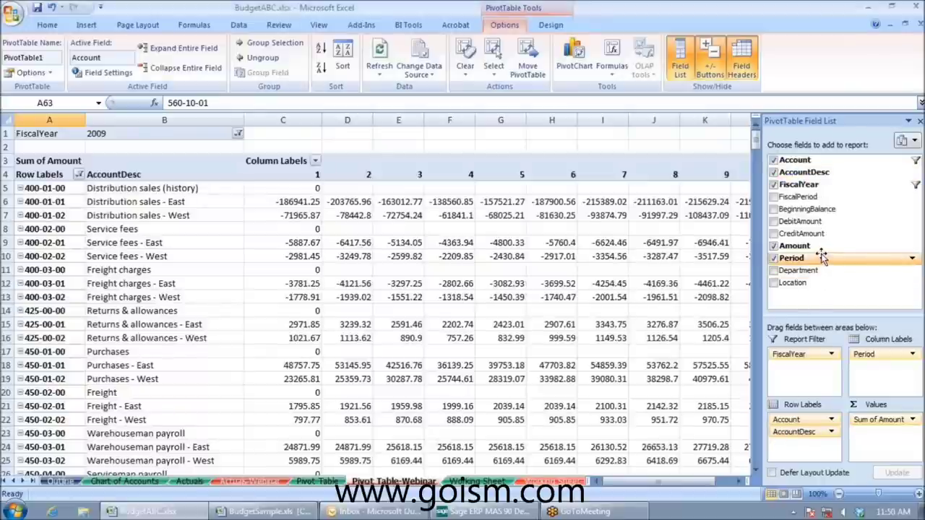
Review the remaining rows, starting at 400-01-00 Distribution sales (history).
click(160, 187)
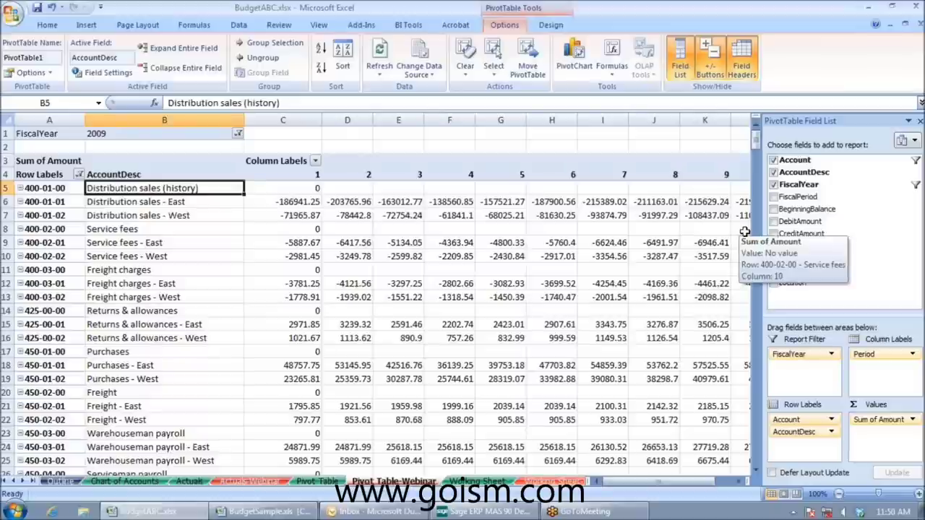
key(Down)
key(Down)
key(Down)
key(Down)
key(Down)
key(Down)
key(Down)
key(Down)
key(Down)
key(Down)
key(Down)
key(Down)
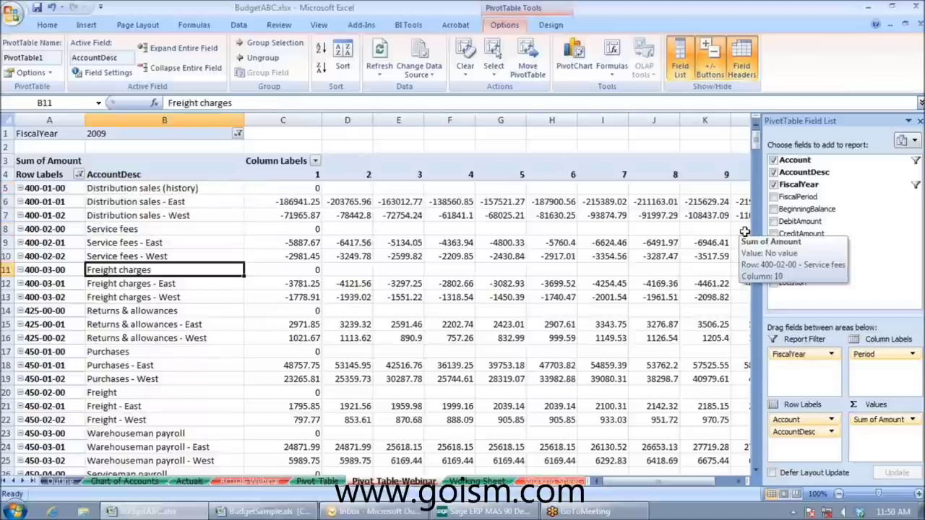
key(Down)
key(Down)
key(Down)
key(Down)
key(Down)
key(Down)
key(Down)
key(Down)
key(Down)
key(Down)
key(Down)
key(Down)
key(Down)
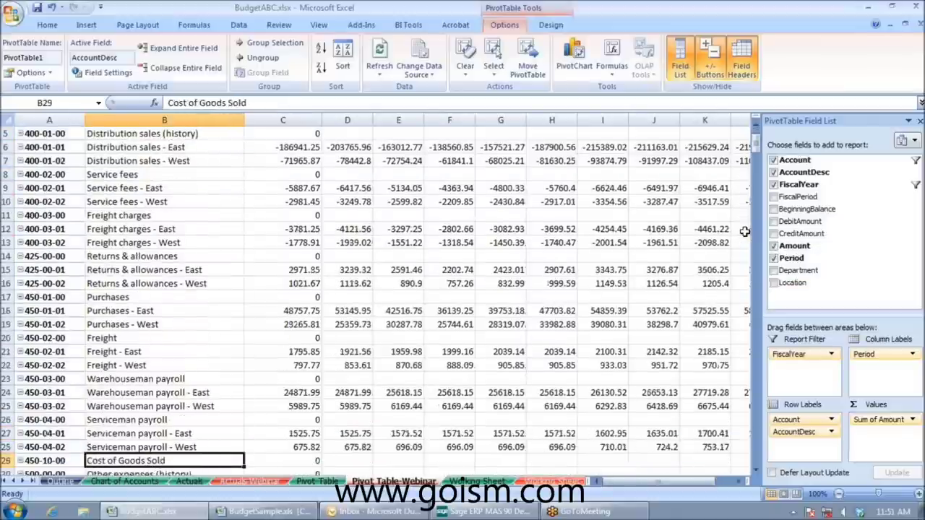
scroll(504, 282, down, 13)
scroll(505, 304, up, 14)
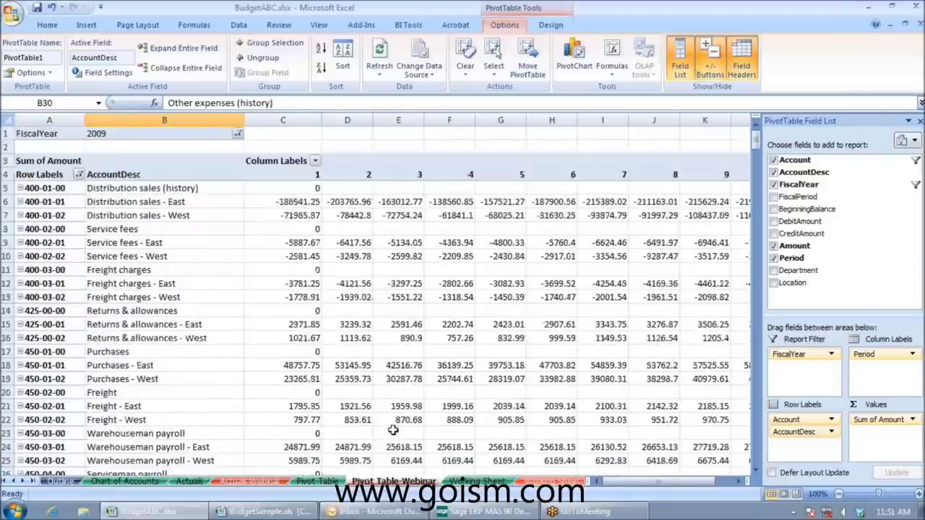
click(318, 481)
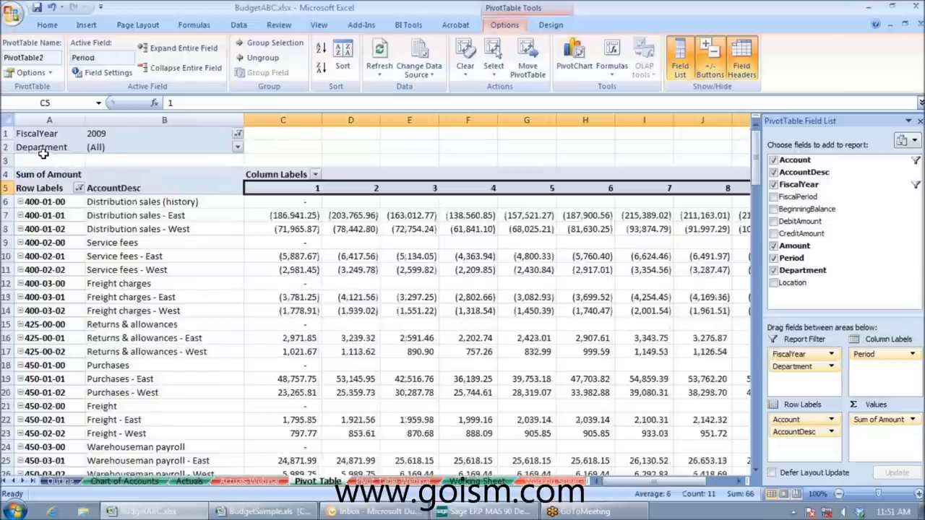
drag(36, 150, 130, 148)
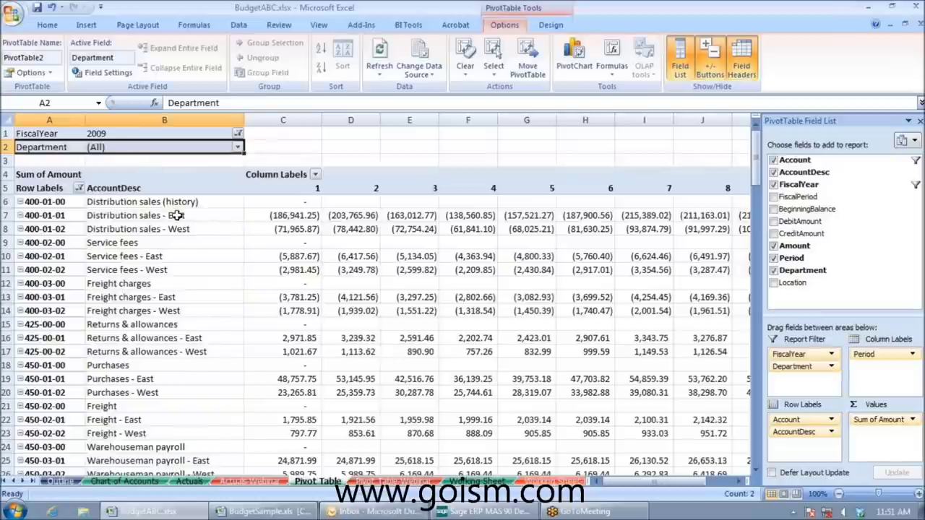
click(383, 481)
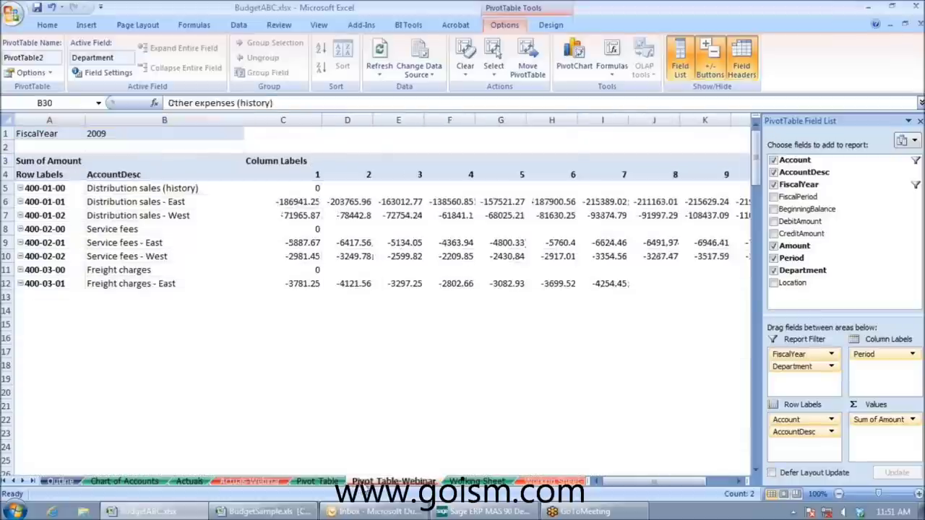
click(60, 149)
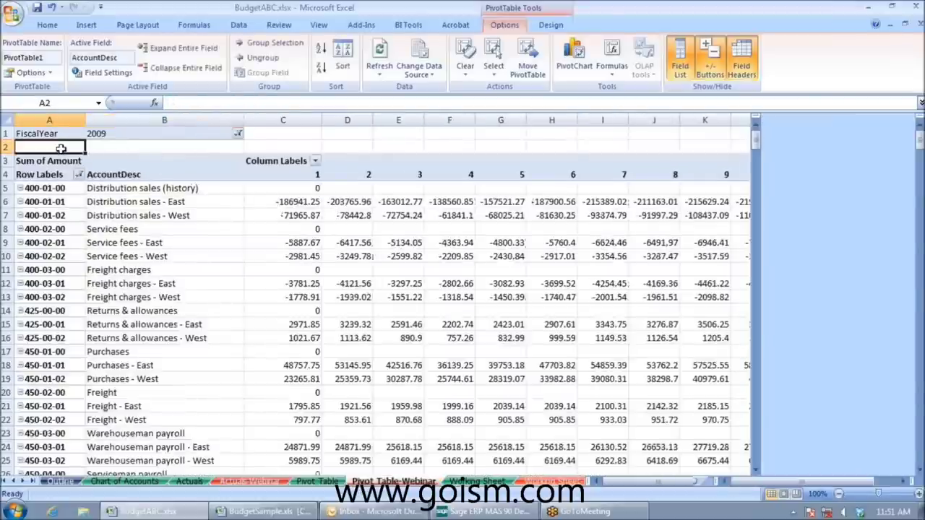
click(295, 259)
scroll(304, 245, down, 20)
drag(755, 179, 770, 257)
click(318, 203)
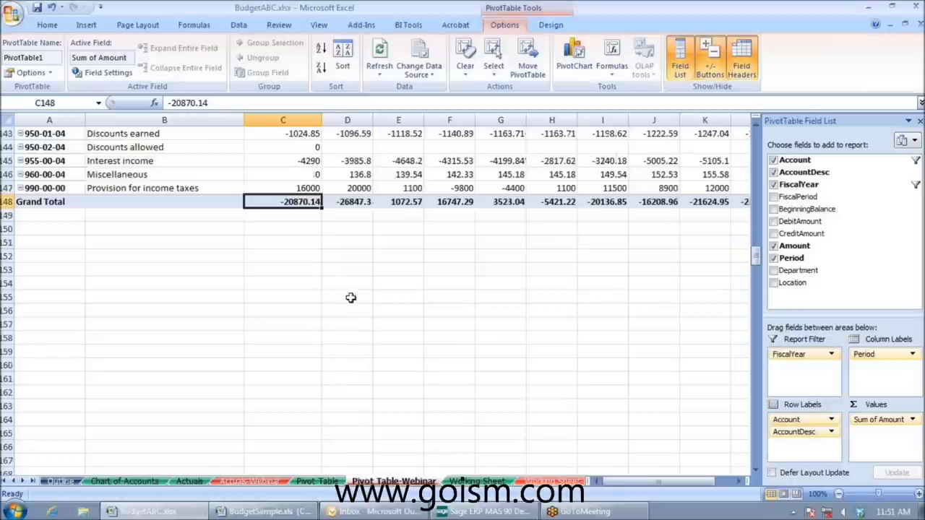
drag(759, 257, 758, 141)
click(365, 177)
Add Location as a report filter and hide the PivotTable Field List.
click(343, 188)
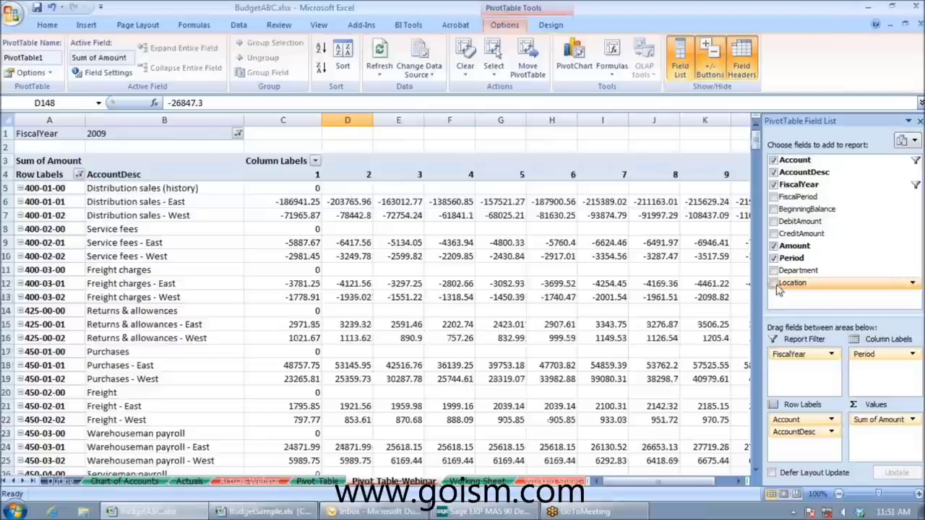
drag(779, 287, 793, 367)
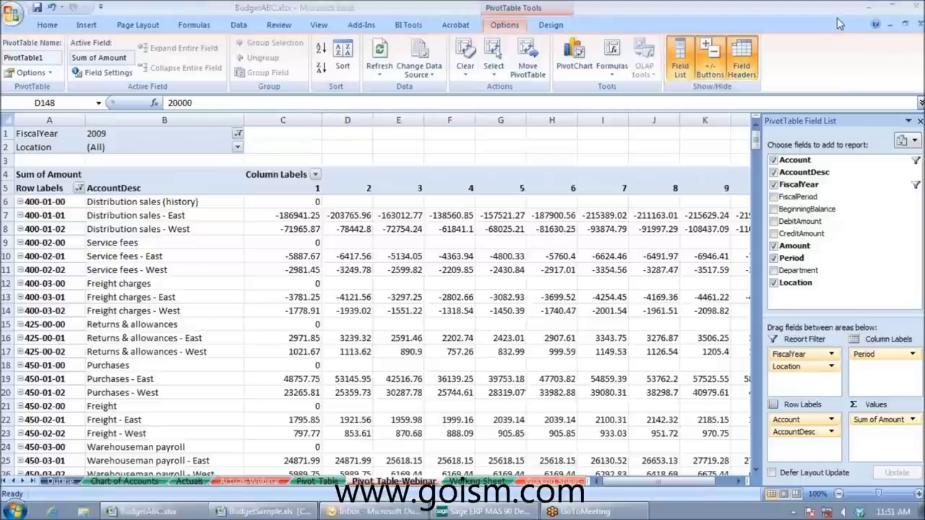
click(920, 122)
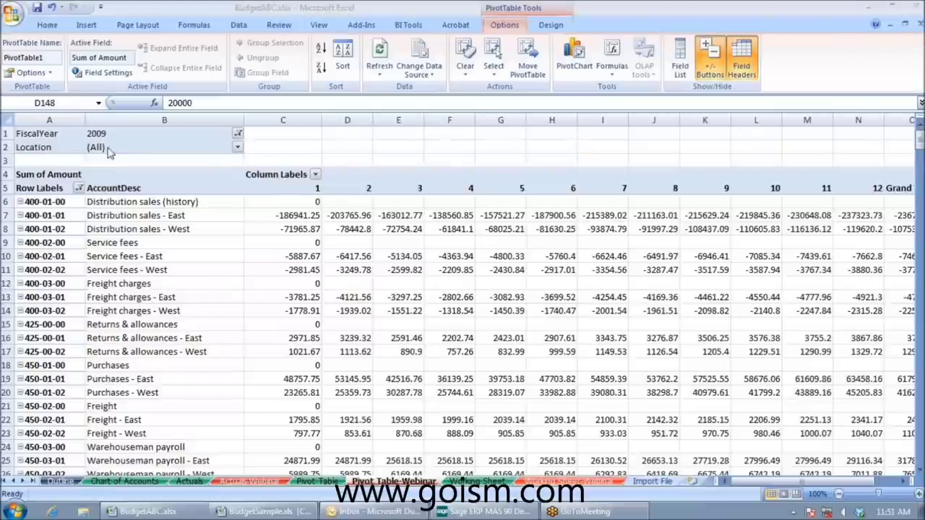
Filter Location to 01 and review the East accounts like Distribution sales - East.
click(237, 148)
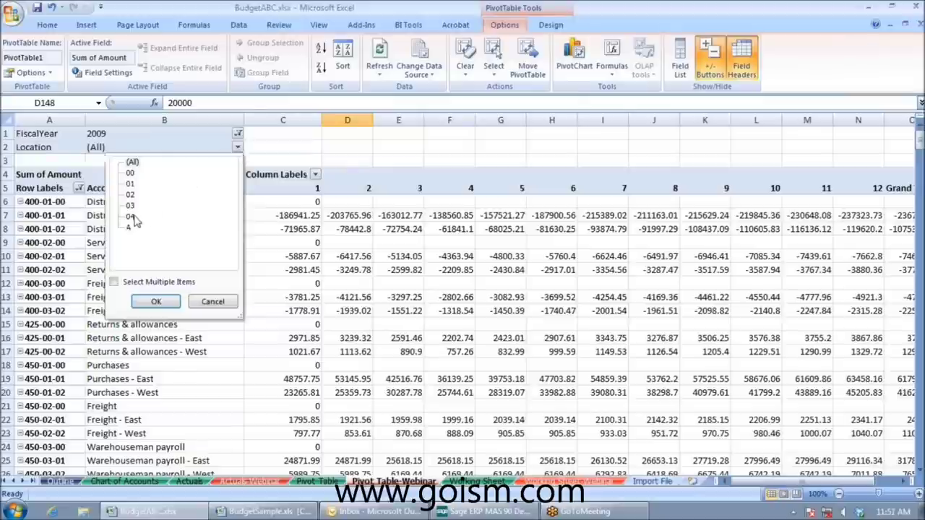
click(130, 184)
click(154, 302)
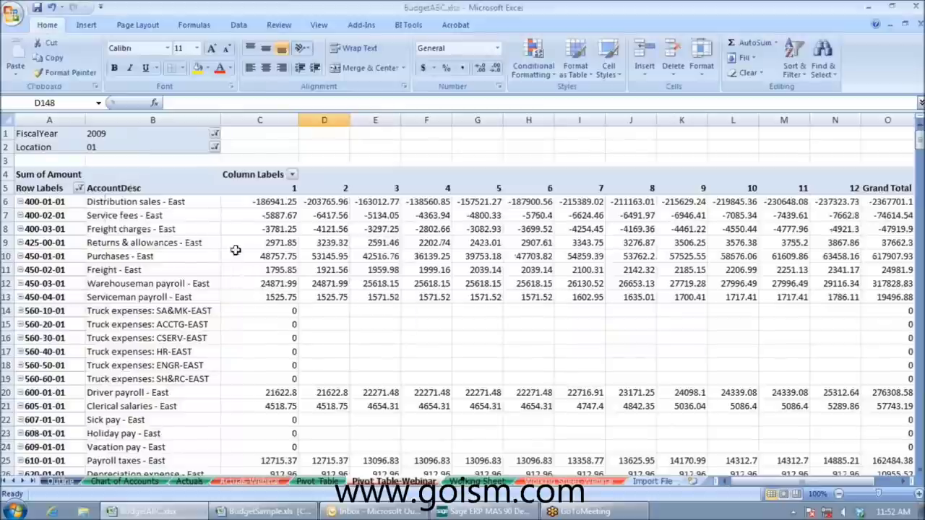
click(177, 202)
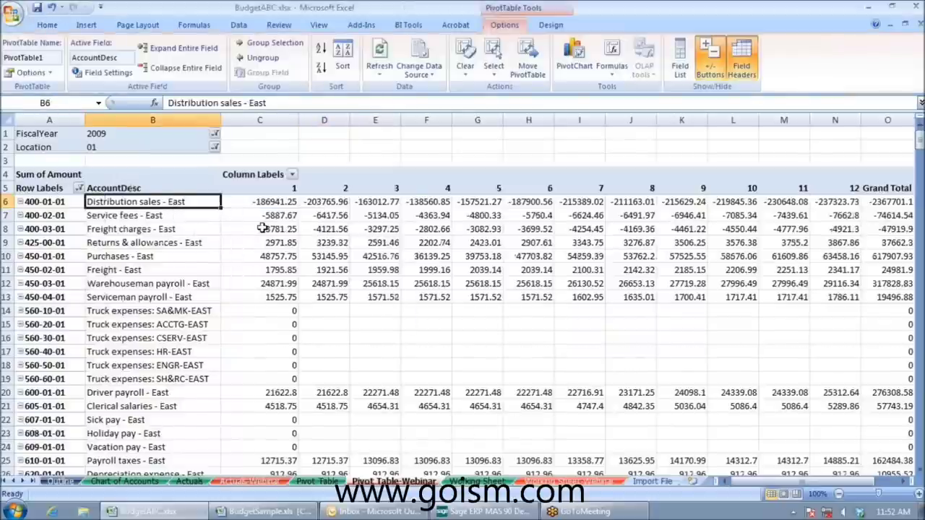
scroll(261, 228, down, 5)
scroll(268, 368, up, 5)
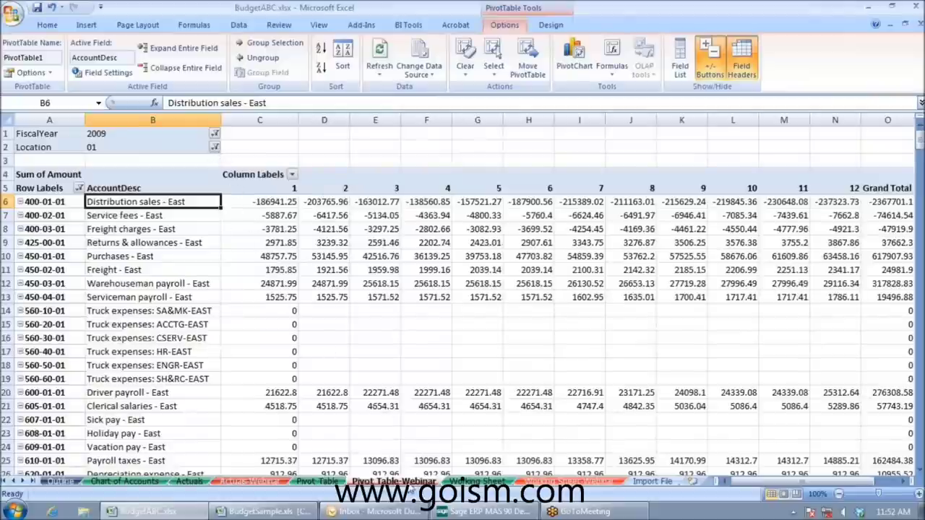
Copy the Pivot Table-Webinar sheet, placing the copy before Working Sheet.
right_click(406, 483)
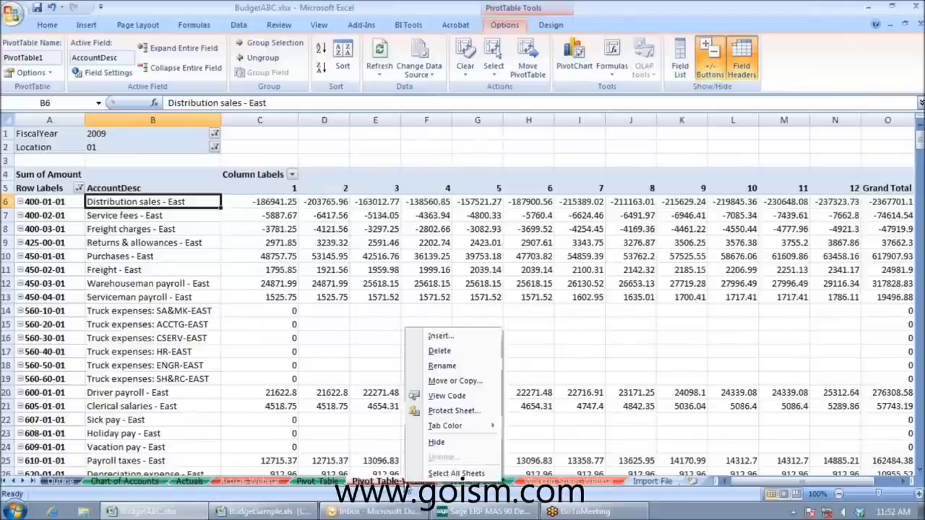
click(449, 382)
click(363, 436)
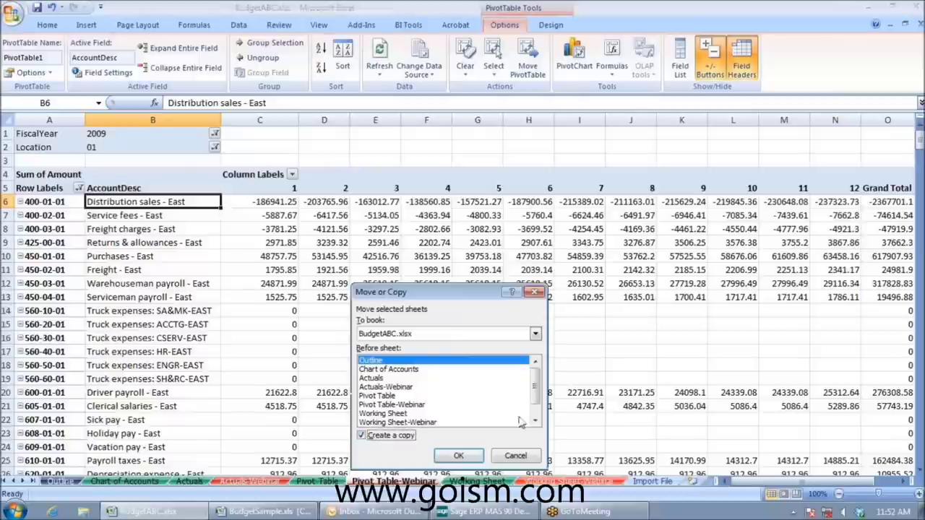
click(433, 413)
click(458, 456)
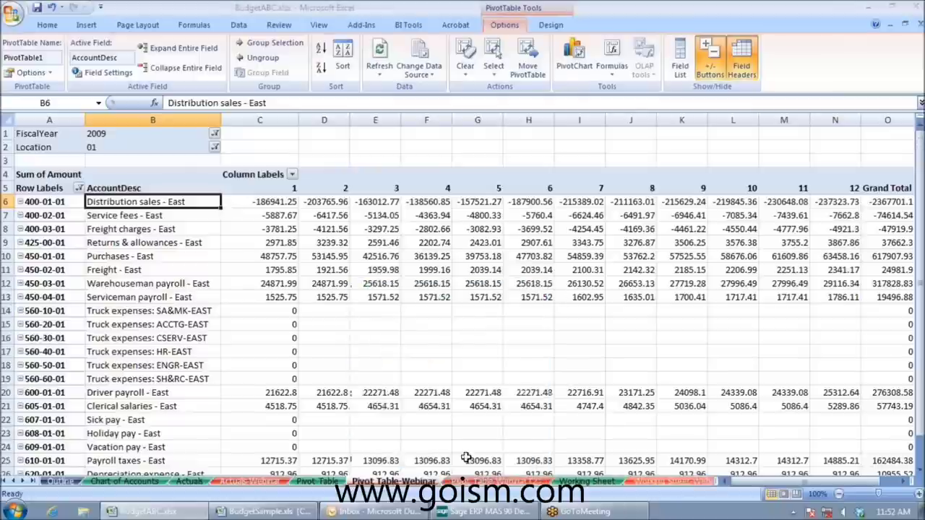
Rename the copied sheet to Pivot Table-East Coast, then return to Pivot Table-Webinar.
drag(463, 483, 549, 477)
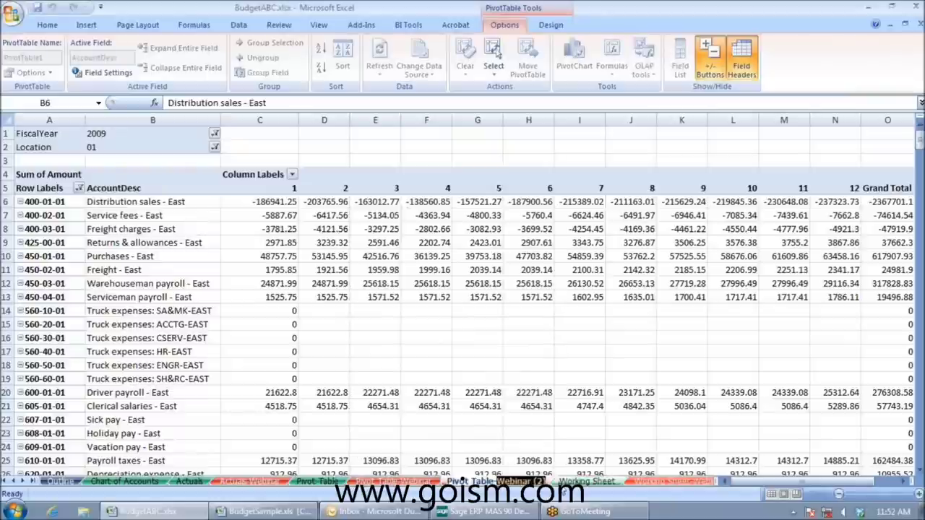
key(BackSpace)
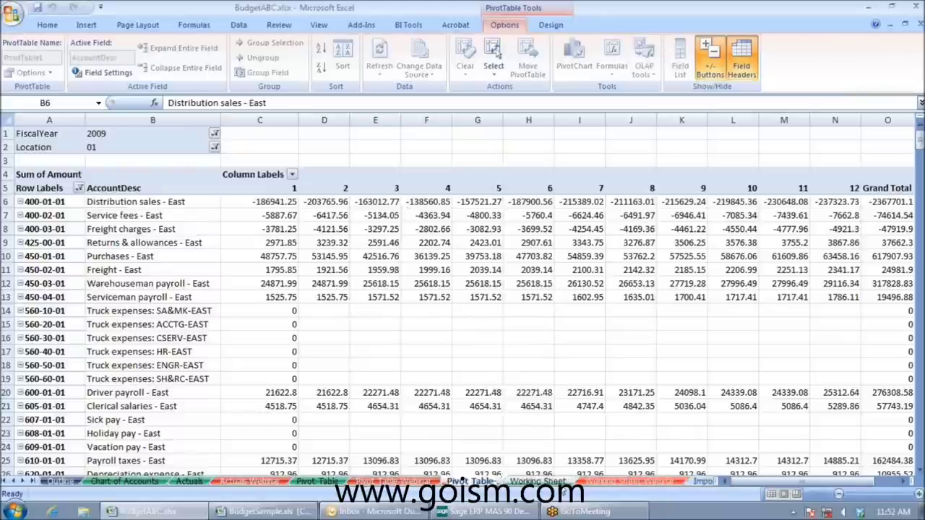
text(-East)
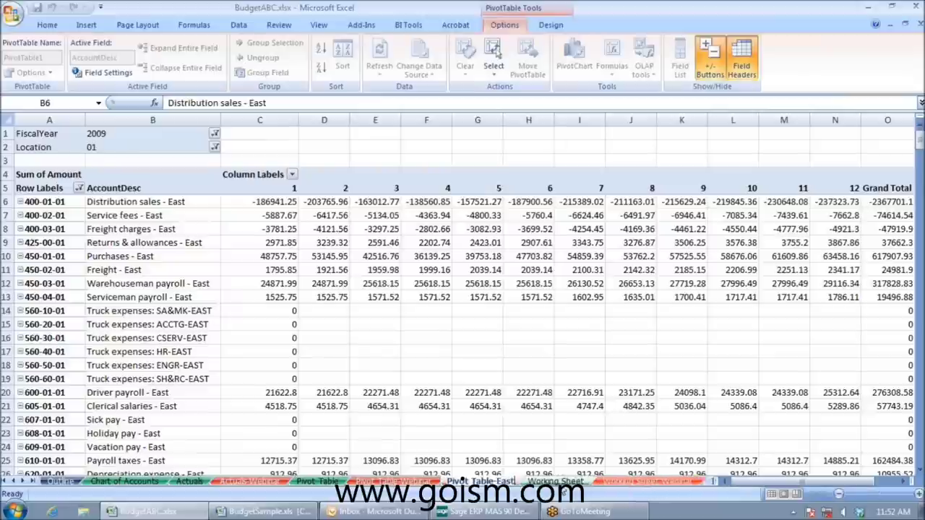
text( Cosst)
key(Return)
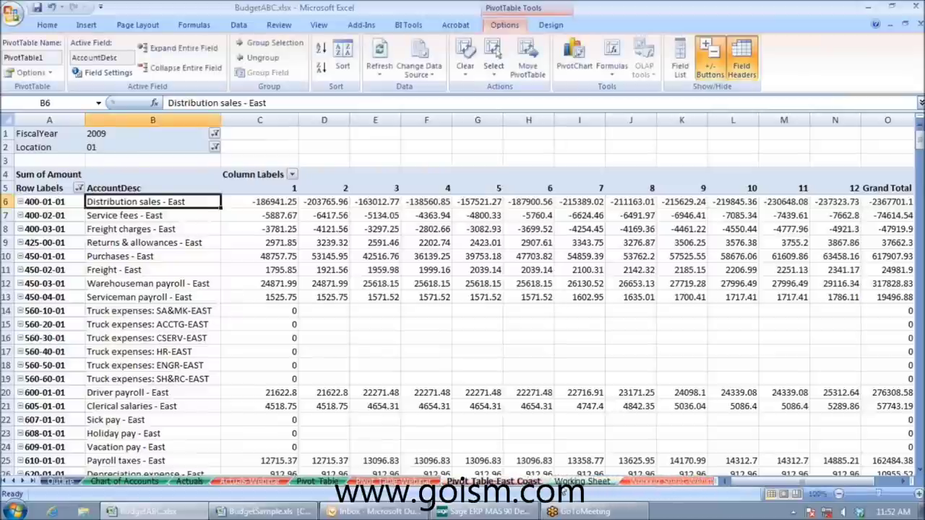
click(271, 268)
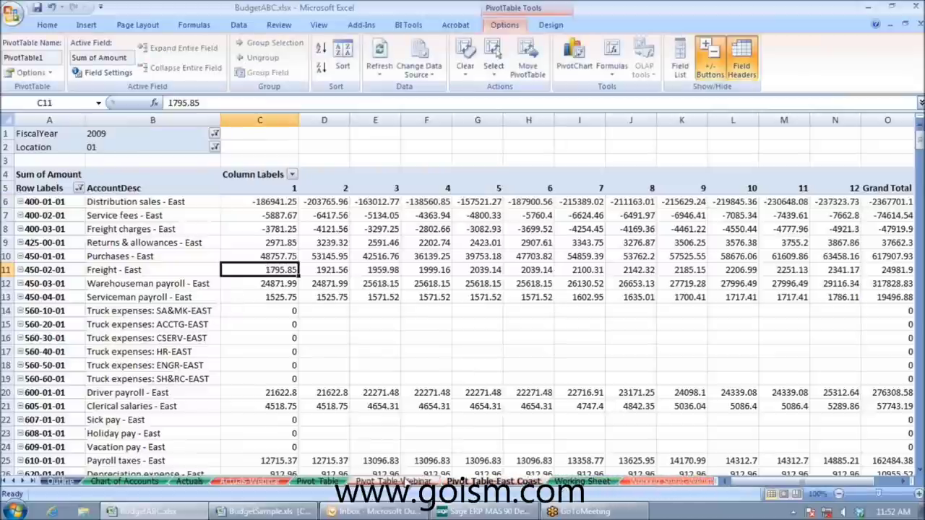
click(394, 482)
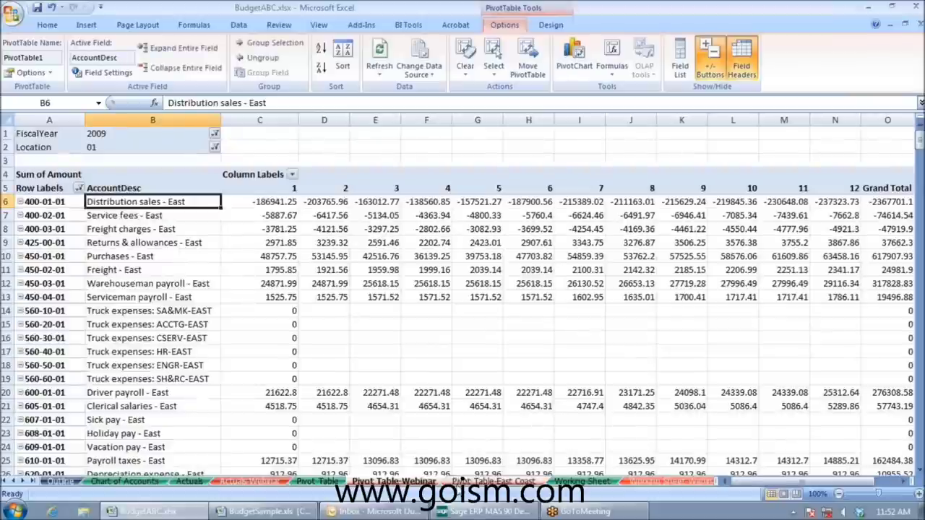
click(463, 480)
right_click(474, 480)
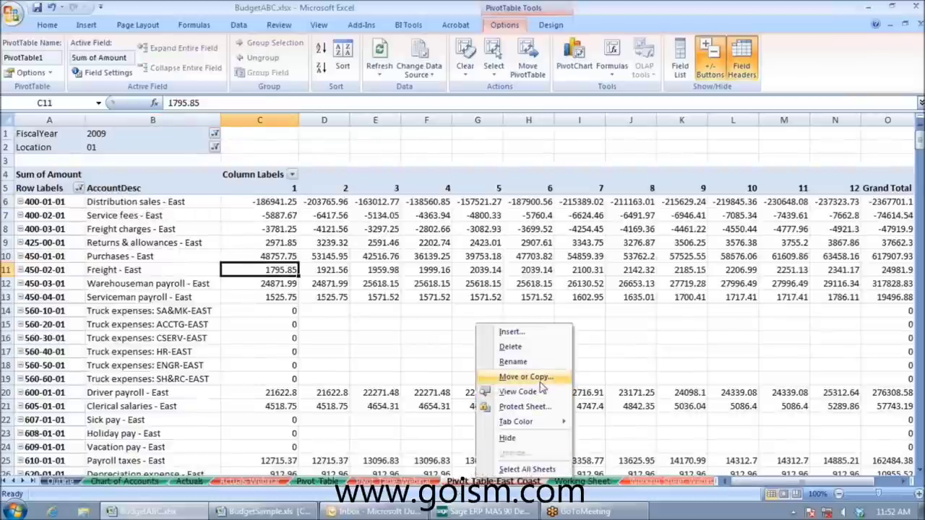
click(499, 378)
click(451, 432)
click(491, 419)
click(549, 453)
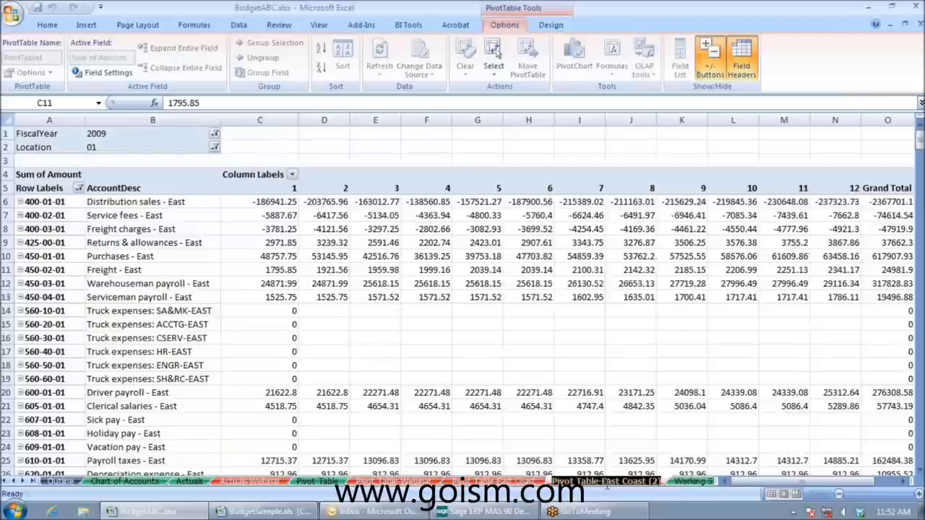
text(Central)
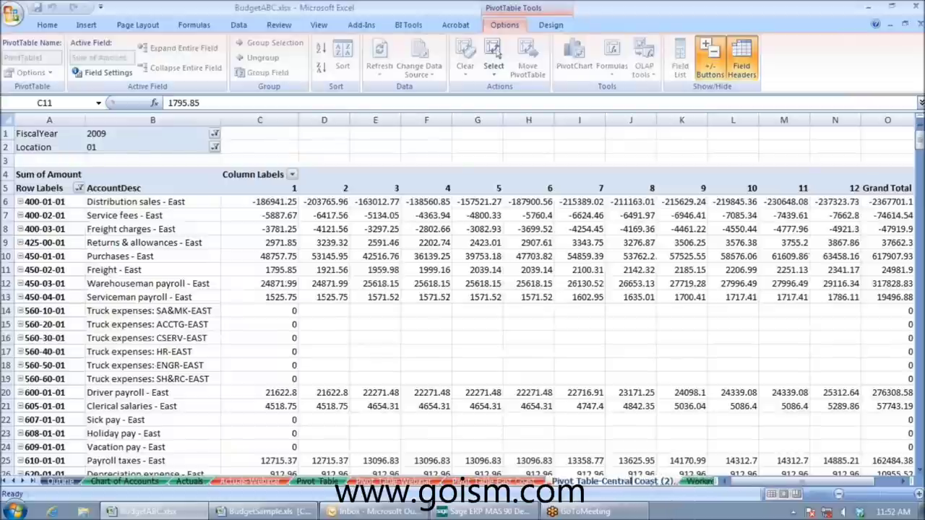
key(BackSpace)
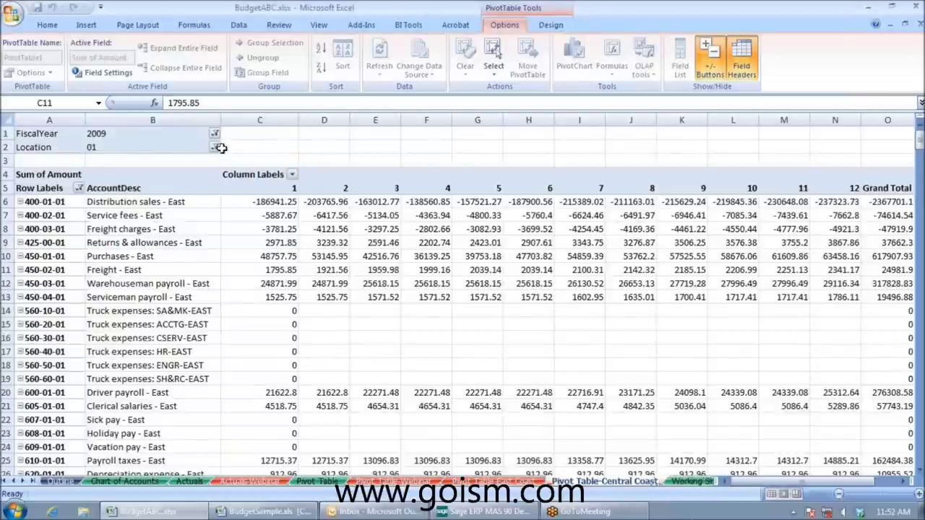
Set the Location filter to 02, then to 03, and review the central accounts.
click(214, 147)
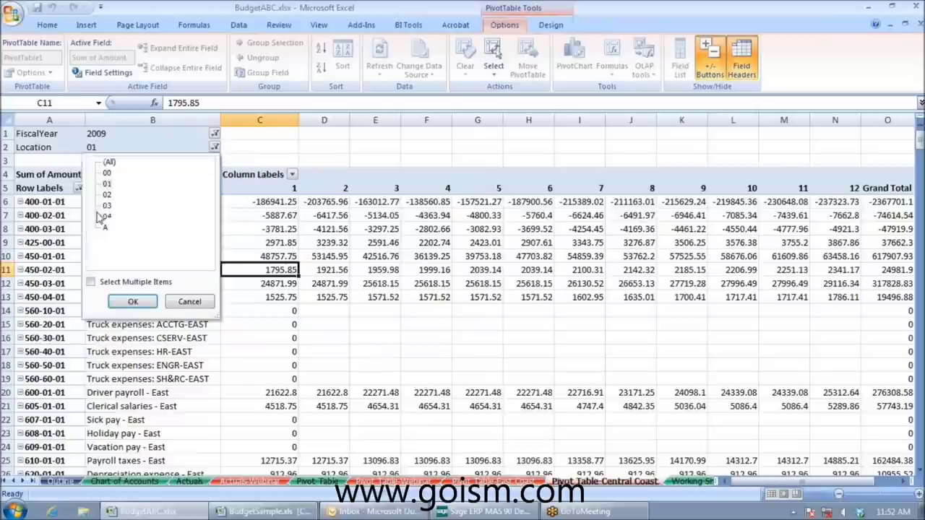
click(132, 302)
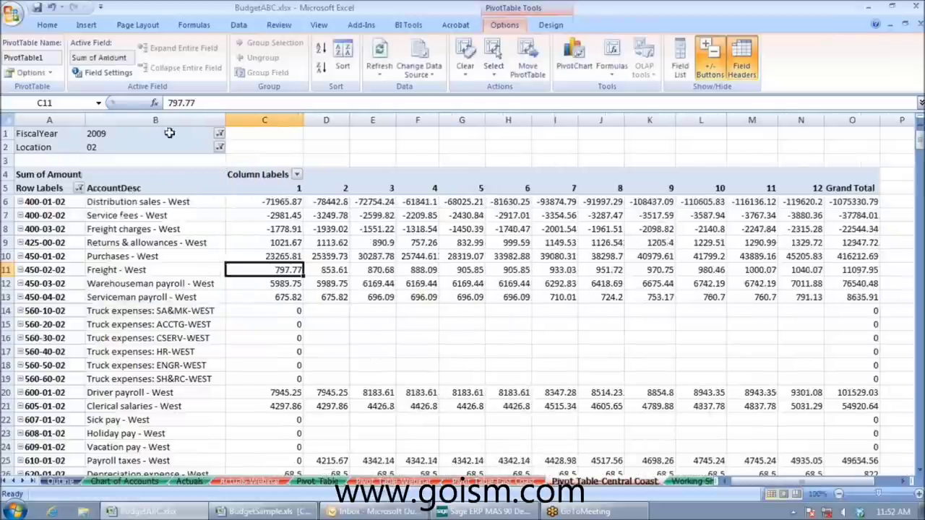
click(219, 148)
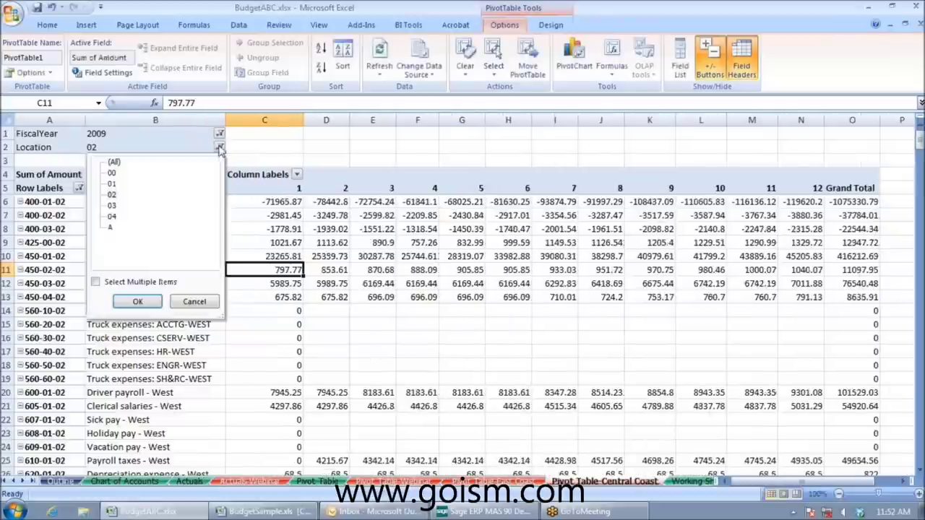
click(132, 303)
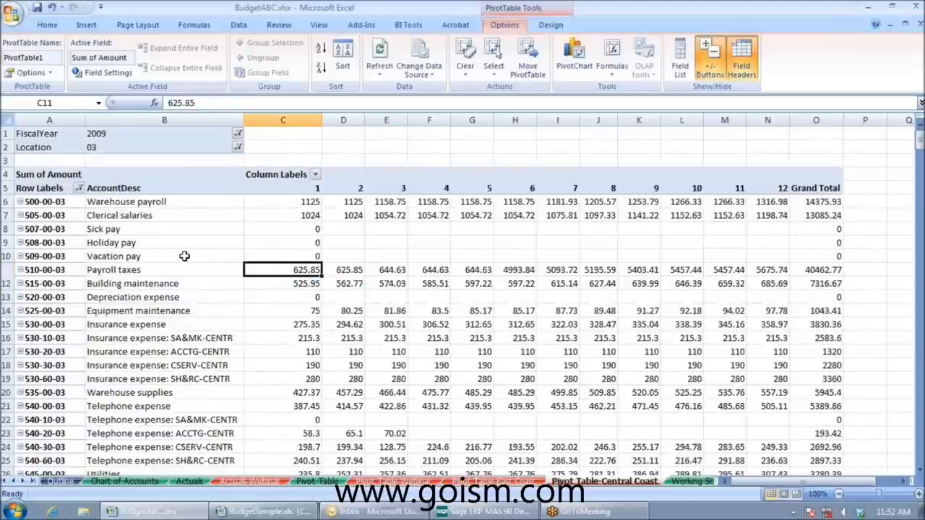
scroll(185, 255, down, 7)
scroll(186, 255, up, 7)
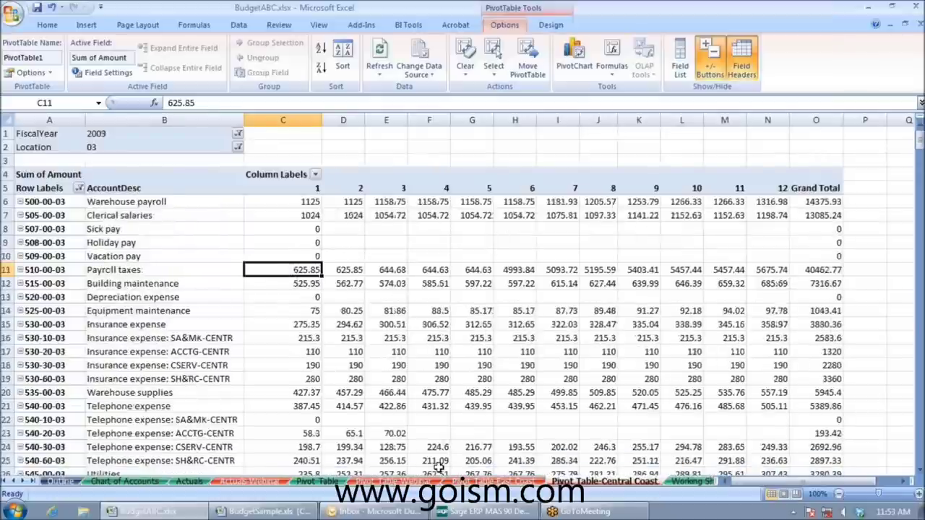
Leave the Location filter at 03 and go to the Pivot Table-East Coast sheet.
mouse_move(534, 237)
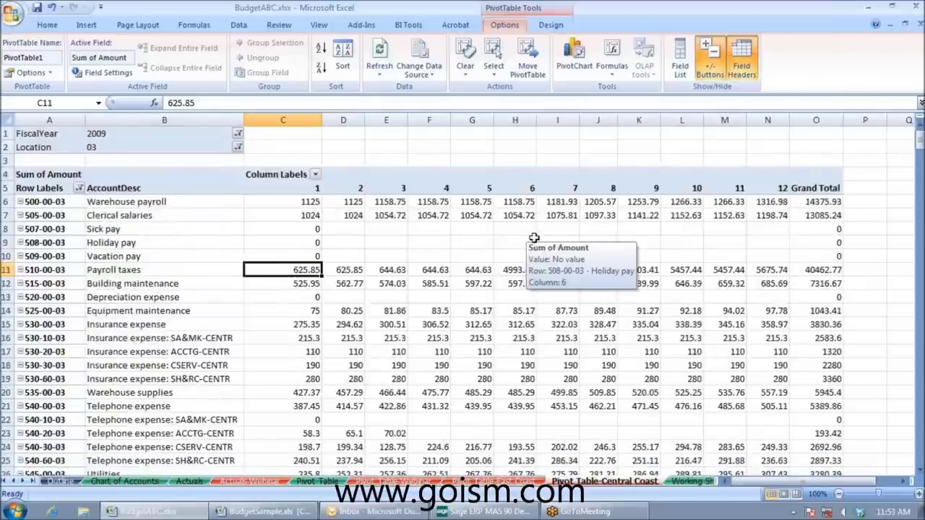
mouse_move(367, 230)
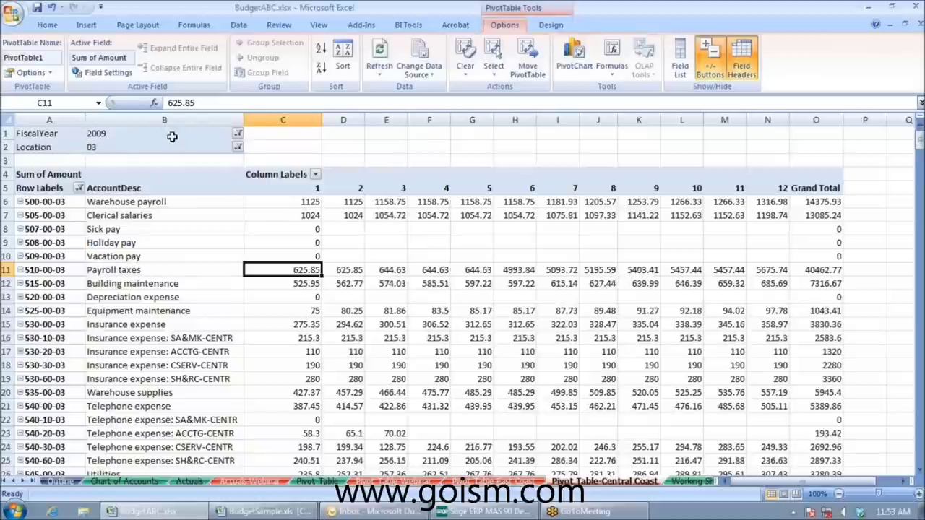
click(238, 146)
click(214, 302)
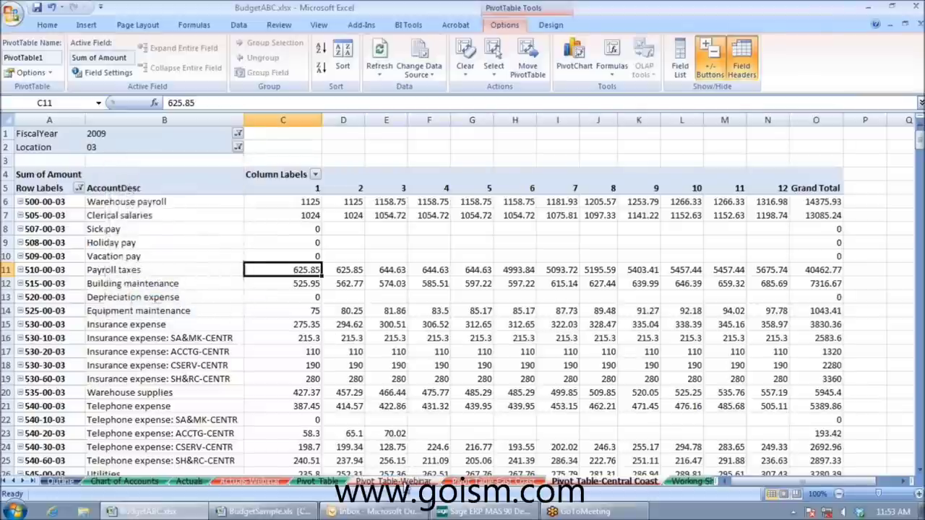
click(461, 481)
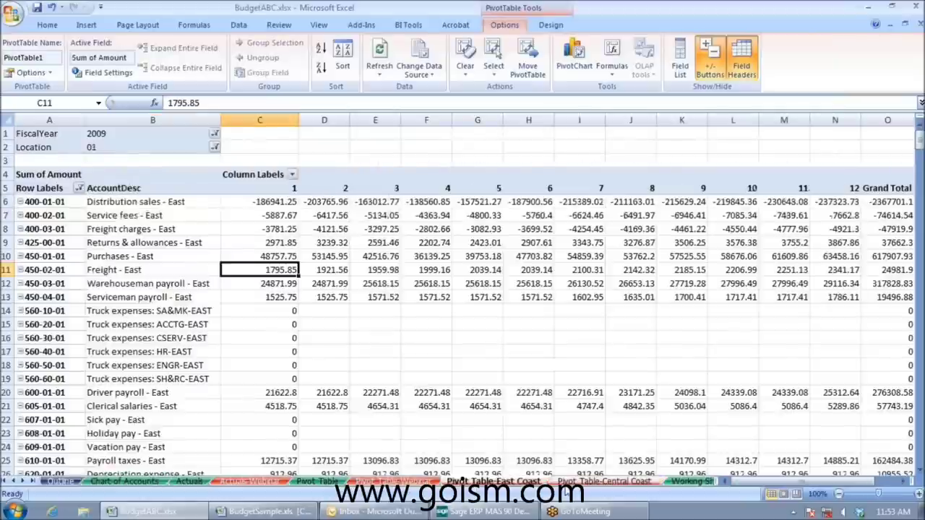
Go to the Pivot Table-Webinar sheet, filtered to Location 01, and select cell H12.
click(604, 481)
click(691, 482)
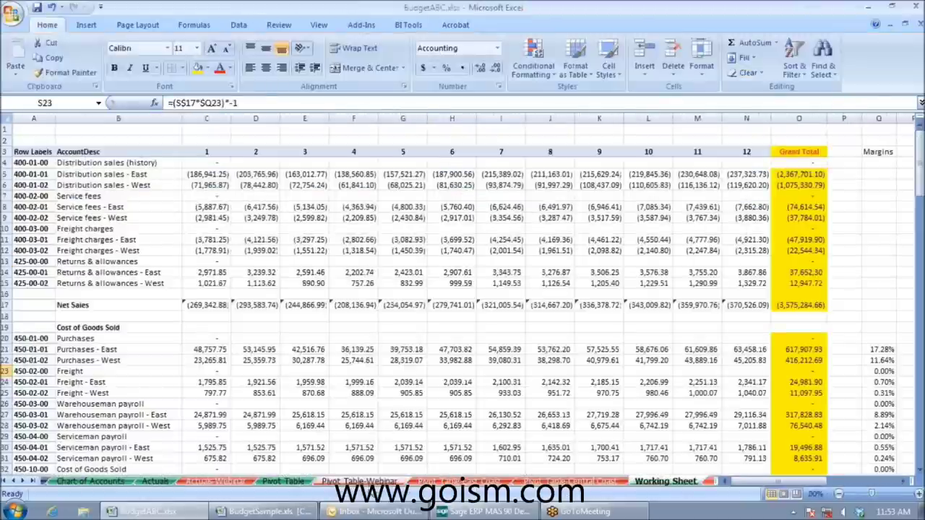
click(359, 481)
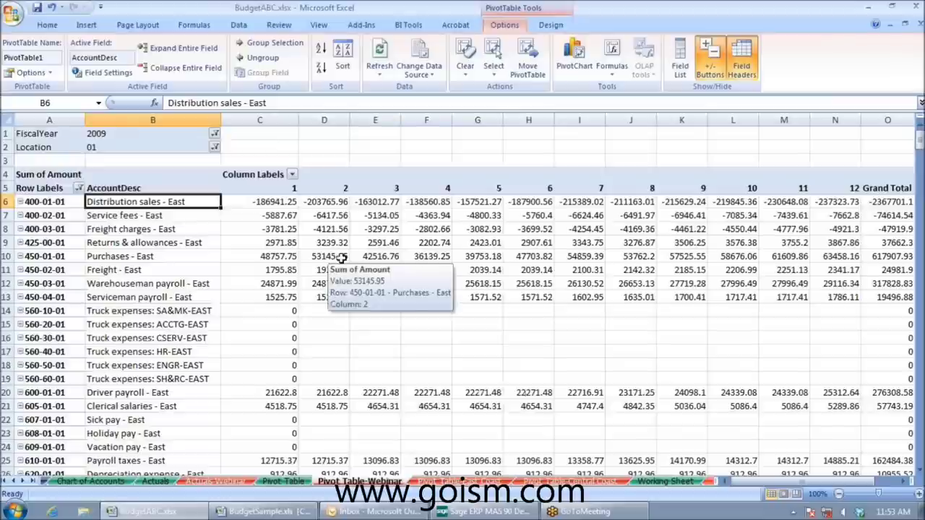
click(543, 282)
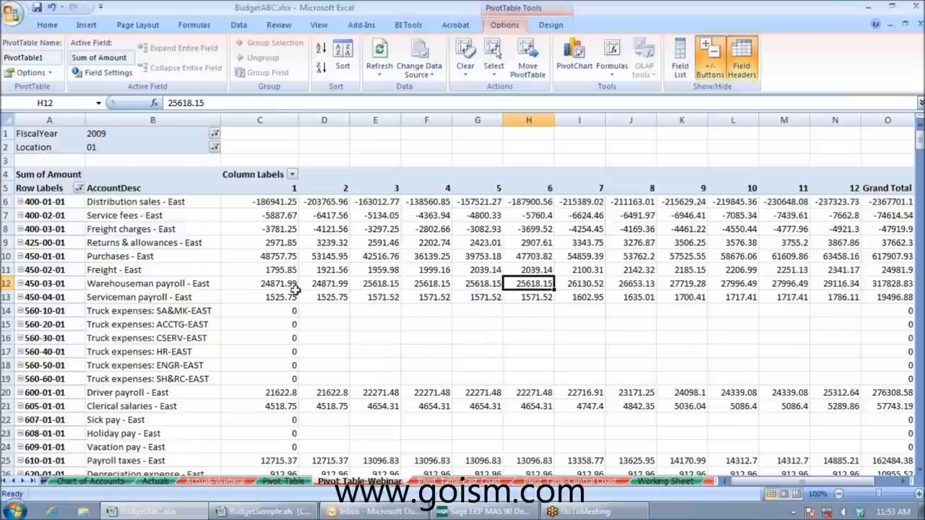
Set the pivot's Location filter to show all locations using Select Multiple Items.
click(215, 147)
click(107, 173)
click(133, 301)
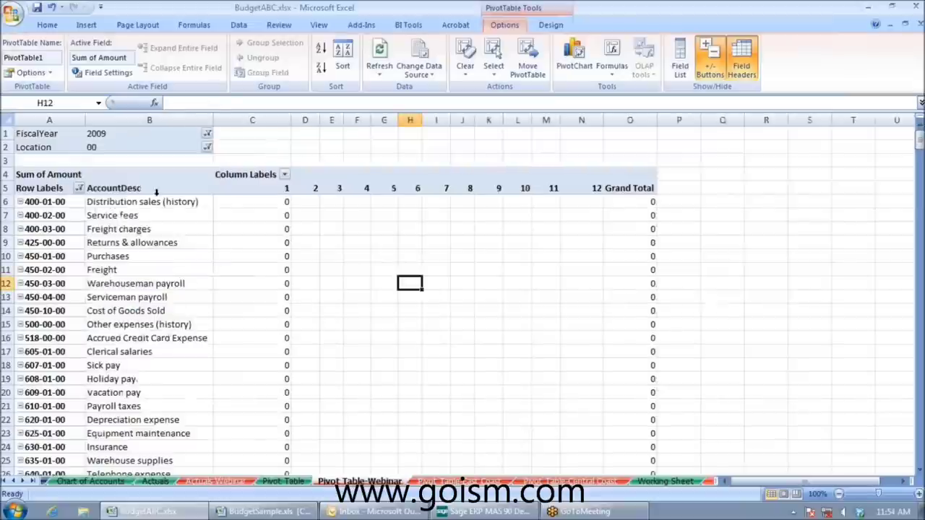
click(208, 148)
click(84, 282)
click(103, 163)
click(126, 298)
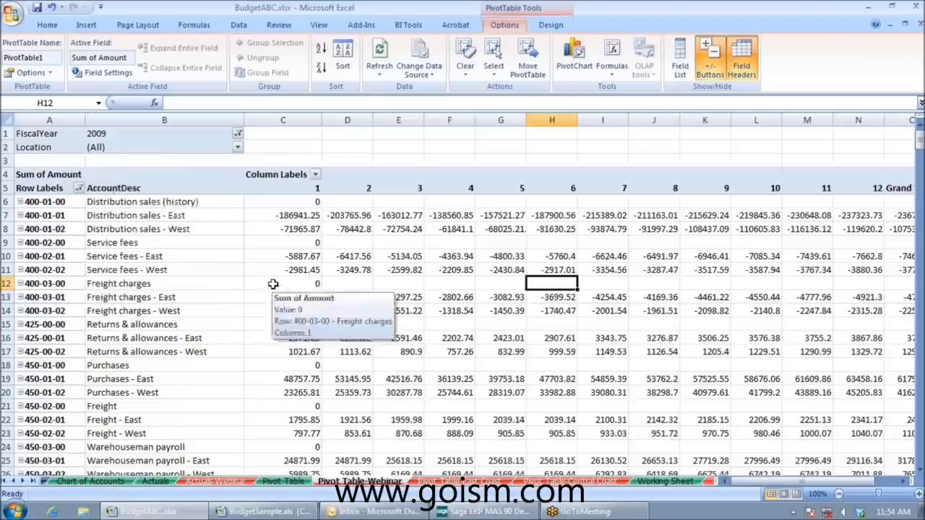
Select the pivot table from Row Labels to Grand Total and copy it.
click(50, 191)
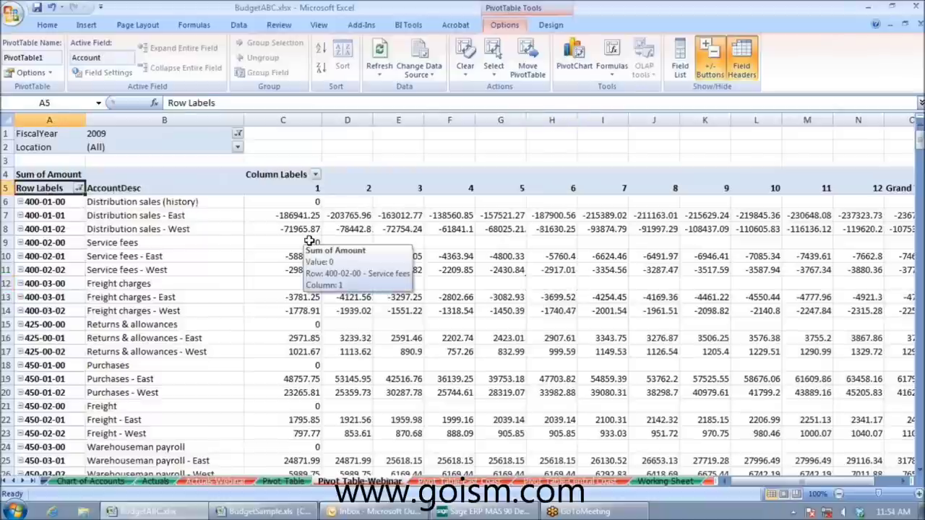
key(shift+Down)
key(shift+Down)
key(shift+Down)
key(shift+Down)
key(shift+Down)
key(ctrl+shift+Down)
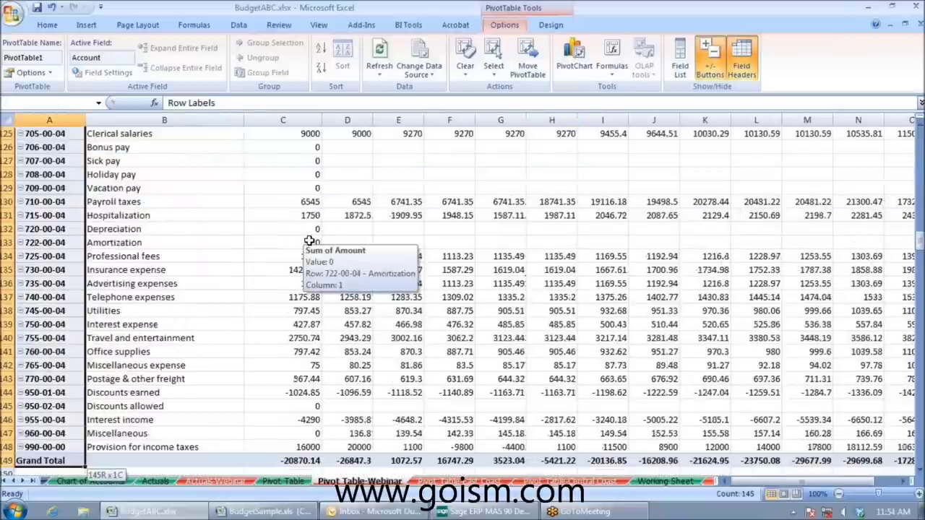
key(ctrl+shift+Right)
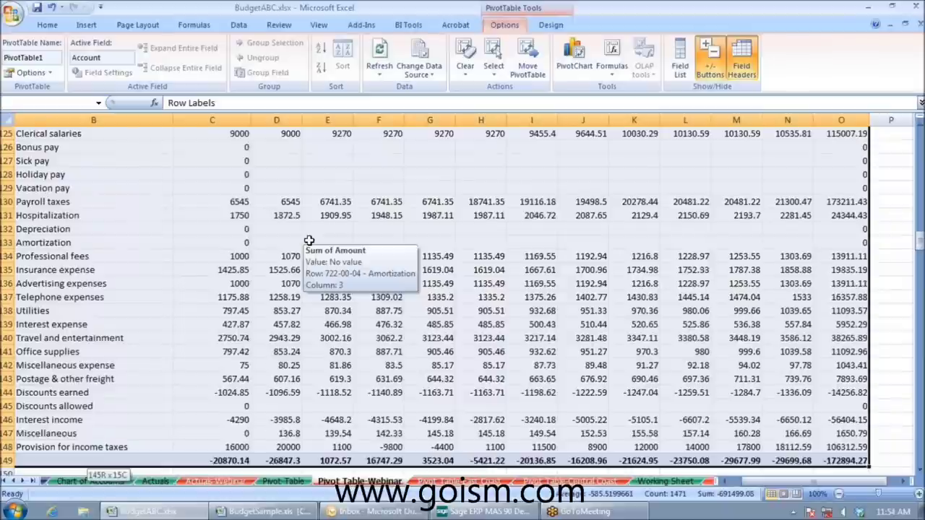
key(alt+e)
key(c)
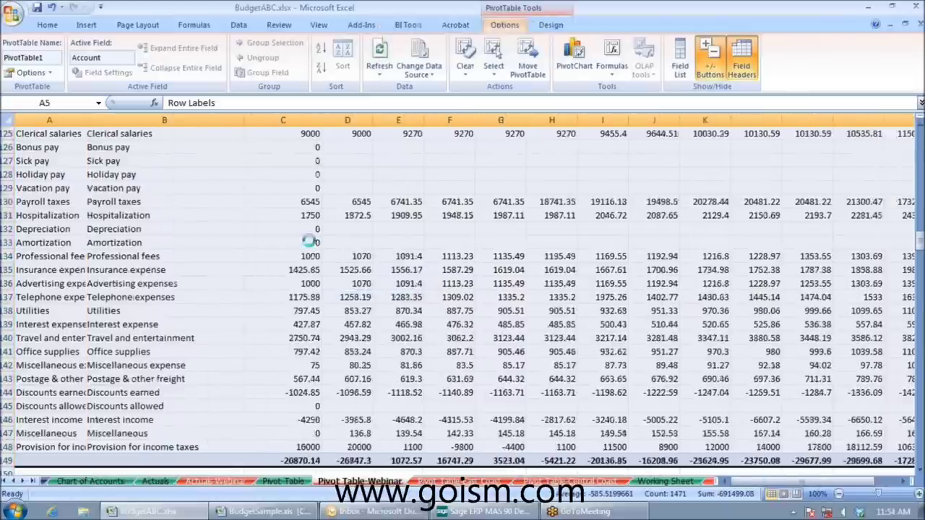
Paste the copied pivot table into Working Sheet-Webinar at cell A4.
click(709, 482)
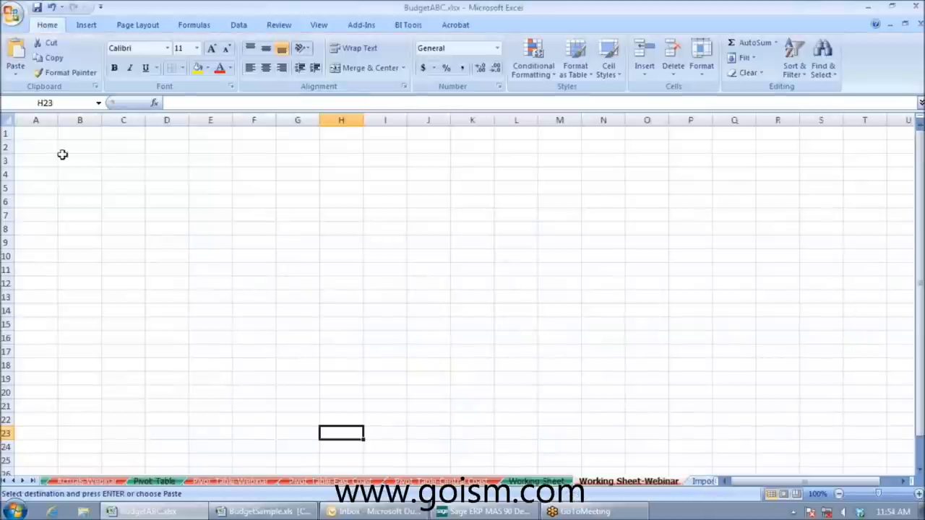
click(37, 171)
right_click(34, 174)
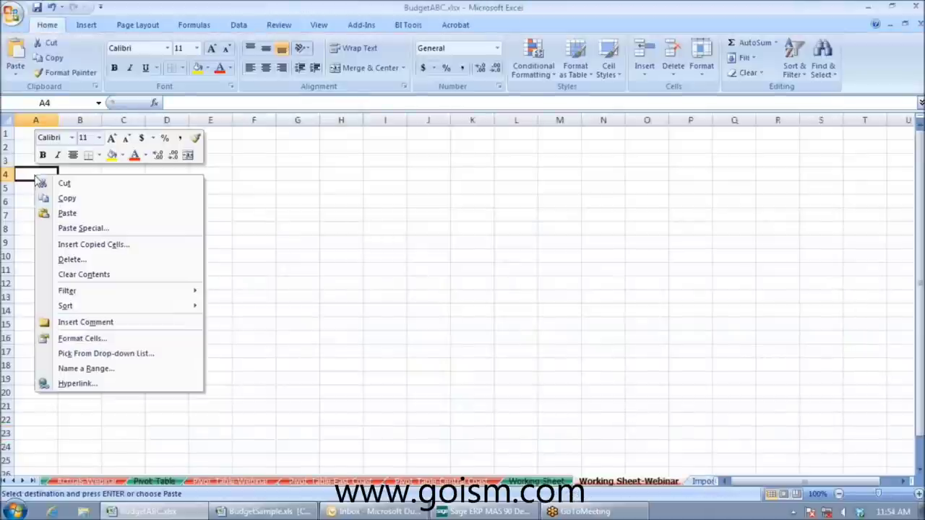
click(66, 213)
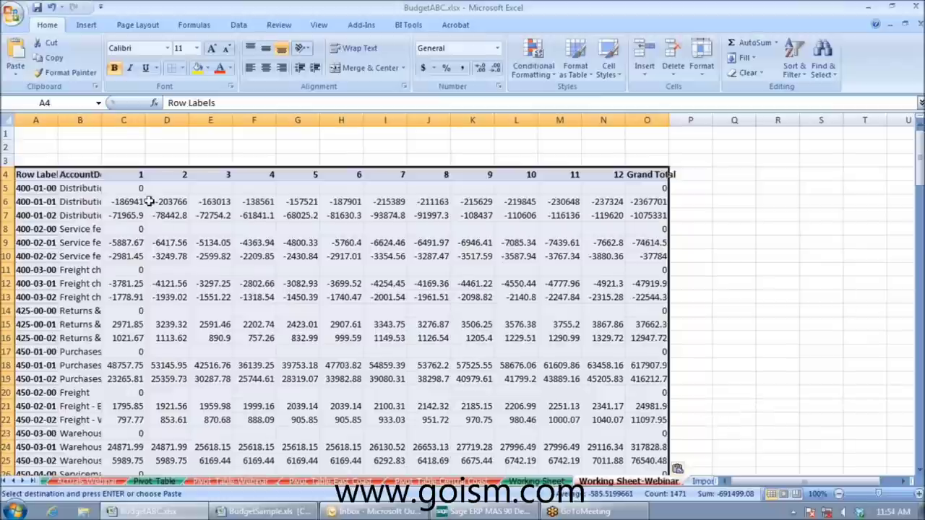
AutoFit columns A, B and C through O, then select the amounts C5:O48.
double_click(57, 120)
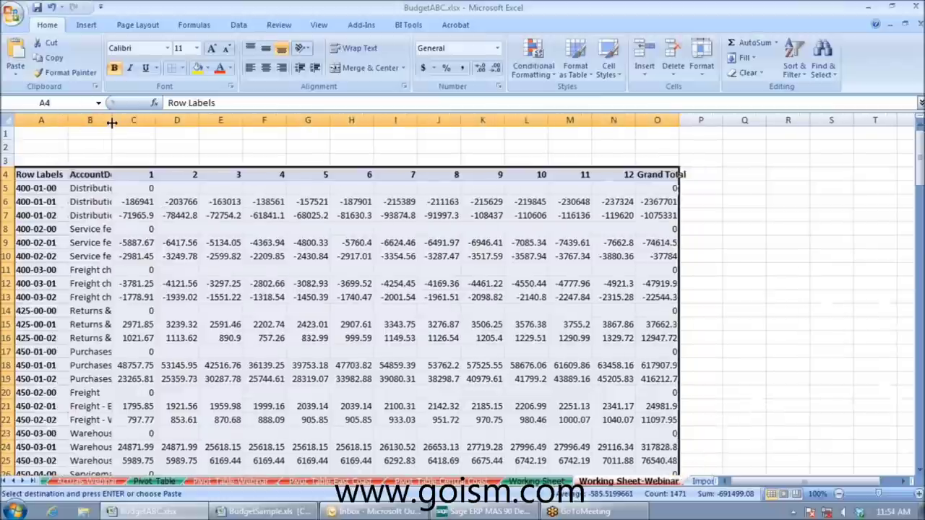
double_click(112, 122)
drag(779, 120, 266, 125)
double_click(269, 121)
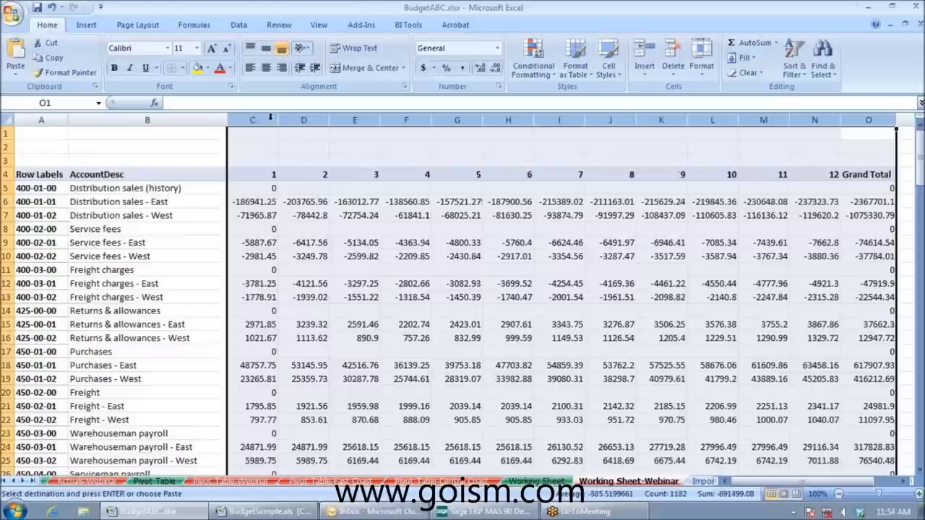
click(262, 190)
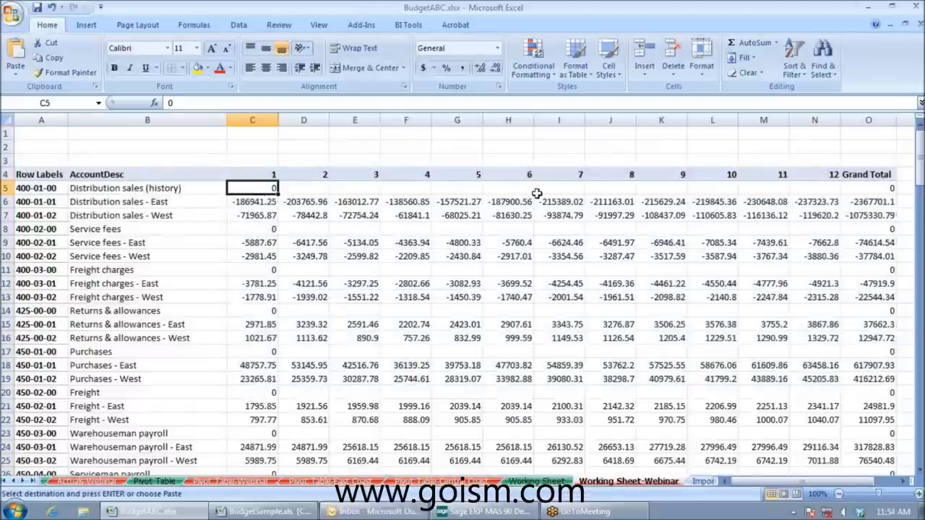
key(ctrl+shift+Down)
key(ctrl+shift+Right)
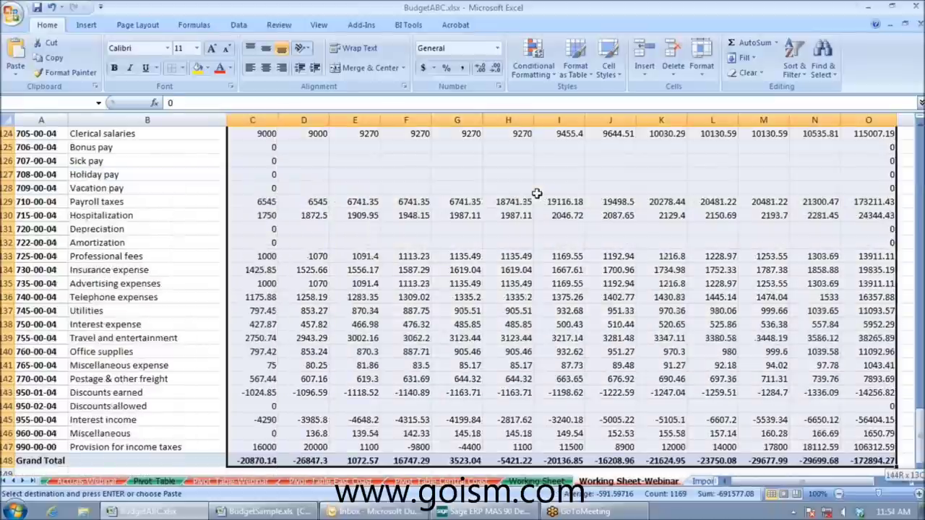
Apply Accounting number format to C5:O48 and check the period 1 sales amounts.
click(461, 67)
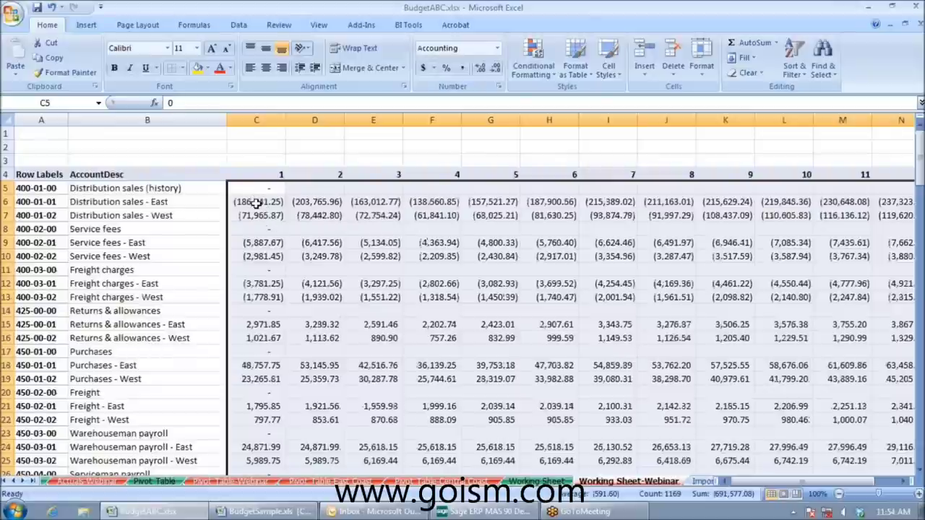
drag(257, 204, 259, 300)
drag(263, 205, 260, 304)
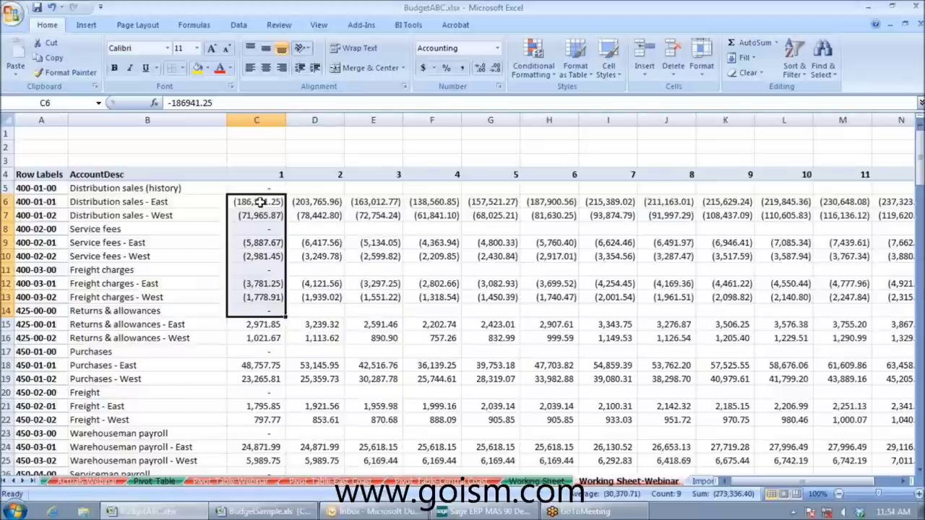
click(14, 481)
click(14, 482)
click(13, 482)
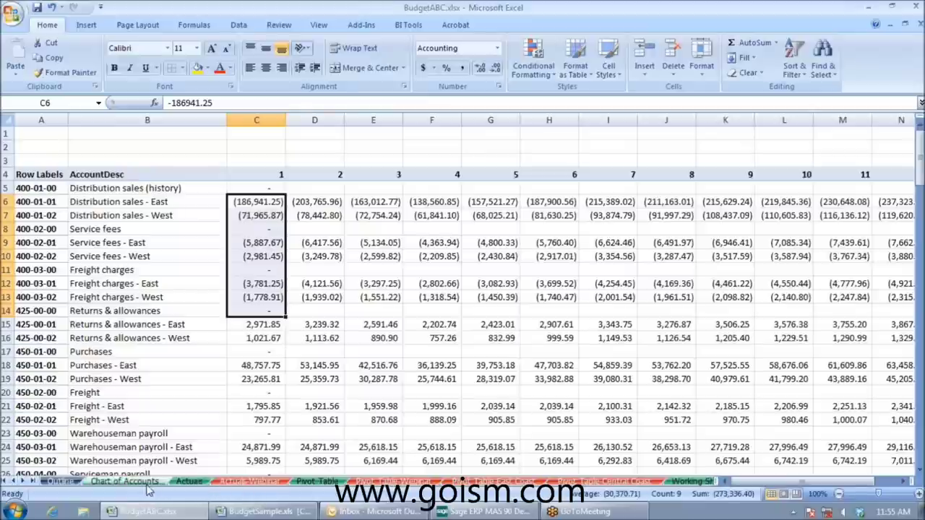
Check the sum of Amount values G2:G16 on Actuals-Webinar, then return to Working Sheet-Webinar.
click(242, 482)
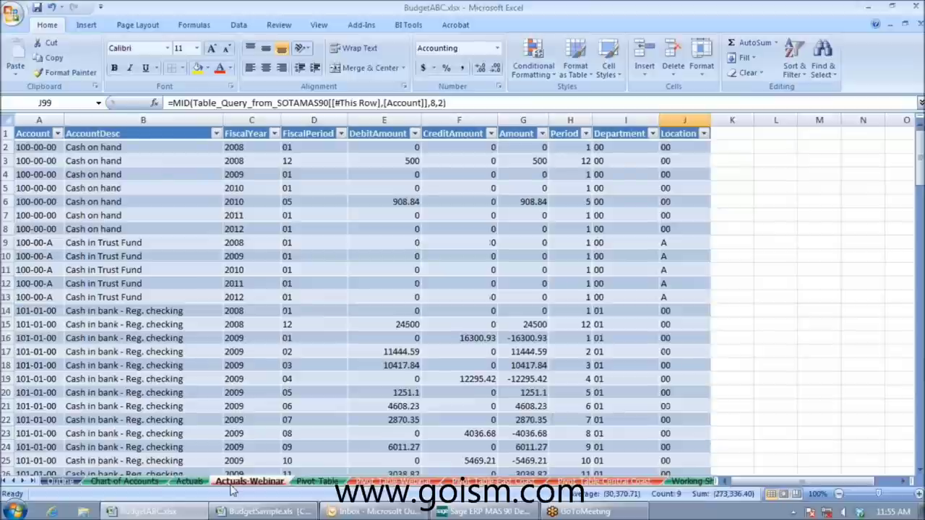
drag(531, 146, 534, 380)
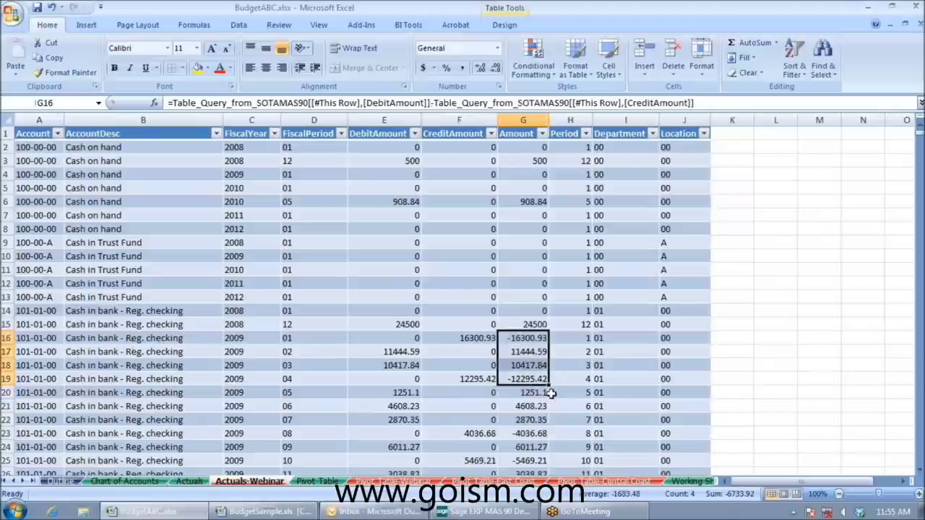
click(688, 482)
click(706, 483)
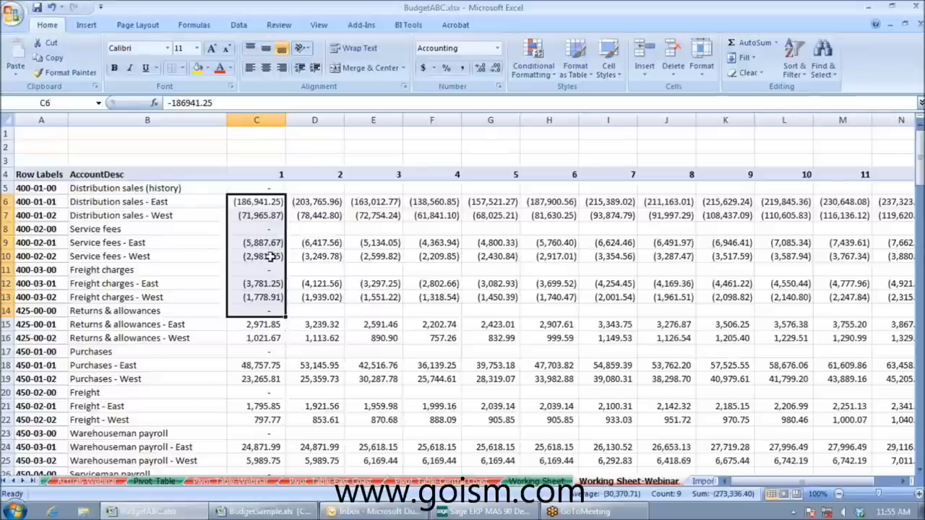
drag(261, 207, 263, 312)
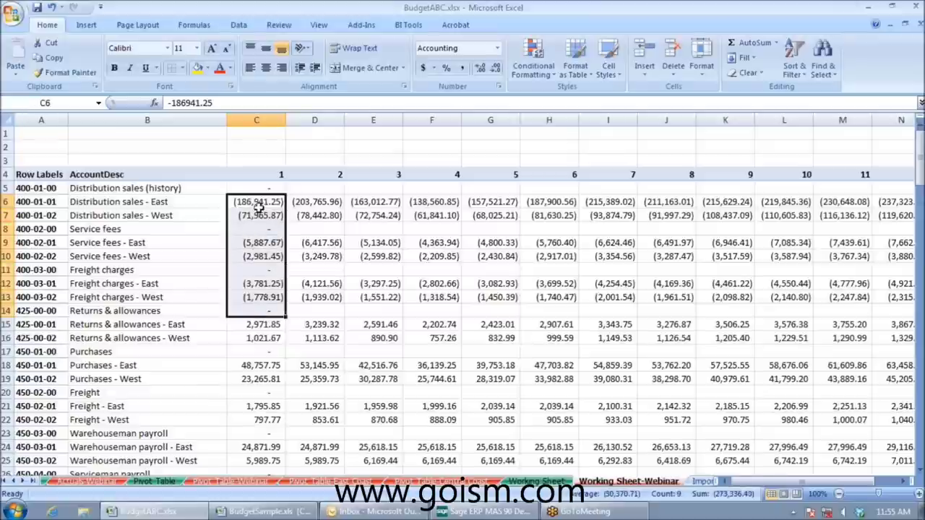
drag(261, 204, 263, 413)
scroll(258, 361, down, 4)
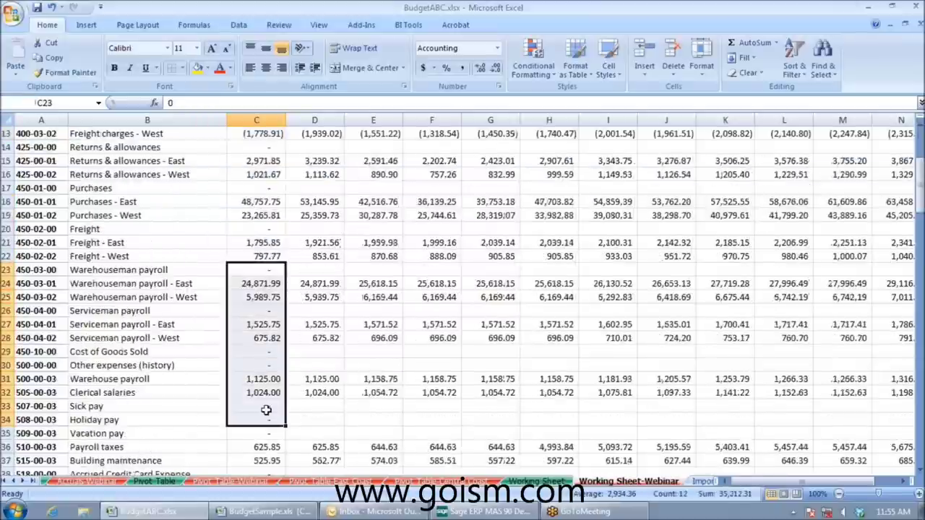
scroll(266, 411, up, 4)
drag(265, 204, 275, 334)
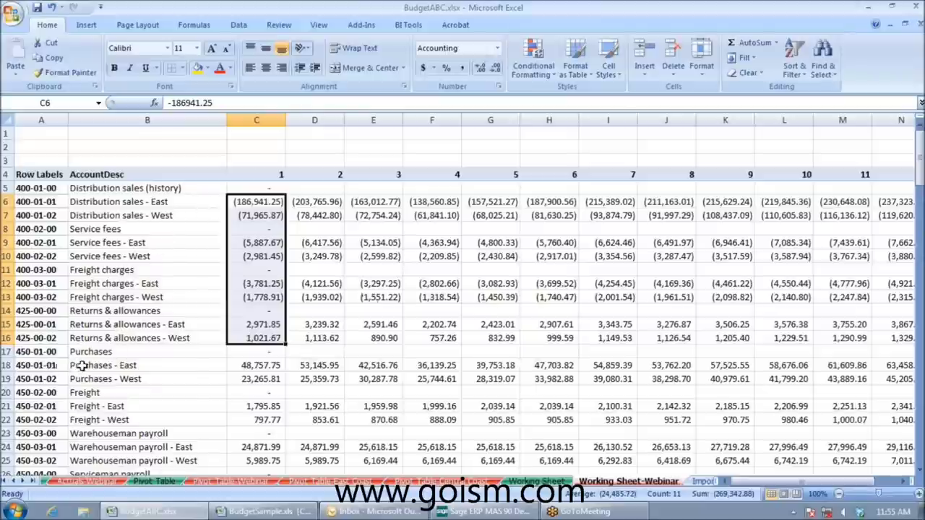
Clear the Row Labels and AccountDesc headings in A4 and B4.
click(26, 175)
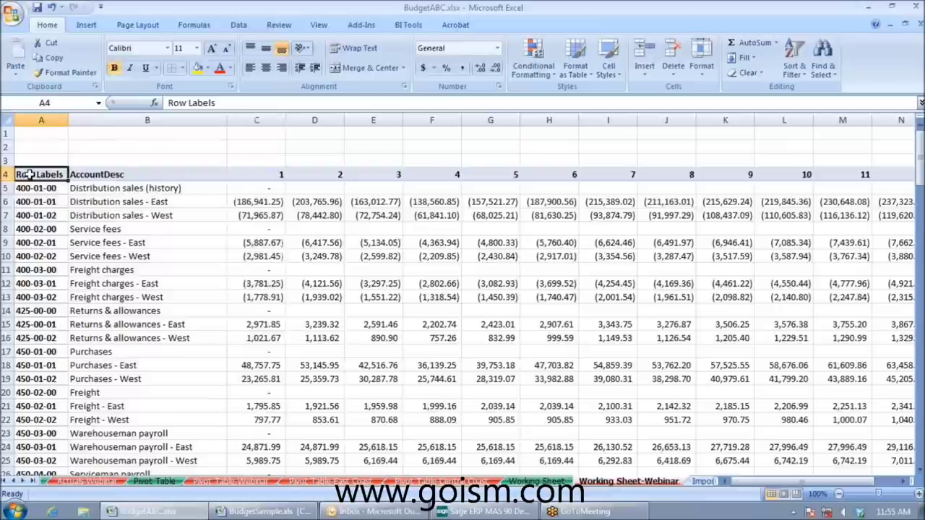
key(Delete)
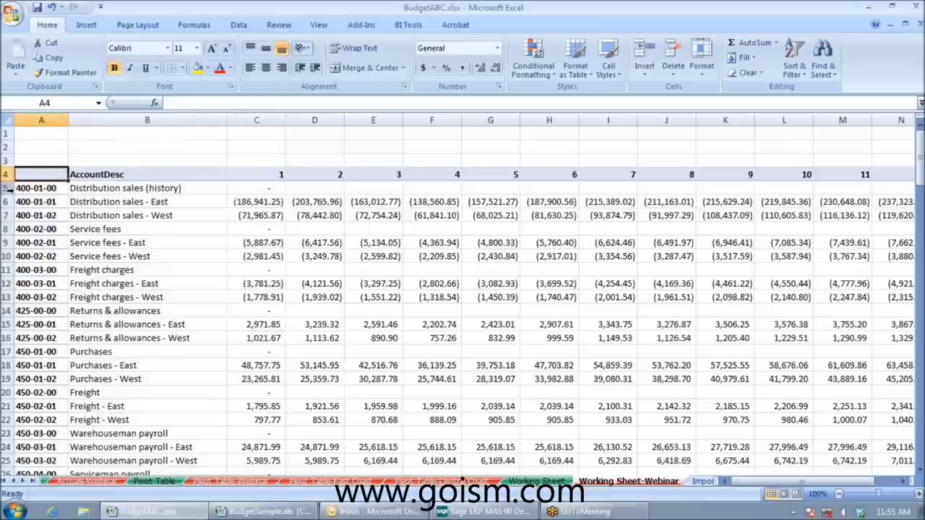
click(115, 172)
key(Delete)
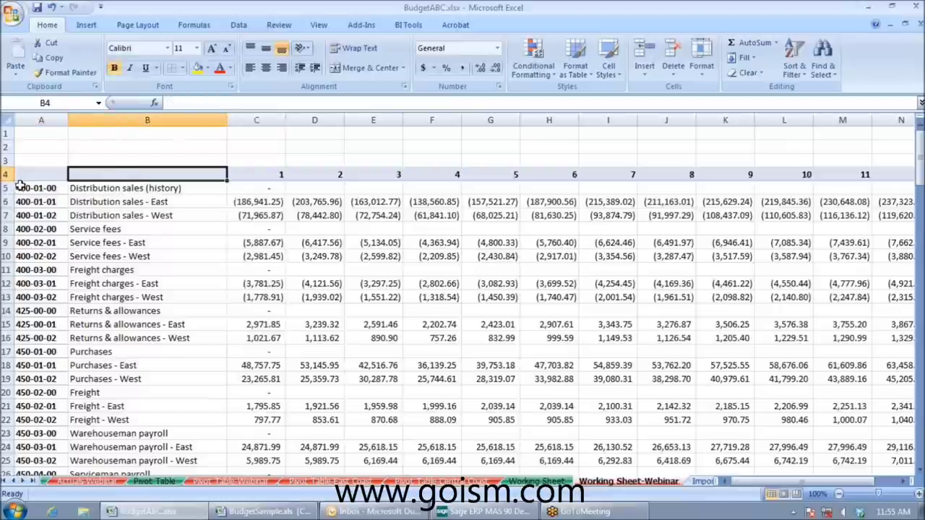
Insert a row above the sales accounts with the heading Net Sales in B5.
click(7, 188)
right_click(8, 187)
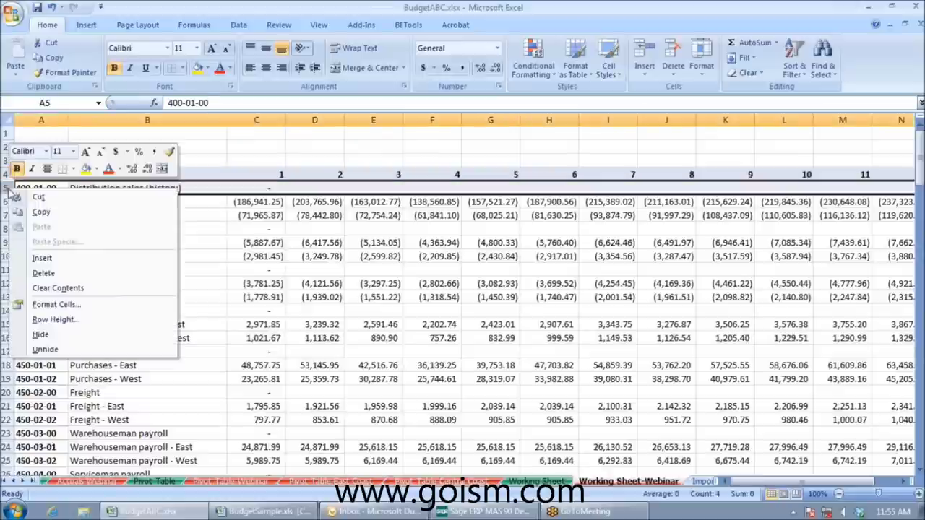
click(42, 258)
click(121, 189)
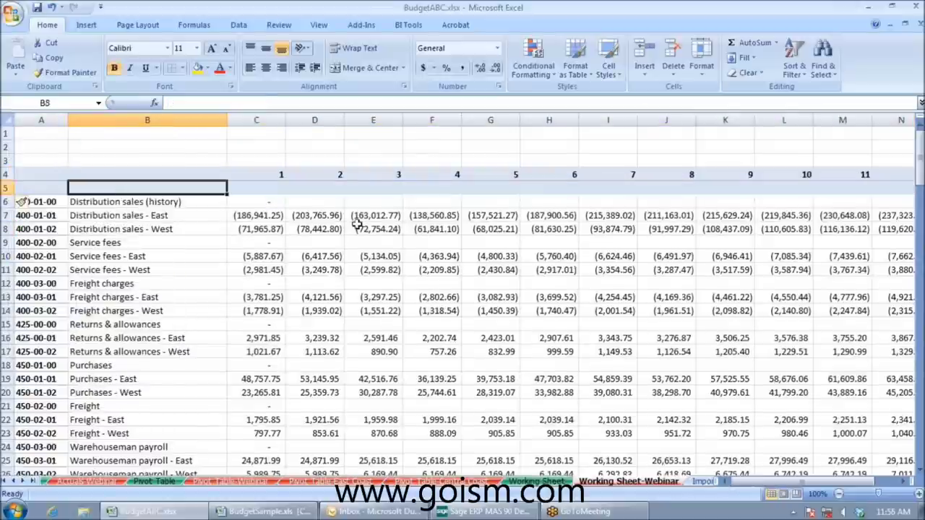
text(Net Sales)
key(Return)
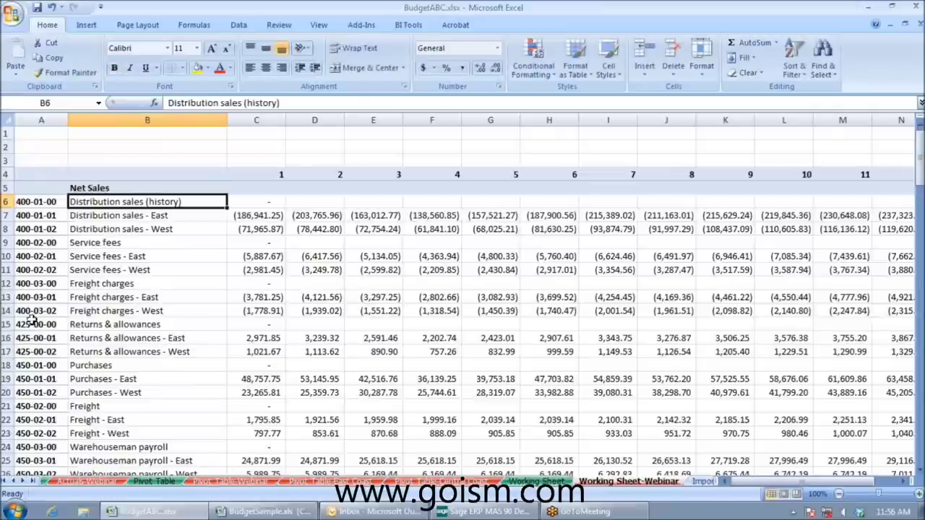
Insert three rows above Purchases and label B19 Total Sales.
drag(8, 324, 9, 350)
right_click(10, 353)
key(Escape)
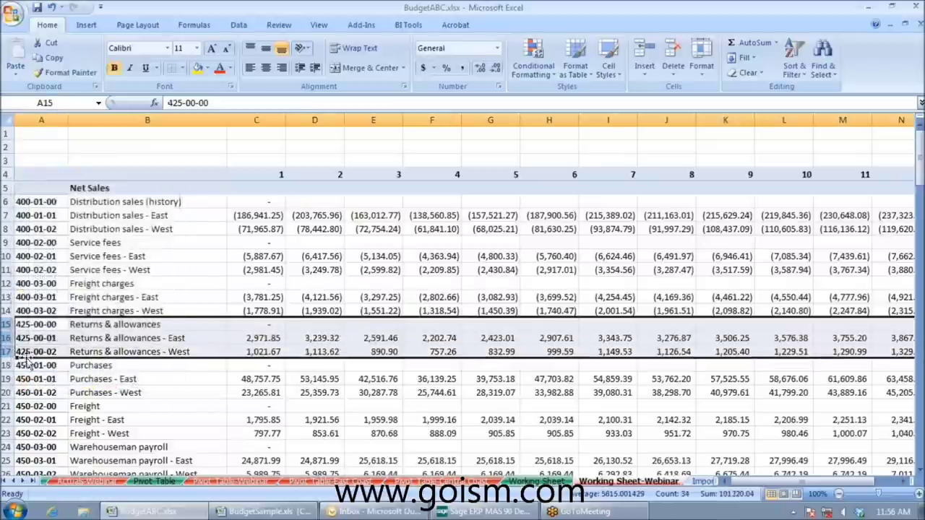
drag(7, 364, 5, 393)
right_click(6, 393)
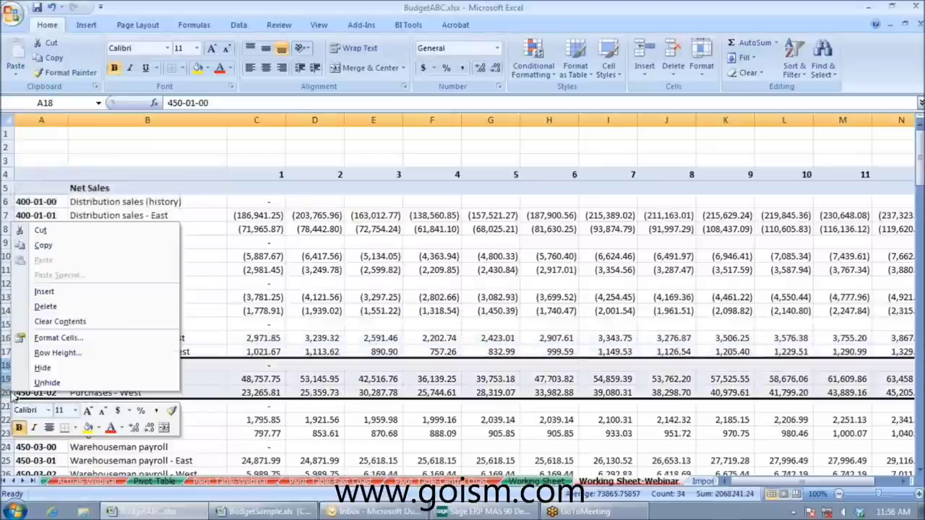
click(67, 292)
click(111, 378)
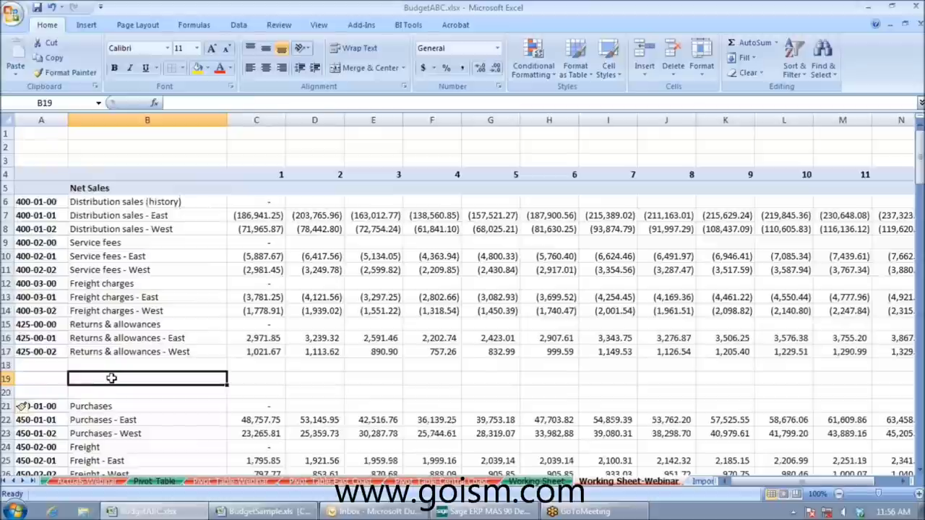
text(Total Sales)
key(Return)
Enter =SUM(C6:C17) in C19 and fill it across all periods.
click(266, 378)
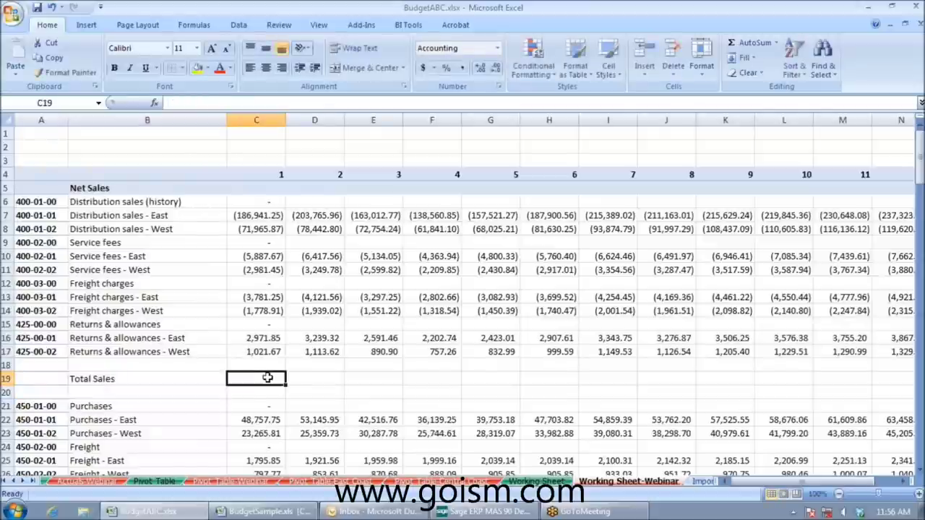
text(=sum()
key(Up)
key(Up)
key(shift+Up)
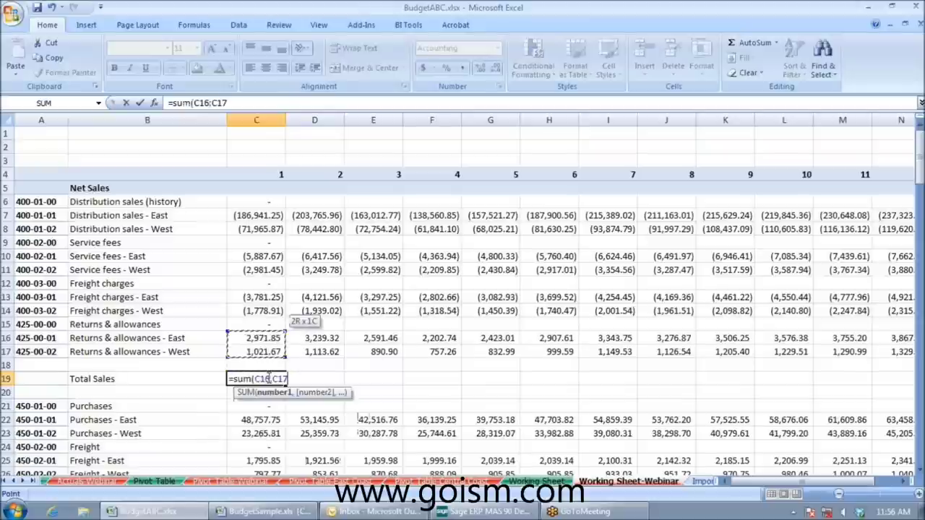
key(shift+Up)
key(shift+Up)
key(shift+Up)
key(shift+Up)
key(shift+Up)
key(shift+Up)
key(shift+Up)
key(shift+Up)
key(shift+Up)
key(shift+Up)
key(ctrl+Return)
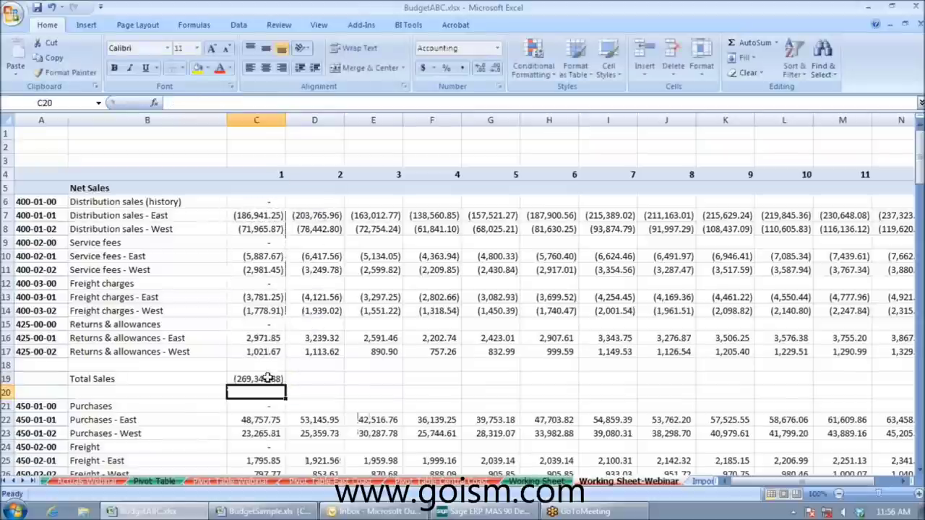
drag(286, 385, 916, 390)
scroll(123, 384, left, 2)
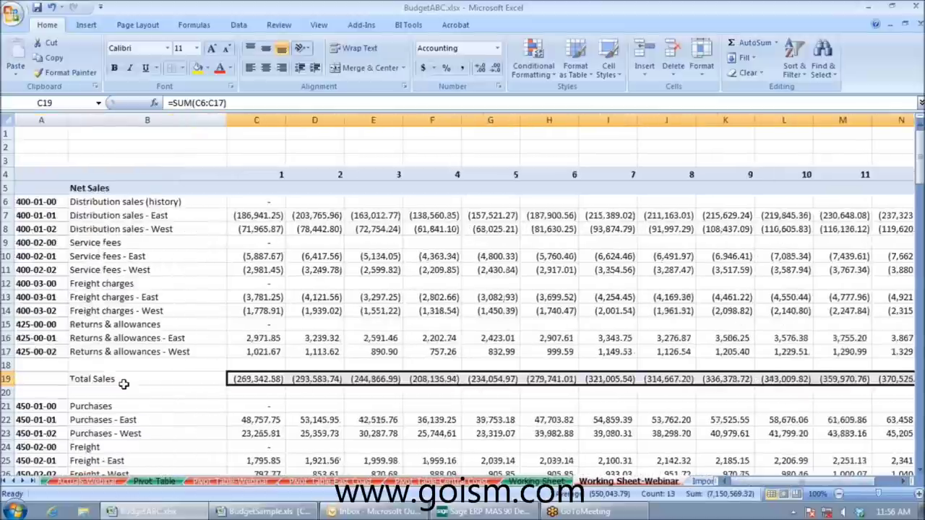
scroll(124, 383, down, 5)
click(6, 202)
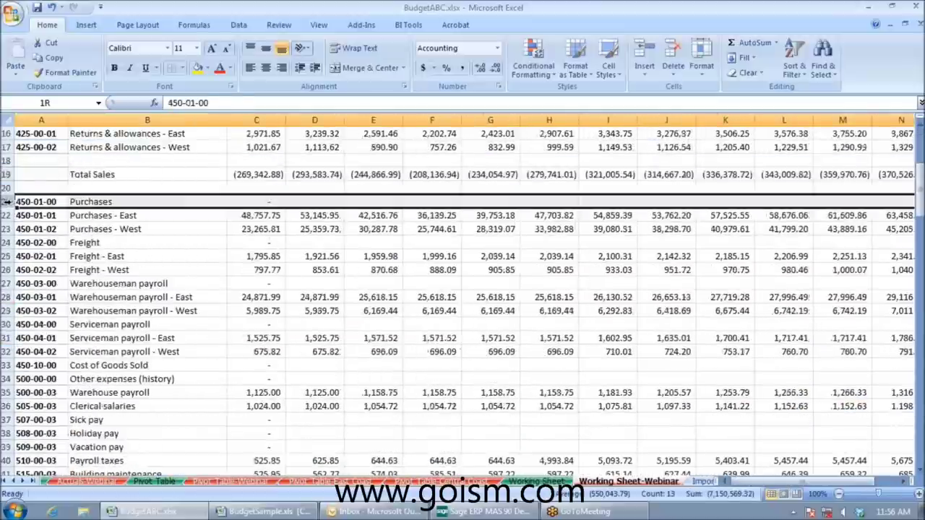
Insert a row above Purchases with the heading Cost of Goods Sold in B21.
right_click(6, 202)
click(43, 272)
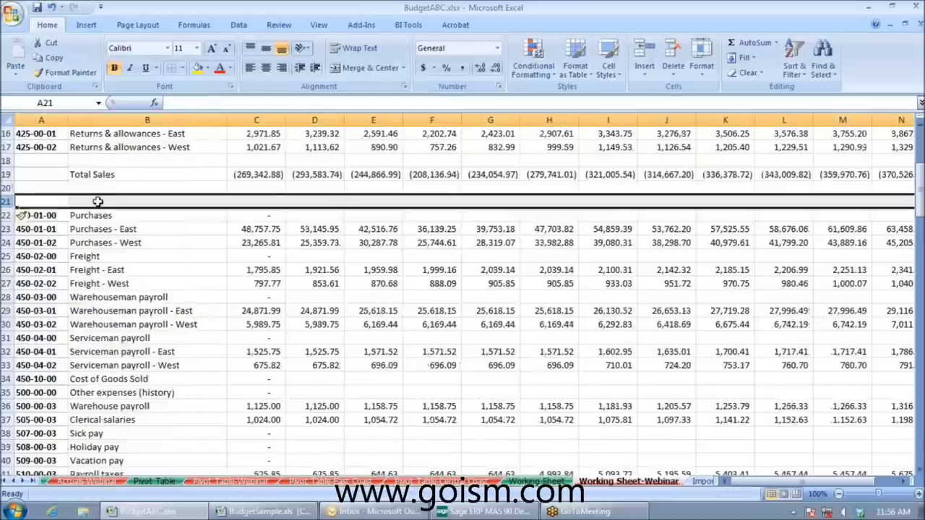
click(128, 201)
text(COG)
key(BackSpace)
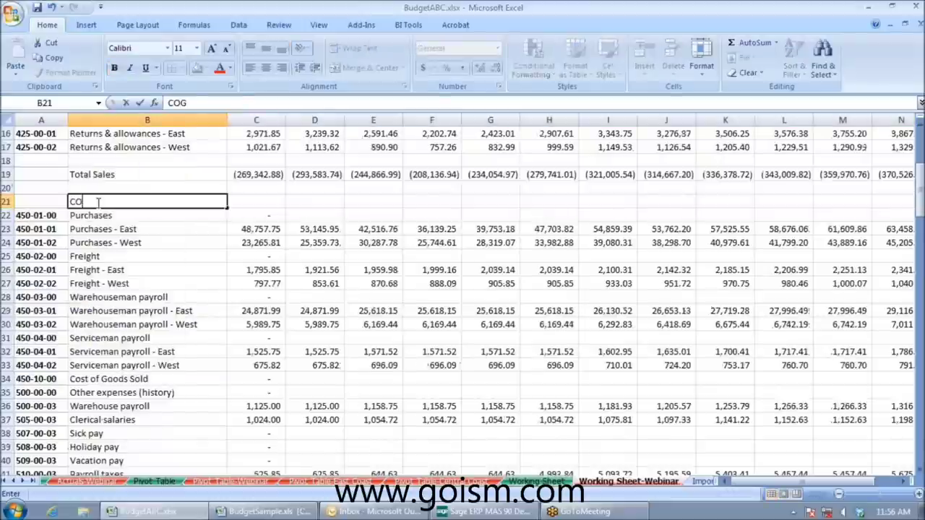
text(o)
key(Return)
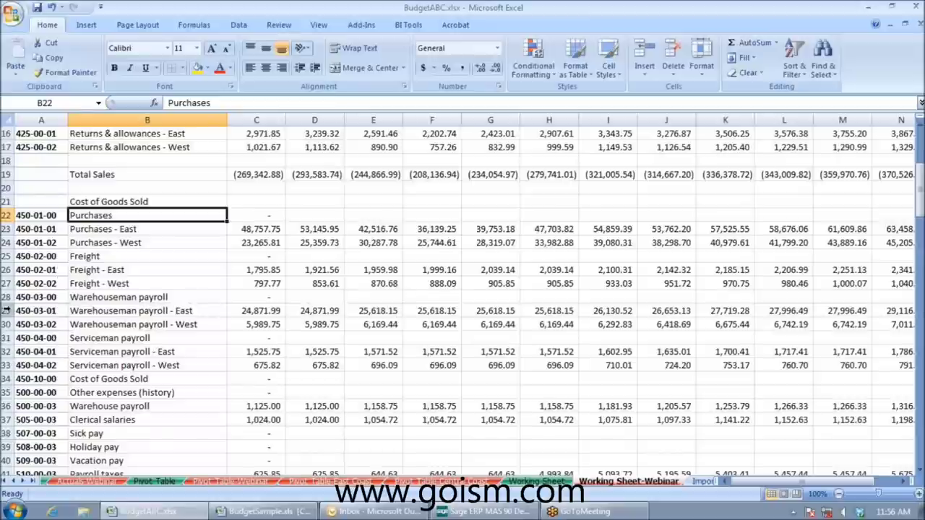
Insert three rows below the freight accounts and label the Total Cost of Goods Sold row.
drag(4, 297, 4, 325)
right_click(58, 321)
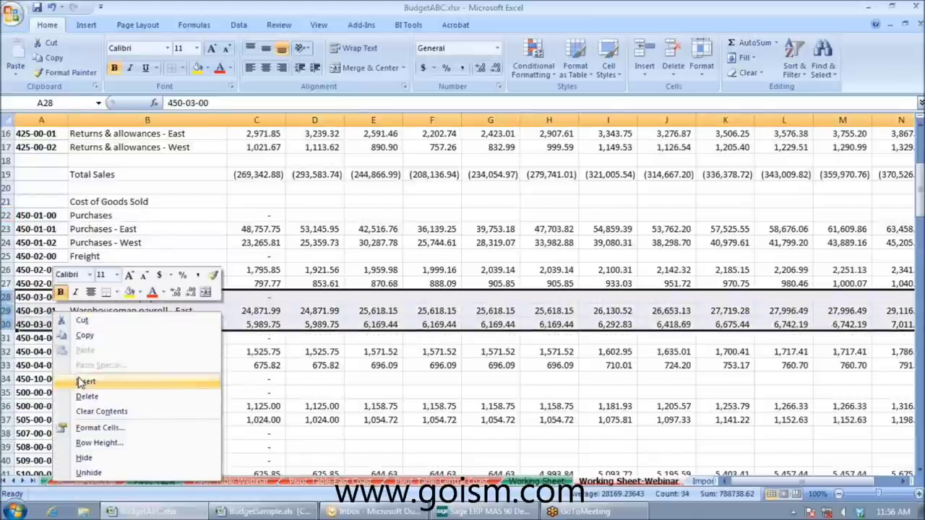
click(84, 381)
text(Total)
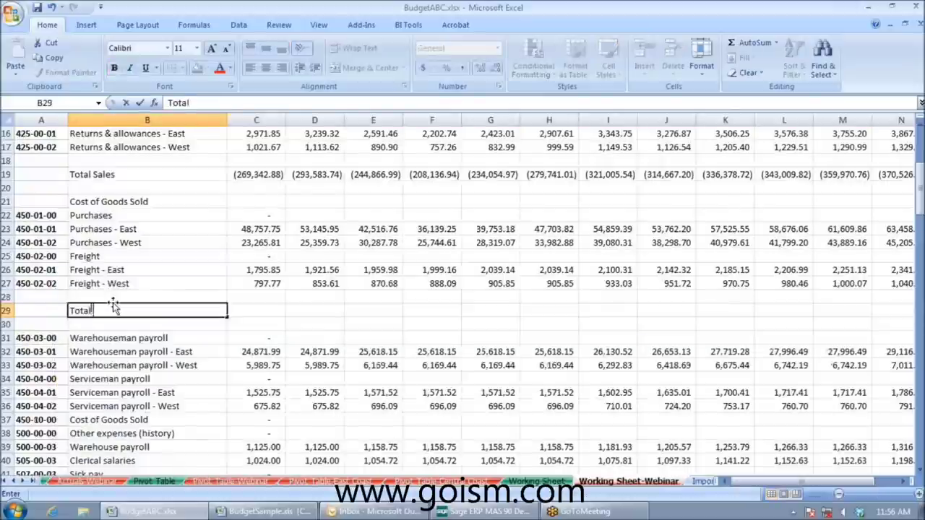
text( Cost of Goods Sold)
key(Tab)
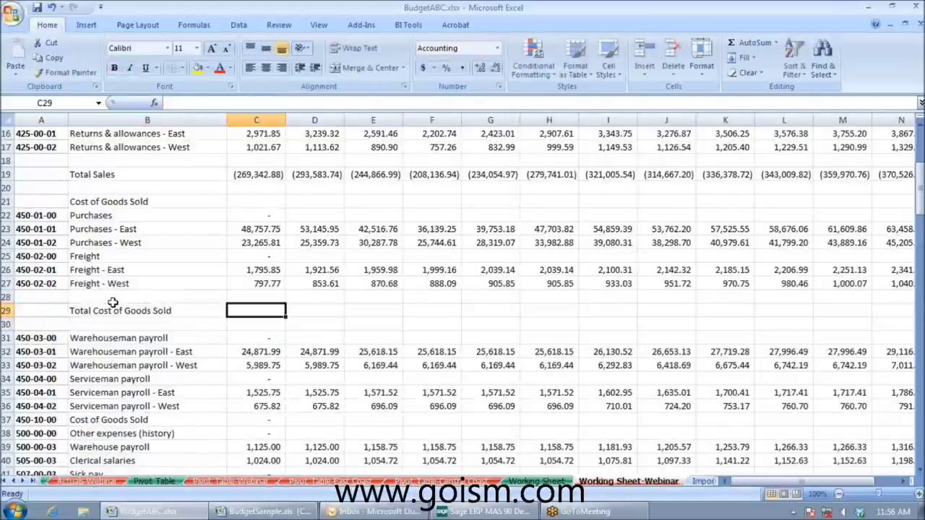
Enter =SUM(C22:C27) as the cost total and fill it across every period.
text(=sum()
key(Up)
key(Up)
key(shift+Up)
key(shift+Up)
key(shift+Up)
key(shift+Up)
key(shift+Up)
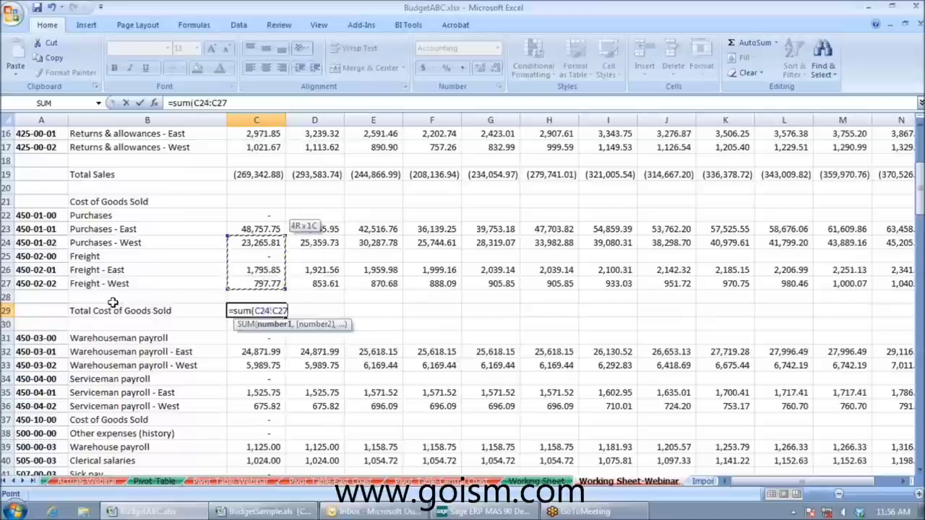
key(Return)
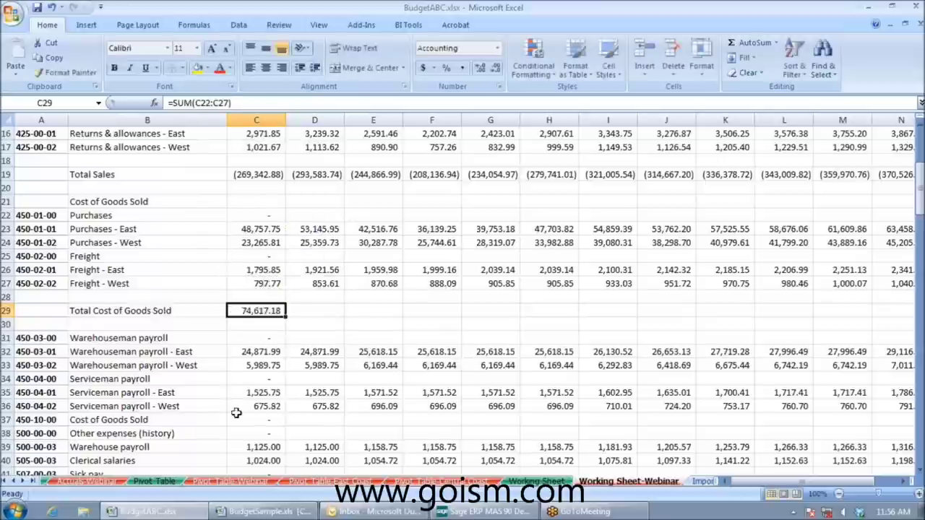
drag(287, 316, 795, 333)
drag(822, 482, 730, 483)
click(5, 338)
Insert a row above Warehouseman payroll with the heading Expenses in B31.
right_click(5, 339)
click(91, 236)
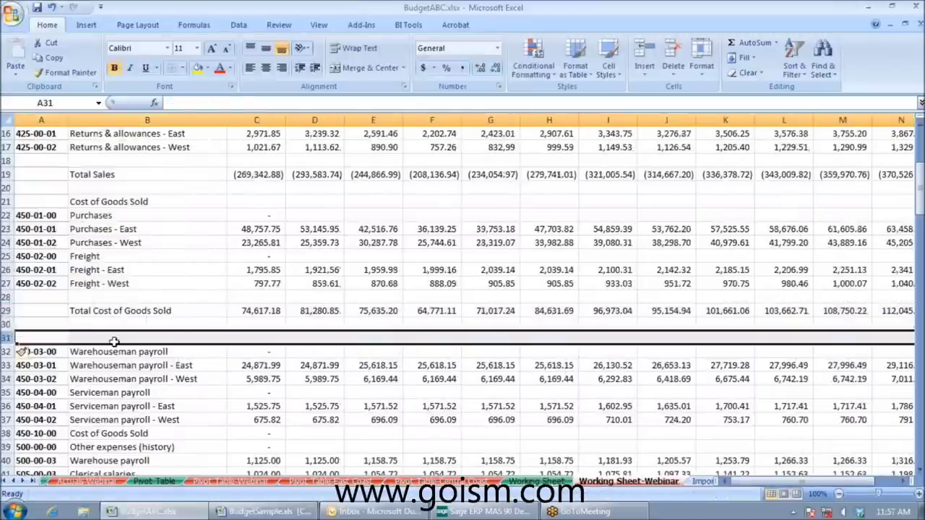
click(116, 334)
text(Expenses)
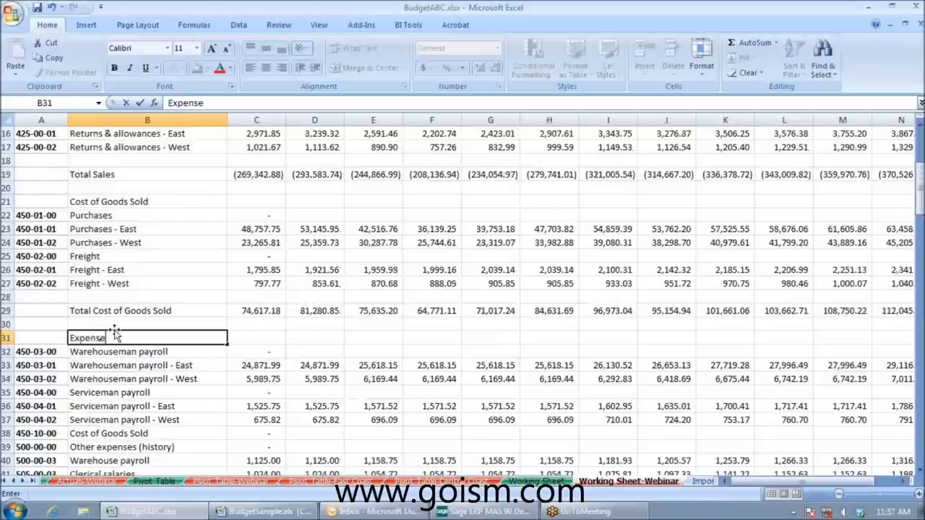
key(Return)
Delete the Grand Total row and label B158 Total Expenses.
scroll(145, 384, down, 20)
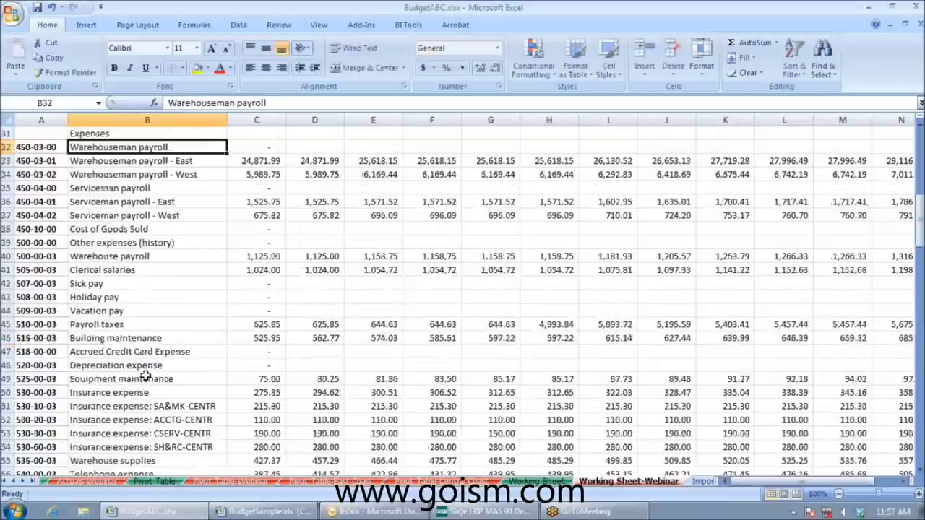
scroll(144, 378, down, 16)
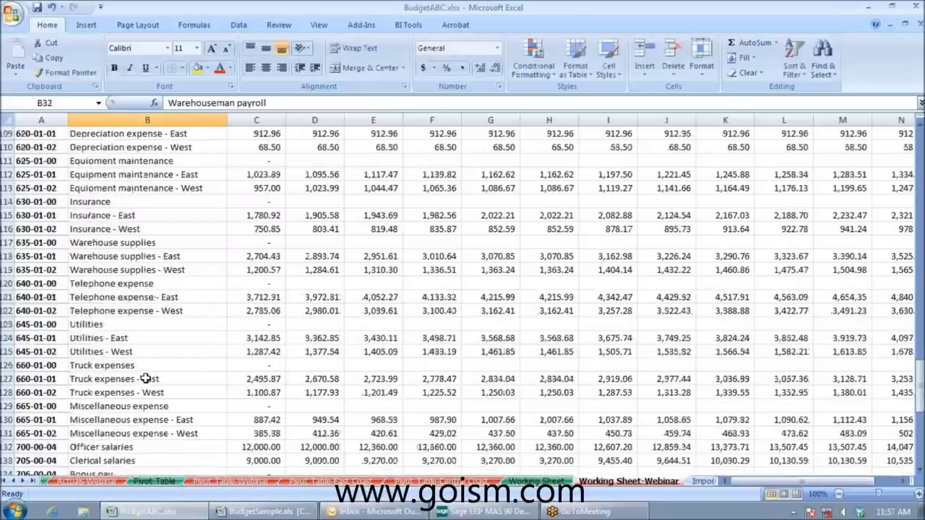
right_click(6, 338)
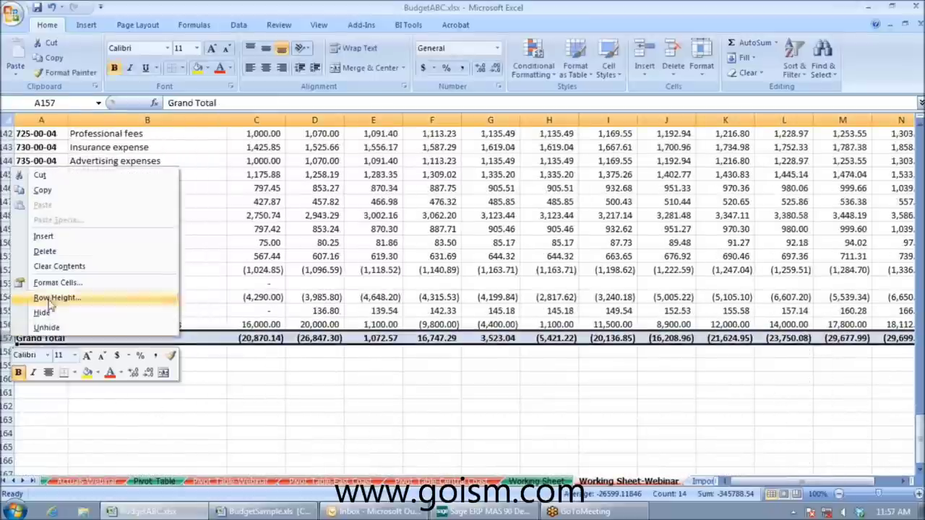
click(58, 248)
click(98, 341)
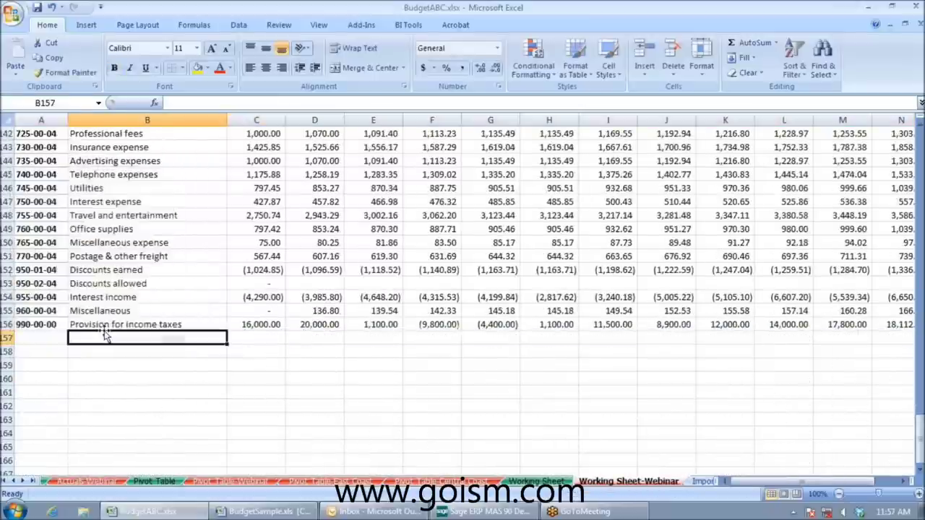
text(Total)
key(Return)
text(Total Expensews)
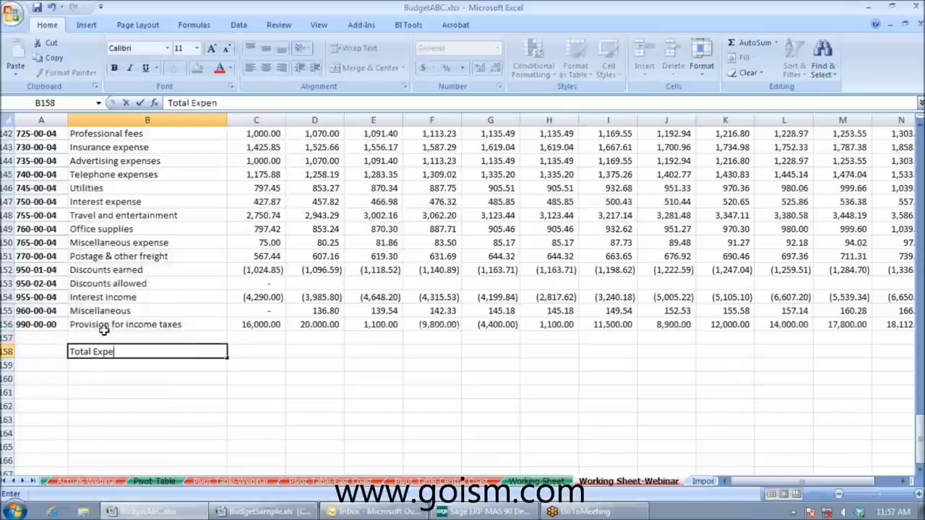
click(104, 331)
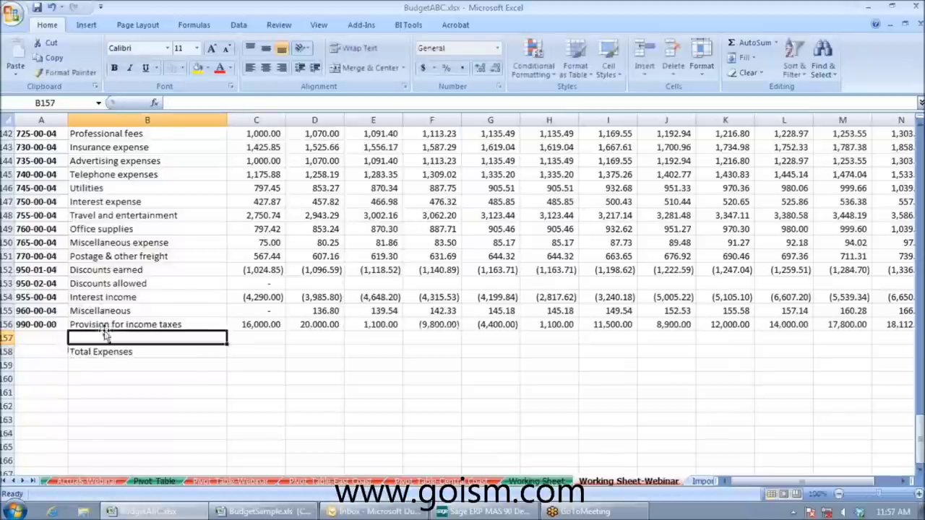
Enter =SUM(C32:C156) in C158 and fill it across to column O.
key(Down)
key(Right)
text(=sum)
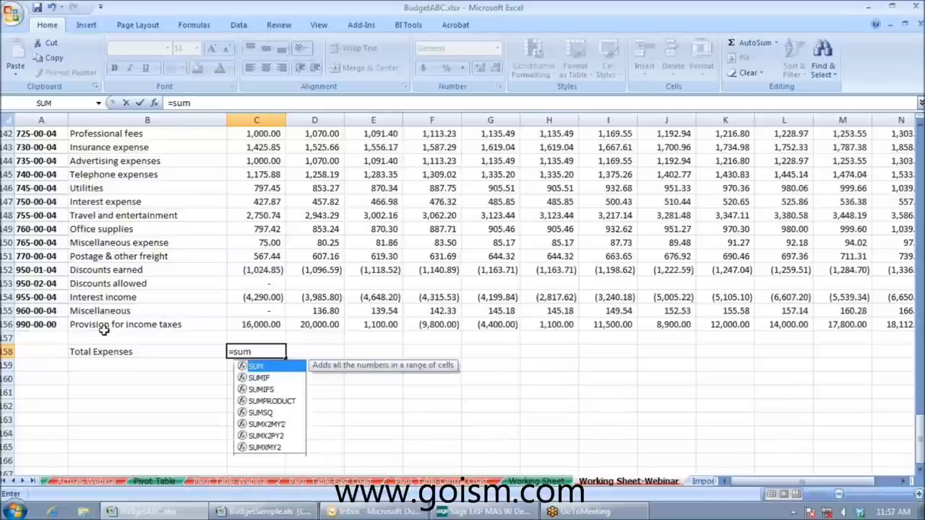
text(()
key(Up)
key(Up)
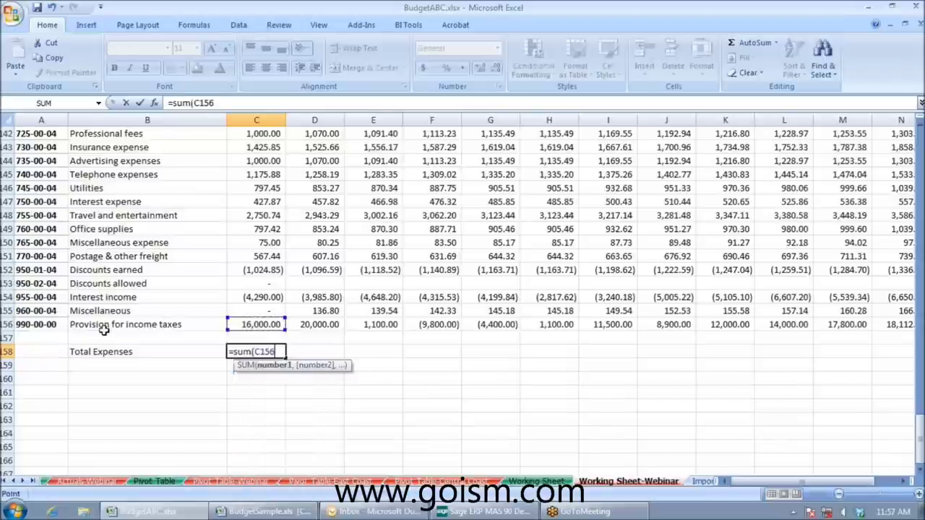
key(ctrl+shift+Up)
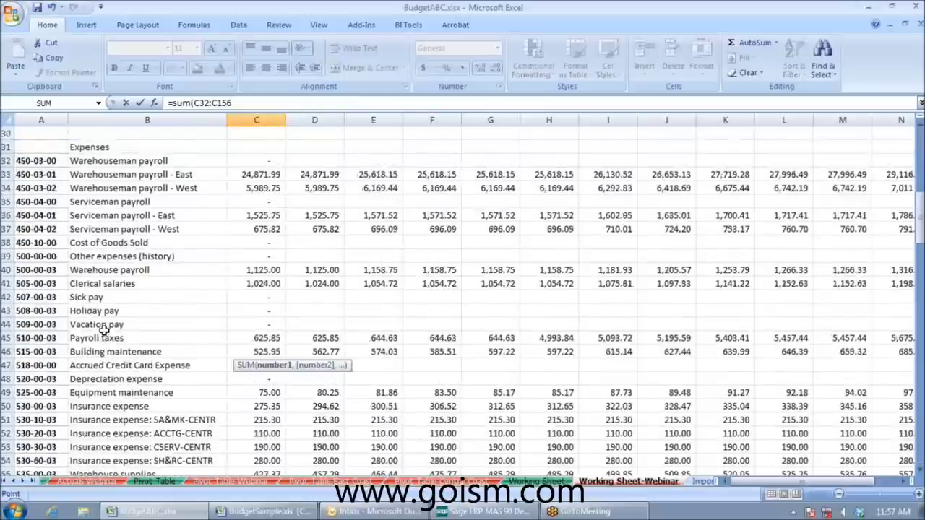
key(Return)
key(Up)
drag(286, 454, 796, 441)
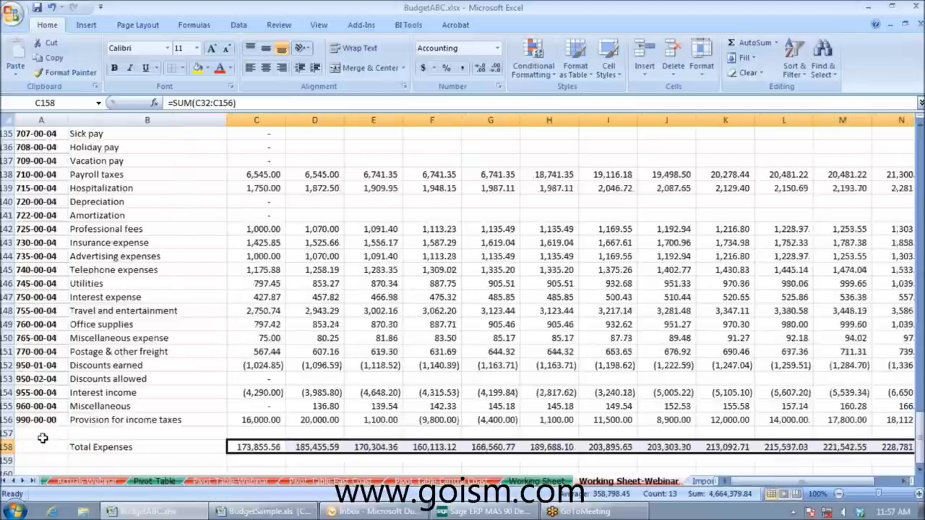
scroll(42, 438, down, 1)
click(134, 432)
Label B160 Net Income and enter =C19+C29+C158 in C160.
text(Net)
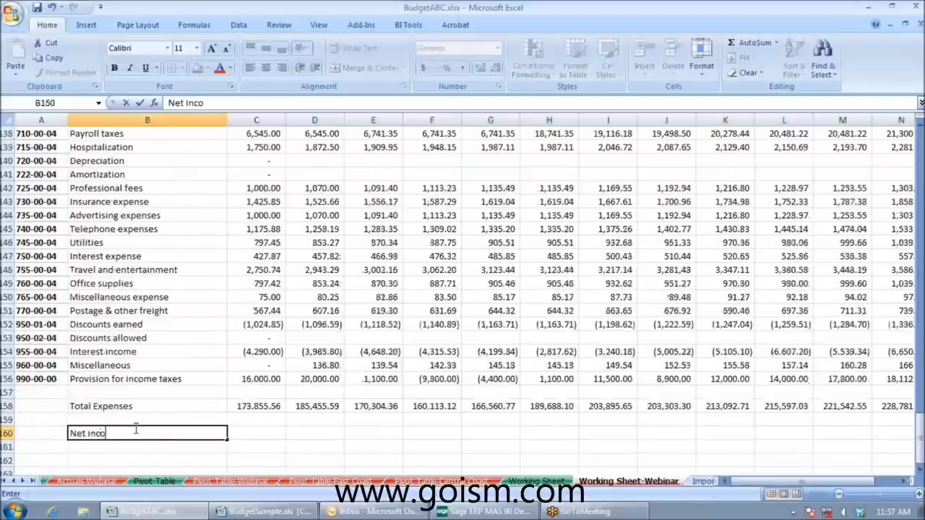
text( Income)
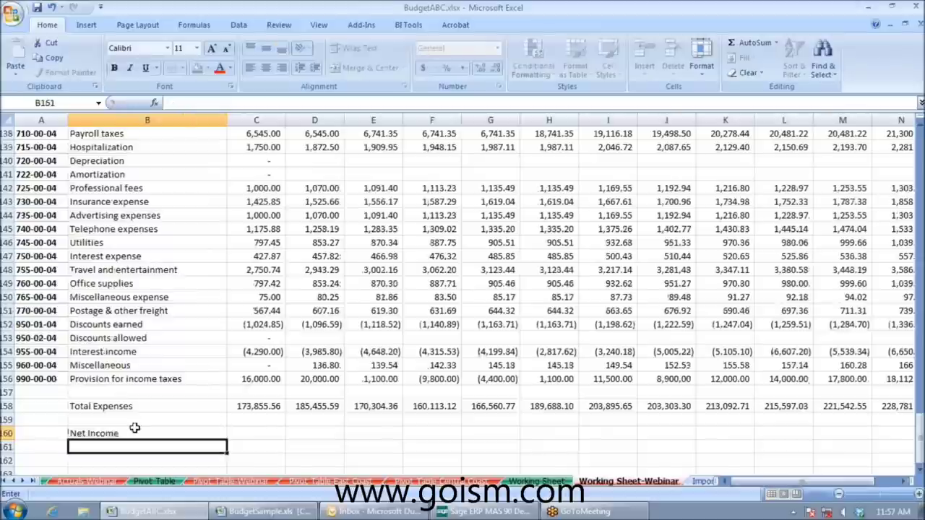
key(Tab)
text(=)
scroll(135, 429, up, 17)
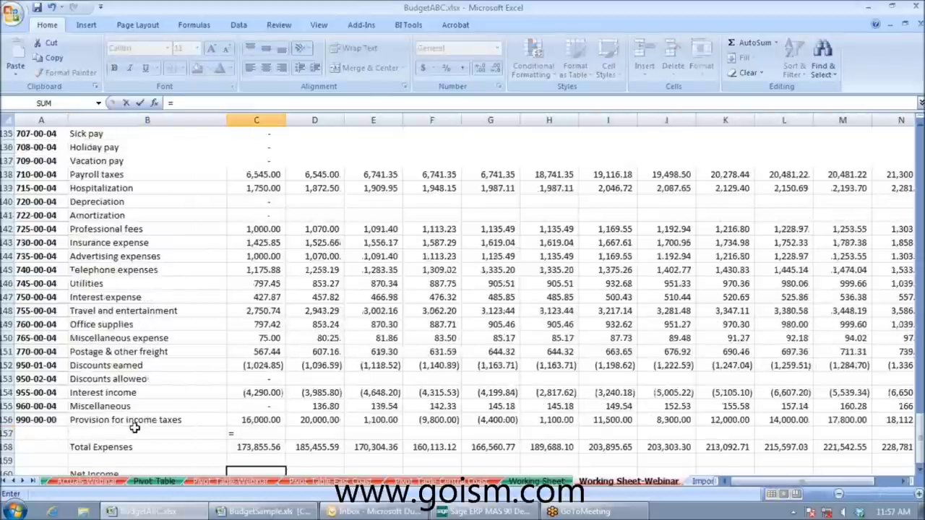
scroll(137, 410, up, 20)
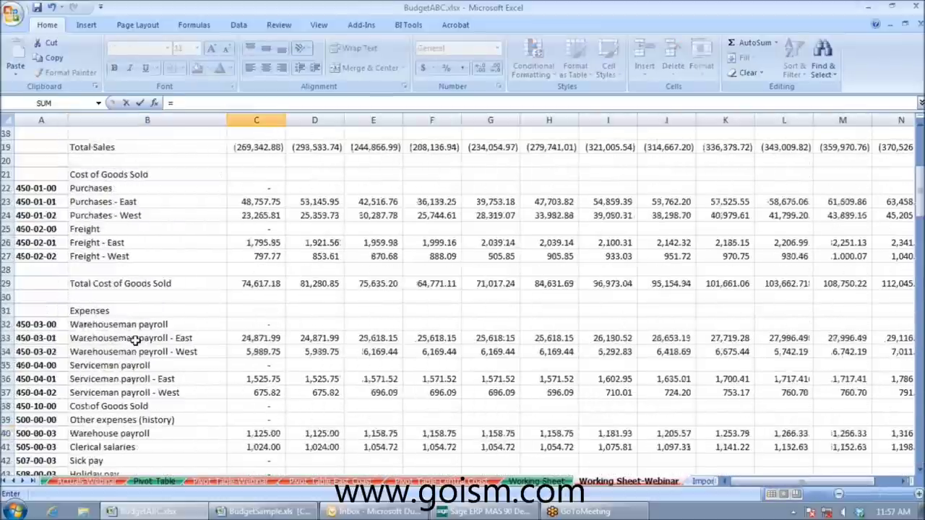
click(272, 374)
scroll(271, 370, down, 4)
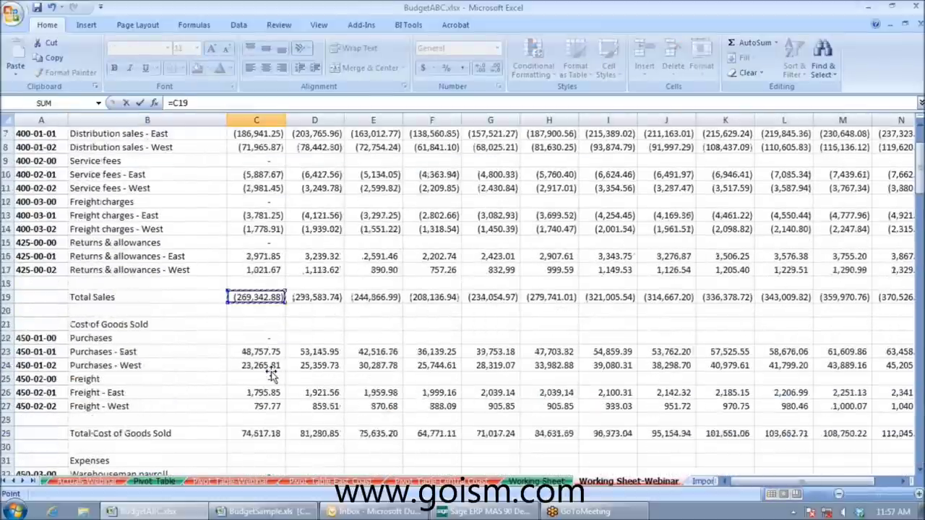
text(+)
click(256, 352)
text(+)
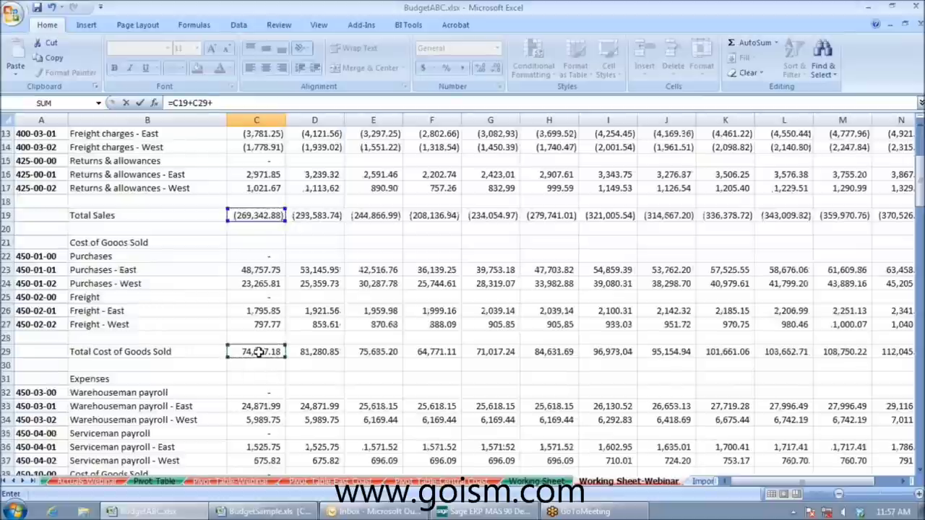
scroll(299, 271, down, 9)
scroll(281, 337, down, 20)
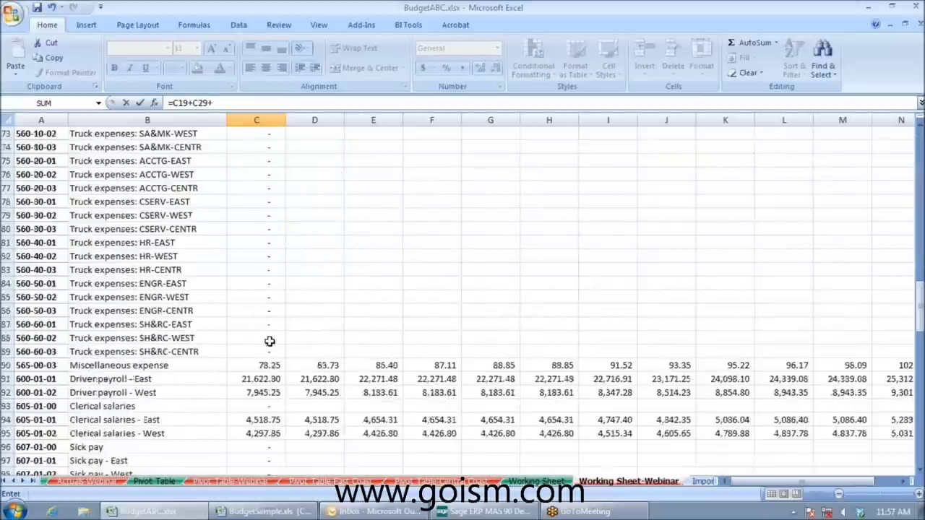
click(266, 182)
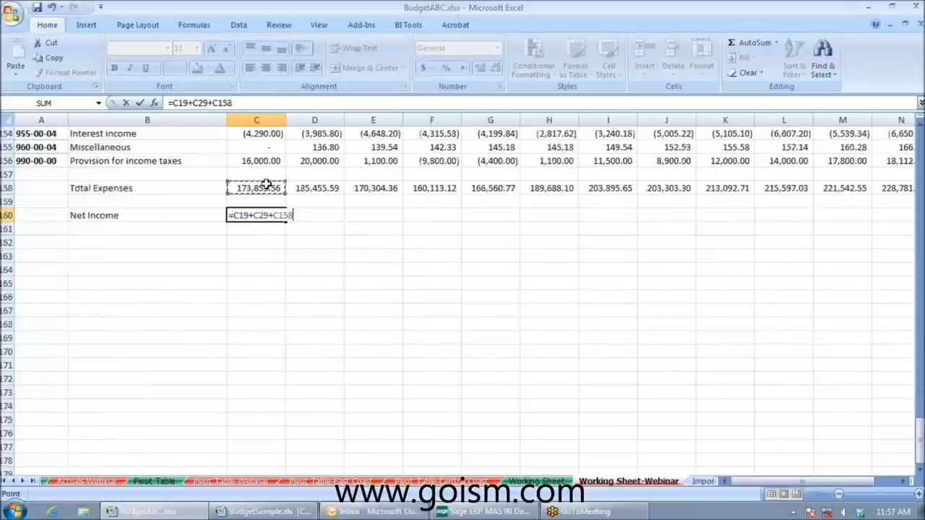
key(Return)
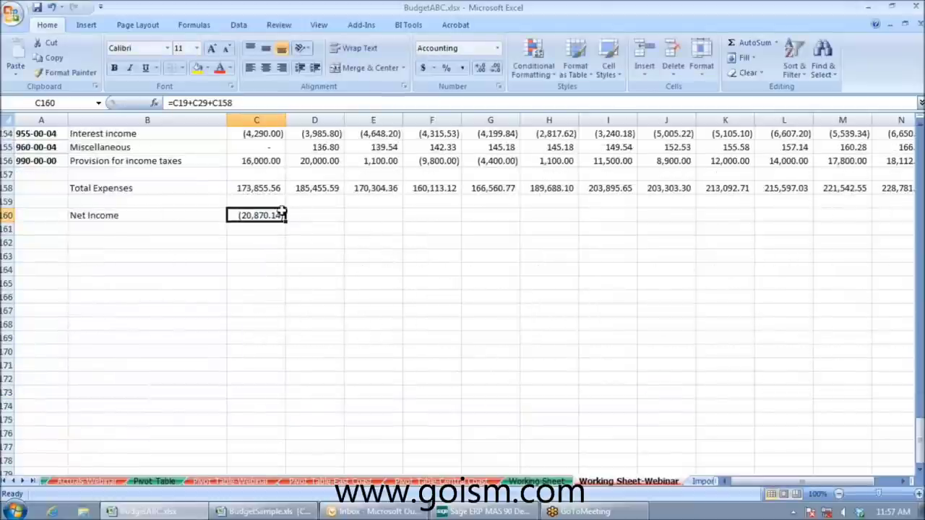
Check the C7:C17 sales total, then fill the Net Income formula across to column O.
drag(920, 443, 920, 130)
drag(258, 215, 260, 352)
drag(919, 449, 920, 438)
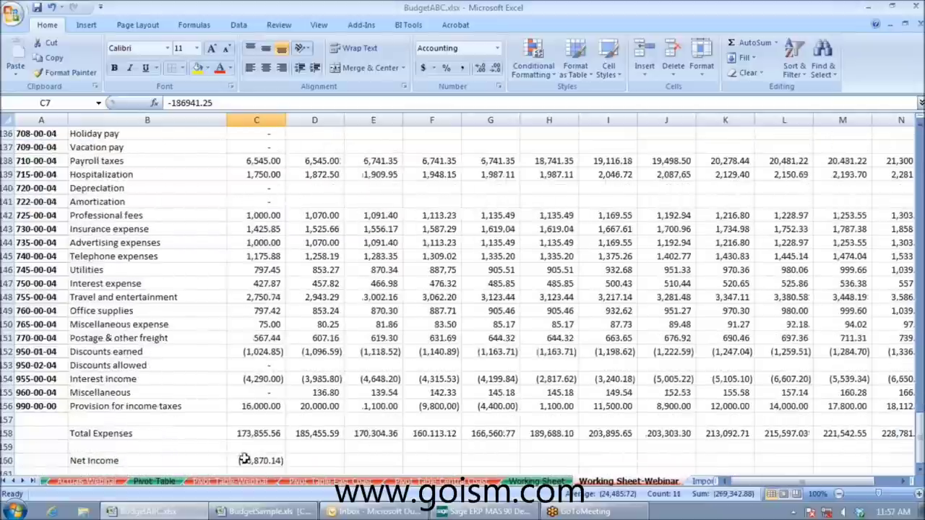
click(258, 457)
scroll(106, 370, down, 2)
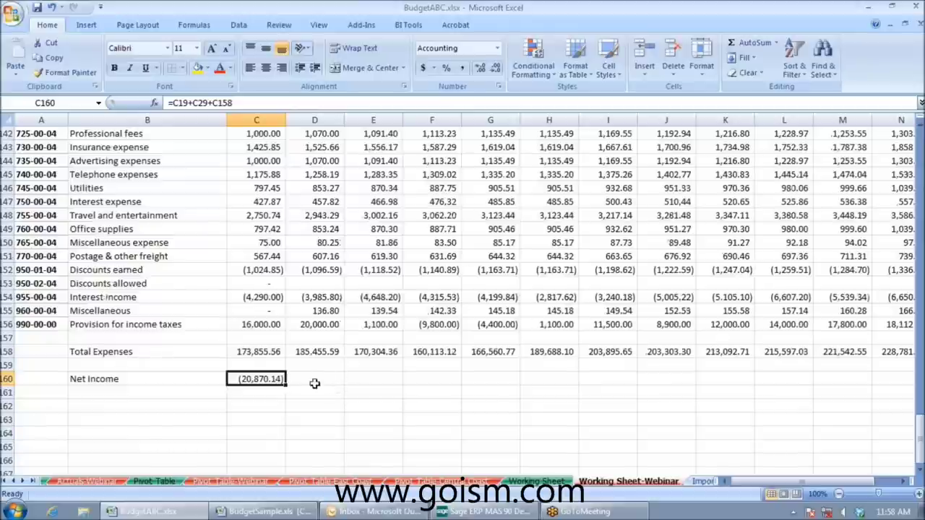
drag(287, 385, 783, 379)
drag(795, 484, 734, 483)
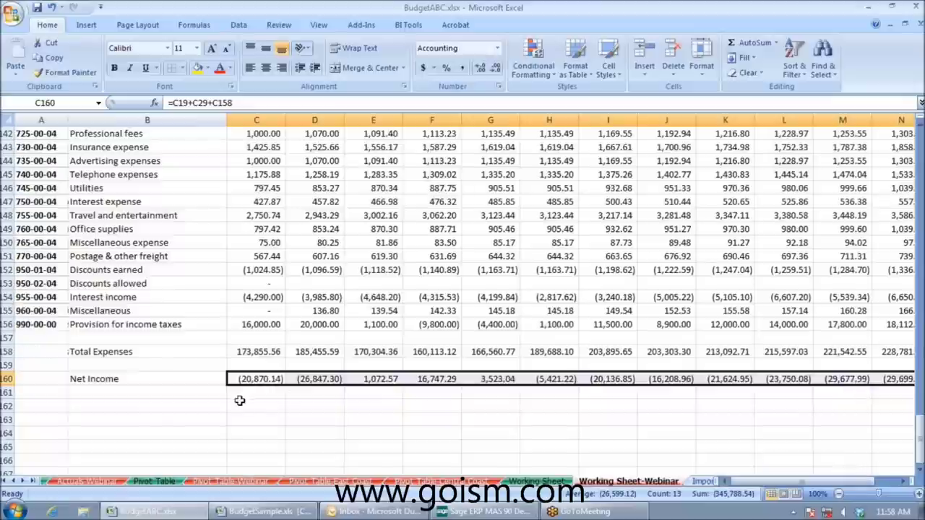
scroll(237, 399, up, 17)
scroll(238, 398, up, 20)
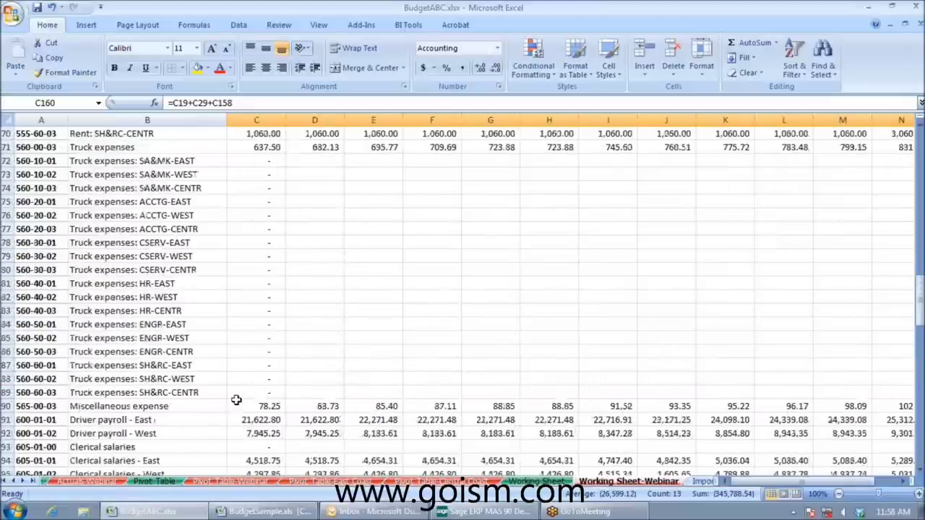
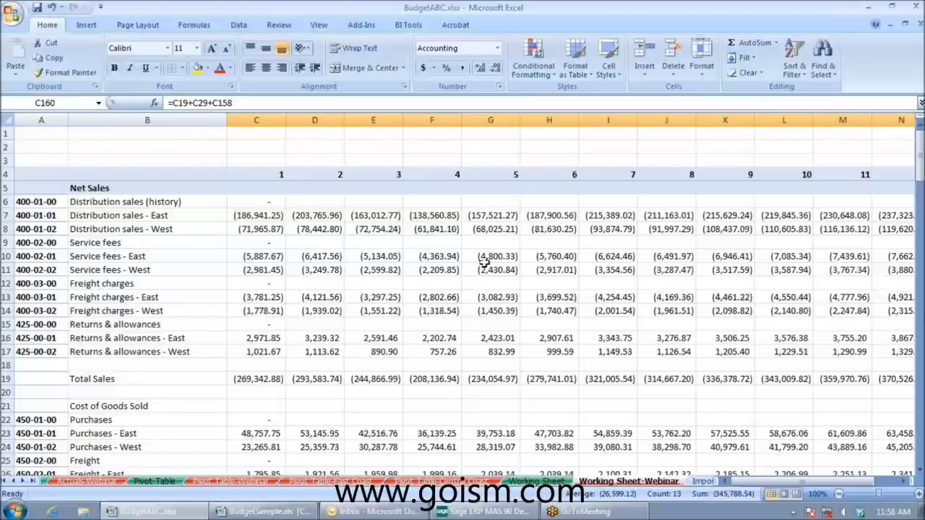
Enter the title '2009 Actuals' in cell B1.
click(118, 133)
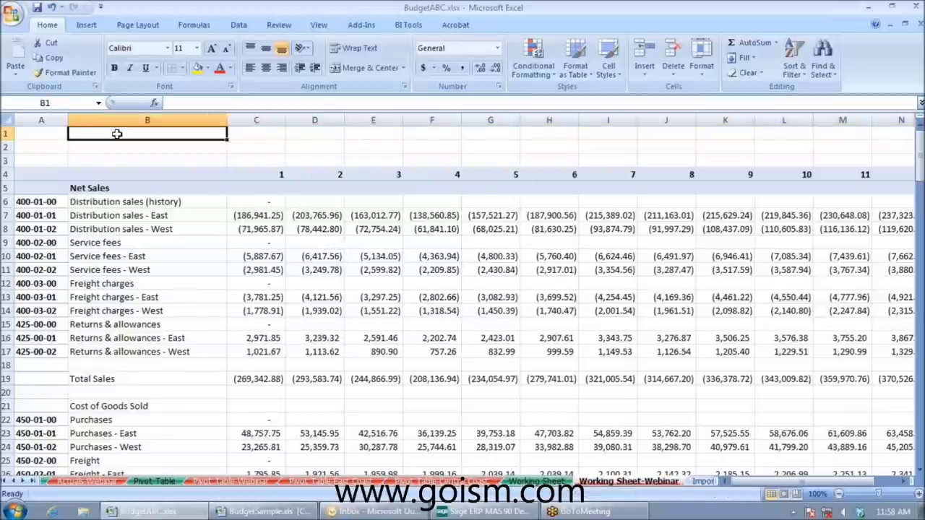
text(2009 Act)
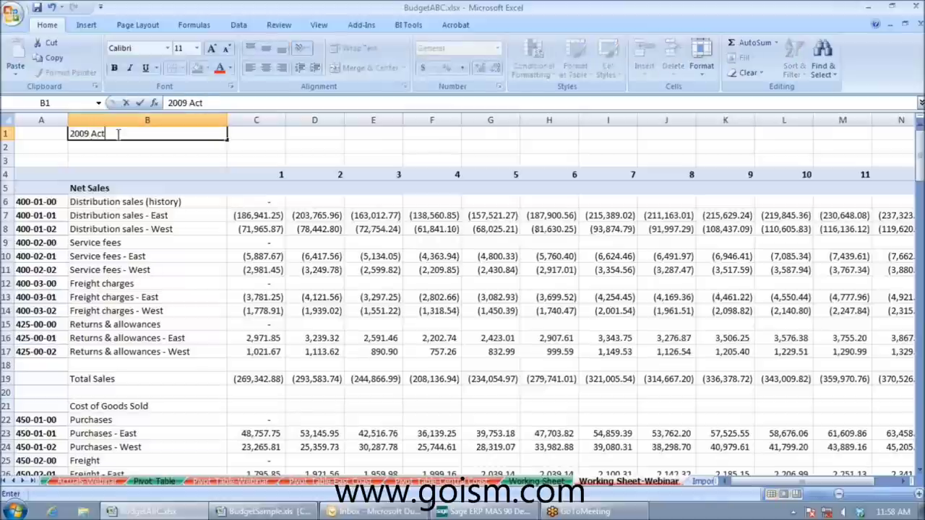
text(uals)
key(Return)
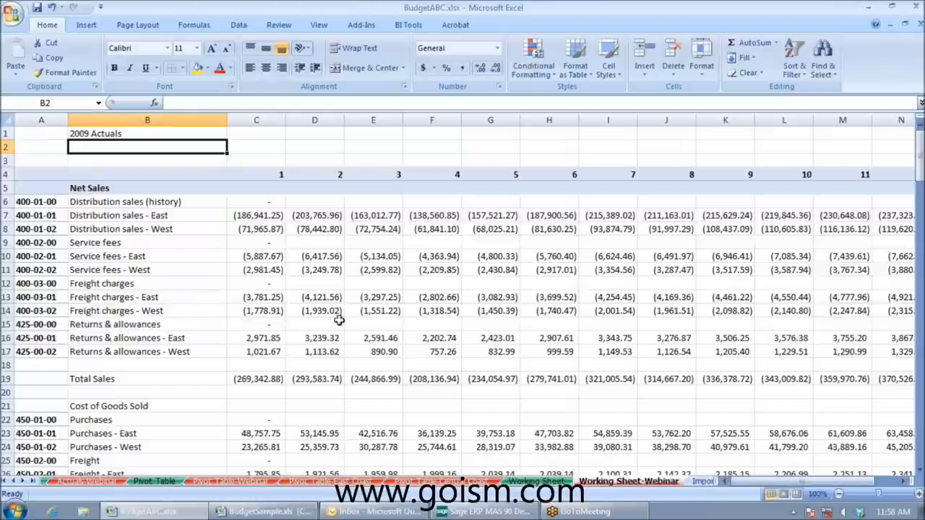
Zoom to 90% and widen columns C through O so the period amounts display fully.
drag(777, 486, 787, 490)
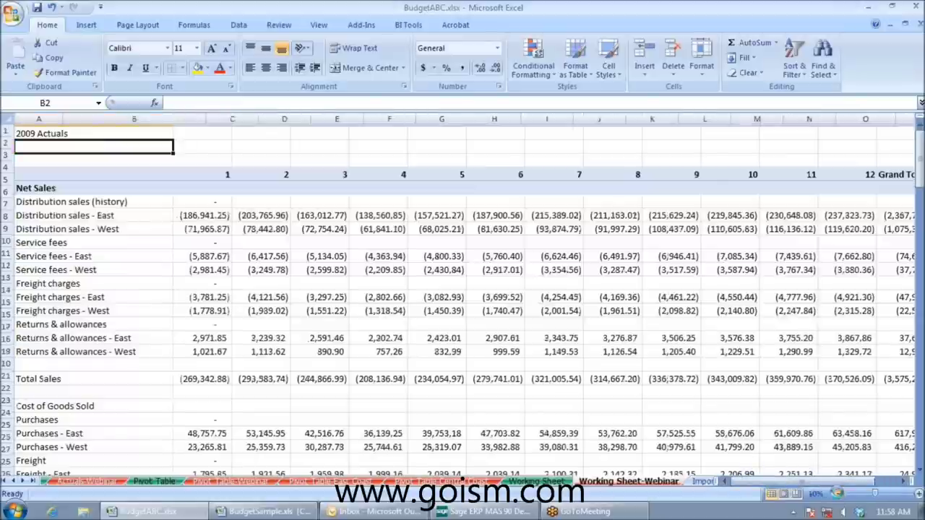
click(838, 494)
drag(865, 119, 259, 118)
drag(758, 484, 772, 485)
click(799, 168)
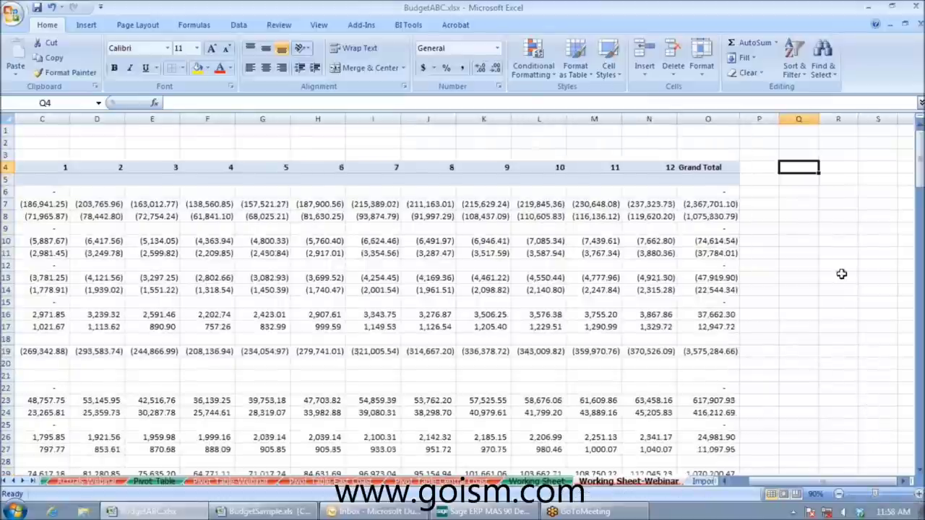
click(844, 142)
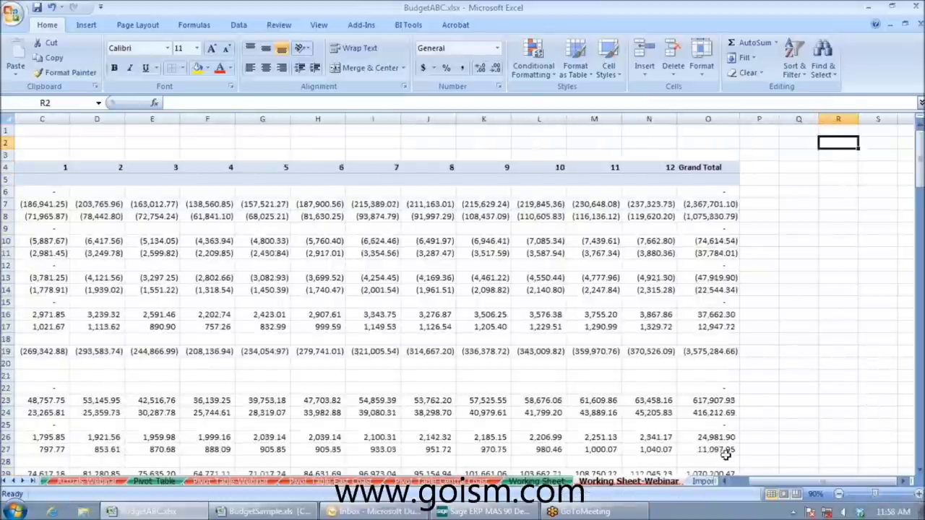
On the Working Sheet, review the Workspace heading and its period numbers 1 through 12.
click(535, 482)
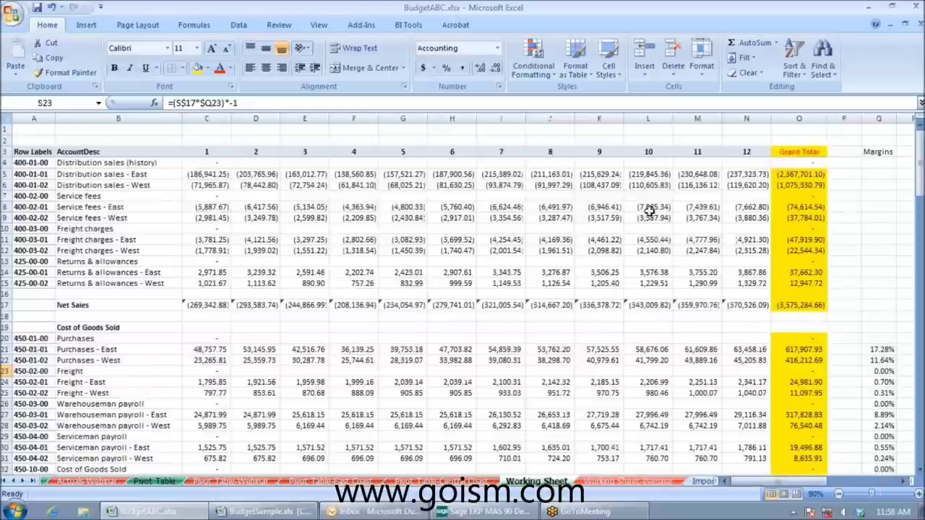
click(648, 207)
key(Up)
key(Up)
key(Up)
key(Up)
key(Up)
key(Up)
key(Up)
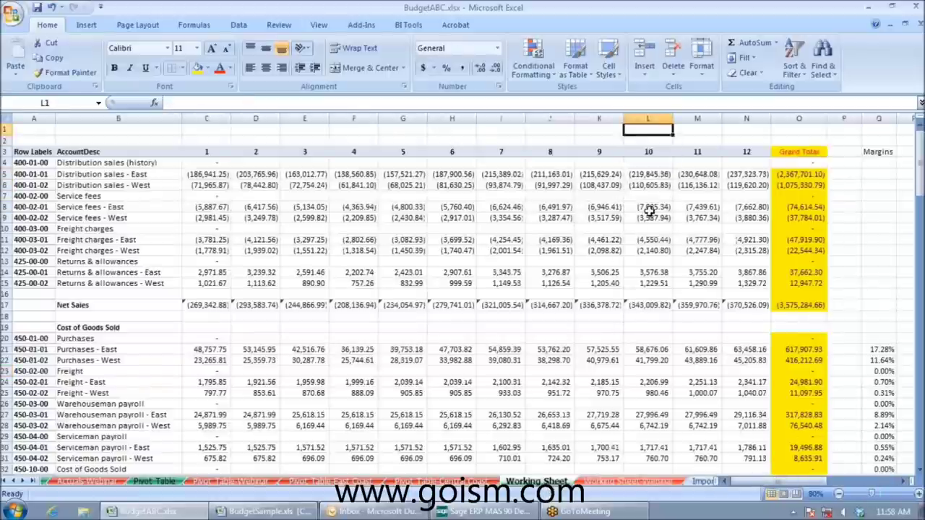
key(Right)
key(Right)
key(Right)
key(Right)
key(Right)
key(Right)
key(Right)
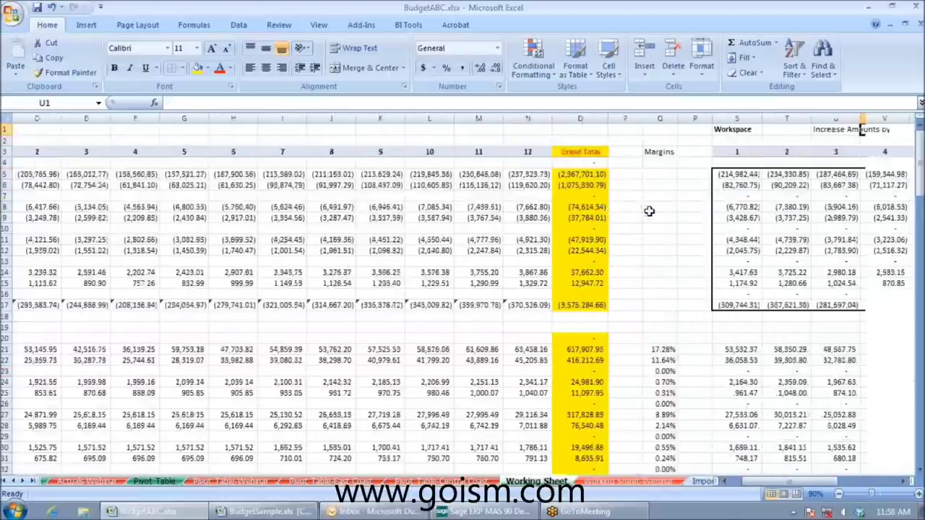
key(Down)
key(Down)
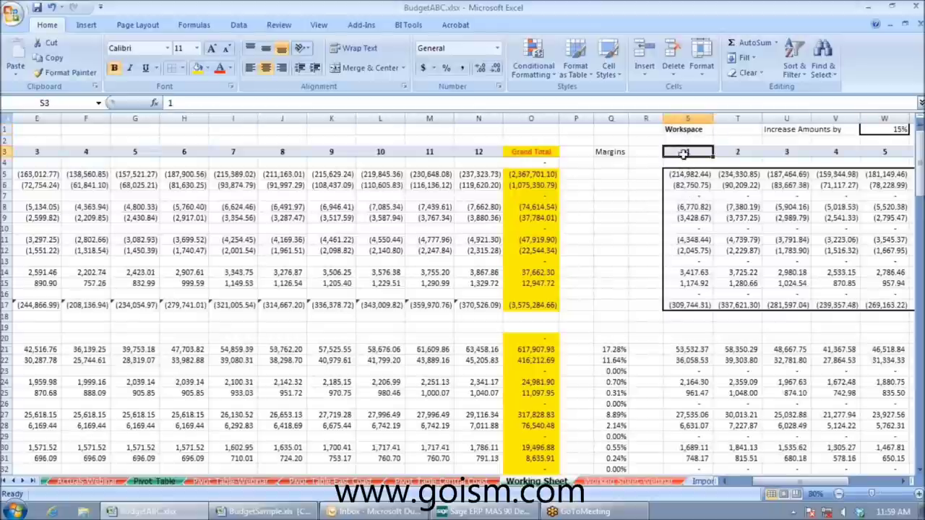
key(Right)
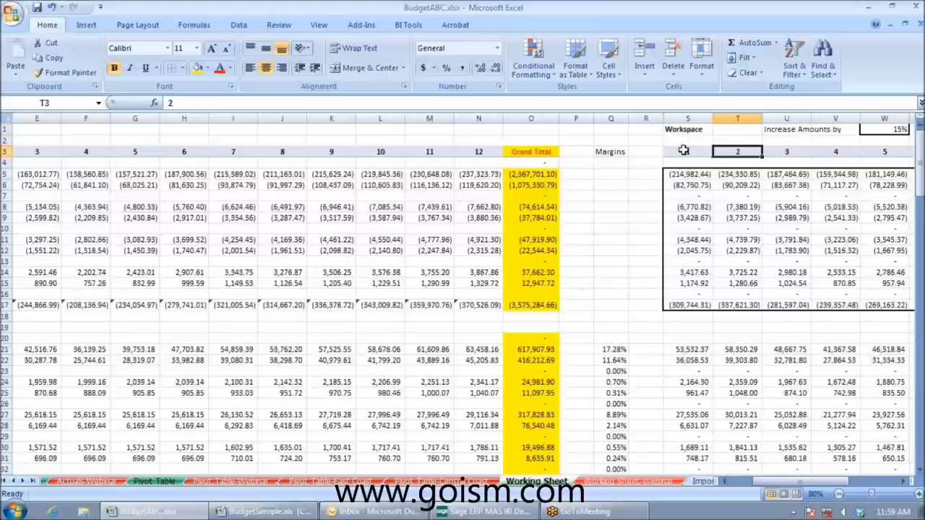
key(Right)
key(Right)
key(Right)
key(Right)
key(Right)
key(Right)
key(Right)
key(Right)
key(Right)
key(Right)
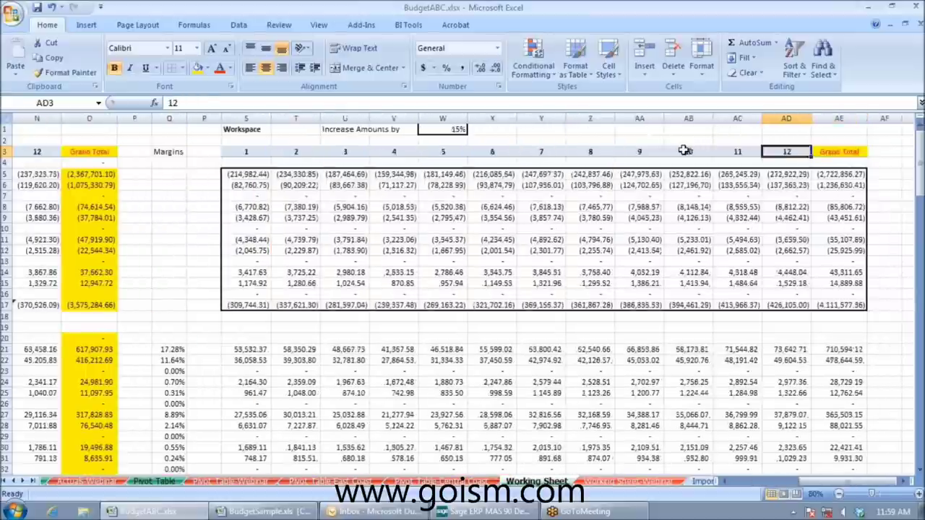
key(Left)
key(Left)
key(Left)
key(Left)
key(Left)
key(Left)
key(Left)
key(Left)
key(Left)
key(Left)
key(Left)
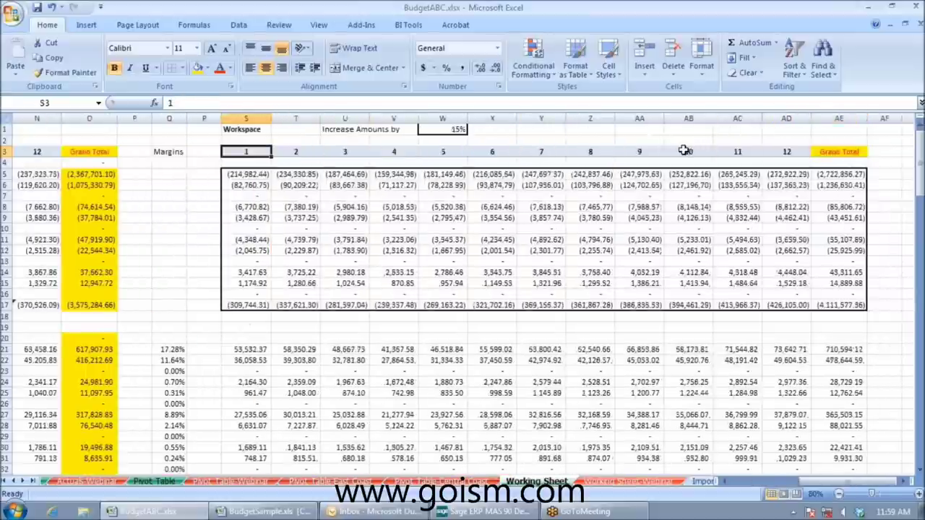
Fill column R with black as a divider between actuals and the Workspace.
click(206, 118)
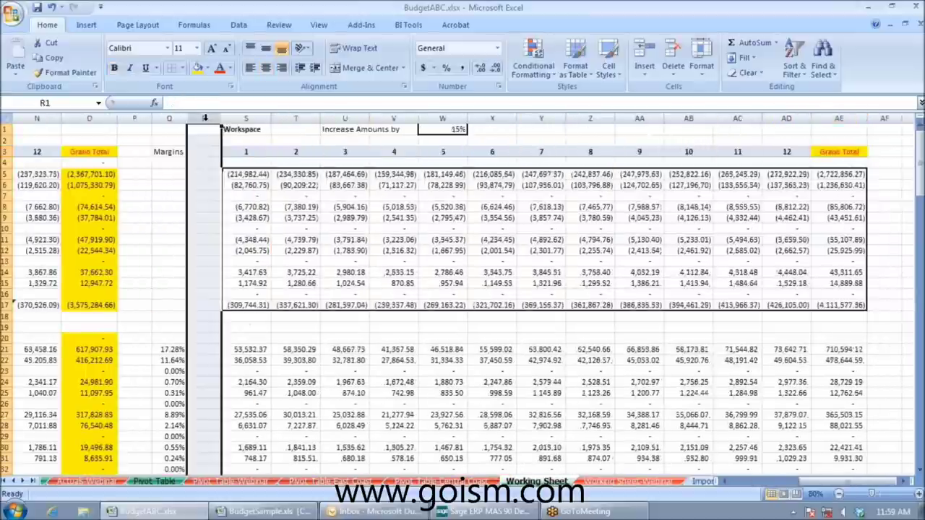
right_click(206, 118)
click(206, 67)
click(208, 97)
Review the Workspace increase formulas in S5 and S11 against the 15% rate in W1.
click(249, 239)
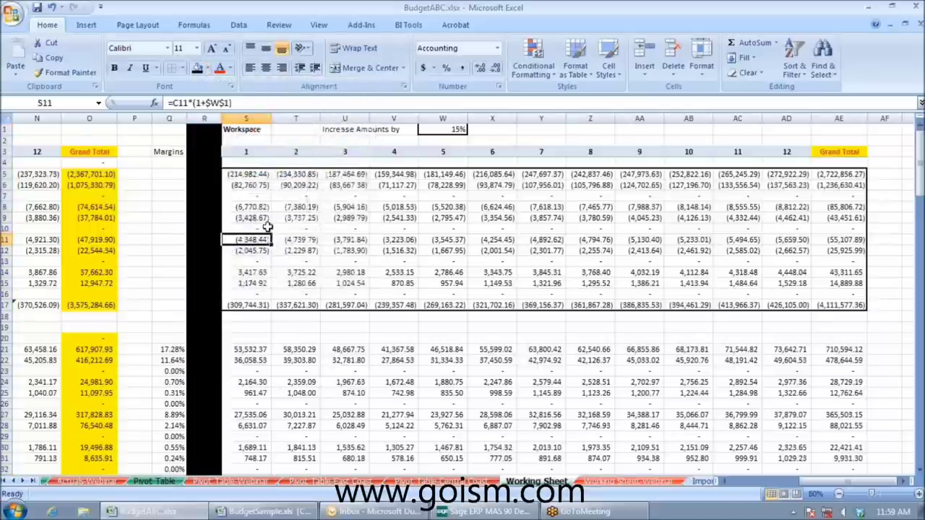
click(249, 174)
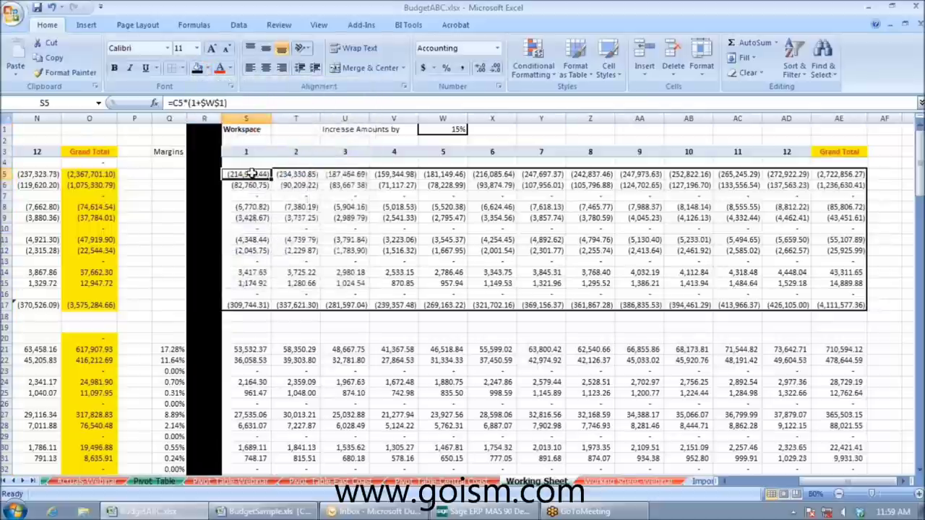
key(Up)
key(Up)
key(Up)
key(Up)
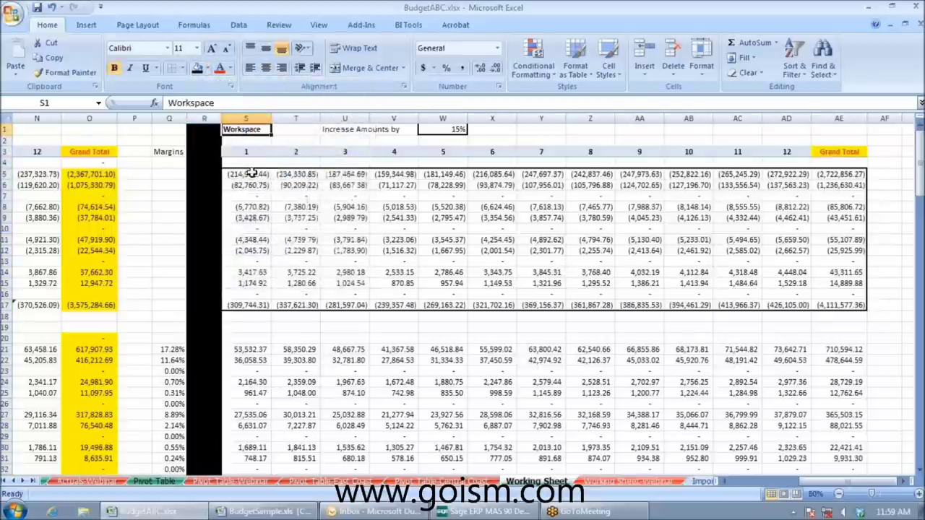
key(Right)
key(Right)
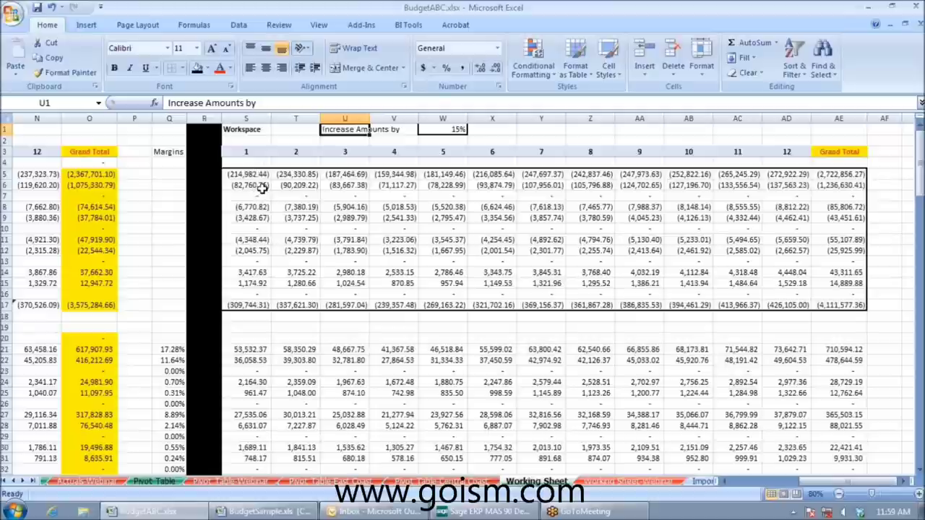
click(445, 129)
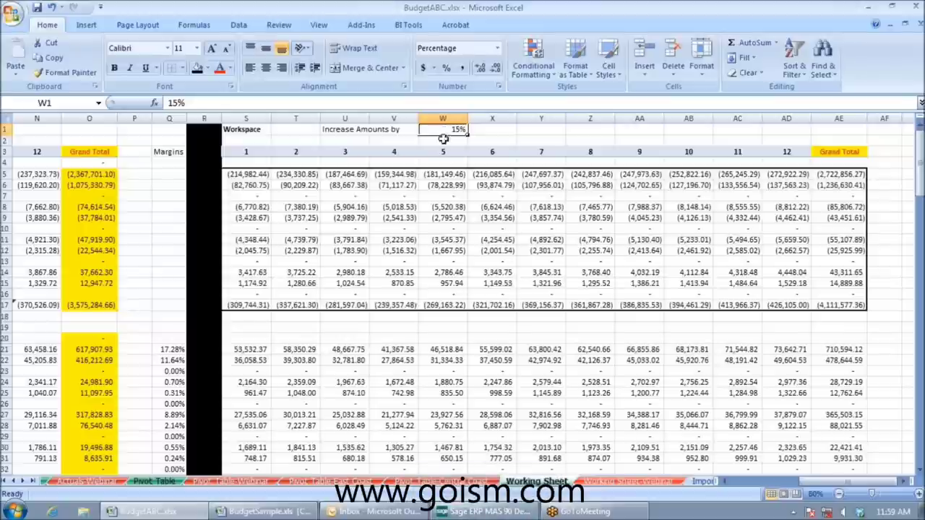
click(253, 176)
key(Left)
key(Left)
key(Left)
key(Left)
key(Left)
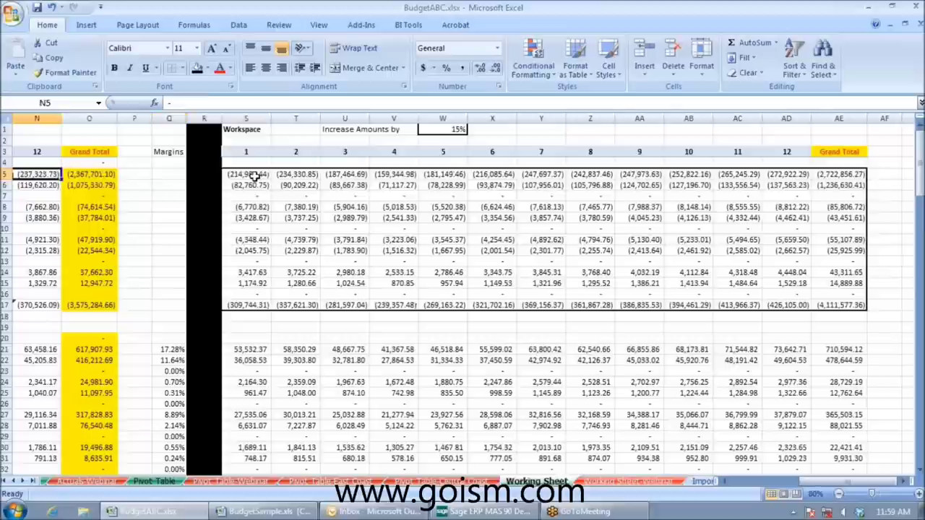
key(Left)
key(Right)
key(Right)
key(Right)
key(Right)
key(Right)
key(Right)
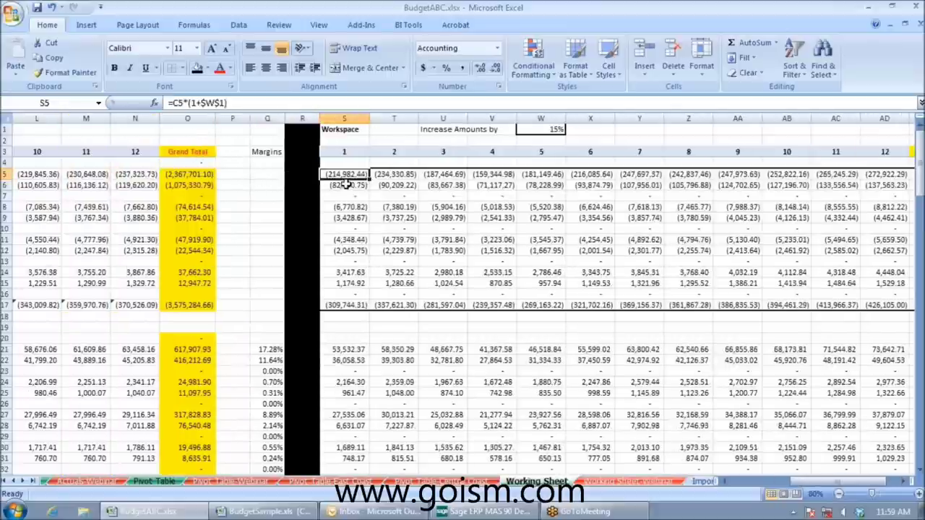
click(538, 130)
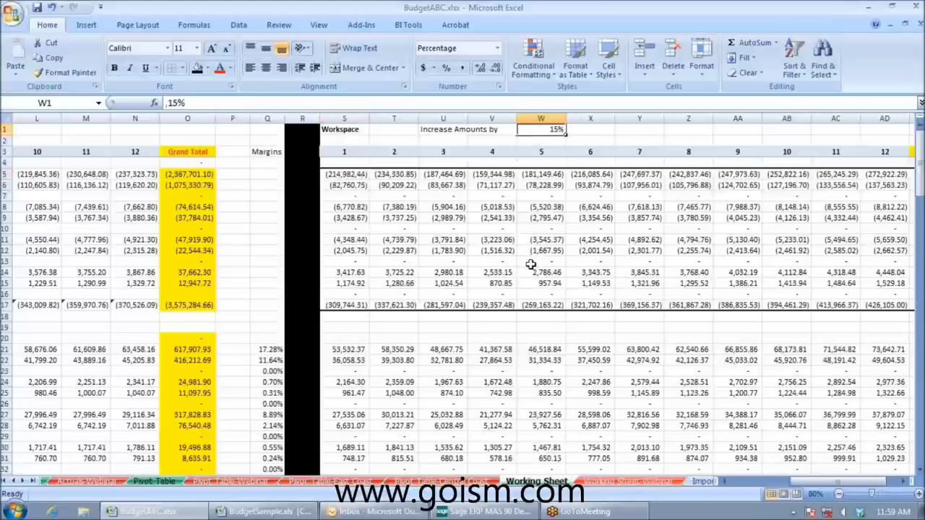
click(345, 175)
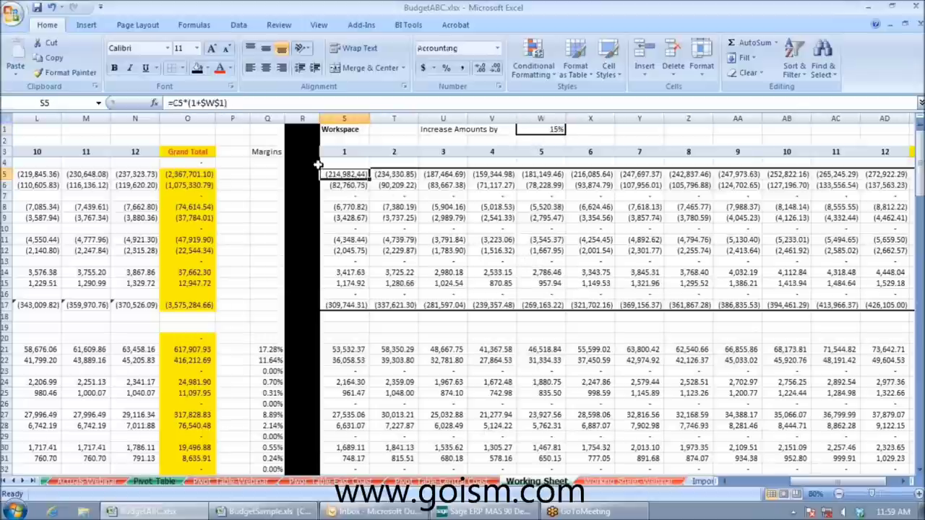
click(228, 103)
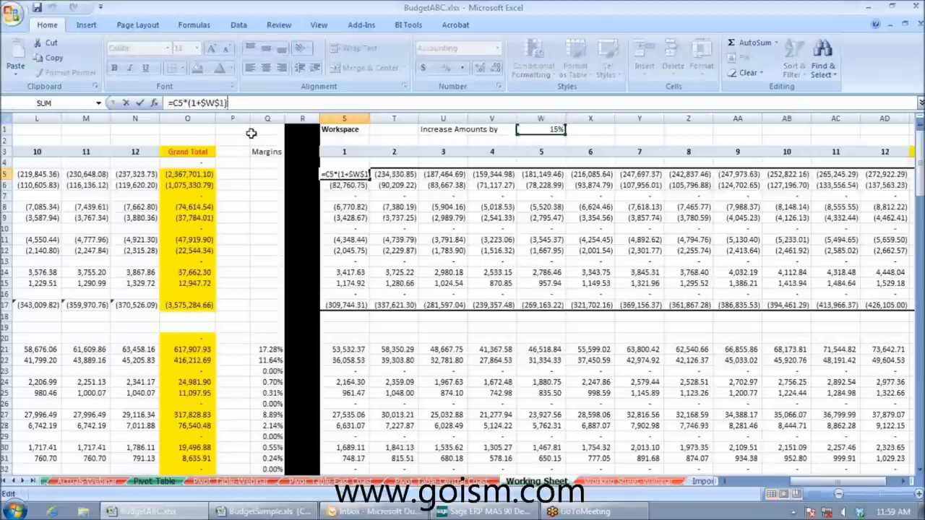
drag(245, 104, 172, 104)
key(BackSpace)
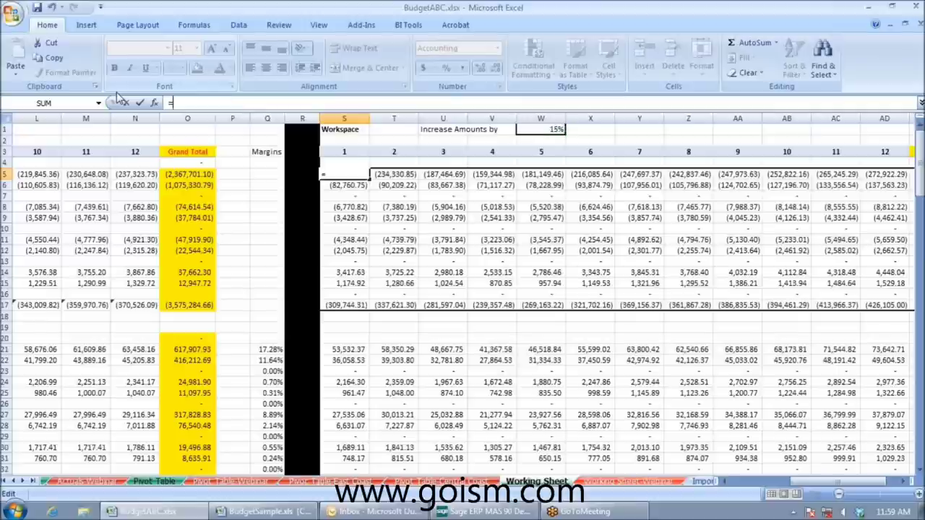
drag(817, 486, 730, 489)
click(206, 174)
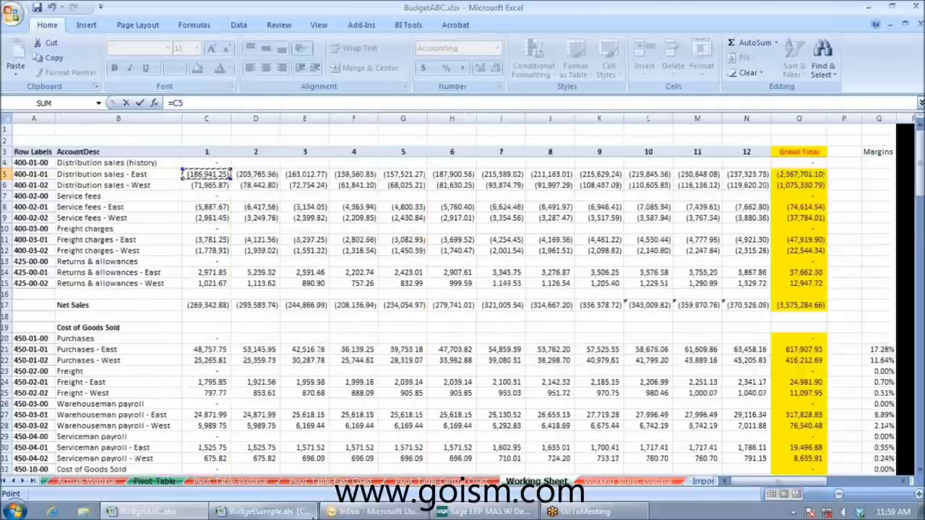
text(*)
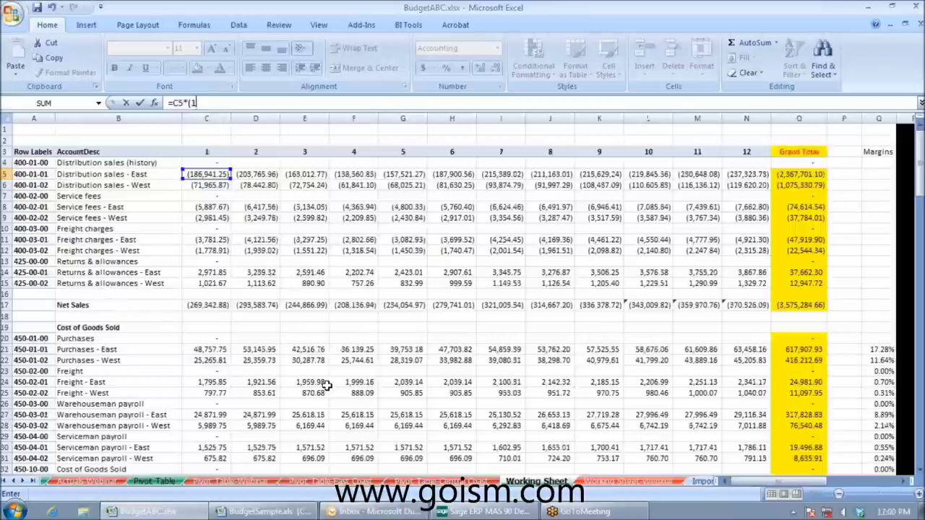
text((1+)
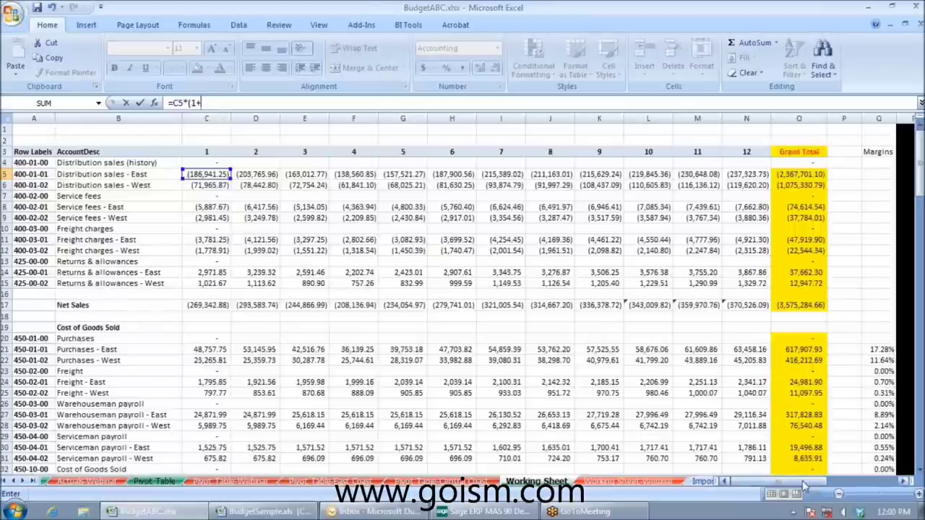
drag(733, 481, 861, 472)
click(541, 132)
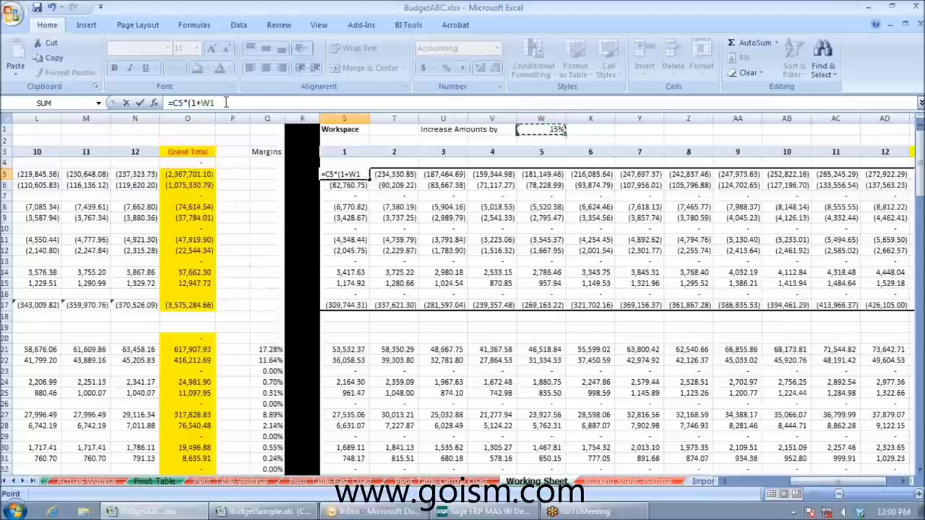
key(F4)
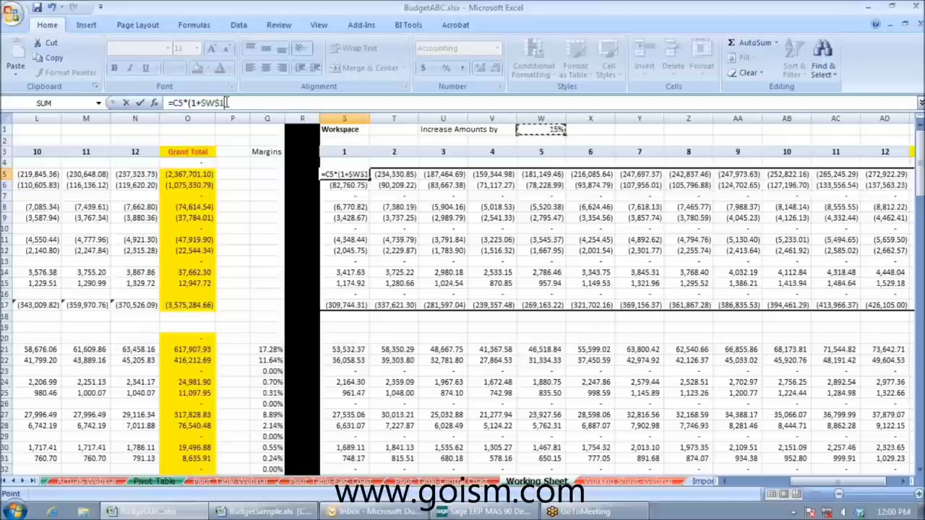
text())
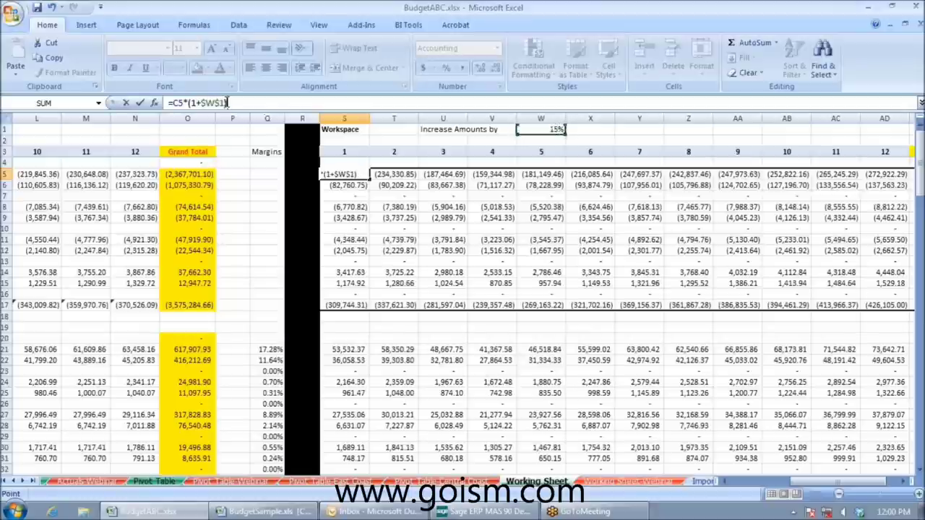
key(ctrl+Return)
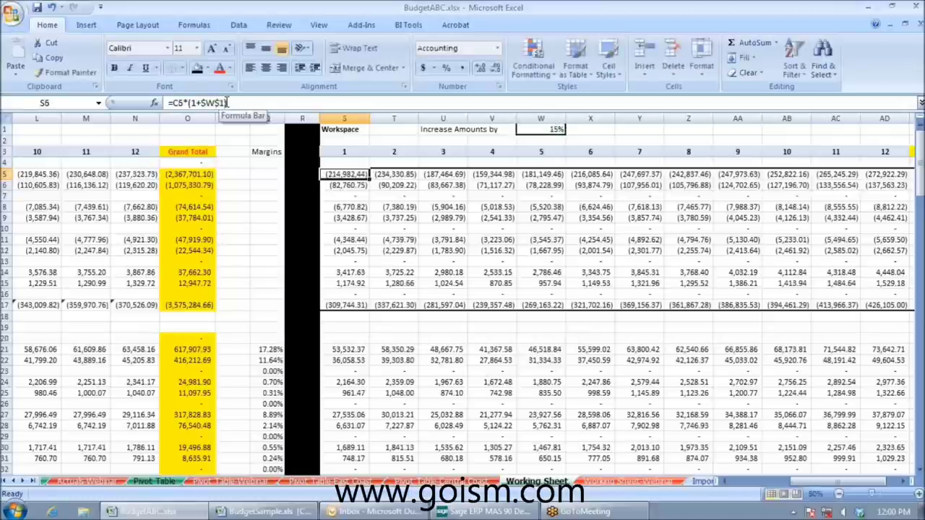
click(553, 128)
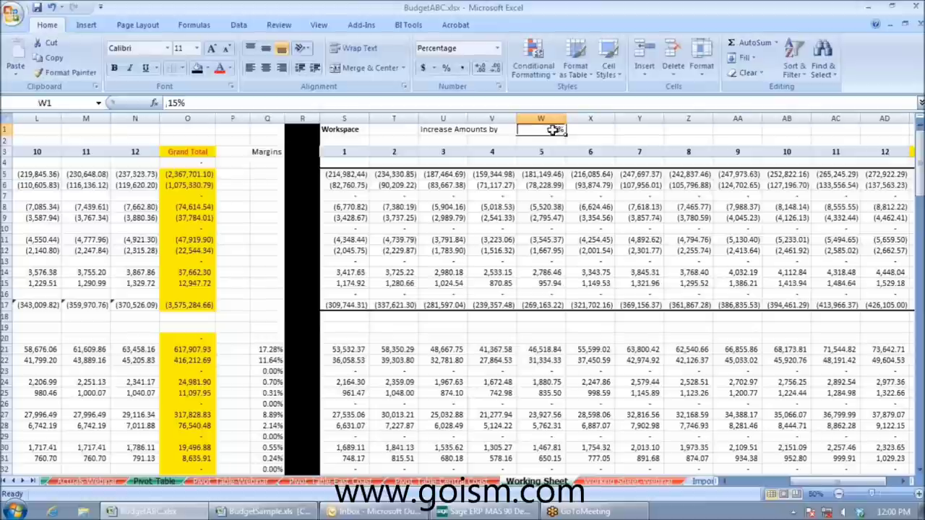
click(354, 176)
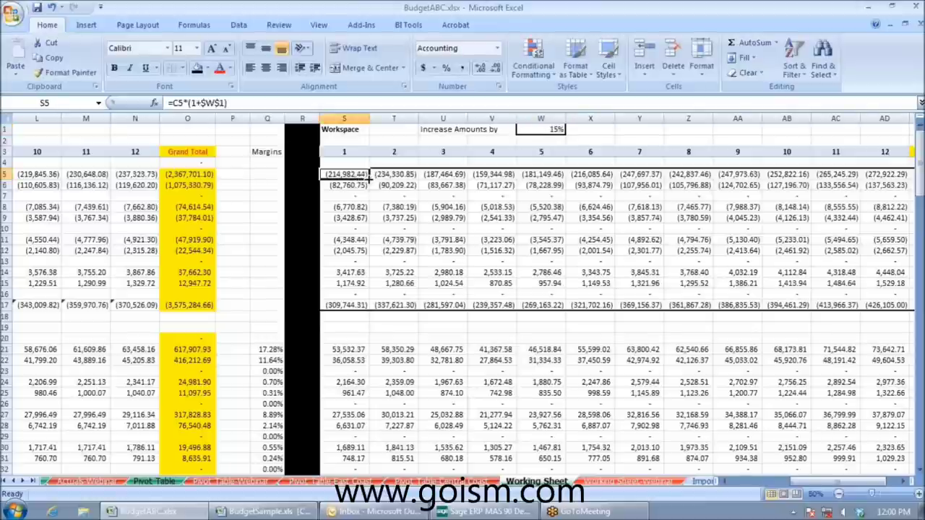
Try filling the S5 formula down column S, then undo the fill.
mouse_move(370, 180)
mouse_down()
mouse_move(372, 243)
mouse_move(372, 194)
mouse_up()
click(350, 185)
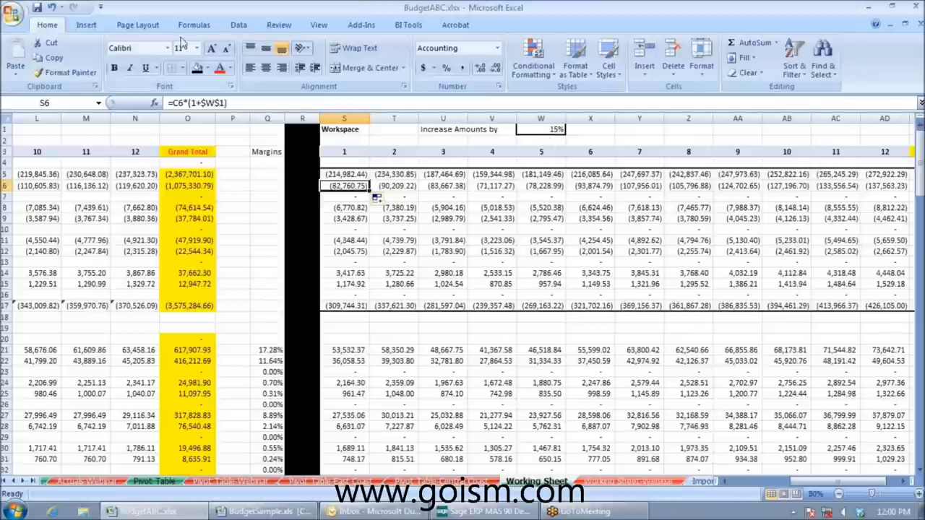
click(63, 12)
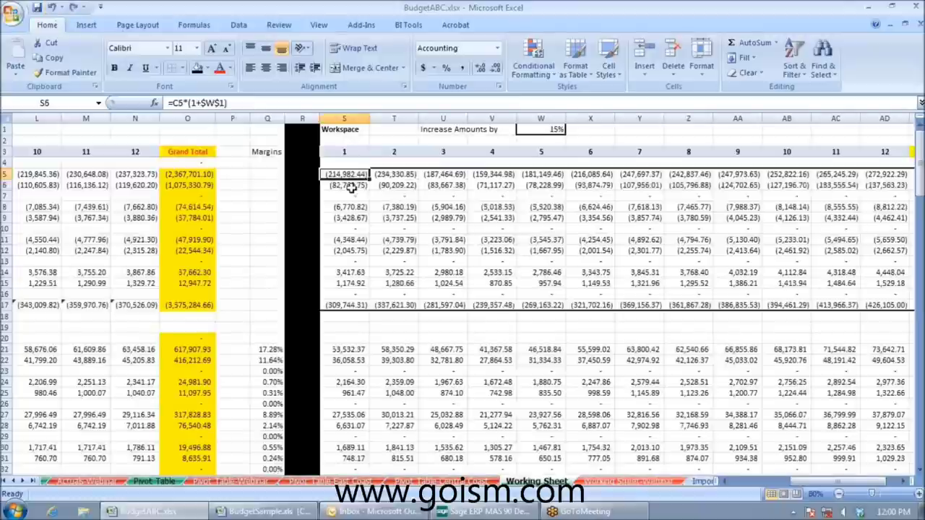
Copy S5 and paste it through Paste Special into S5:AE17, then check X9's formula.
key(ctrl+c)
key(shift+Down)
key(shift+Down)
key(shift+Down)
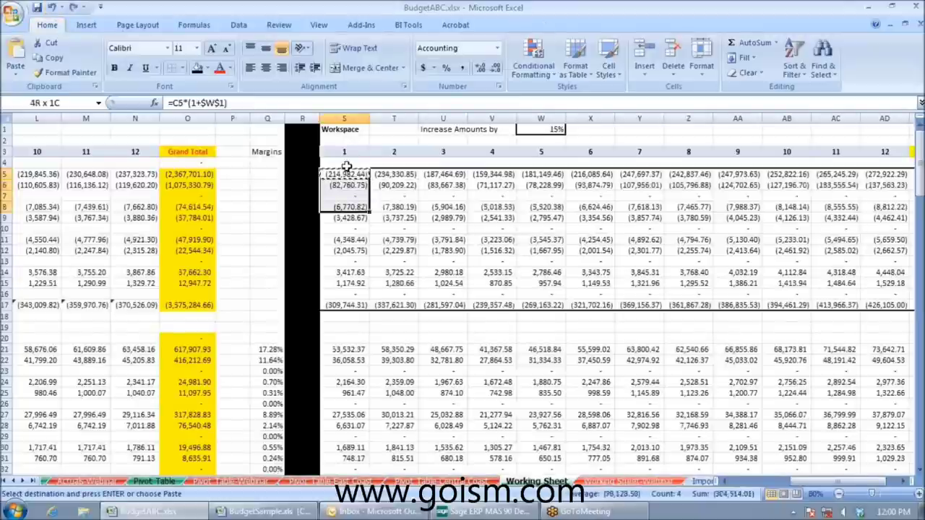
key(shift+Down)
key(shift+Down)
key(shift+Down)
key(shift+Down)
key(shift+Down)
key(shift+Down)
key(shift+Down)
key(shift+Down)
key(shift+Down)
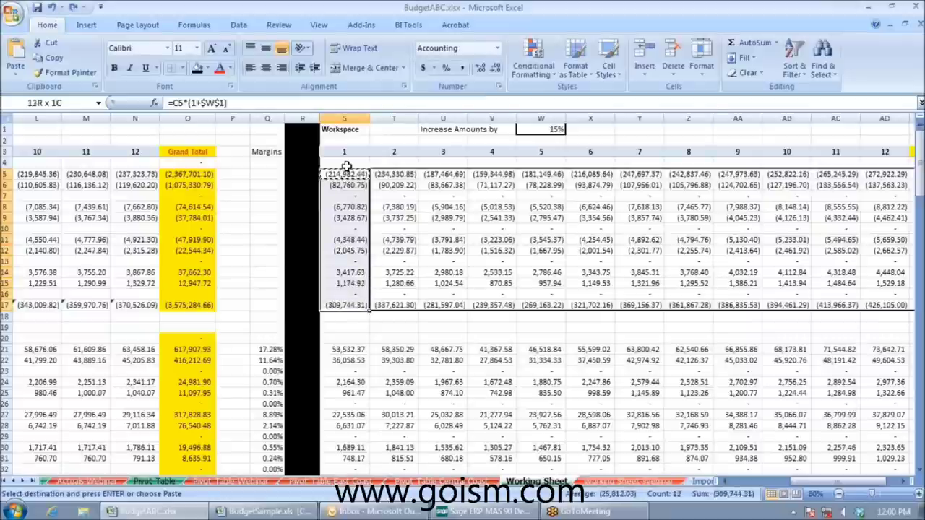
key(shift+Right)
key(shift+Right)
key(shift+Right)
key(shift+Right)
key(shift+Right)
key(shift+Right)
key(shift+Right)
key(shift+Right)
key(shift+Right)
key(shift+Right)
key(shift+Right)
key(shift+Right)
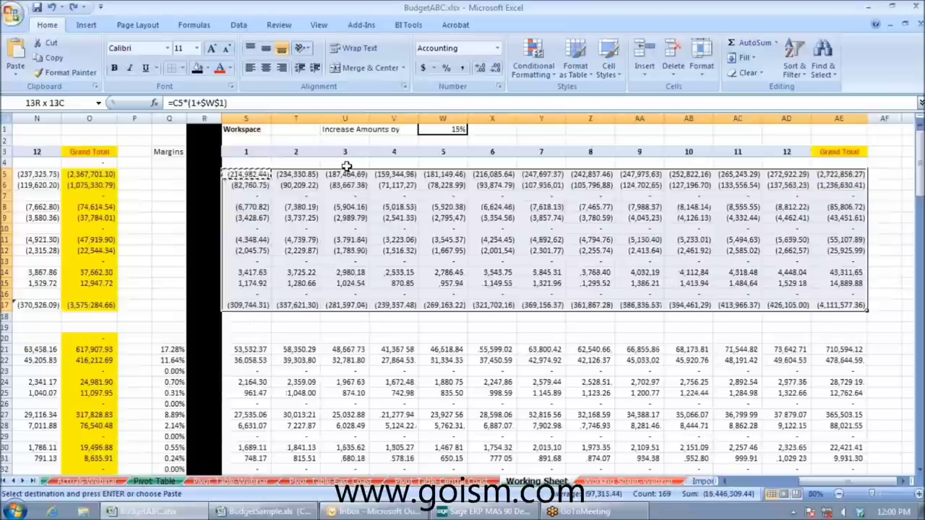
key(alt+e)
key(s)
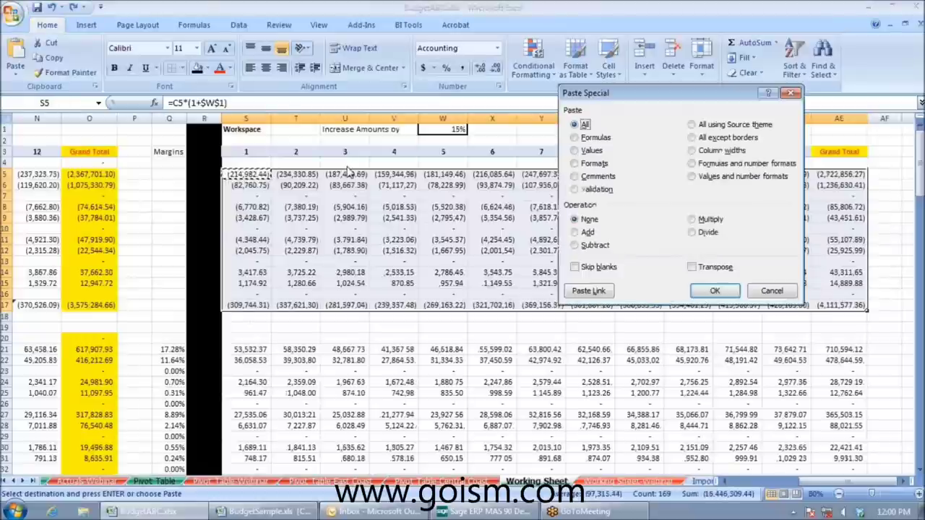
click(576, 140)
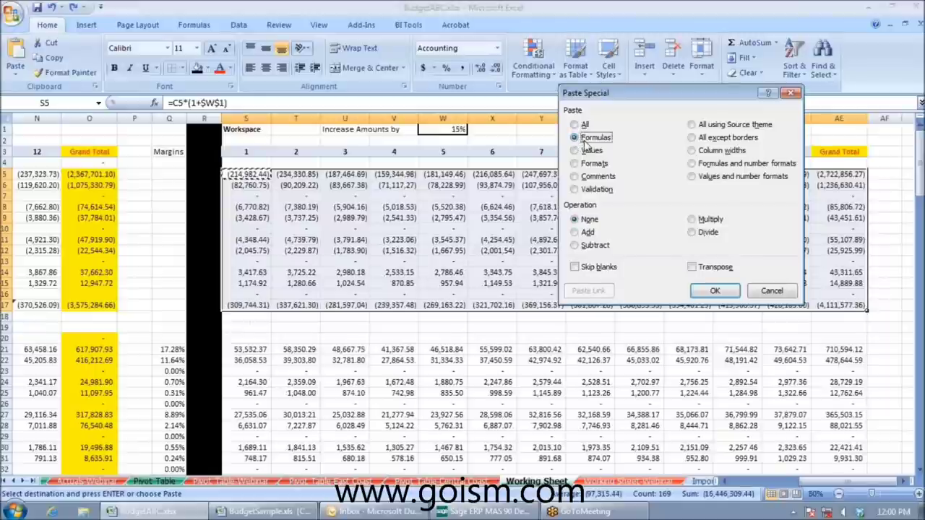
click(715, 291)
key(ctrl+c)
click(492, 220)
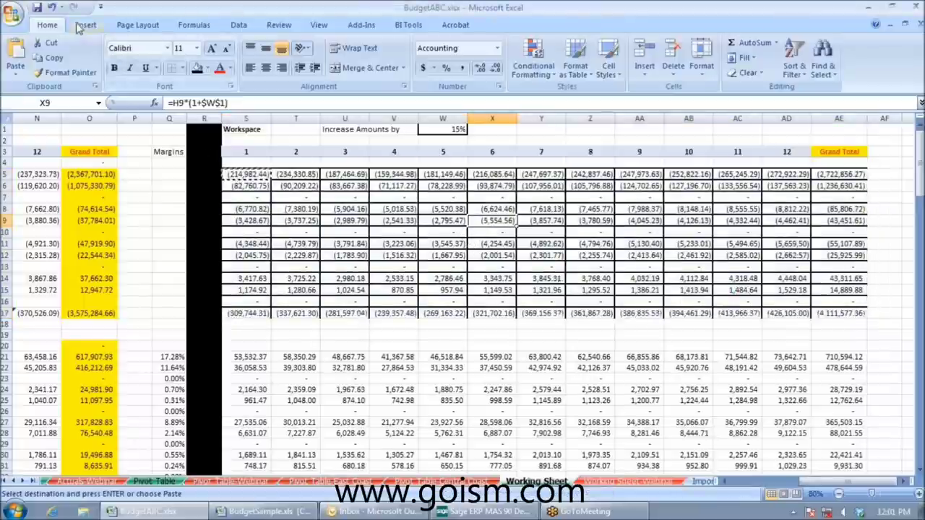
Undo the paste and re-paste into S5:AE17 as formulas only, keeping the borders.
click(53, 9)
right_click(257, 200)
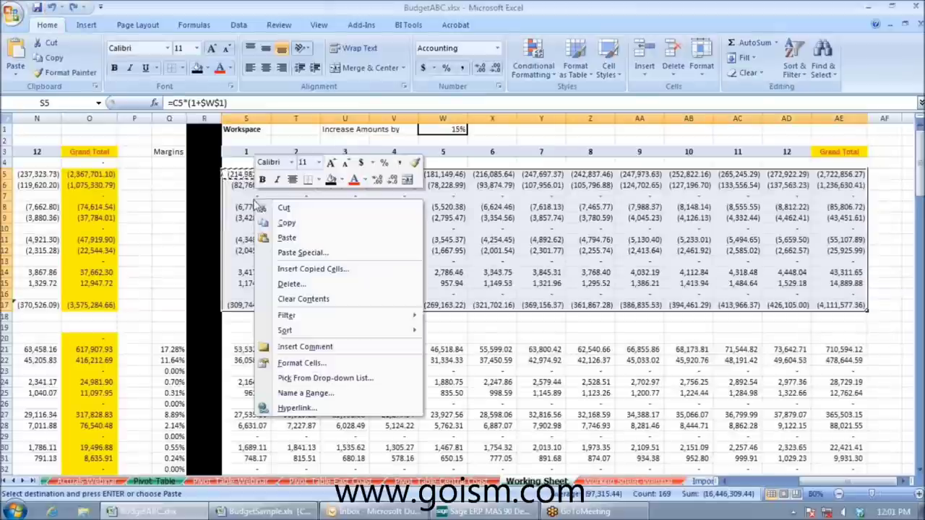
click(297, 254)
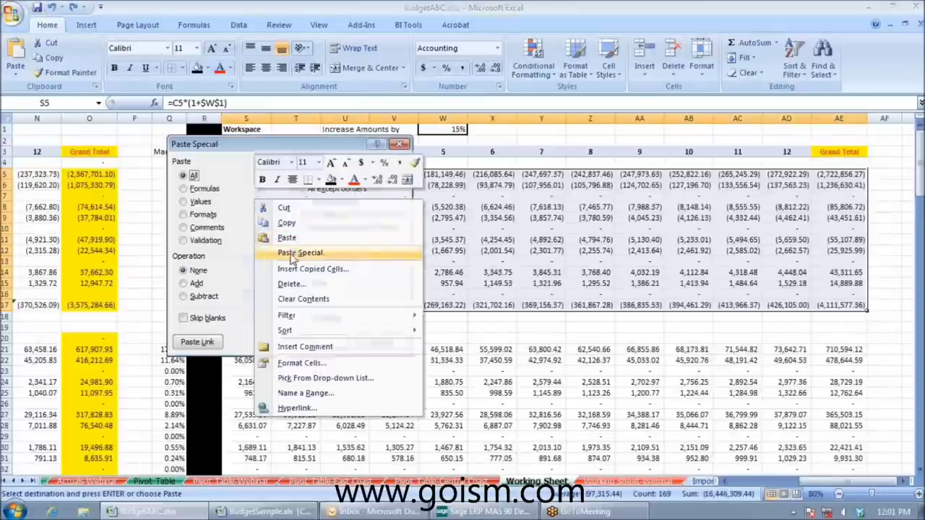
click(205, 190)
click(323, 342)
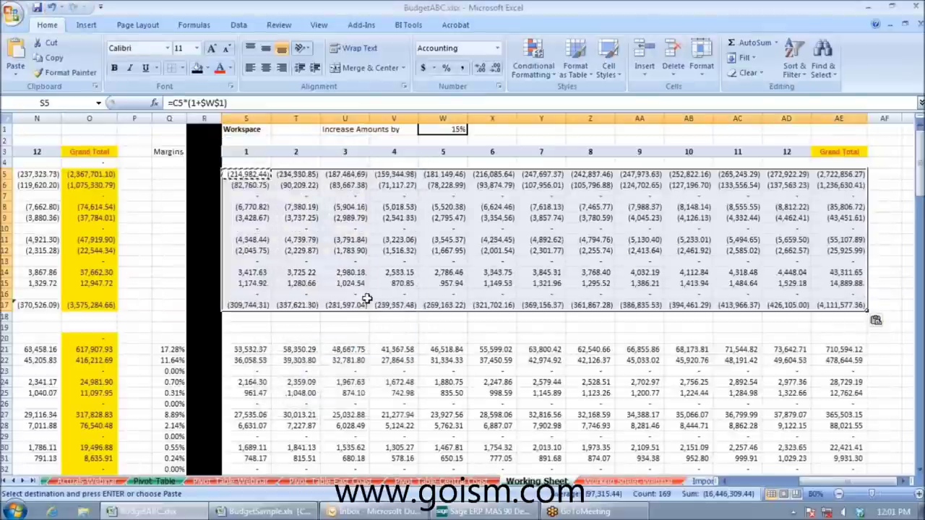
Check the pasted formulas, including AD5's =N5*(1+$W$1), and inspect the S22 cost formula.
key(Down)
key(Down)
key(Down)
key(Down)
key(Down)
key(Down)
key(Down)
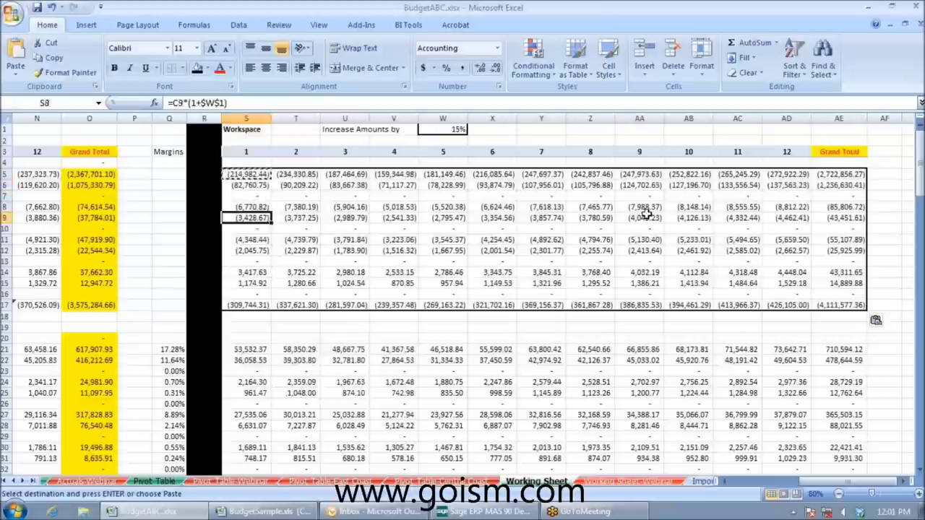
key(Right)
key(Right)
key(Right)
key(Right)
key(Right)
key(Right)
key(Right)
key(Right)
key(Right)
key(Right)
key(Right)
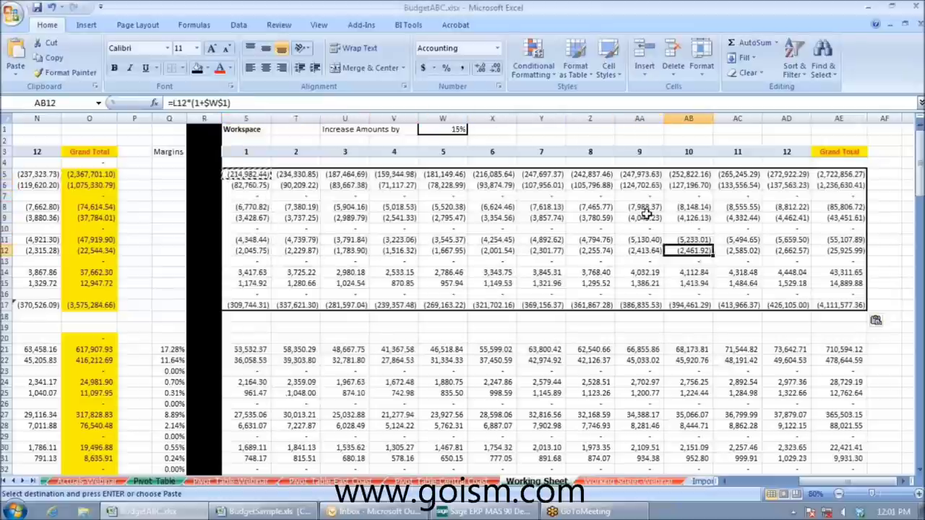
key(Down)
key(Down)
key(Up)
key(Up)
key(Up)
key(Up)
key(Up)
key(Up)
key(Up)
key(Up)
key(Up)
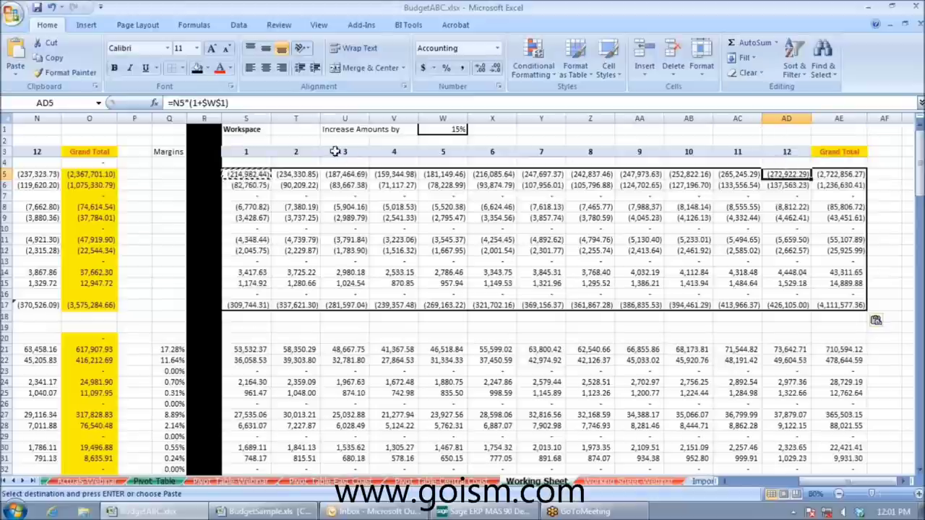
click(176, 103)
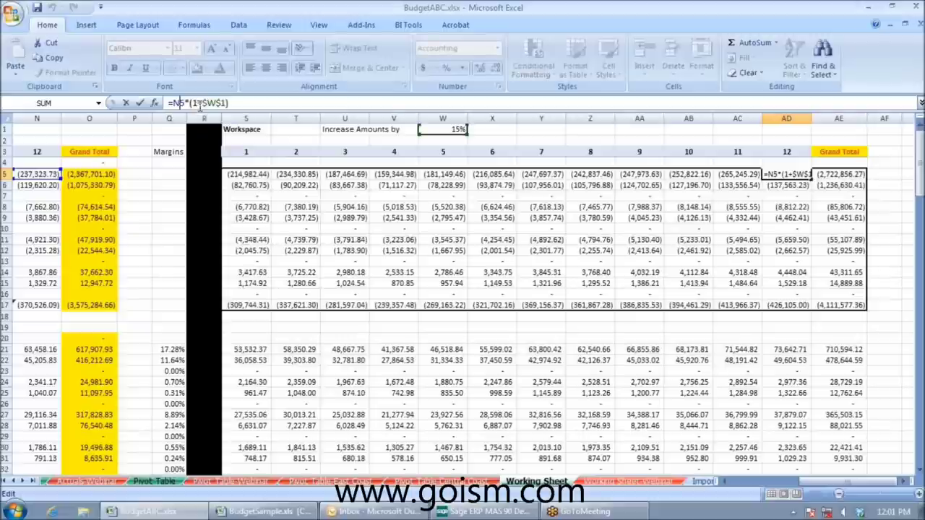
key(Return)
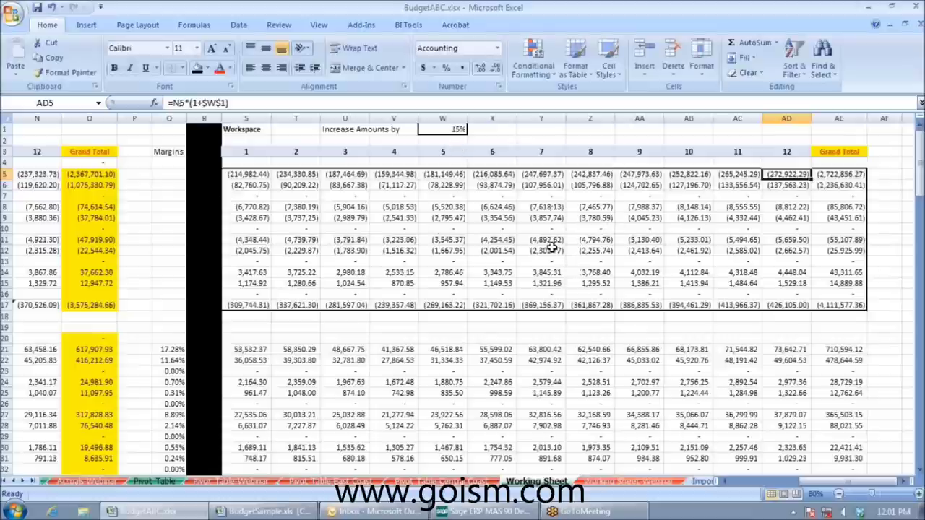
scroll(552, 247, down, 2)
click(247, 293)
key(Down)
key(Down)
key(Down)
key(Down)
key(Down)
key(Down)
key(Down)
key(Down)
key(Down)
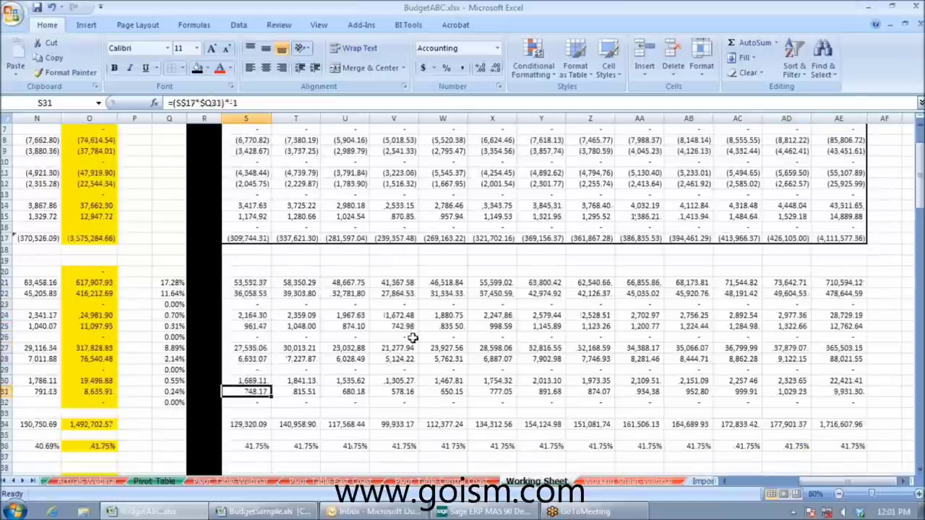
drag(820, 485, 813, 490)
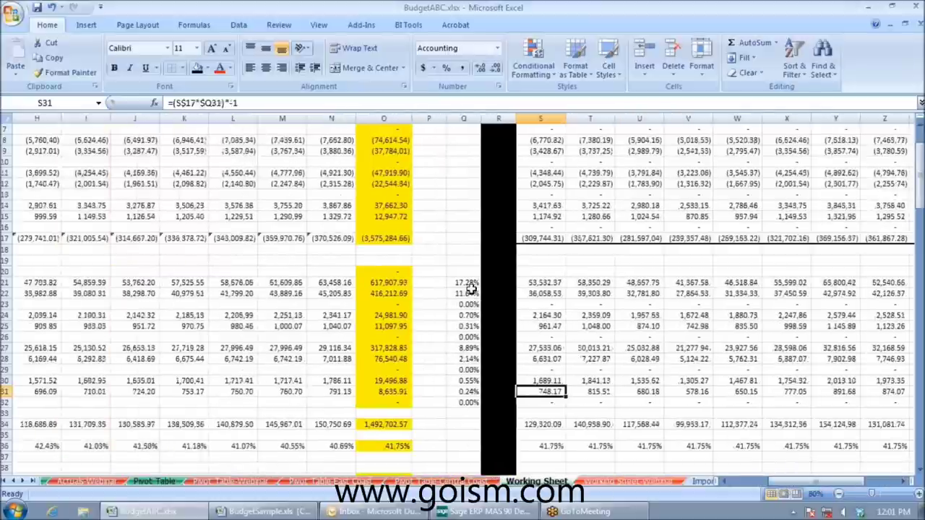
drag(772, 490, 761, 490)
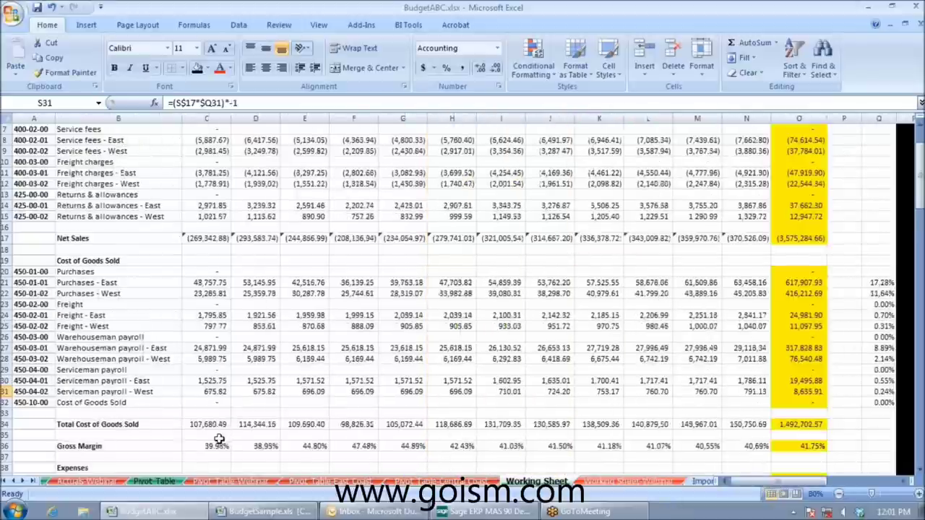
click(212, 425)
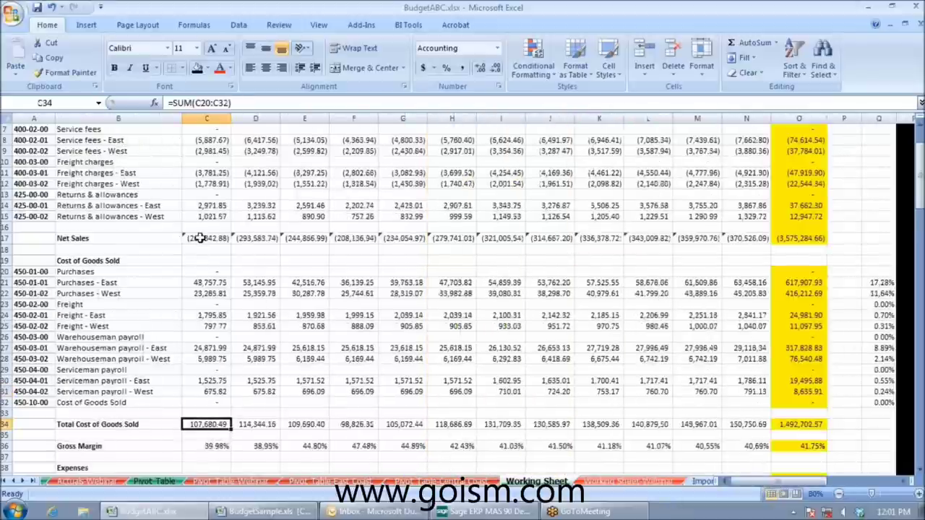
click(215, 447)
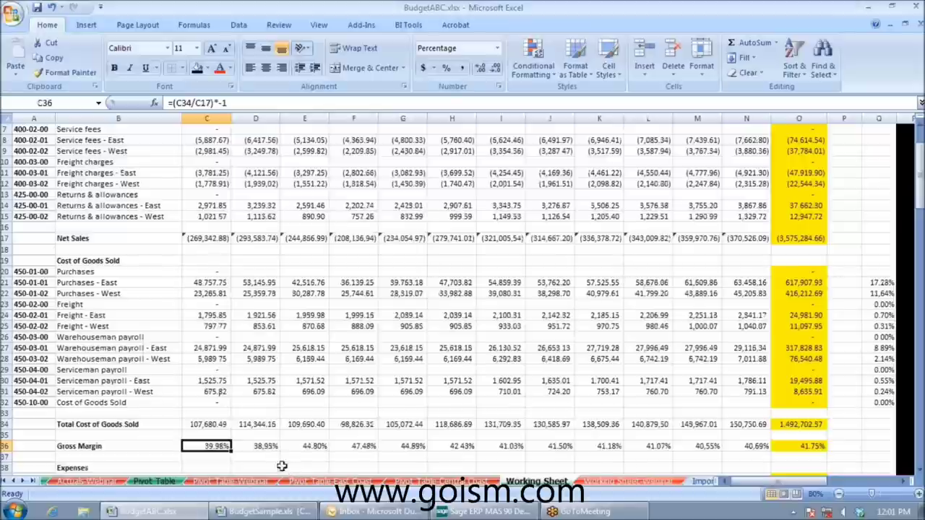
drag(214, 446, 744, 447)
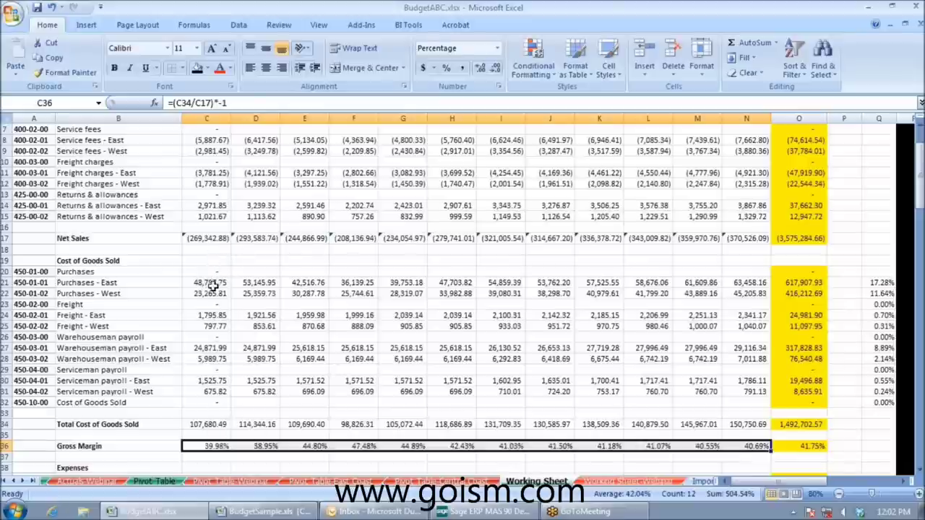
click(213, 271)
key(ctrl+shift+Down)
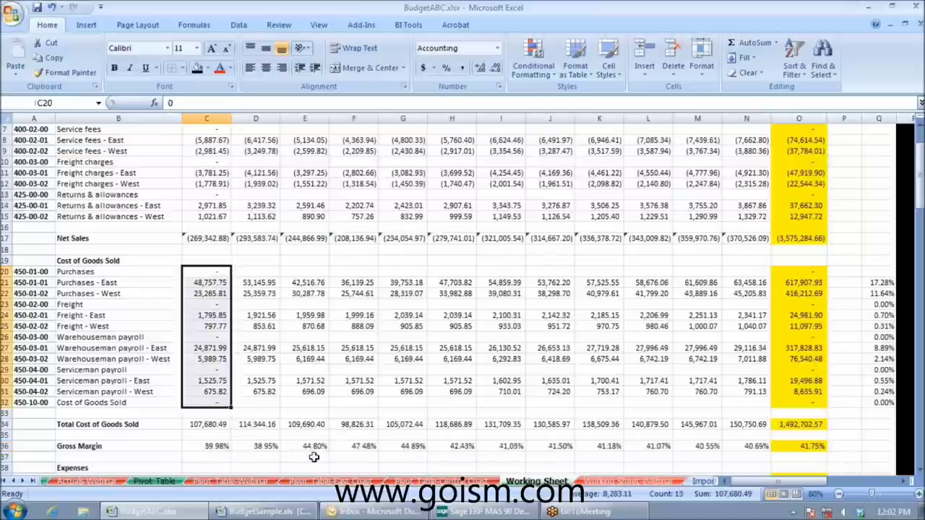
click(201, 447)
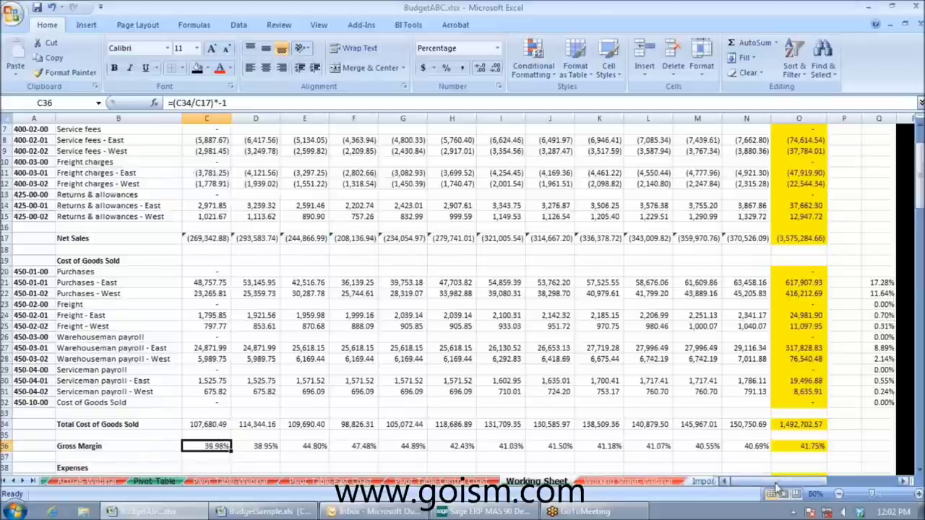
drag(777, 488, 849, 489)
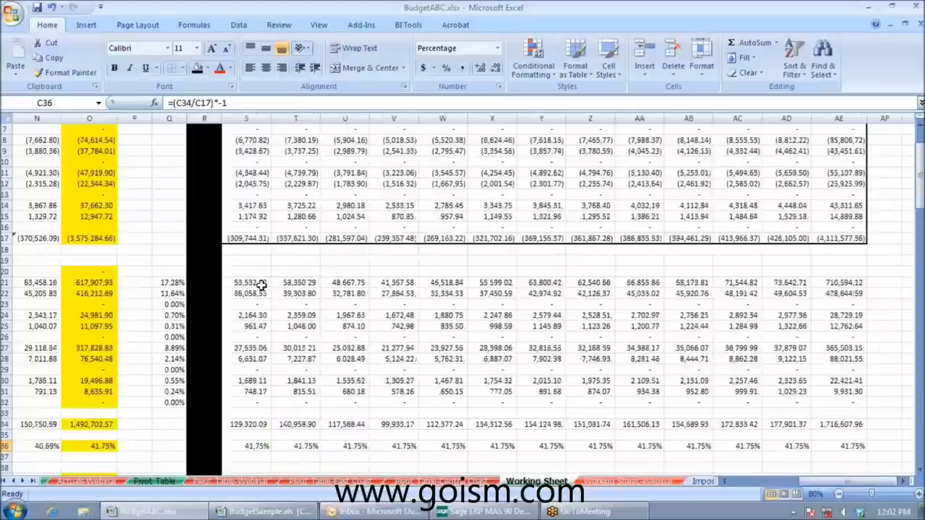
click(176, 284)
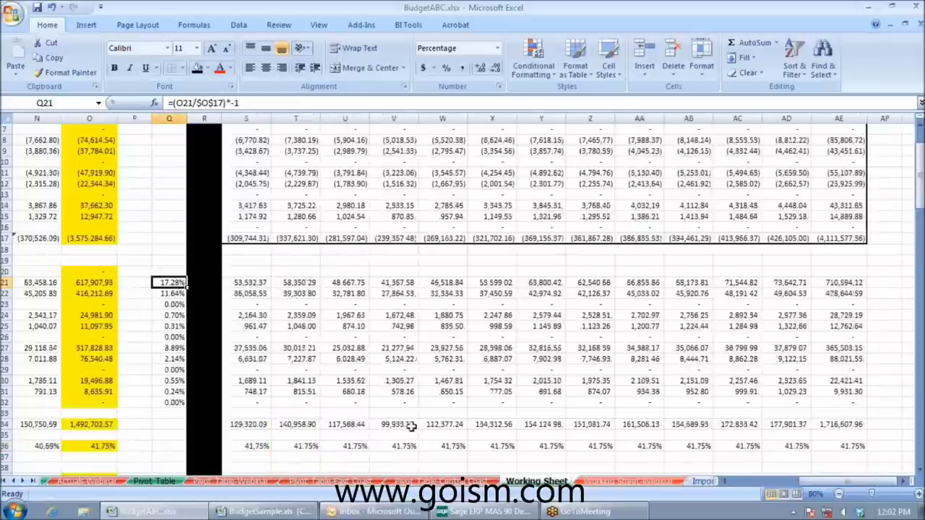
drag(821, 478, 802, 479)
click(240, 286)
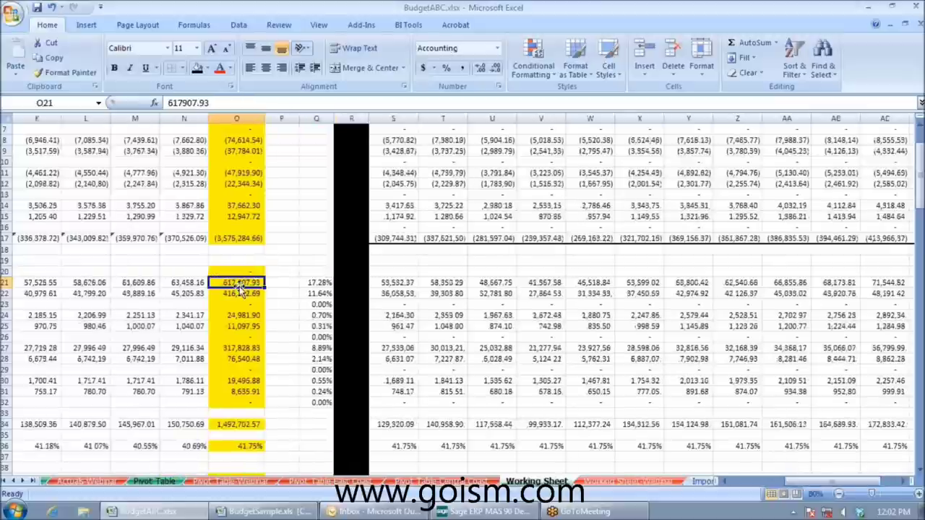
drag(805, 475, 780, 477)
click(126, 298)
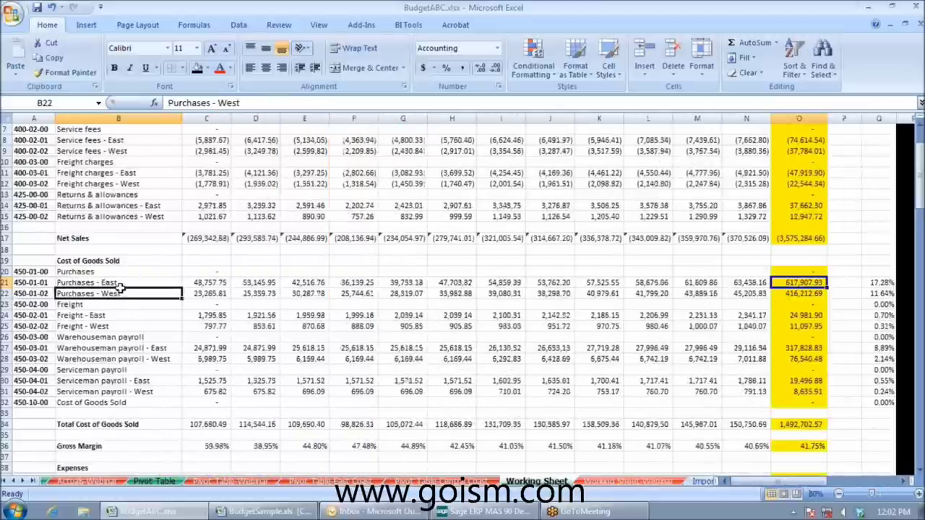
click(121, 284)
click(874, 283)
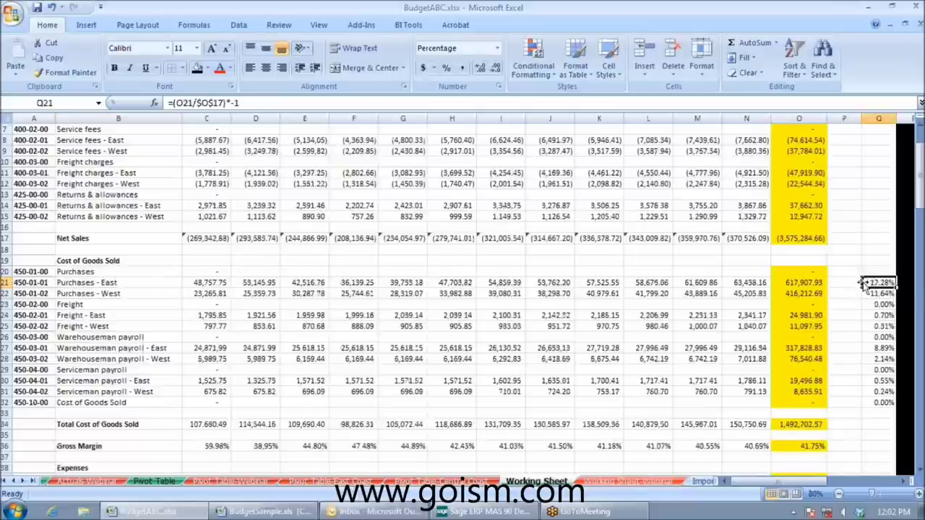
click(806, 239)
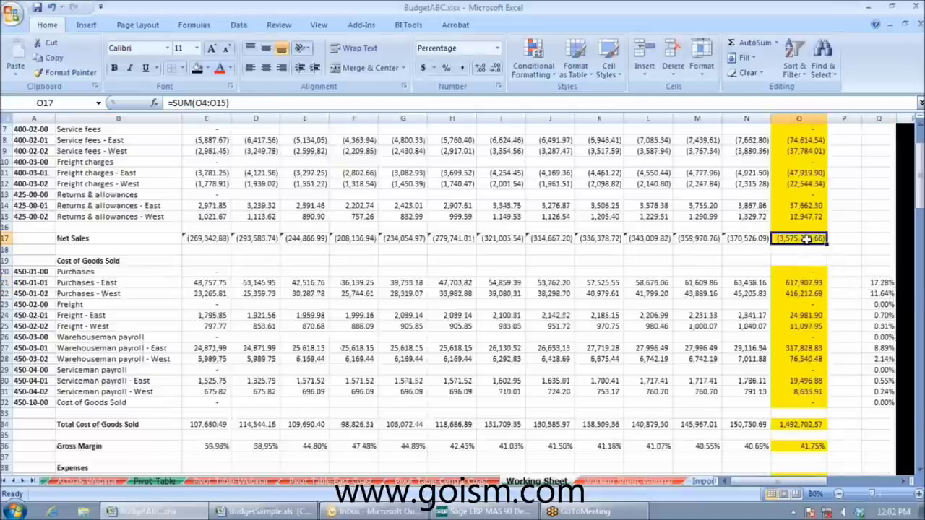
click(879, 283)
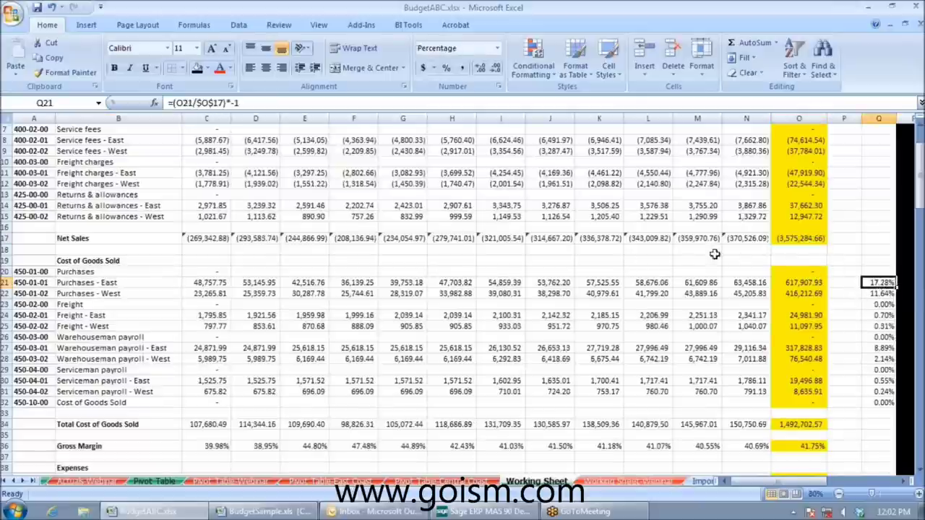
click(199, 103)
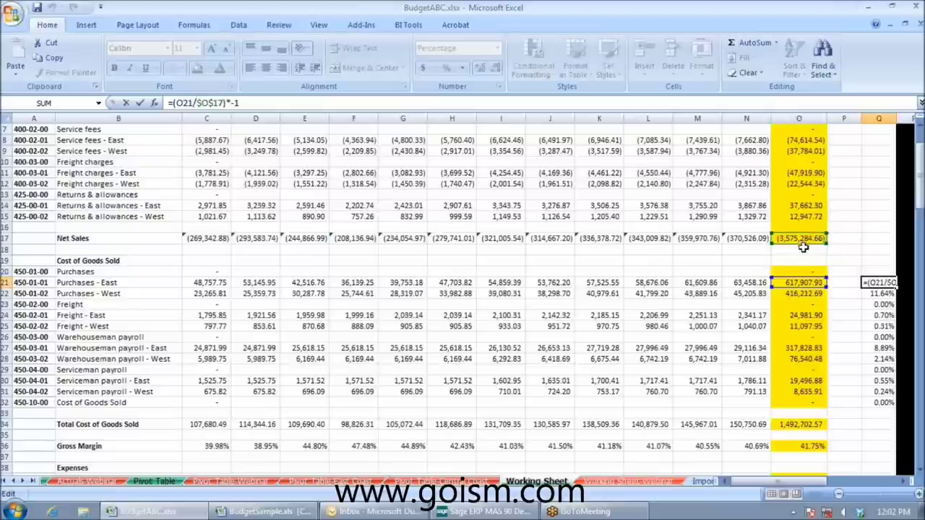
drag(229, 104, 248, 103)
click(246, 104)
key(Return)
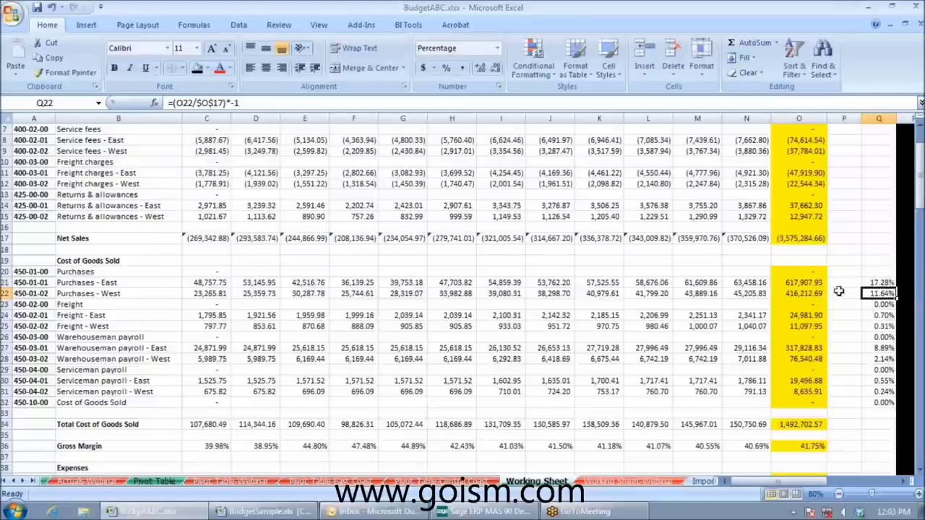
click(803, 283)
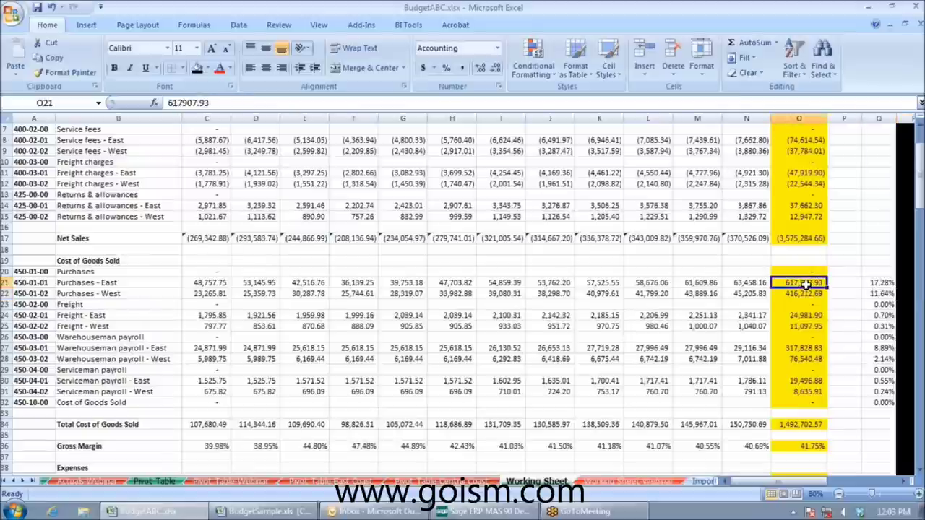
click(883, 284)
click(796, 238)
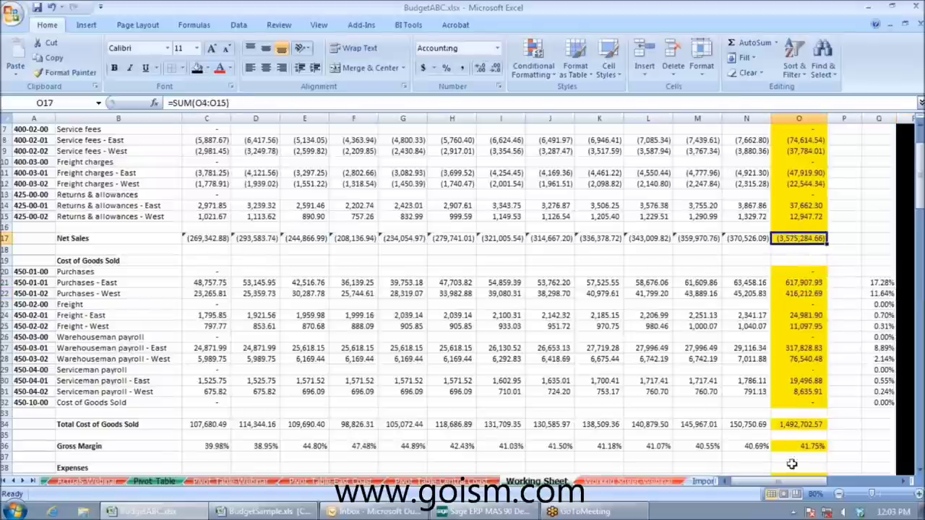
drag(790, 482, 857, 490)
Review S21's formula (53,532.97) and compare S22 with the Q22 margin formula.
click(258, 284)
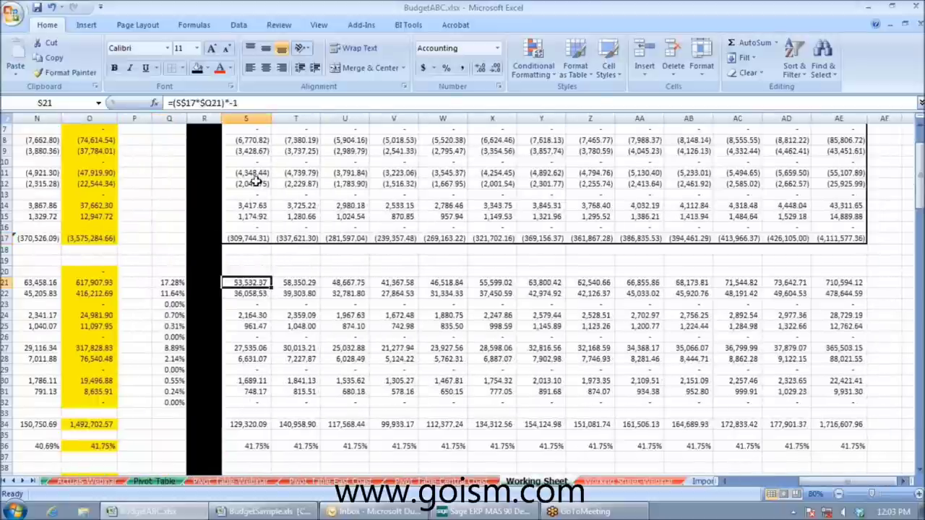
scroll(258, 181, up, 1)
key(F2)
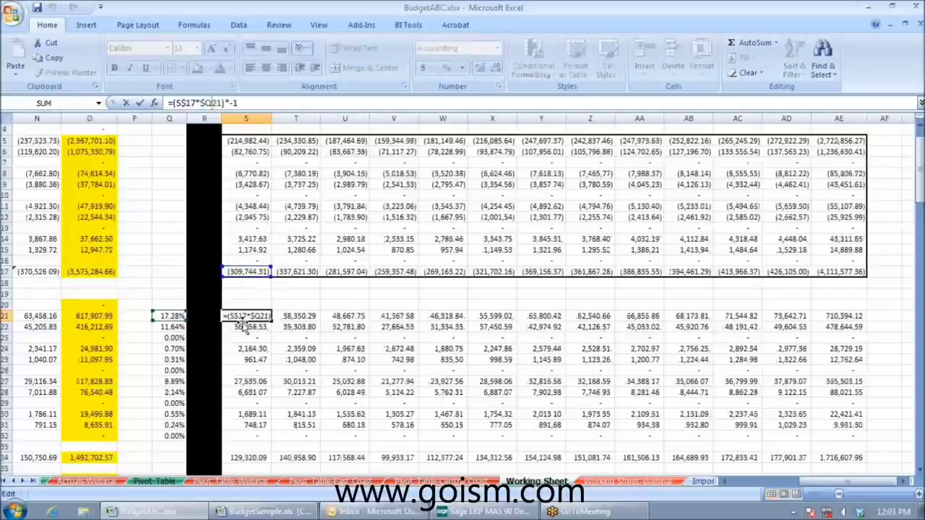
key(Escape)
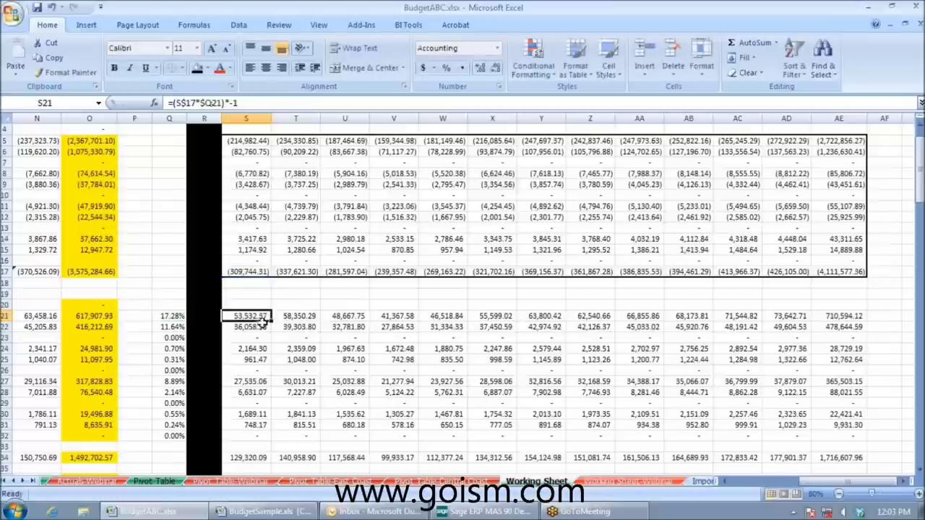
click(257, 327)
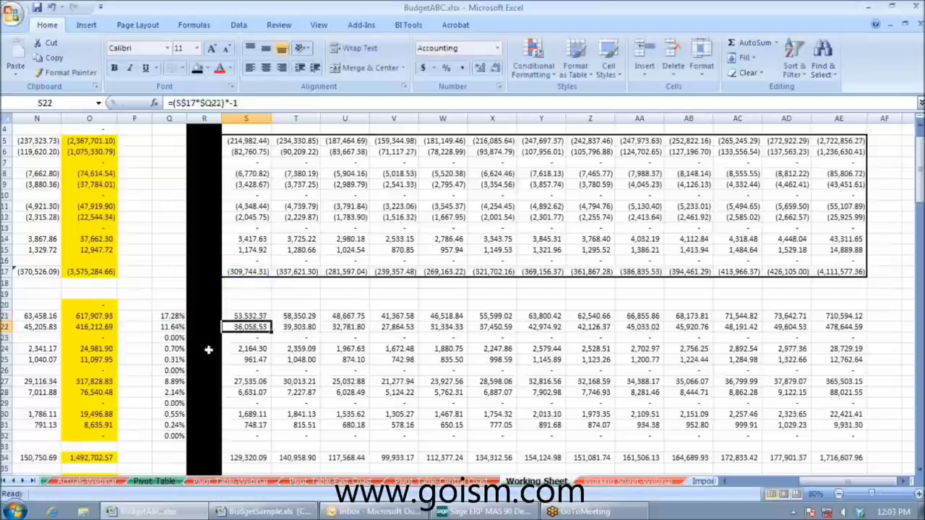
click(175, 327)
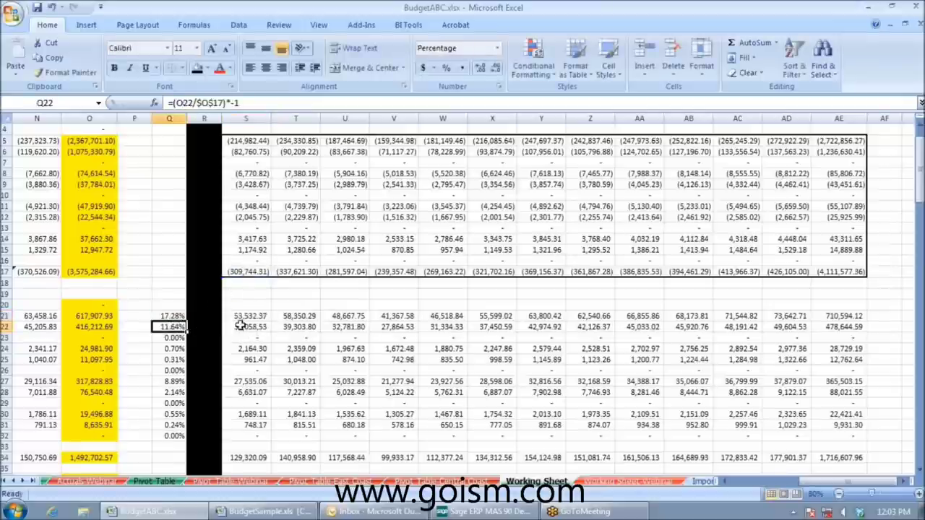
click(240, 326)
drag(254, 341, 760, 437)
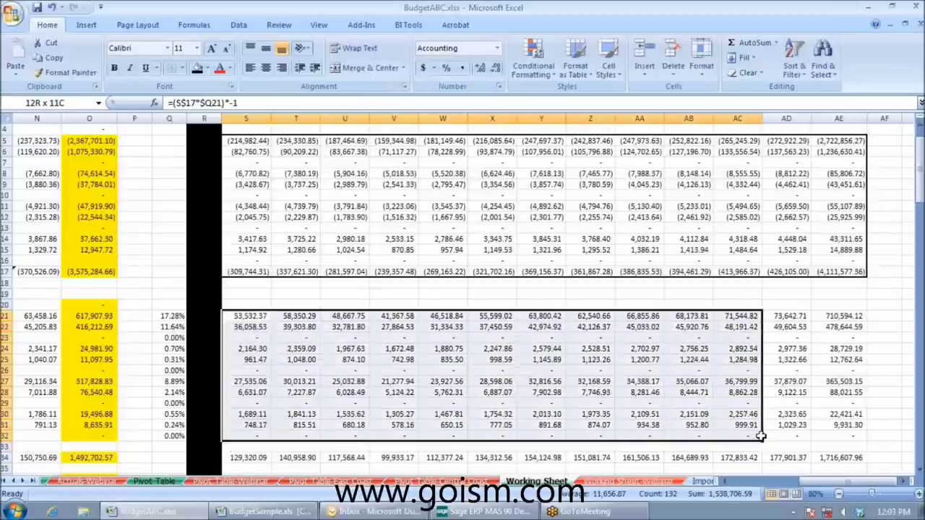
Copy S21 and paste it as formulas only into S21:AE32.
click(250, 316)
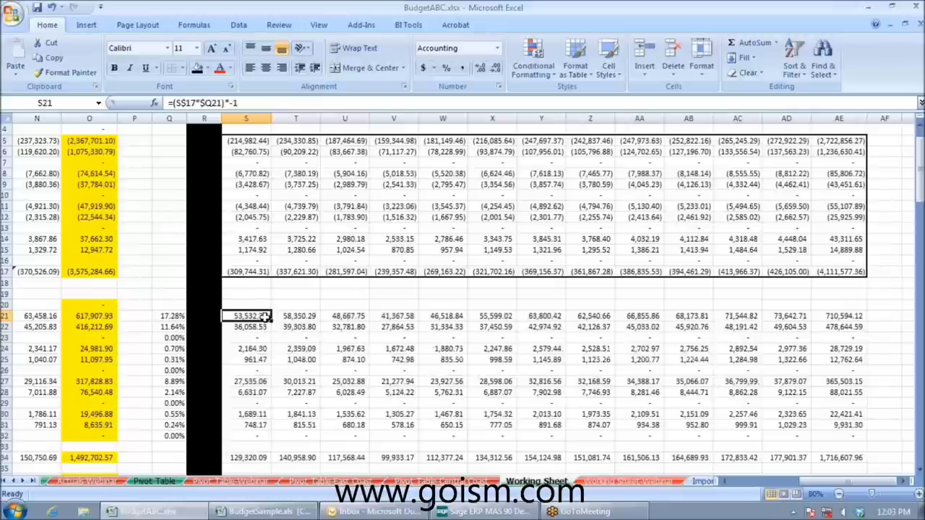
key(ctrl+c)
key(shift+Right)
key(shift+Right)
key(shift+Right)
key(shift+Right)
key(shift+Right)
key(shift+Right)
key(shift+Right)
key(shift+Right)
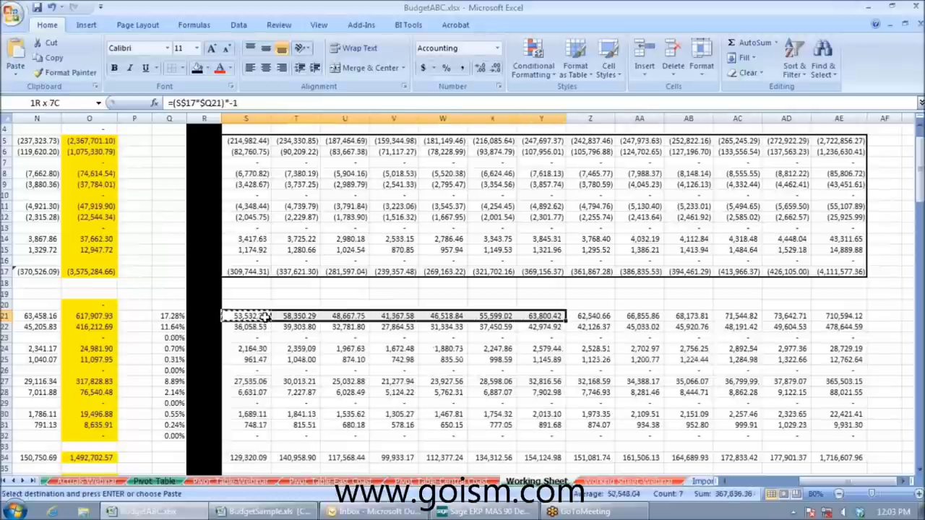
key(shift+Right)
key(shift+Right)
key(shift+Right)
key(shift+Right)
key(shift+Down)
key(shift+Down)
key(shift+Down)
key(shift+Down)
key(shift+Down)
key(shift+Down)
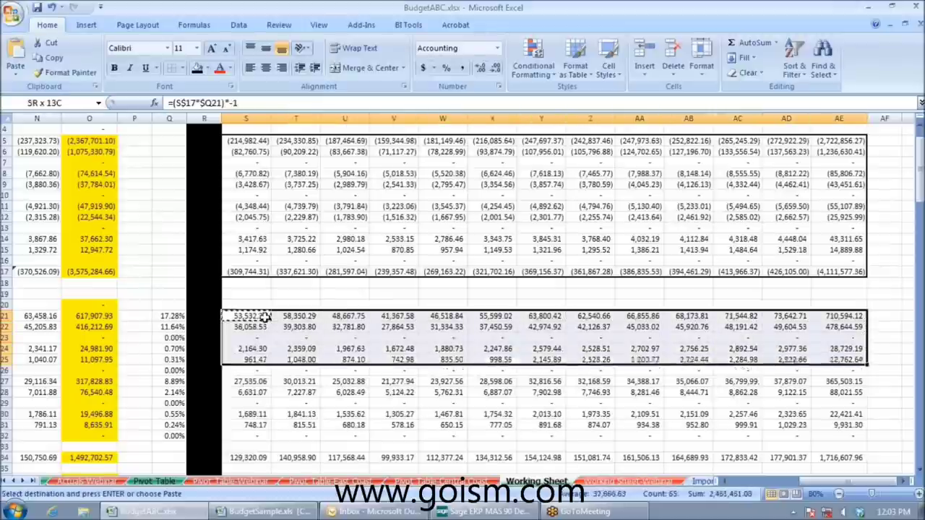
key(shift+Down)
key(shift+Down)
key(shift+Down)
key(shift+Down)
key(shift+Down)
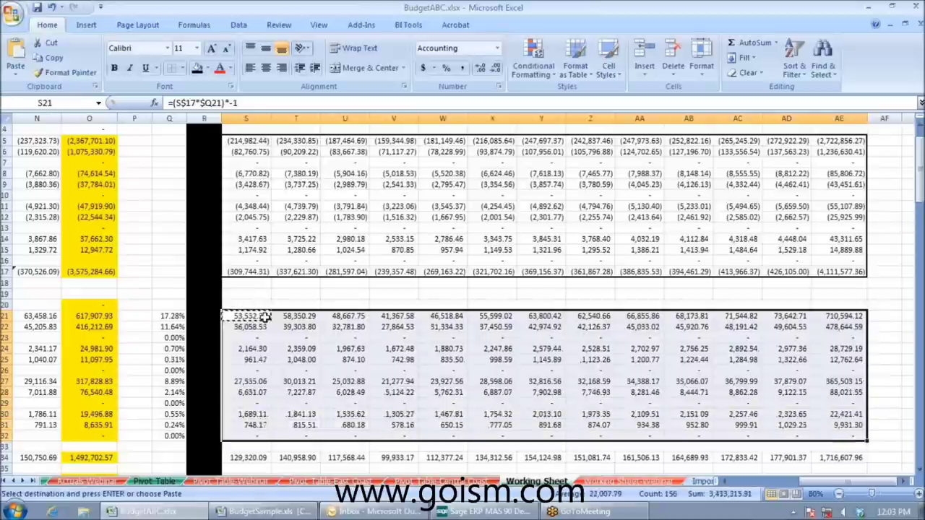
key(ctrl+alt+v)
key(f)
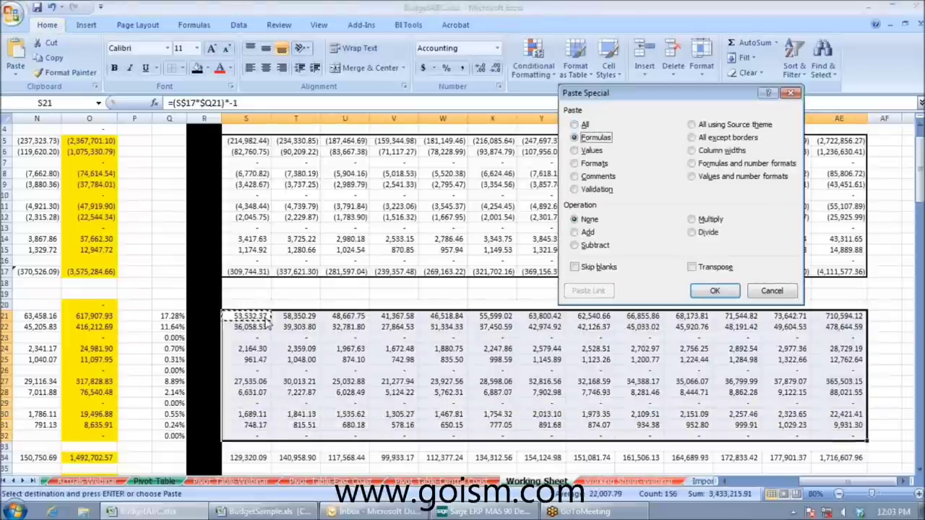
key(Return)
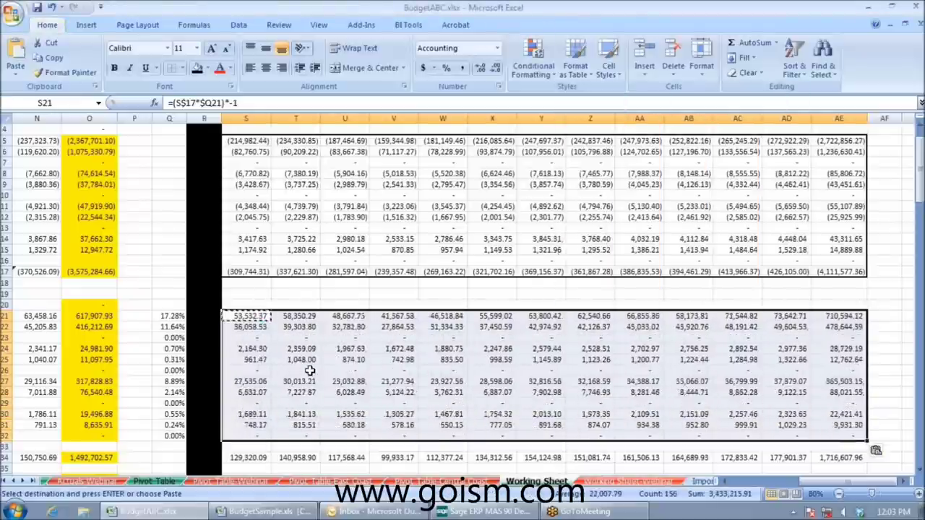
click(311, 370)
Scroll down to the Warehouse payroll row and select its label in B40.
scroll(321, 381, down, 2)
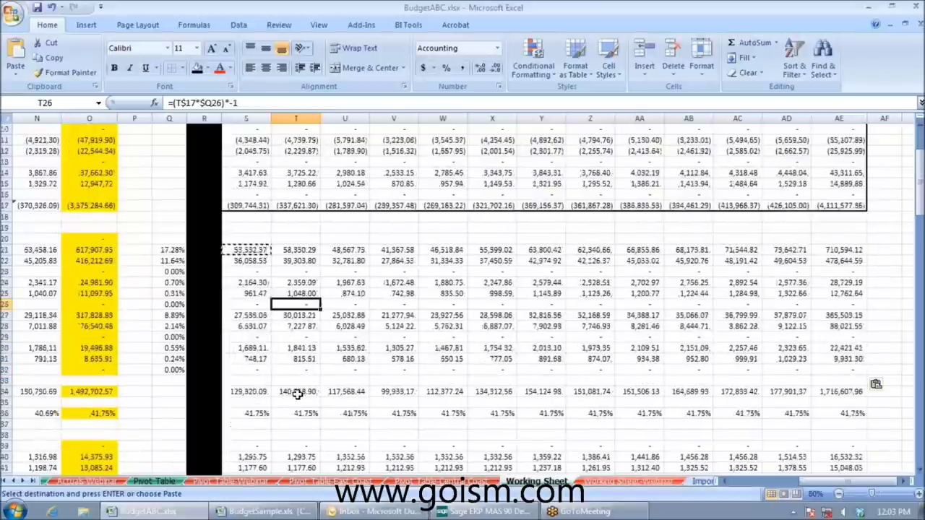
scroll(327, 388, down, 4)
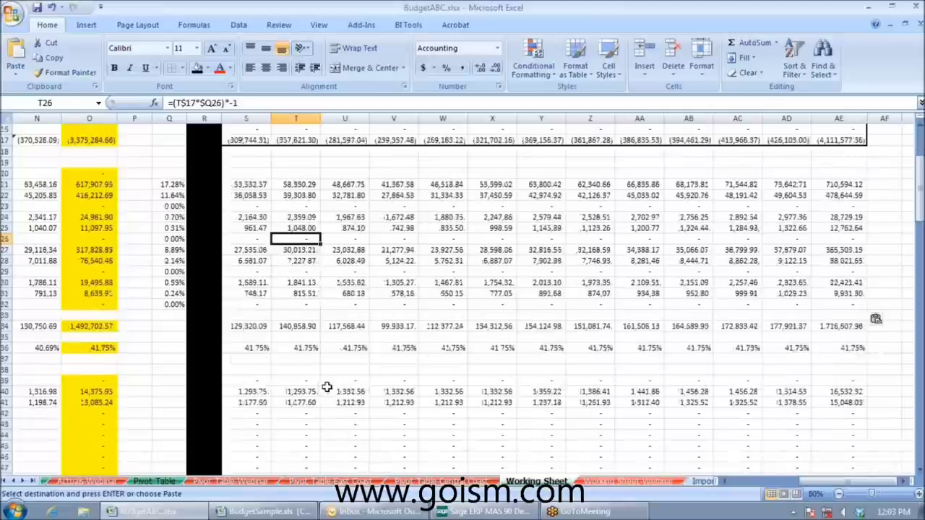
drag(804, 484, 730, 483)
click(118, 326)
click(207, 326)
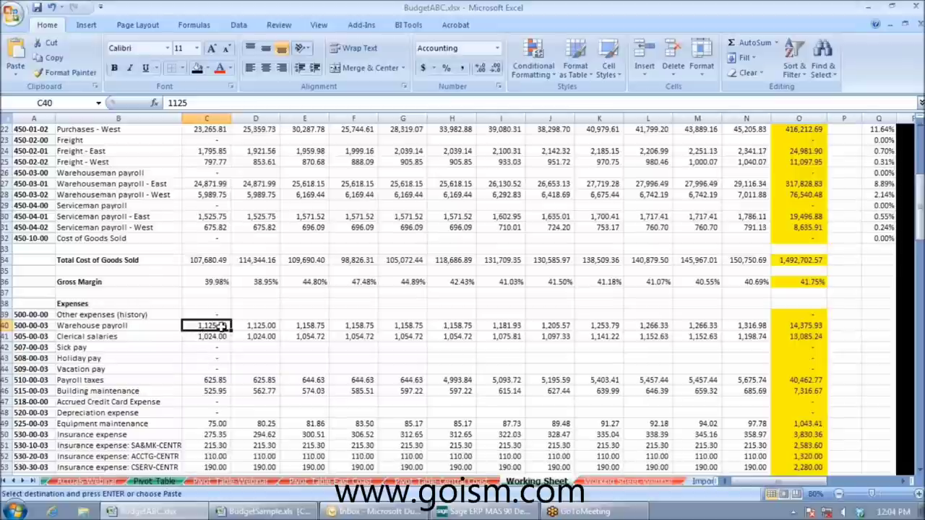
scroll(222, 326, up, 4)
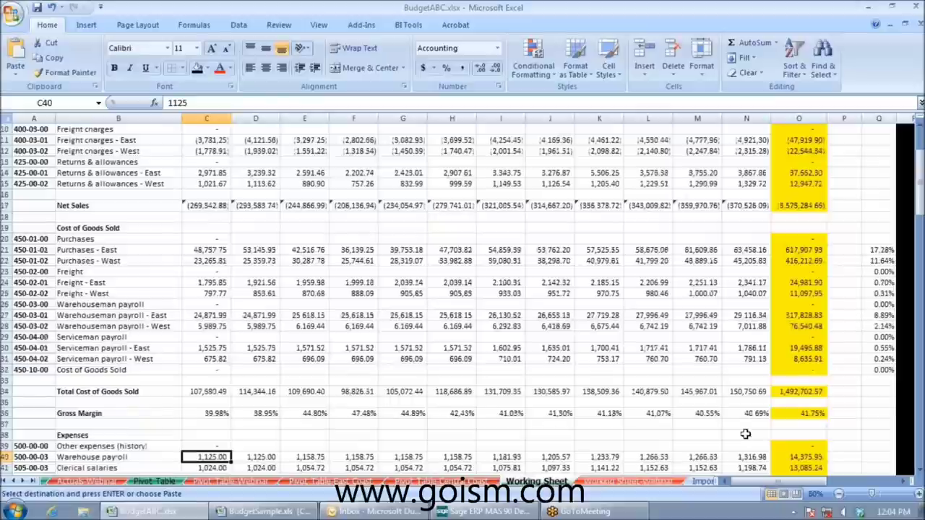
scroll(745, 433, up, 3)
scroll(865, 150, right, 2)
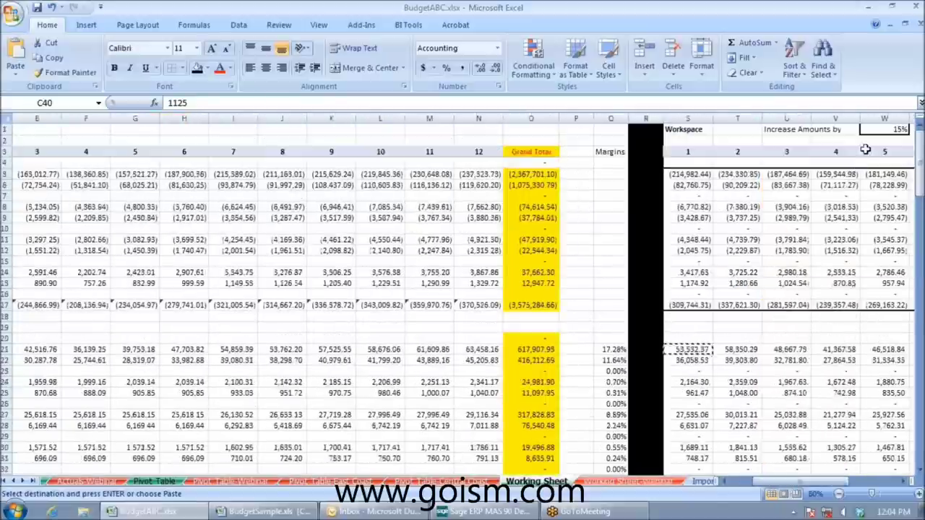
scroll(865, 150, down, 3)
drag(786, 490, 723, 490)
scroll(277, 412, down, 2)
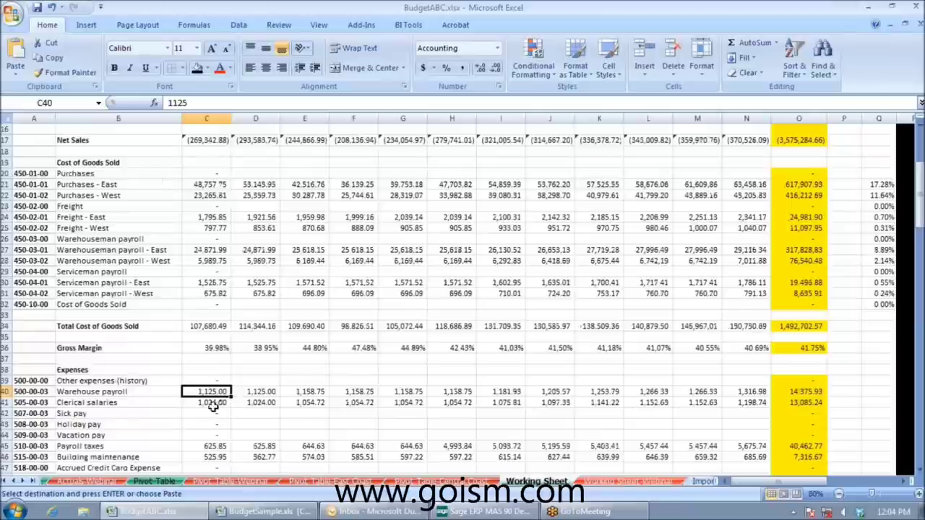
scroll(215, 401, down, 1)
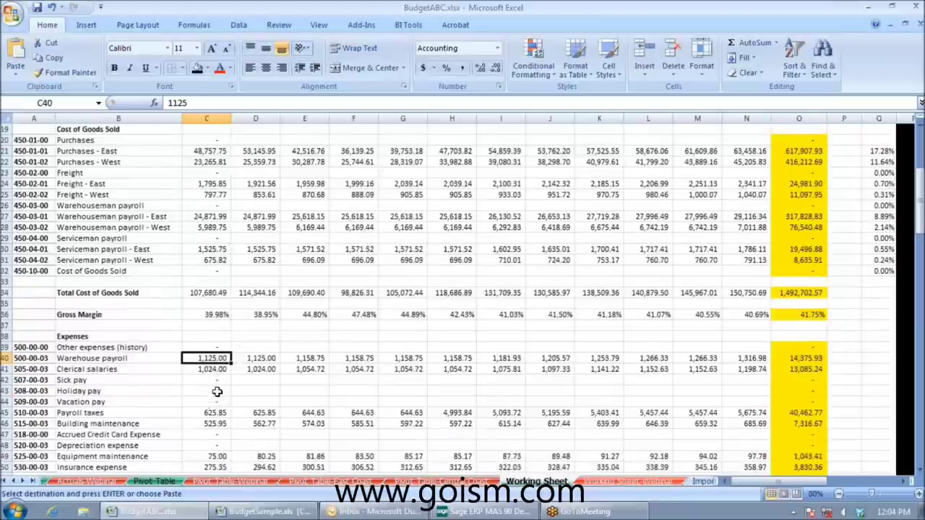
scroll(217, 391, down, 1)
scroll(213, 402, down, 2)
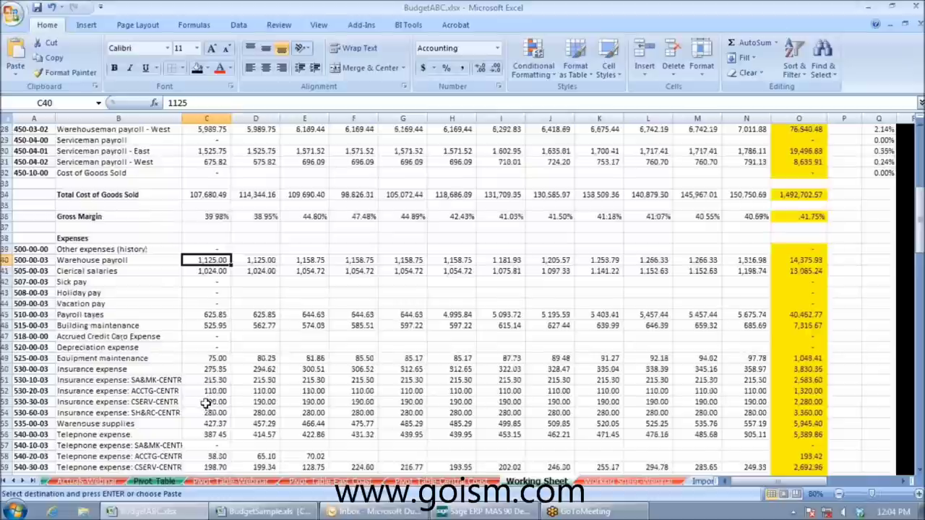
scroll(209, 394, down, 4)
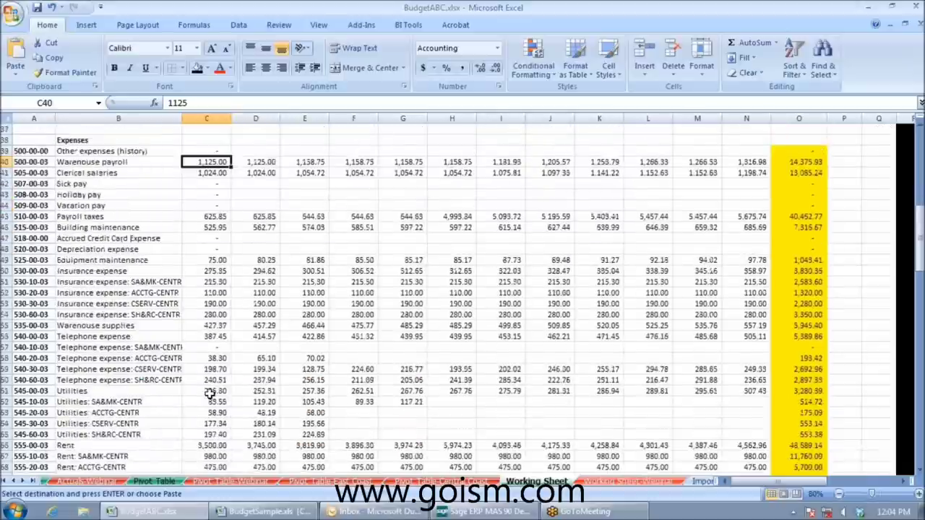
drag(207, 369, 206, 455)
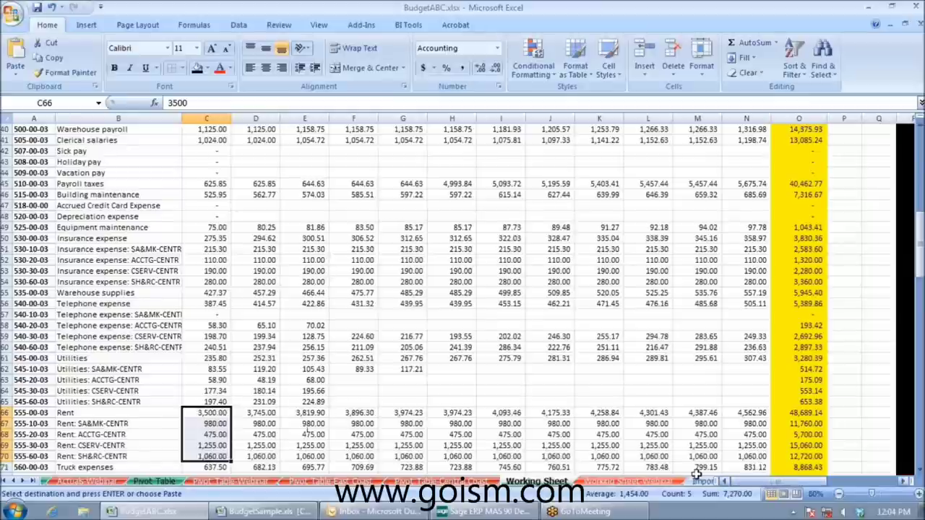
click(230, 413)
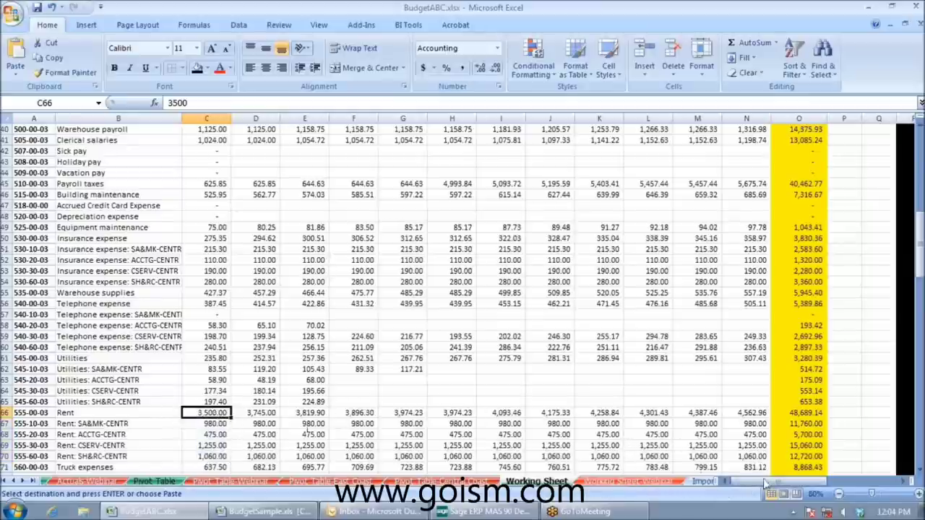
drag(766, 485, 795, 486)
click(415, 417)
click(493, 422)
click(598, 422)
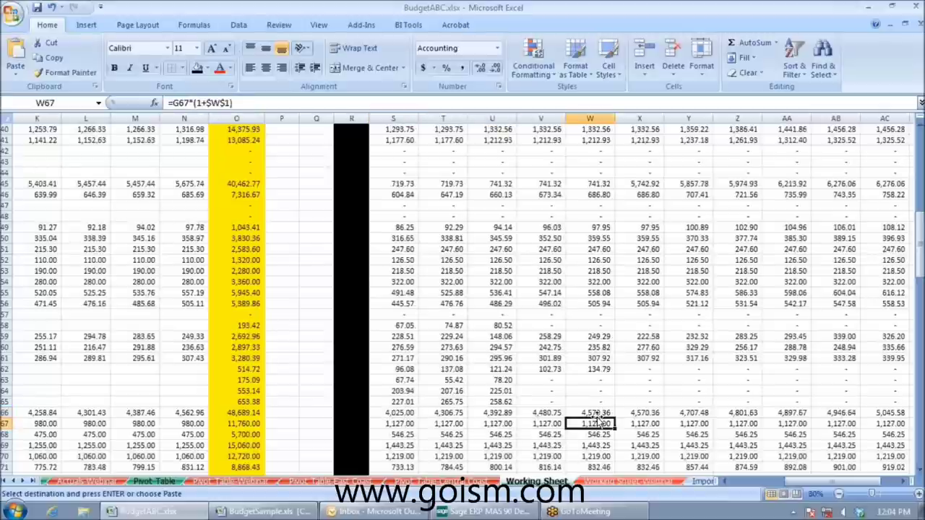
scroll(599, 421, up, 6)
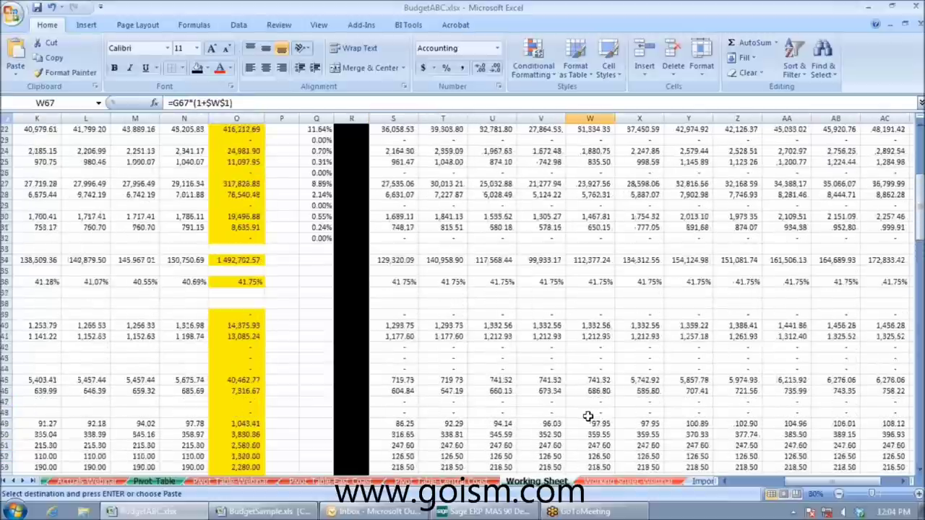
scroll(587, 418, up, 7)
click(589, 128)
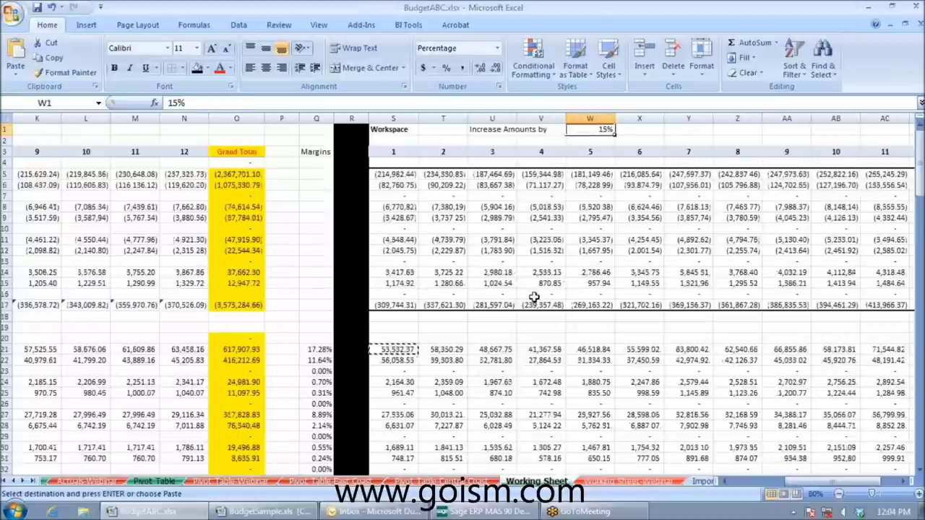
scroll(544, 292, down, 1)
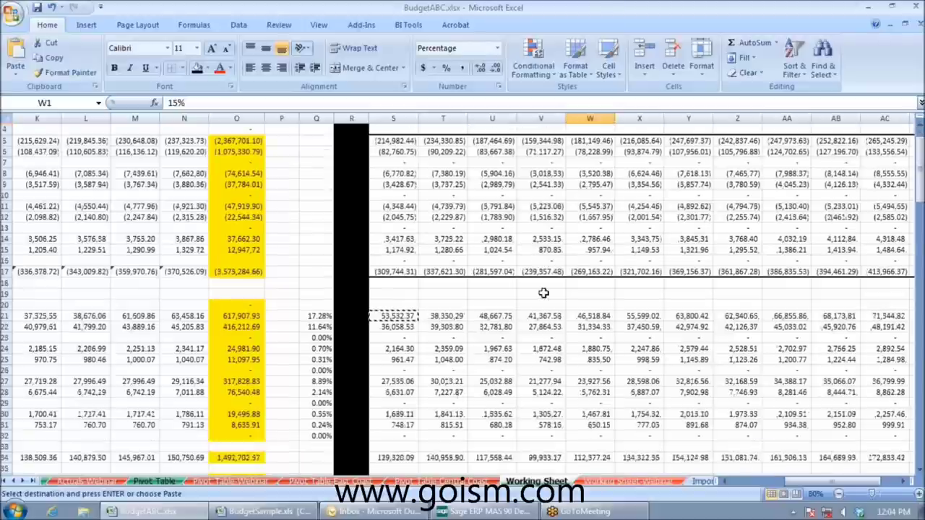
scroll(543, 293, down, 6)
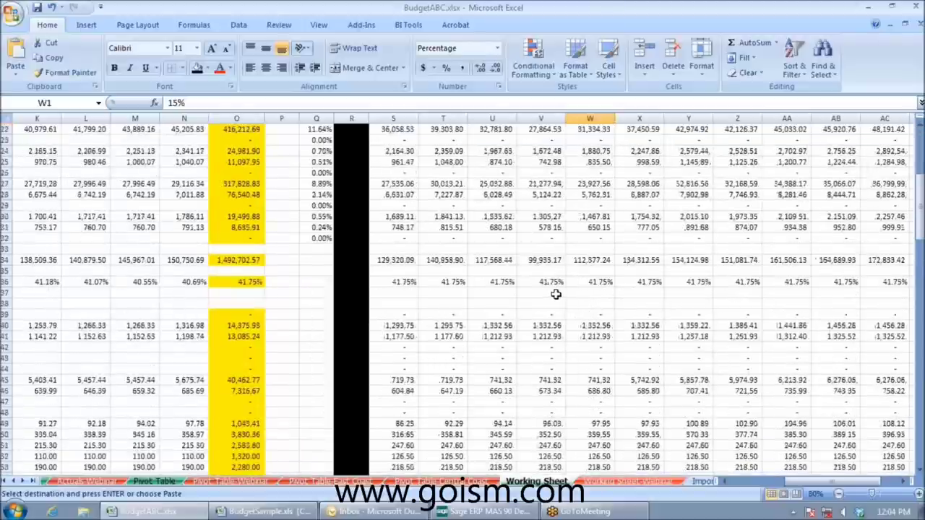
scroll(549, 309, up, 1)
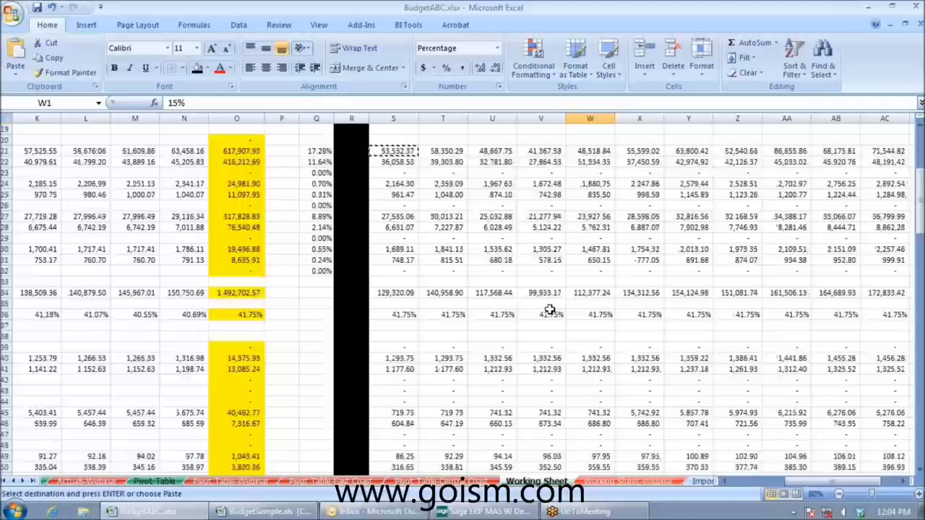
scroll(549, 310, up, 6)
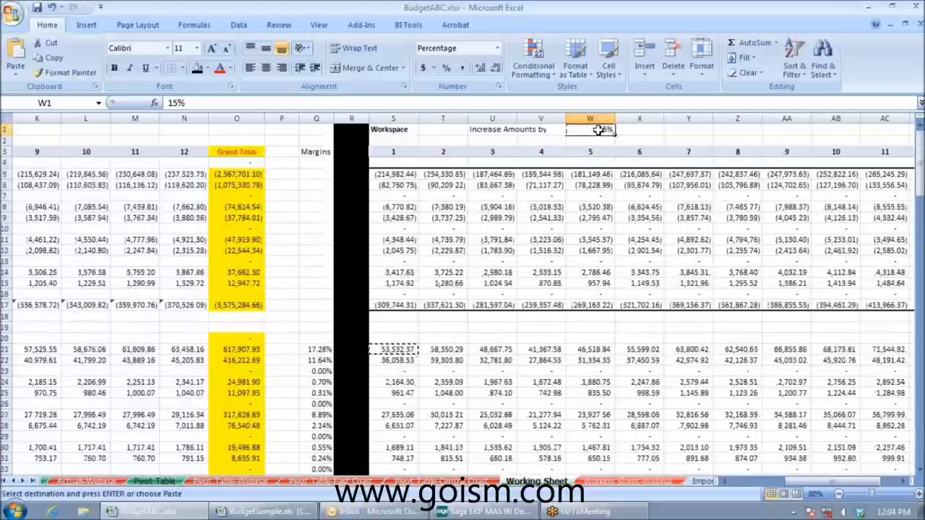
scroll(473, 320, down, 8)
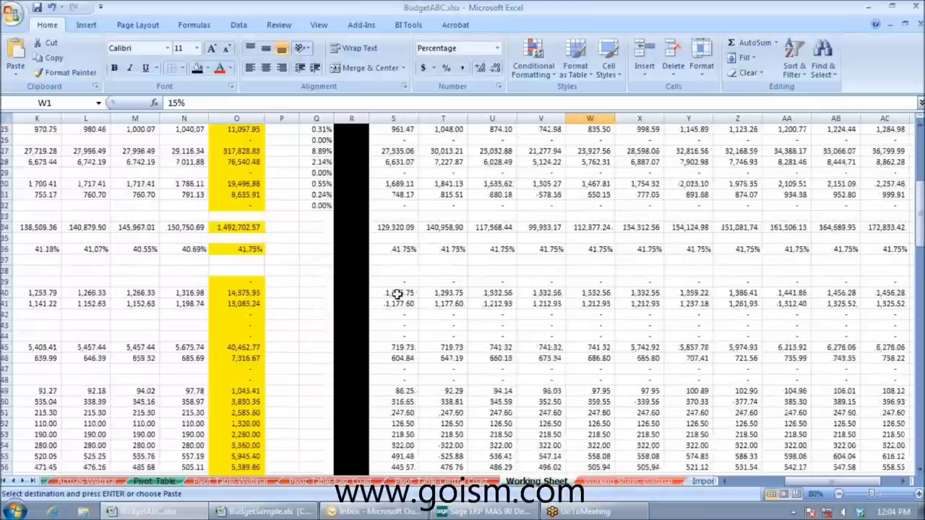
click(397, 294)
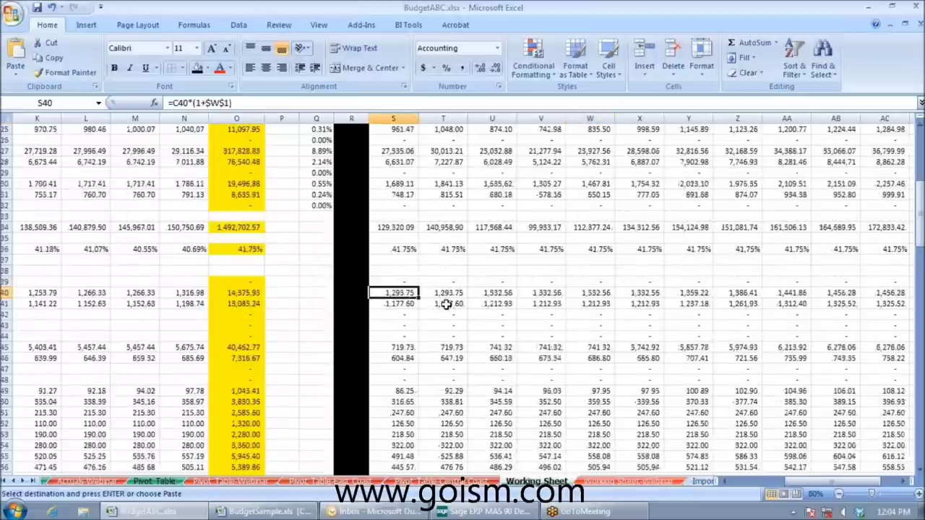
drag(803, 483, 731, 484)
scroll(261, 351, down, 6)
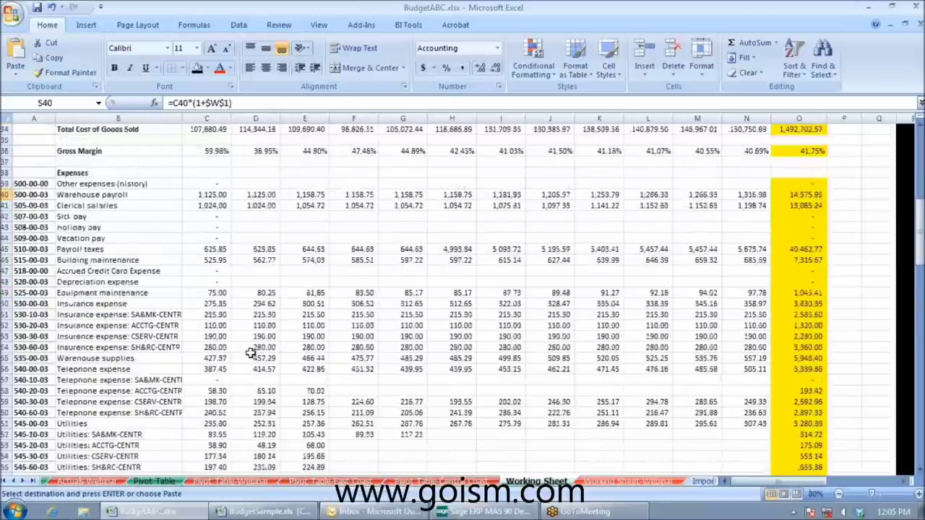
scroll(251, 353, down, 1)
drag(212, 348, 725, 385)
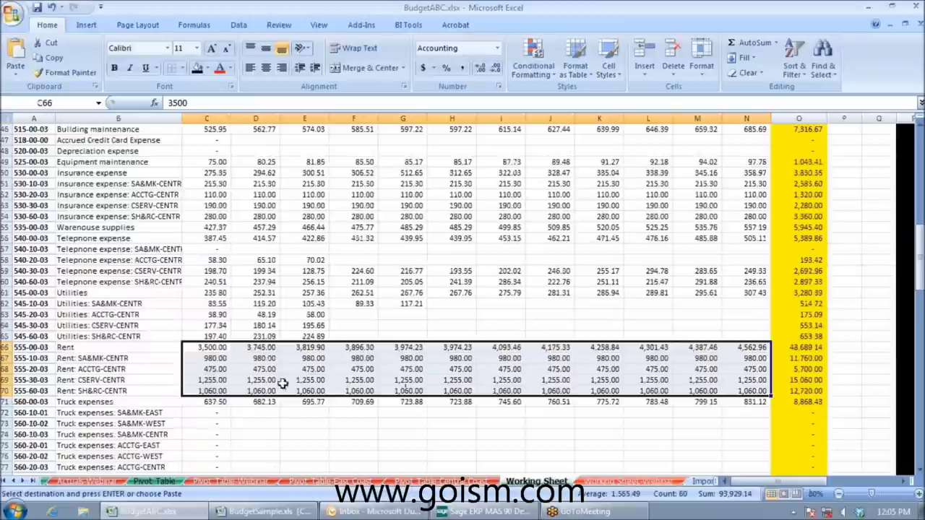
drag(747, 486, 779, 488)
drag(452, 348, 656, 402)
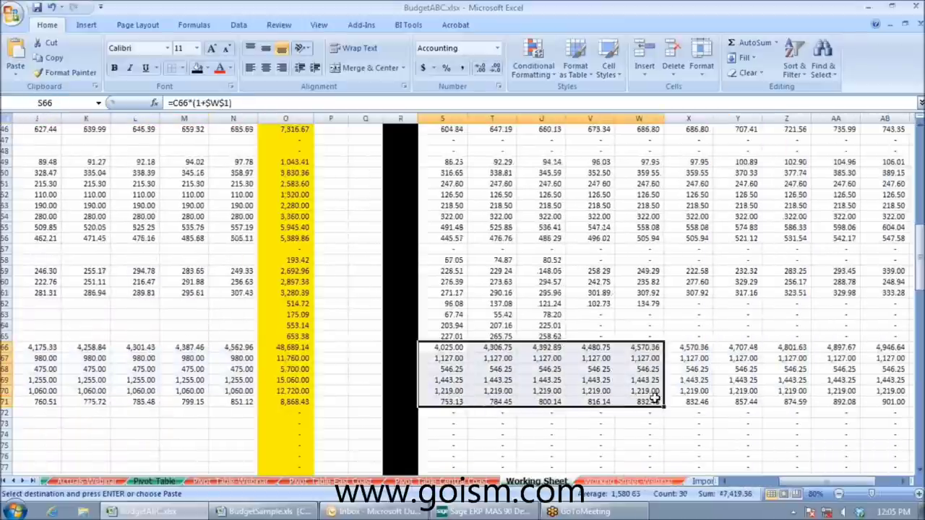
scroll(655, 399, up, 11)
scroll(655, 399, up, 4)
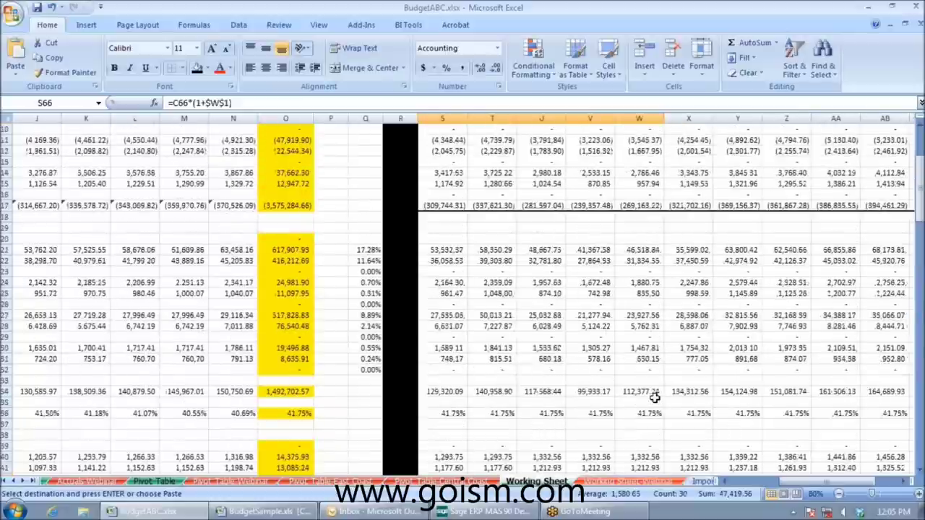
click(647, 128)
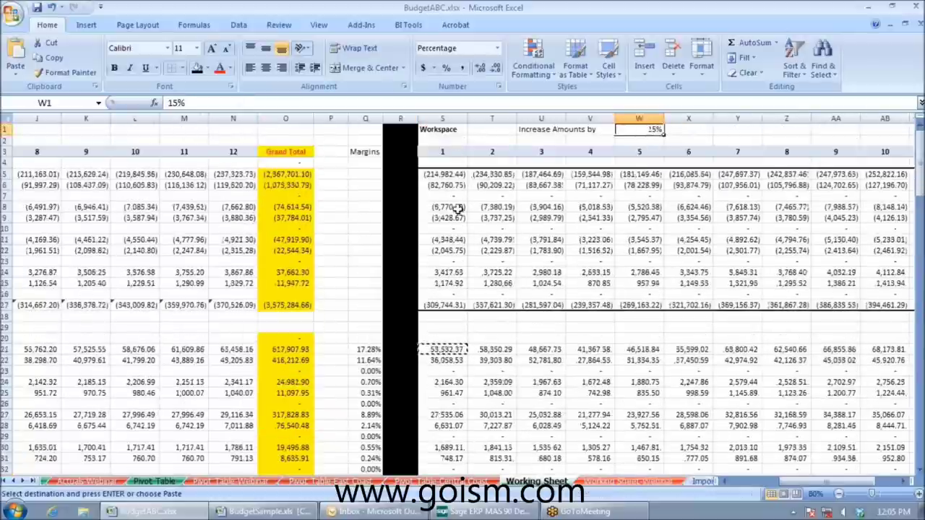
drag(813, 491, 823, 491)
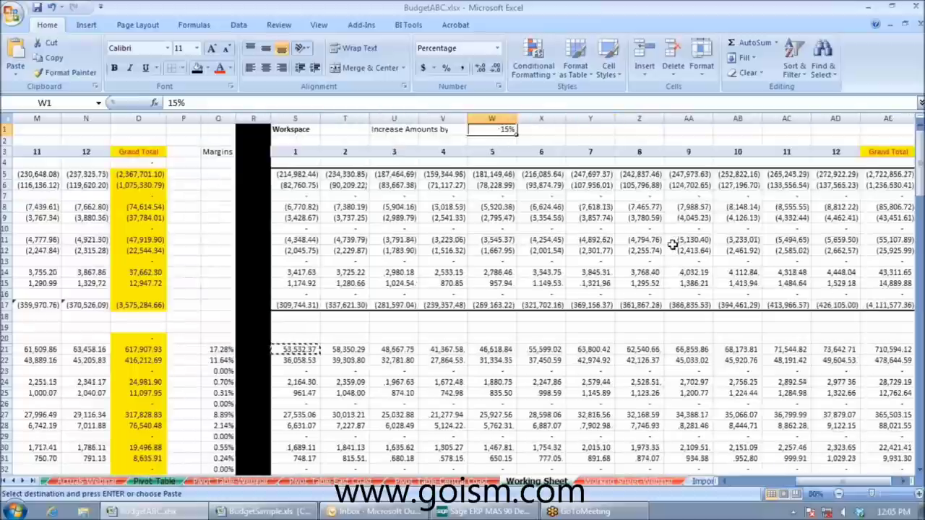
drag(817, 491, 824, 486)
drag(838, 305, 246, 174)
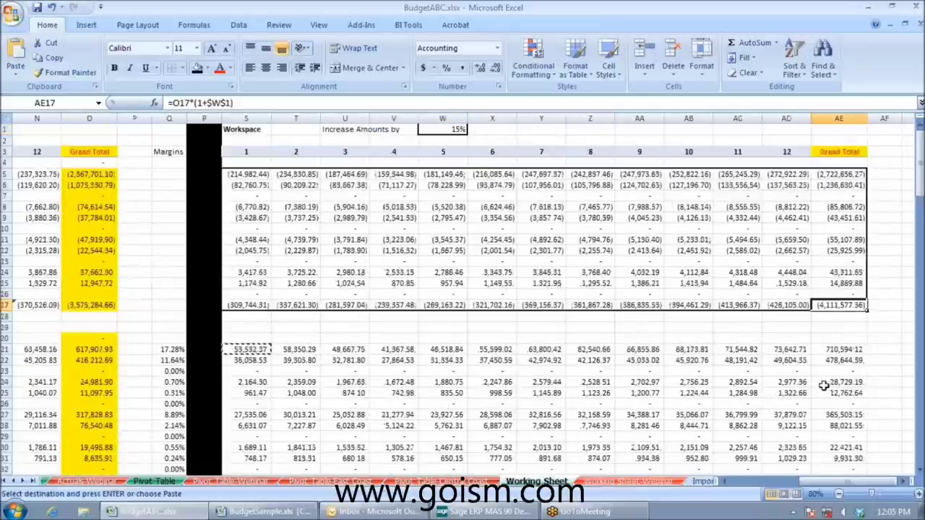
scroll(824, 386, down, 5)
scroll(824, 386, down, 20)
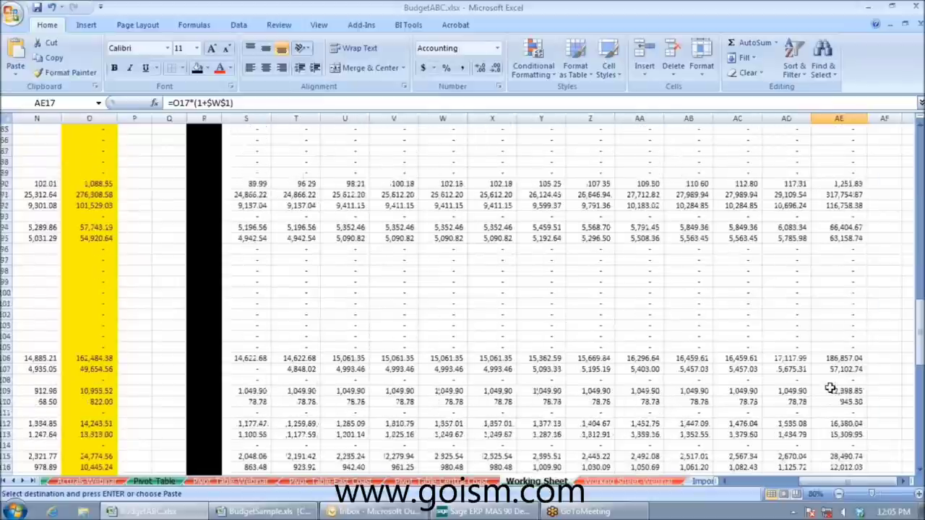
scroll(831, 386, down, 12)
key(ctrl+End)
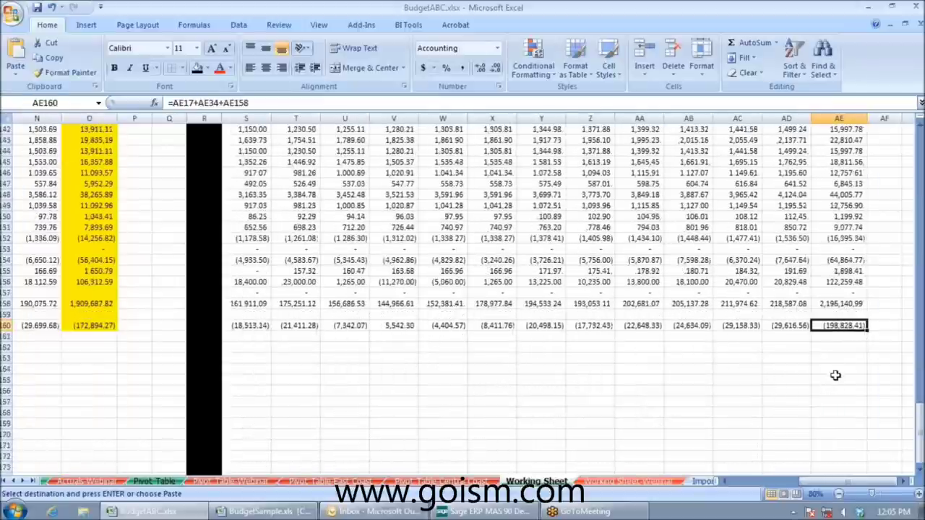
drag(919, 434, 917, 137)
click(455, 128)
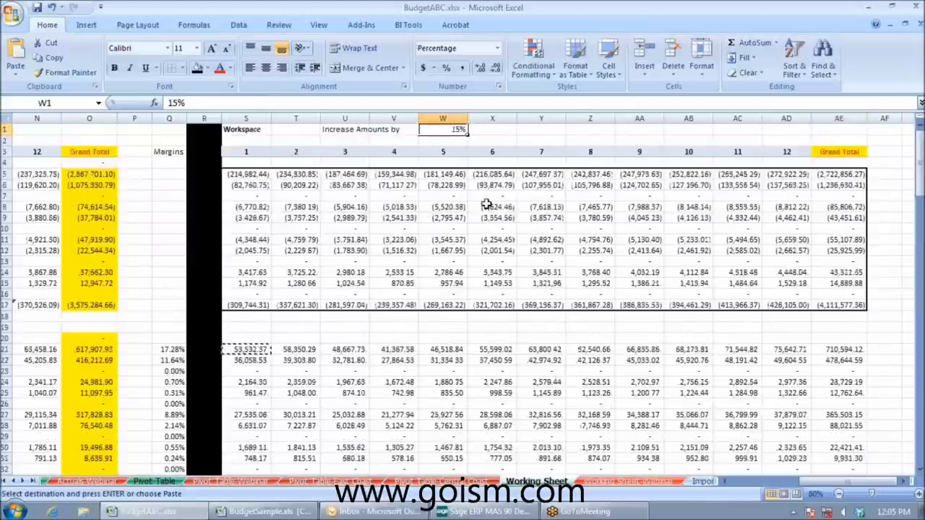
Set W1 to 20% and verify the recalculated totals in AE17 and AE160 and a cost-row formula.
text(20)
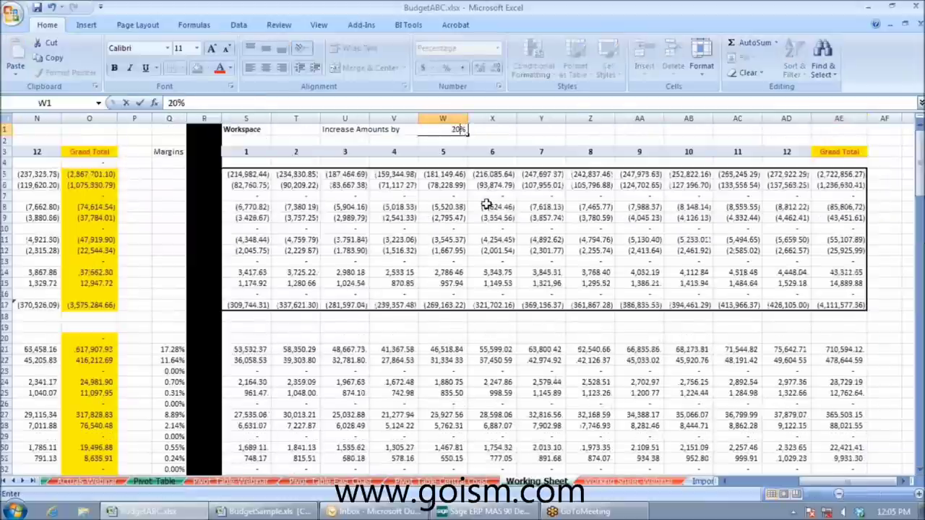
key(Return)
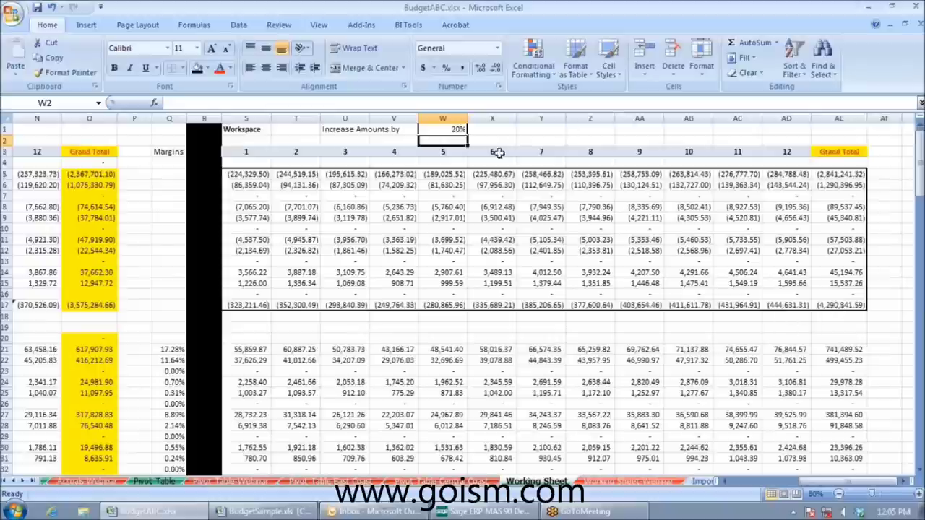
click(843, 304)
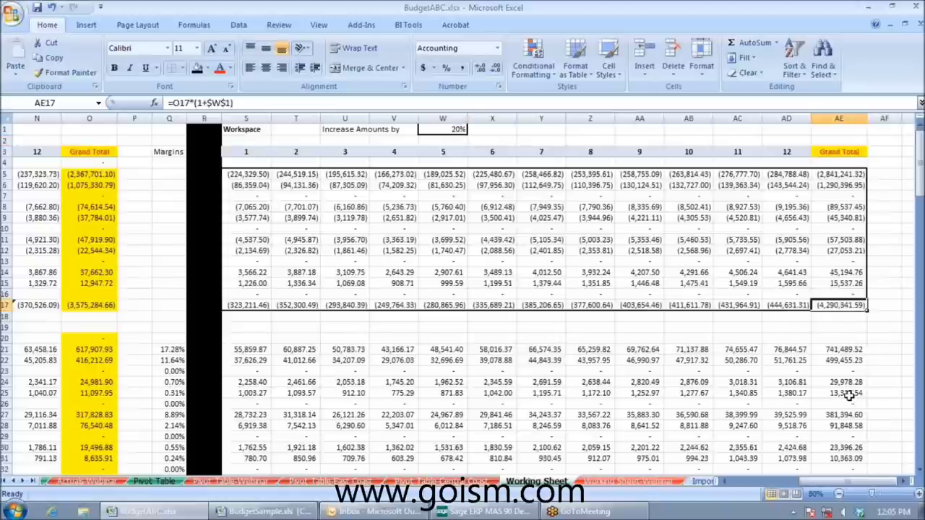
scroll(846, 412, down, 20)
drag(919, 339, 920, 362)
click(838, 467)
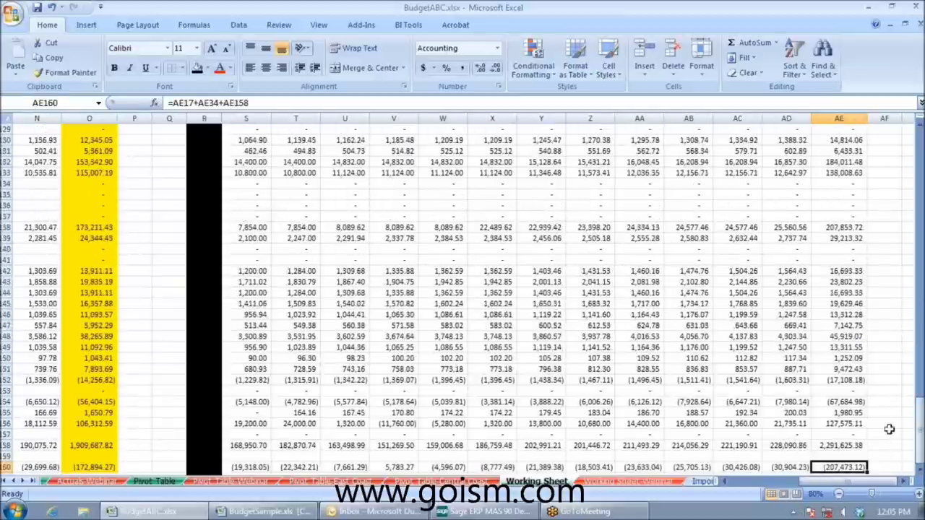
drag(919, 434, 919, 138)
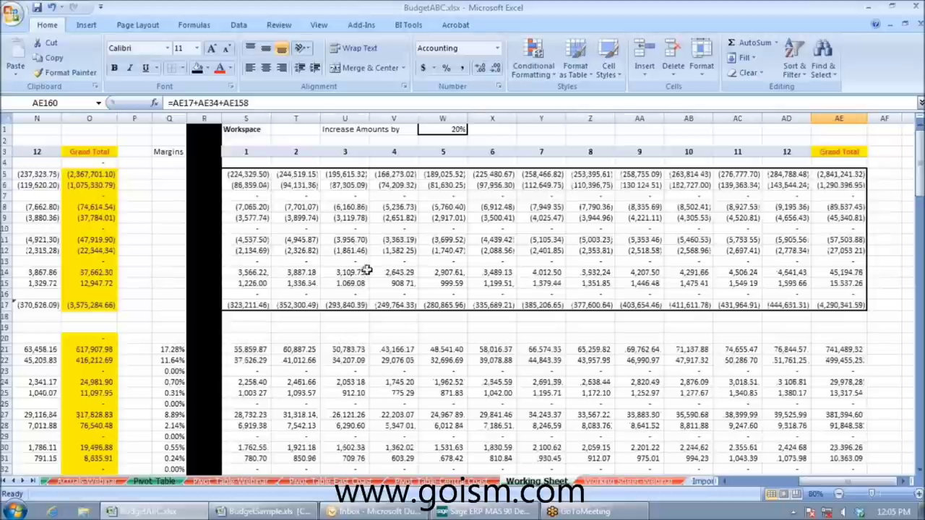
click(260, 402)
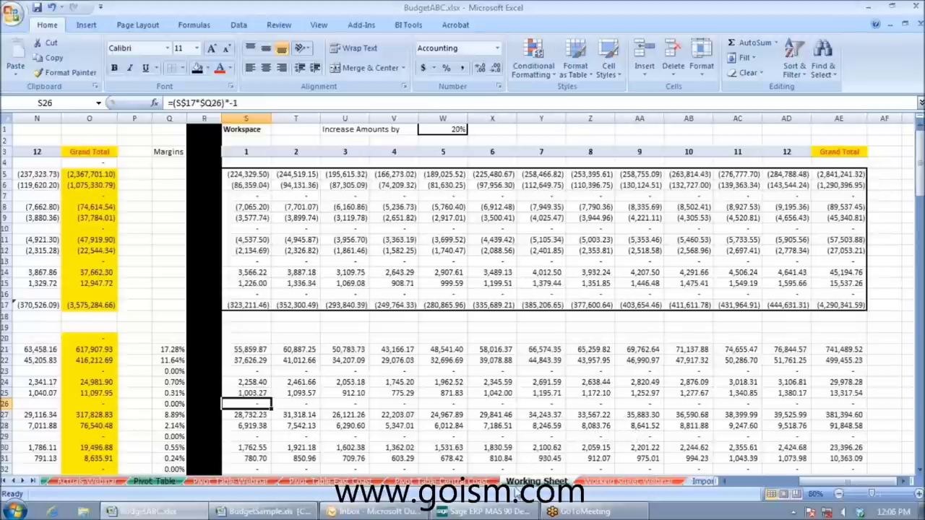
Open Visual Integrator's Import Job Maintenance and load the BUDGET import job.
mouse_move(491, 513)
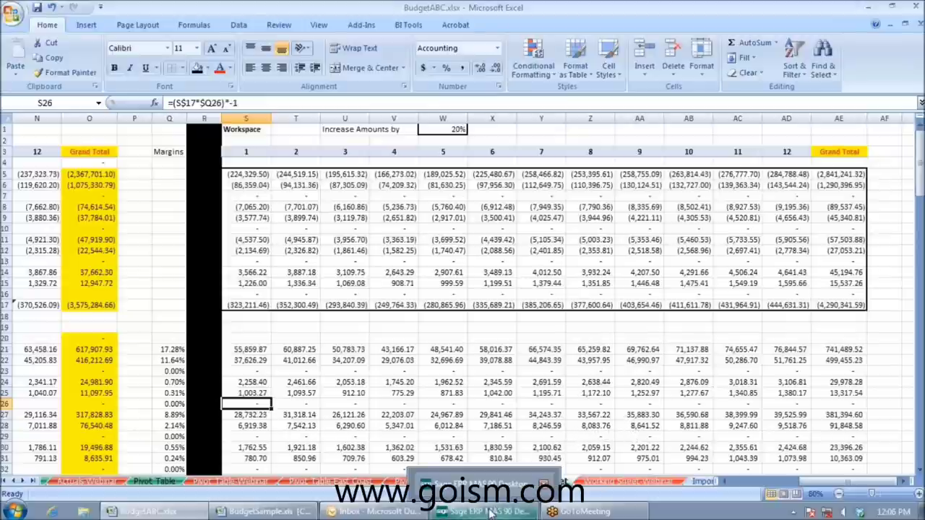
click(490, 512)
scroll(228, 431, down, 3)
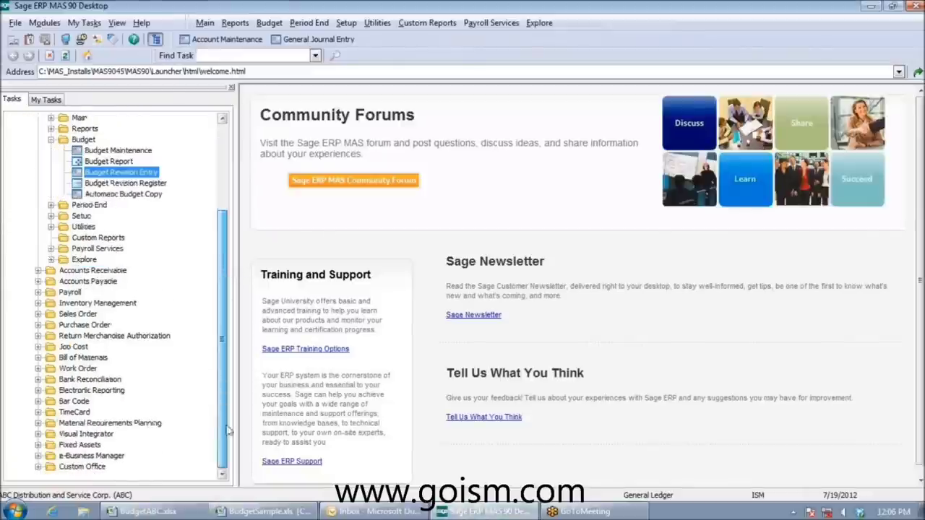
click(39, 434)
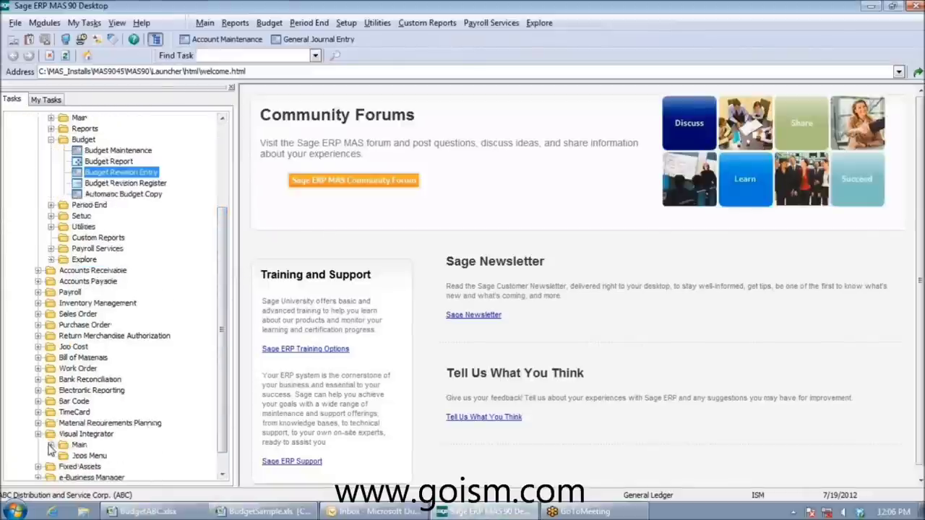
click(51, 445)
click(125, 401)
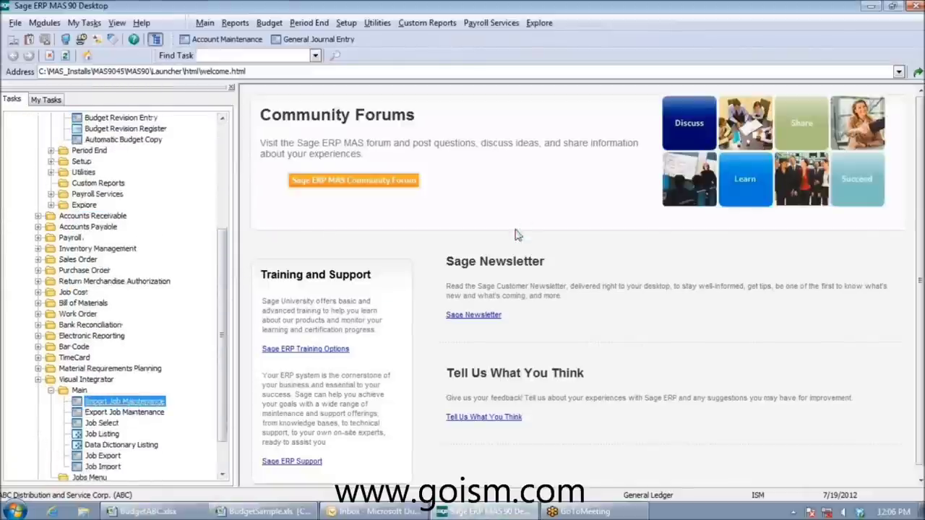
click(261, 146)
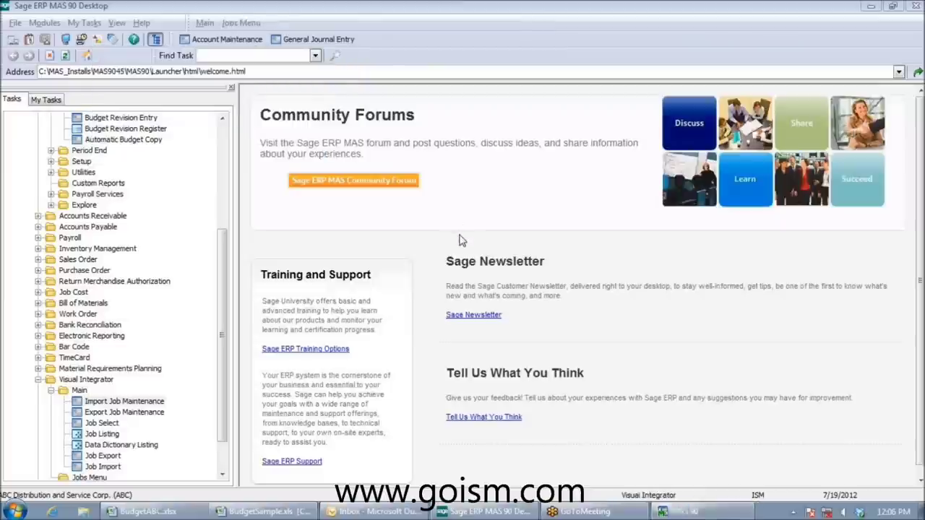
click(401, 127)
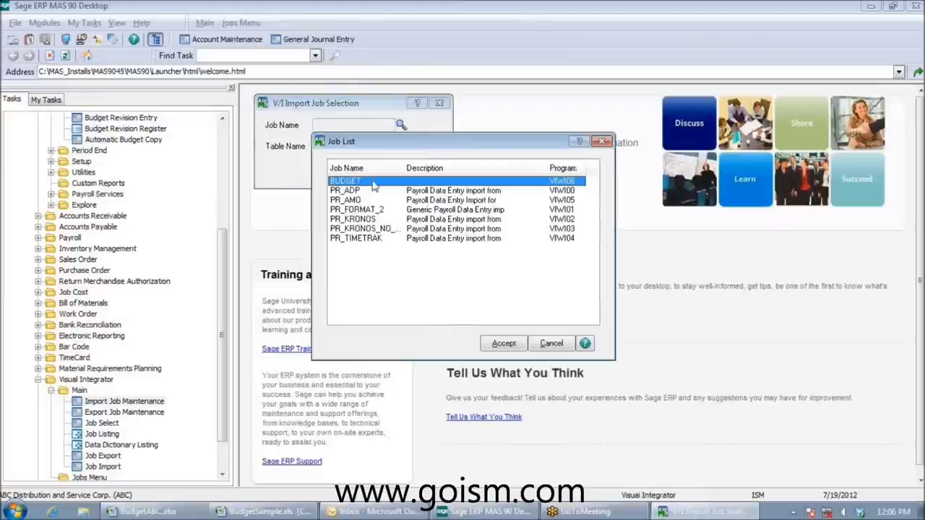
double_click(369, 182)
click(391, 174)
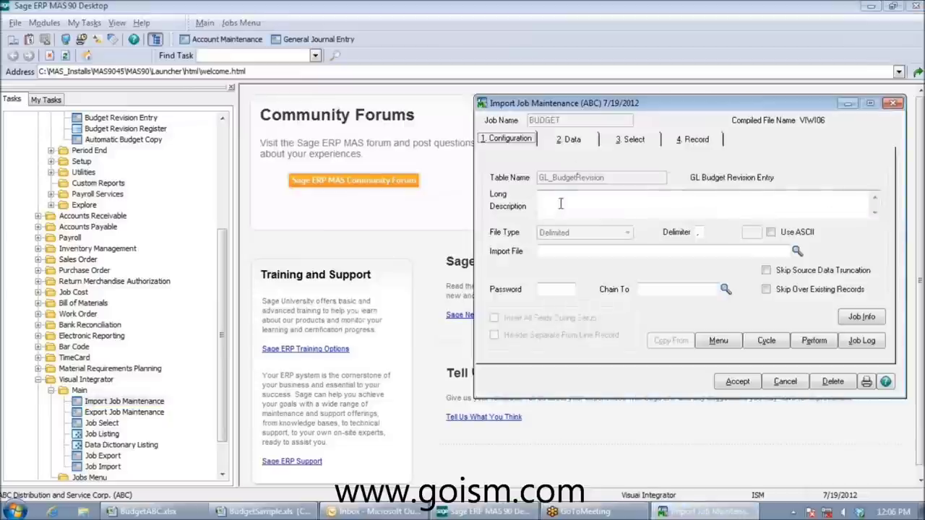
Review the FiscalYear, AccountKey, BudgetCode and RevisedBudget field definitions, then close the window.
click(576, 140)
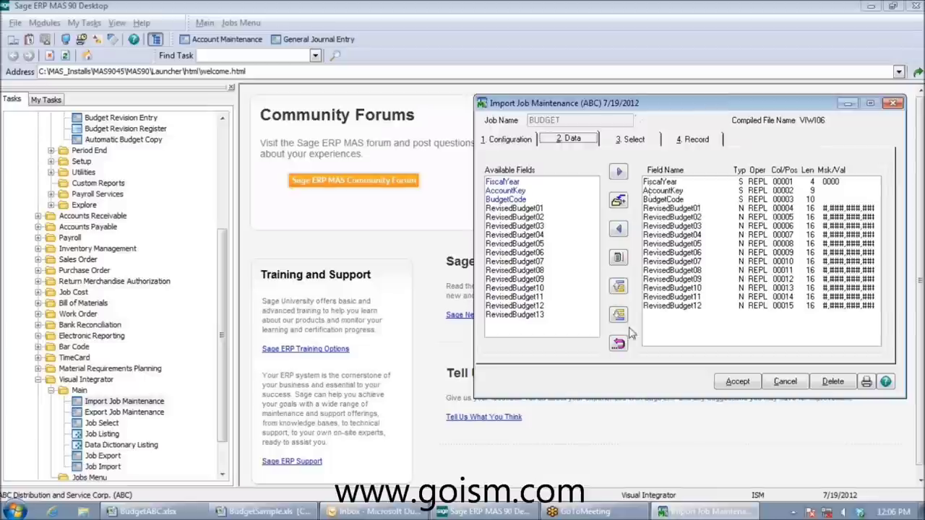
click(660, 184)
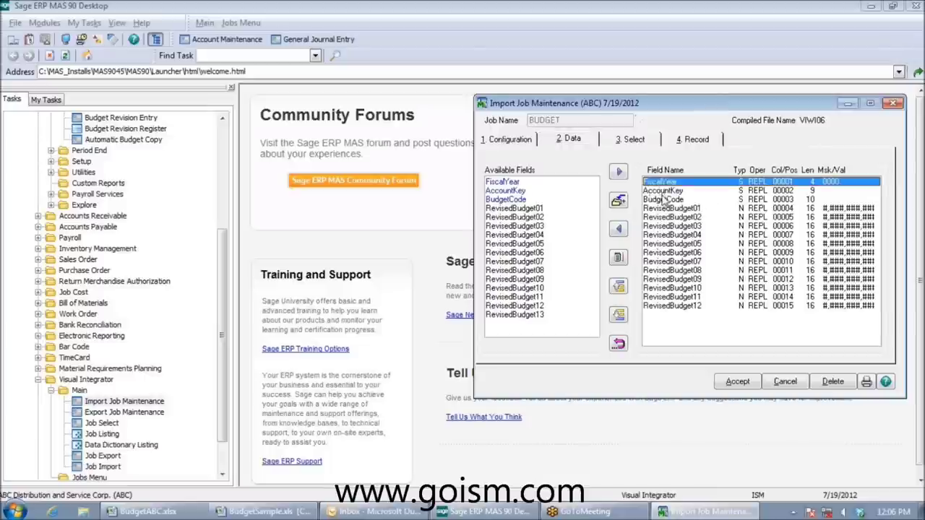
click(669, 190)
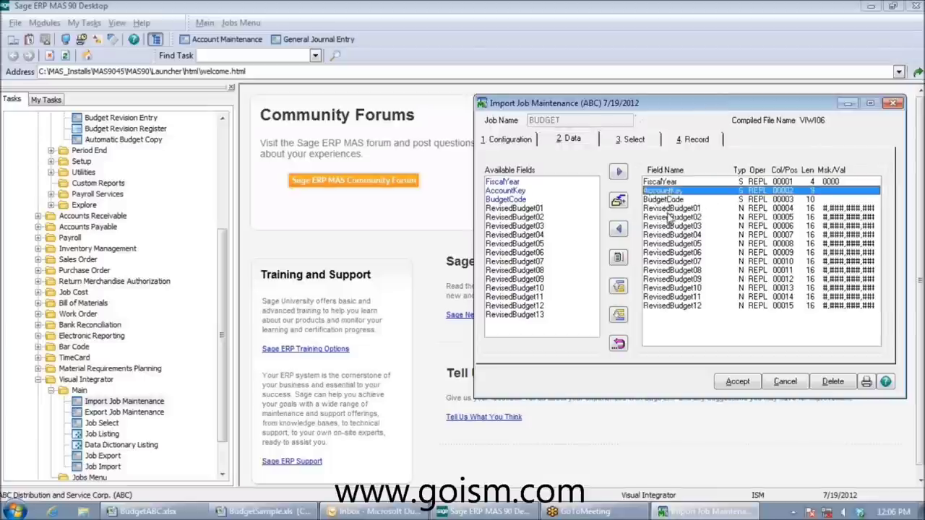
click(670, 201)
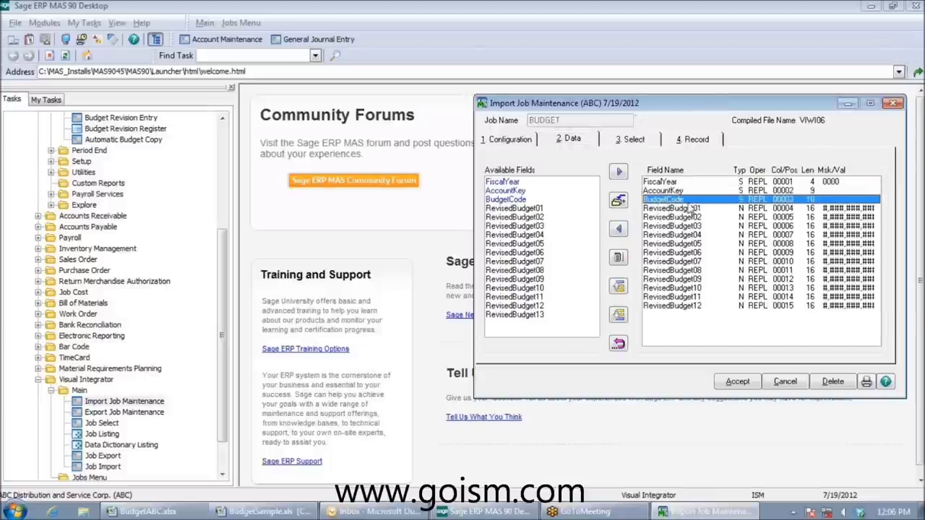
click(694, 306)
click(692, 210)
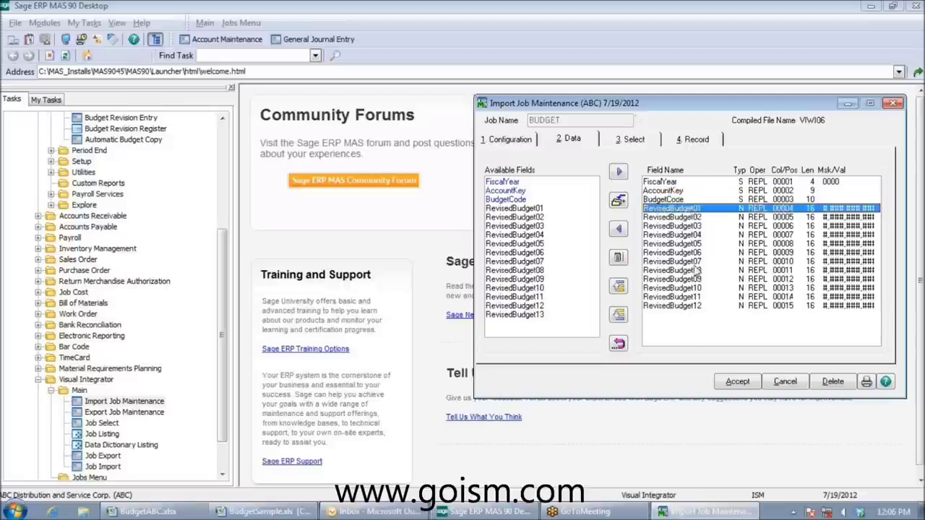
click(696, 216)
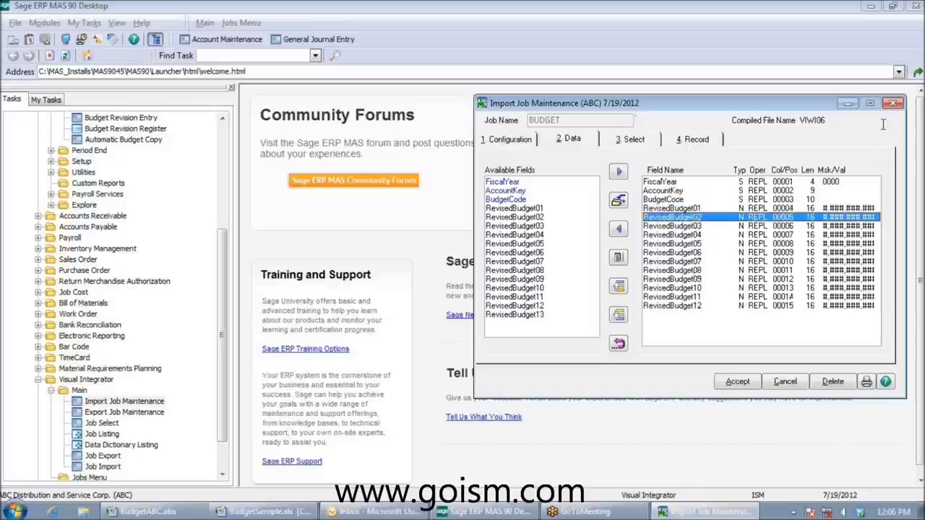
click(893, 103)
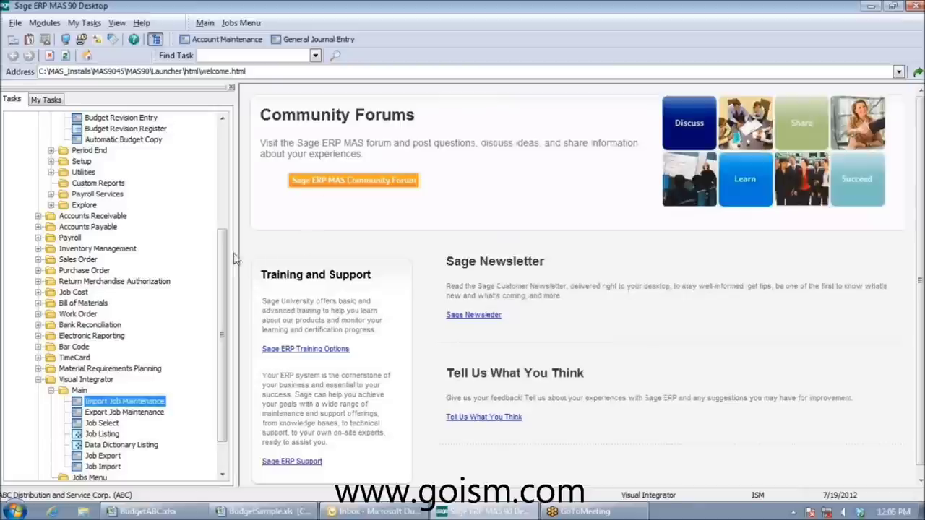
Collapse General Ledger Budget, expand Utilities and open General Ledger Exchange to view the Budget setting.
scroll(224, 274, up, 2)
scroll(217, 285, down, 1)
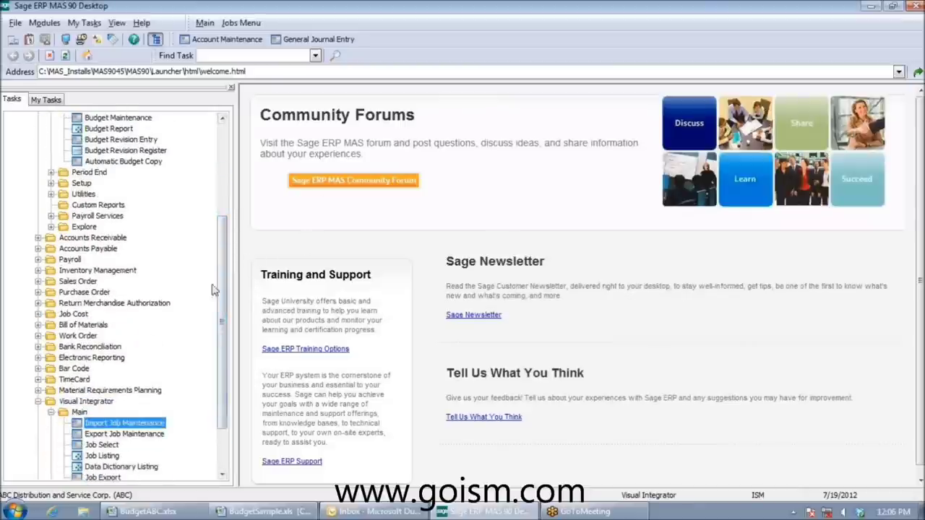
scroll(217, 275, up, 5)
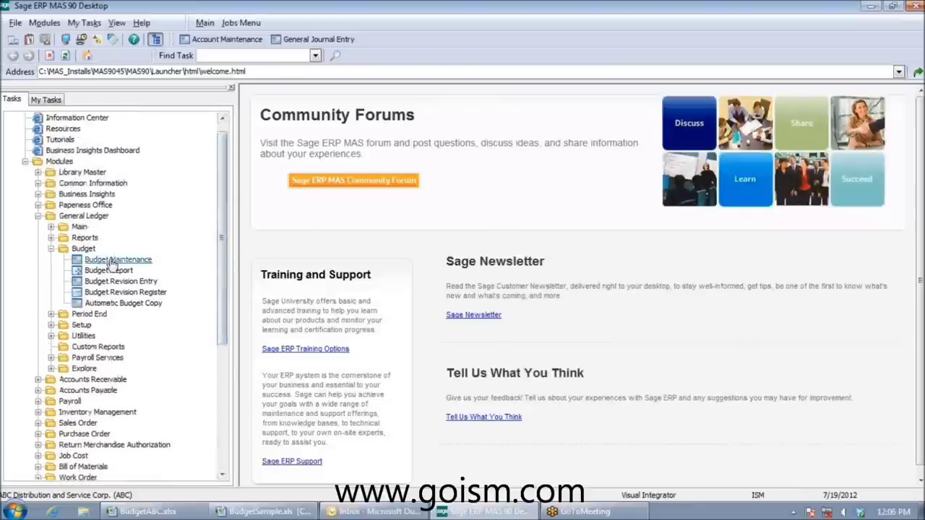
click(50, 249)
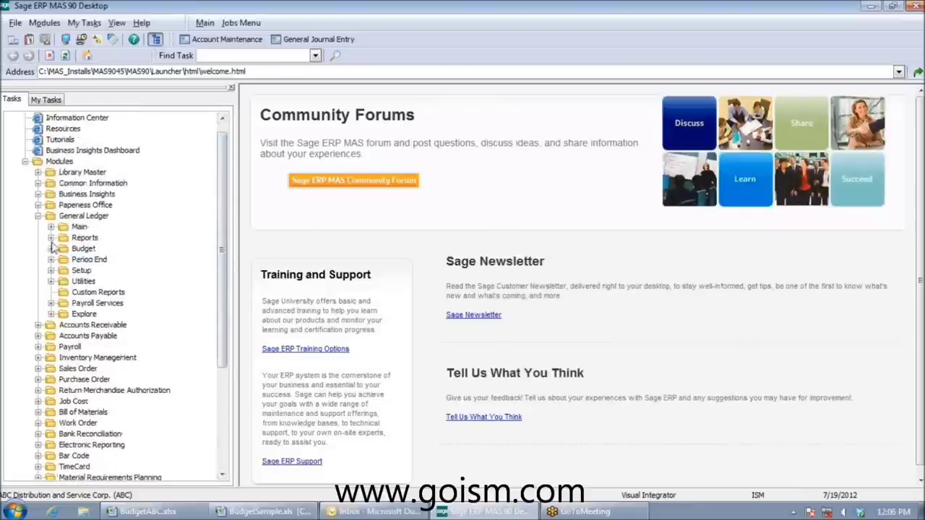
click(51, 282)
double_click(122, 292)
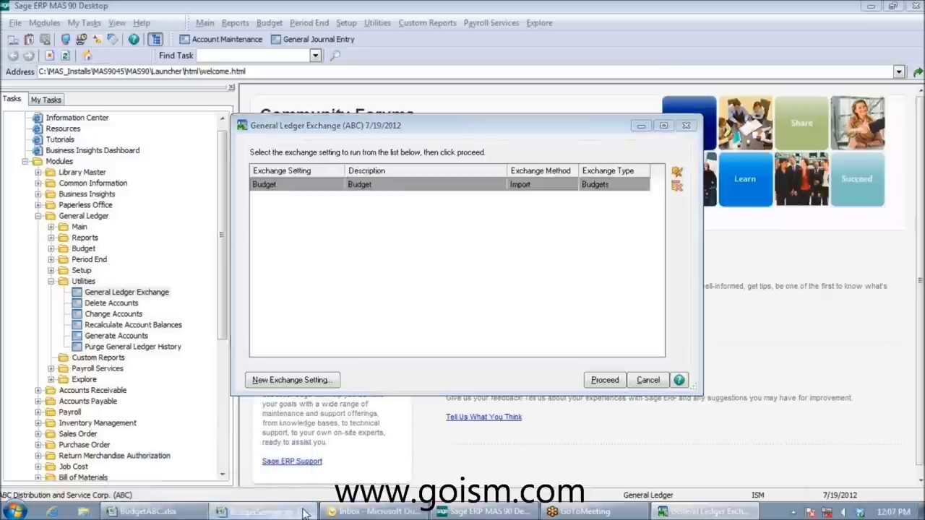
click(166, 513)
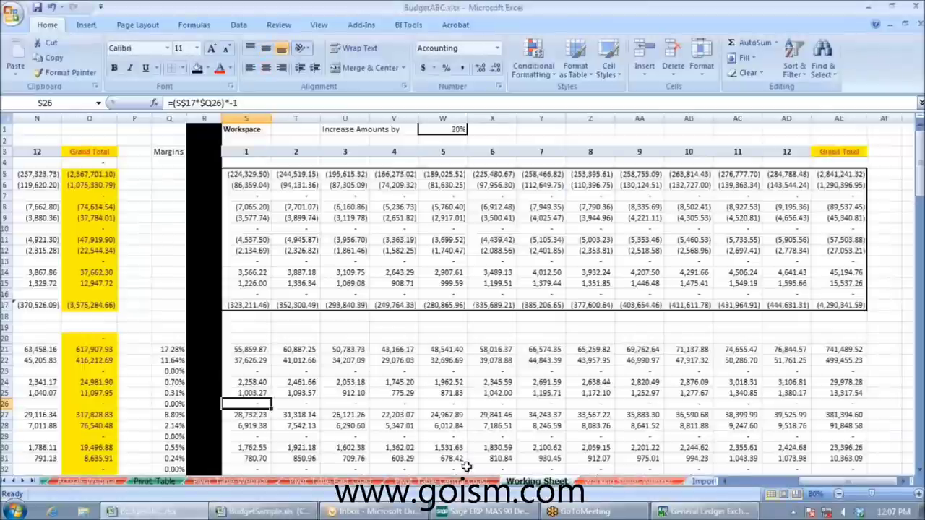
Select the account numbers and increased budget amounts on the Working Sheet and view the empty Import File sheet.
drag(814, 487, 737, 488)
drag(34, 164, 24, 335)
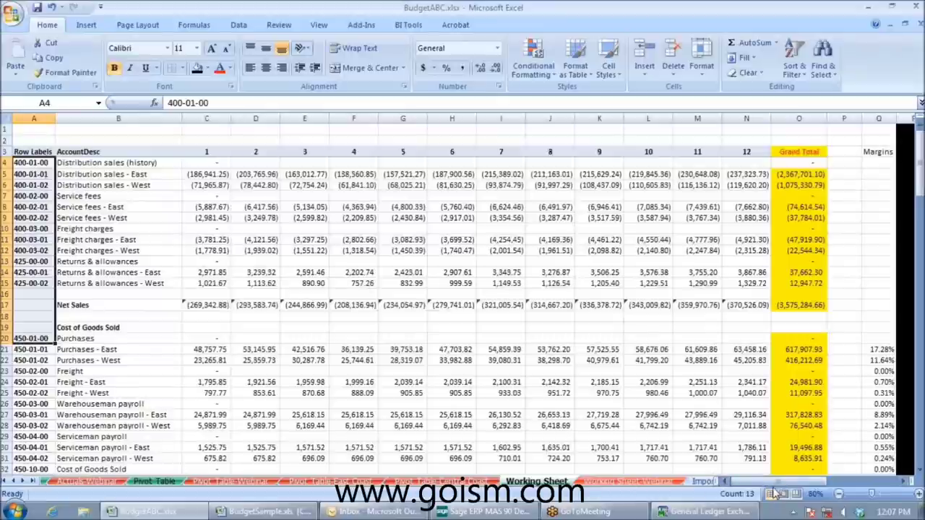
drag(772, 489, 808, 488)
drag(245, 174, 788, 304)
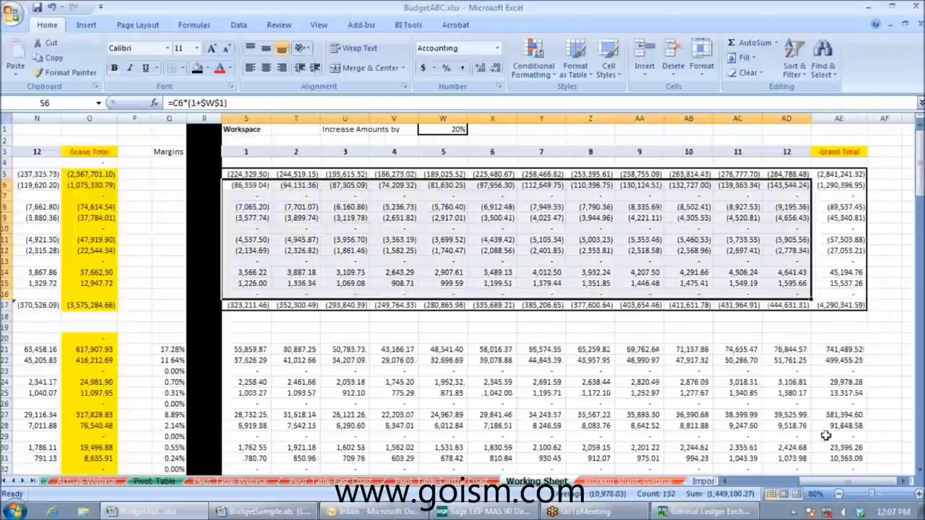
click(702, 481)
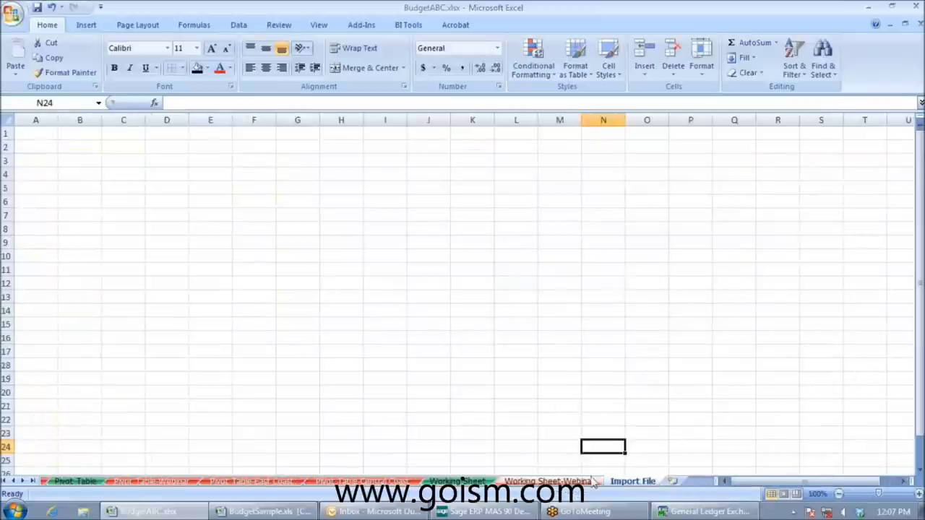
click(550, 481)
click(773, 482)
click(458, 481)
Copy the column A account numbers and paste them into Import File starting at A1.
drag(820, 489, 737, 489)
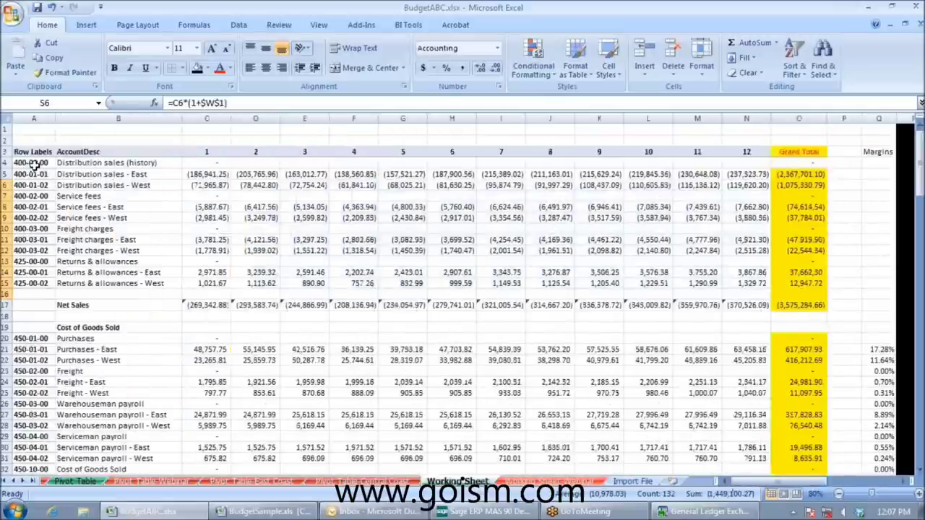
drag(33, 165, 29, 387)
key(ctrl+c)
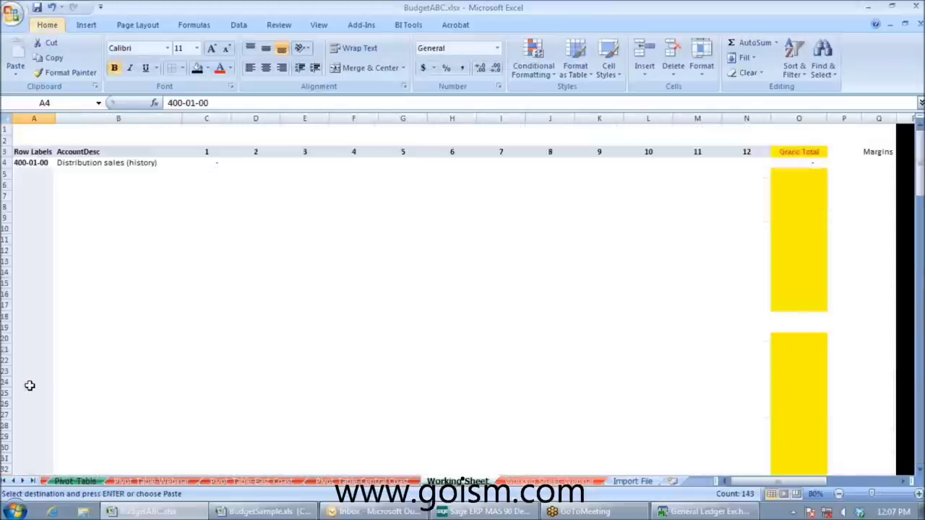
click(652, 484)
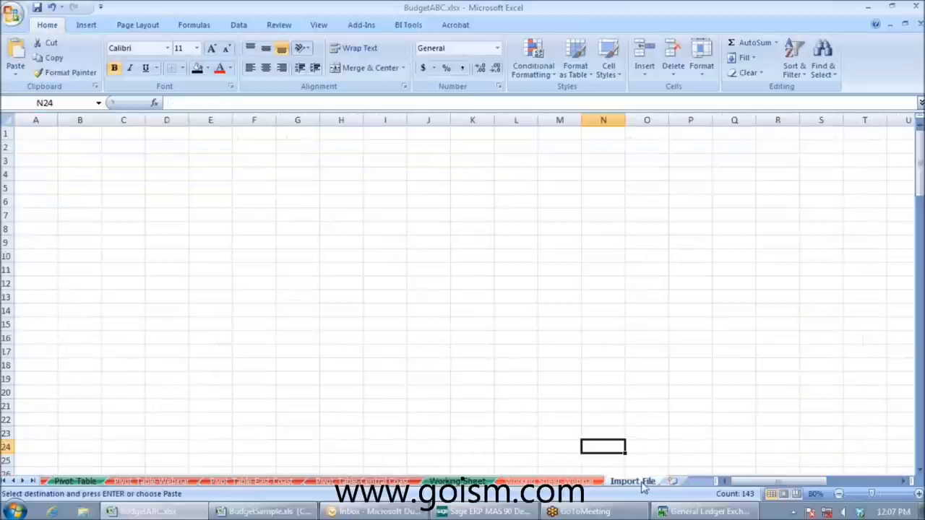
click(41, 132)
key(alt+e)
key(p)
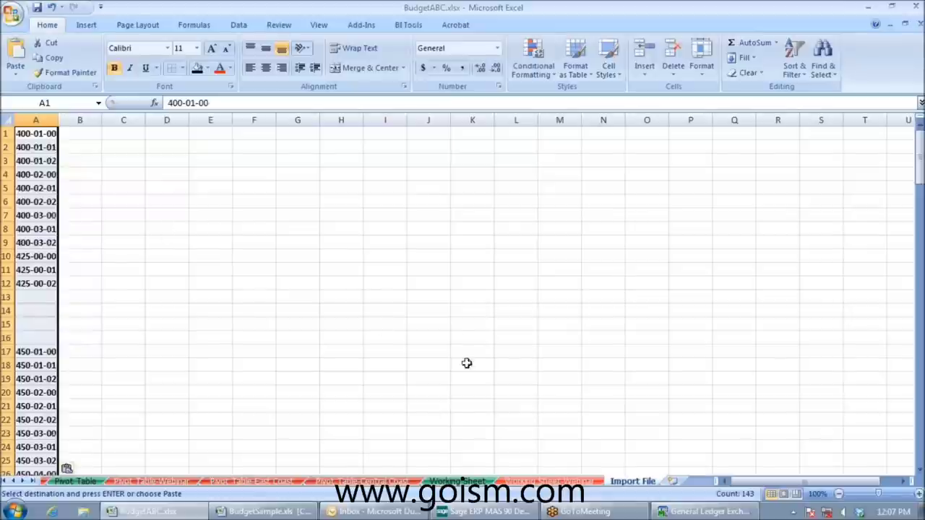
Copy the 12 increased budget periods from S5 down the data rows on the Working Sheet.
click(514, 483)
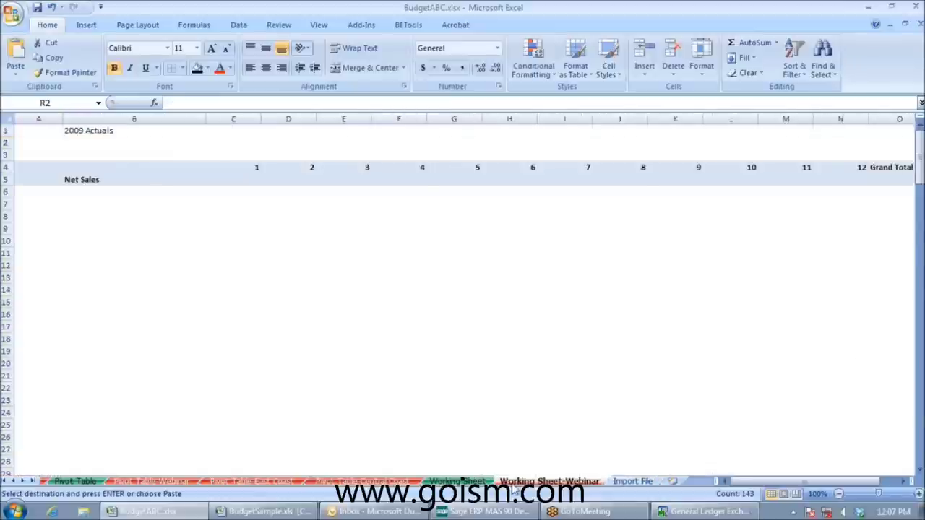
click(460, 482)
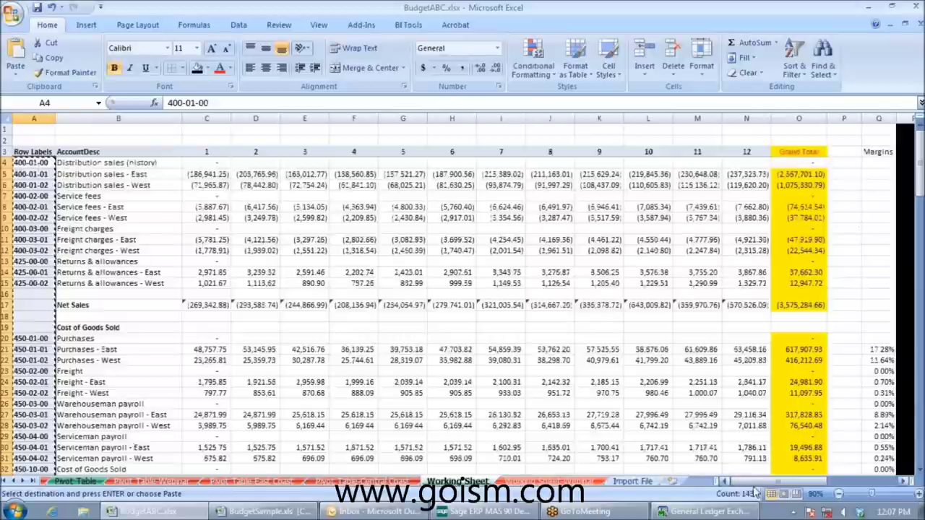
drag(754, 489, 779, 483)
click(510, 176)
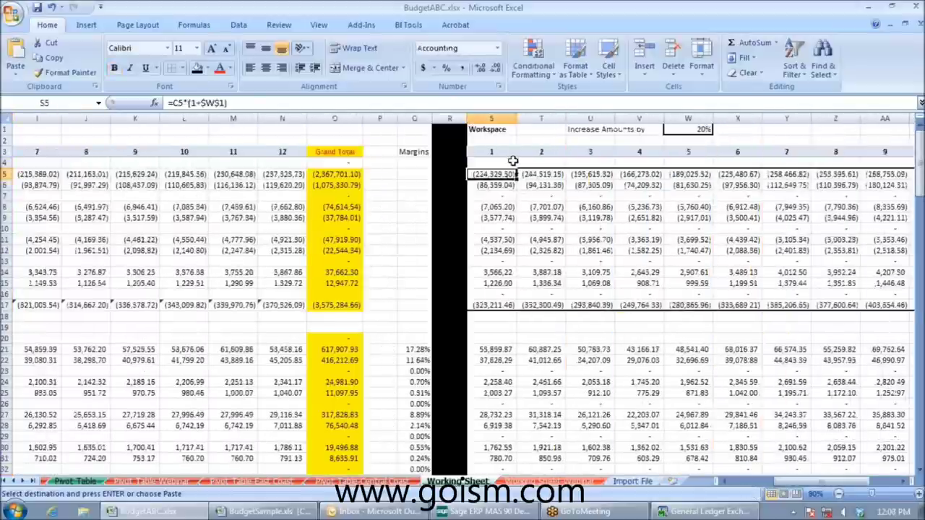
key(ctrl+shift+Right)
key(shift+Left)
key(ctrl+shift+Down)
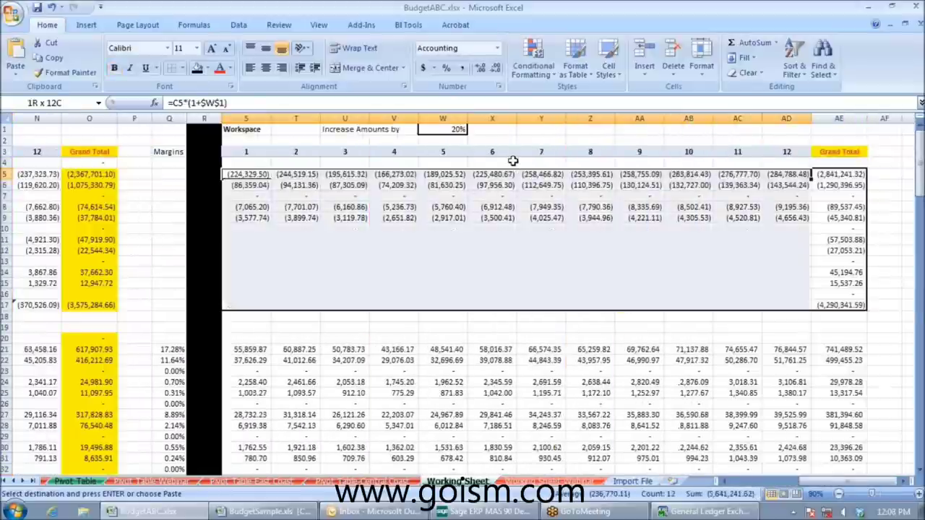
key(ctrl+shift+Down)
key(ctrl+shift+Down)
key(ctrl+shift+Down)
key(ctrl+shift+Down)
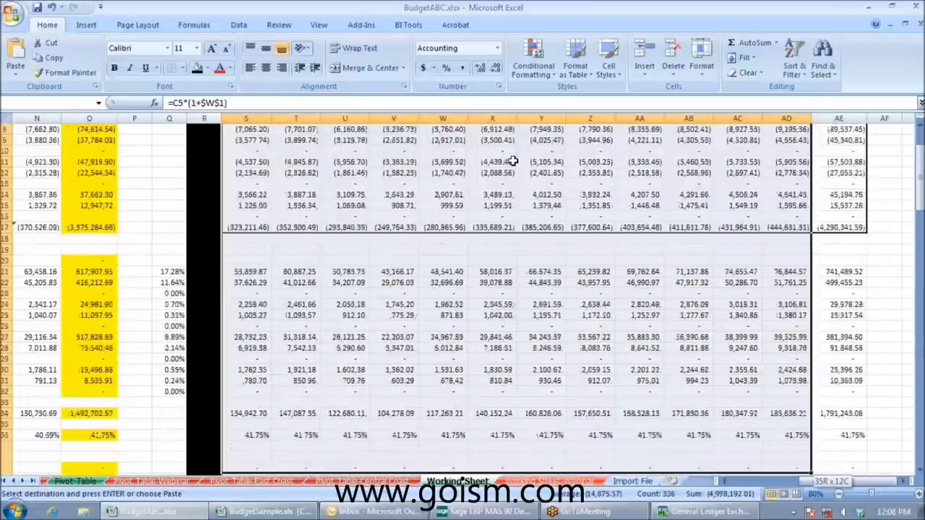
key(ctrl+shift+Up)
key(ctrl+shift+Up)
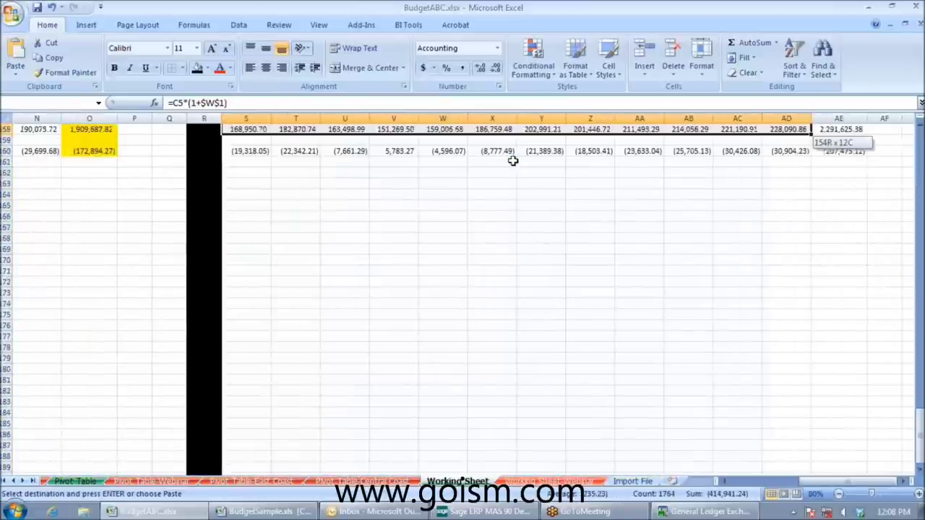
key(ctrl+shift+Up)
key(ctrl+BackSpace)
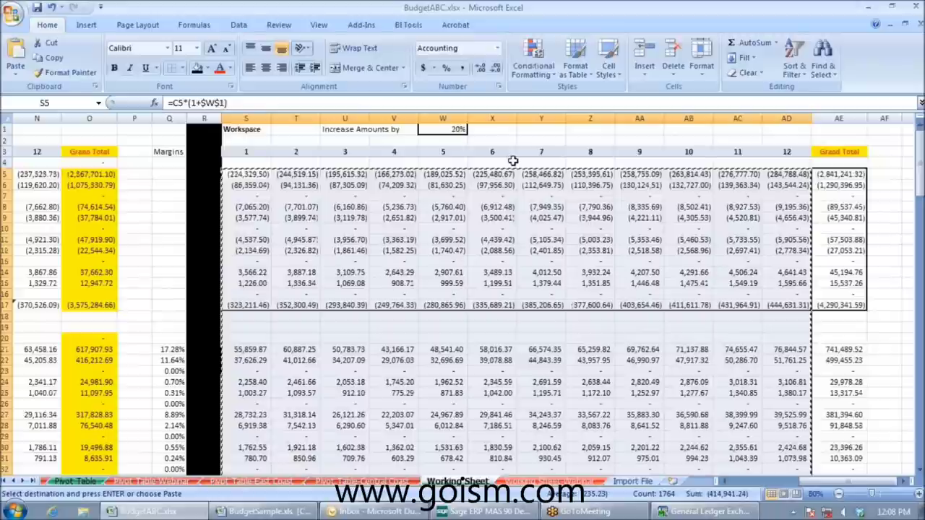
Paste the copied amounts as values into cell B1 of the Import File sheet.
click(633, 481)
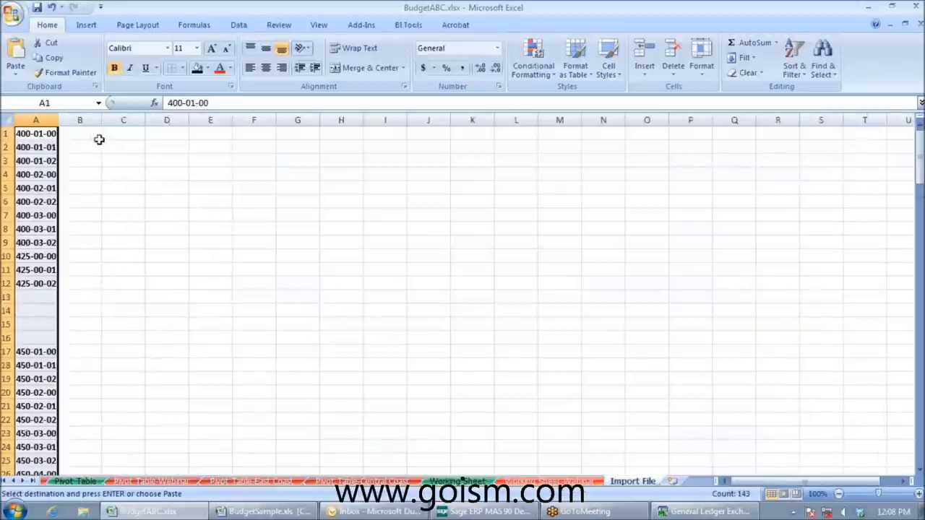
click(90, 132)
key(alt+e)
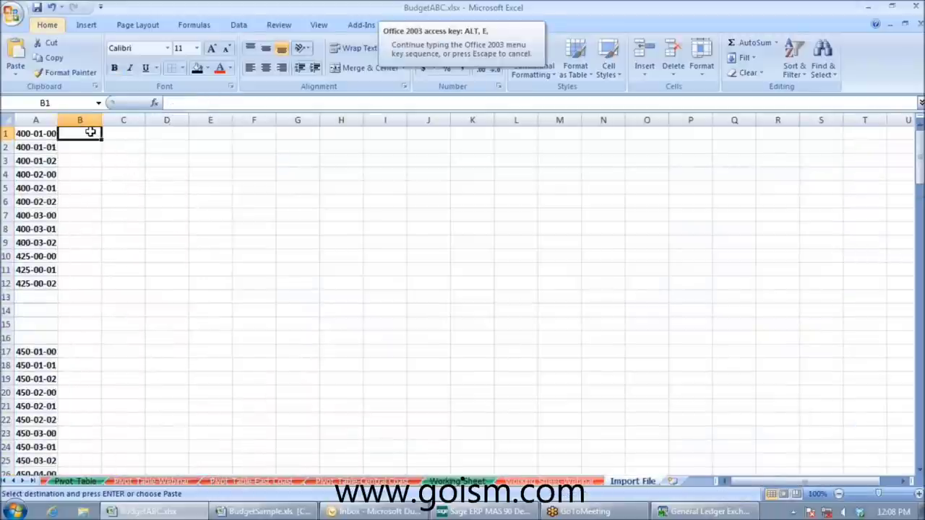
key(s)
key(v)
key(Return)
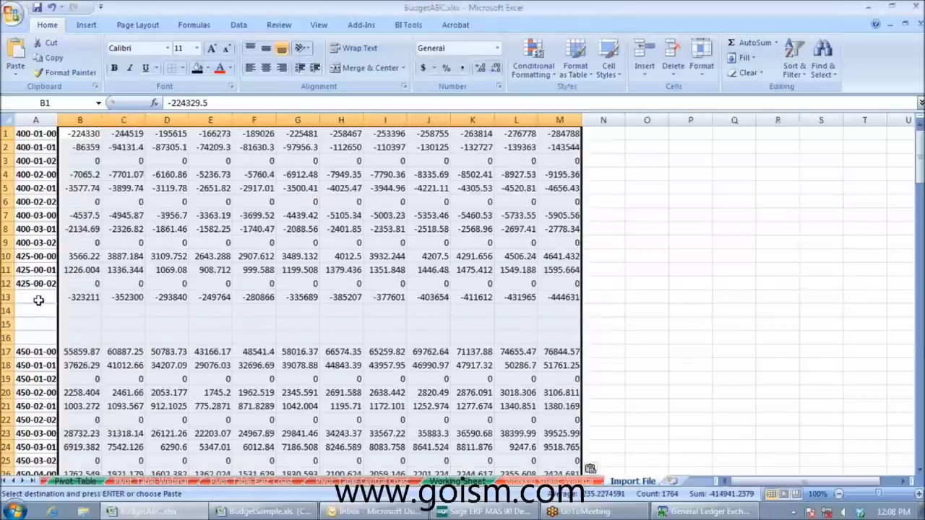
drag(31, 298, 61, 333)
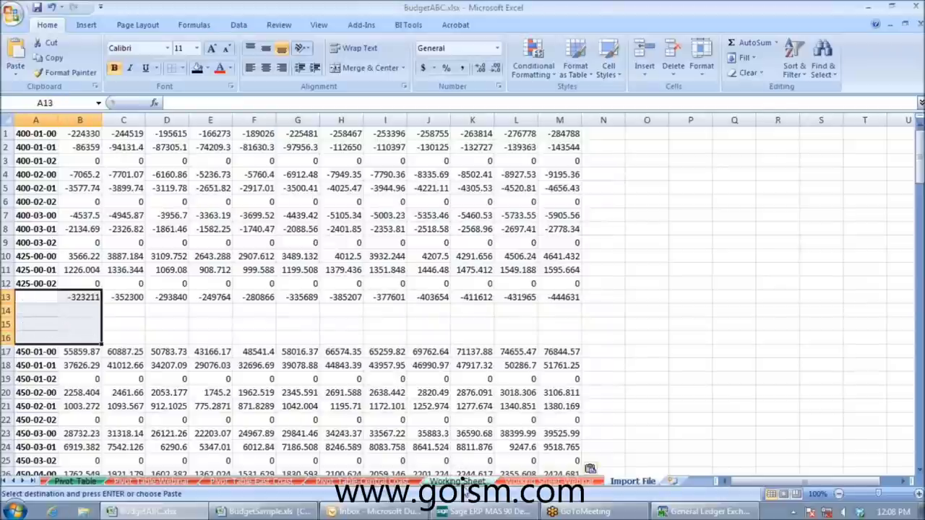
Look over the Net Sales subtotal rows on the Working Sheet.
click(459, 481)
drag(813, 486, 730, 486)
drag(28, 294, 62, 323)
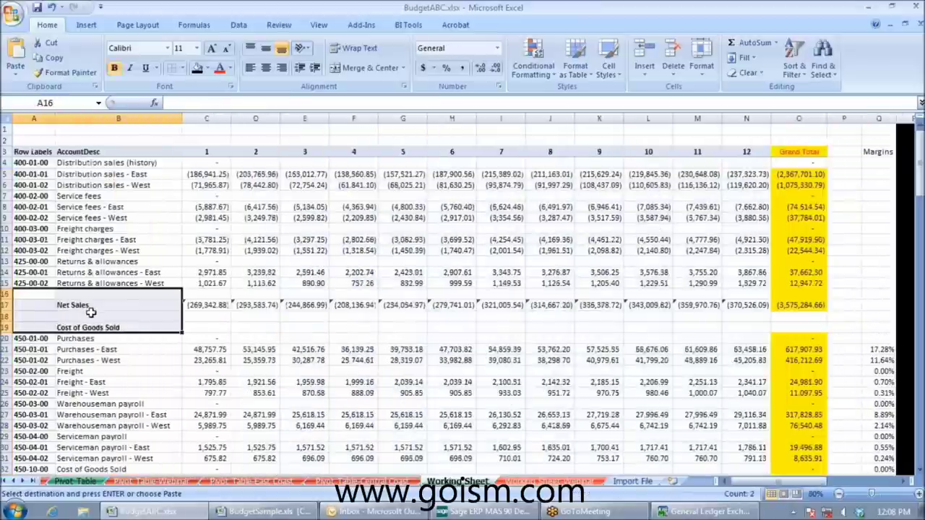
scroll(105, 318, down, 2)
scroll(105, 318, up, 1)
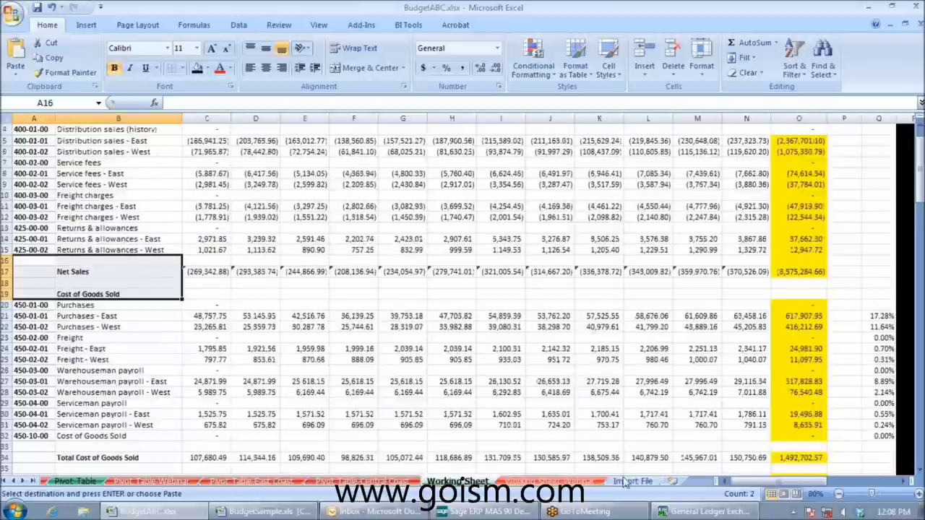
Select the Import File block from A1 across to column M, down through totals row 154.
click(632, 480)
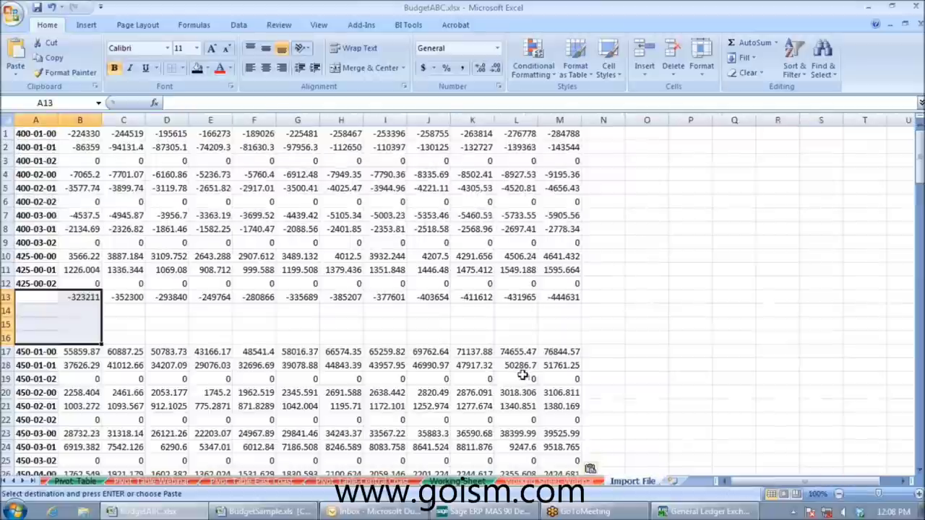
click(32, 134)
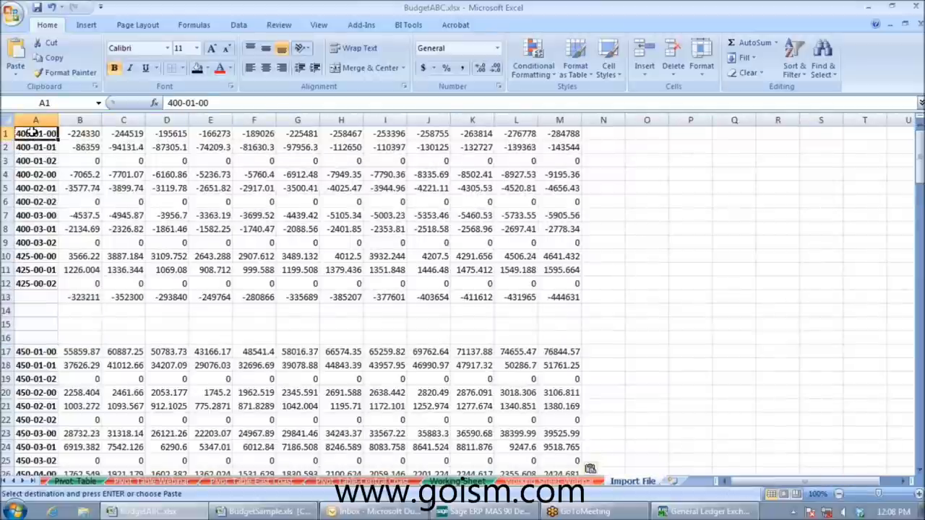
key(ctrl+shift+Right)
key(ctrl+shift+Down)
key(ctrl+shift+Down)
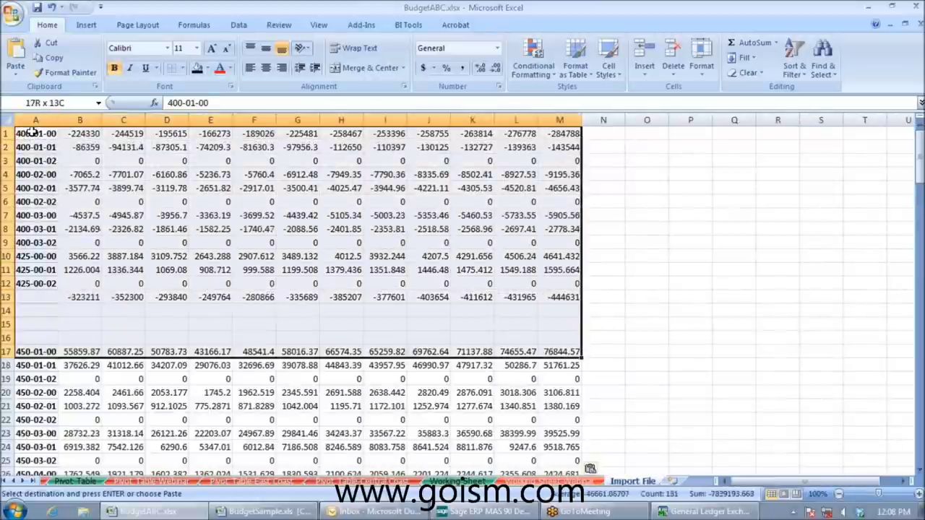
key(ctrl+shift+Down)
key(ctrl+shift+Down)
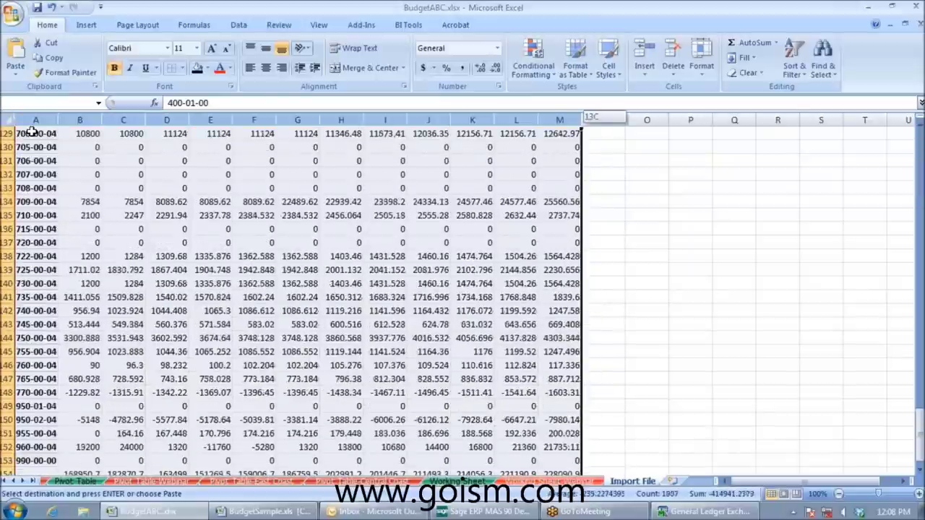
key(ctrl+shift+Up)
scroll(33, 132, down, 1)
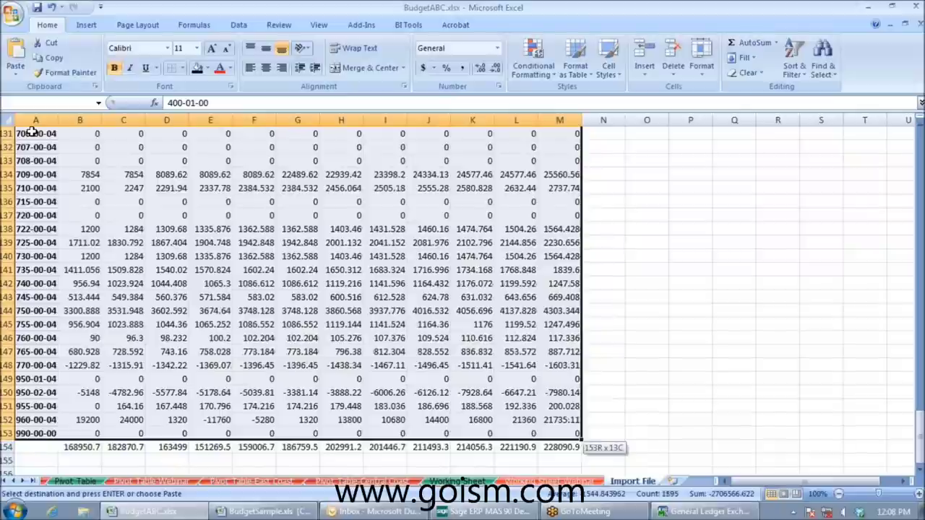
key(shift+Down)
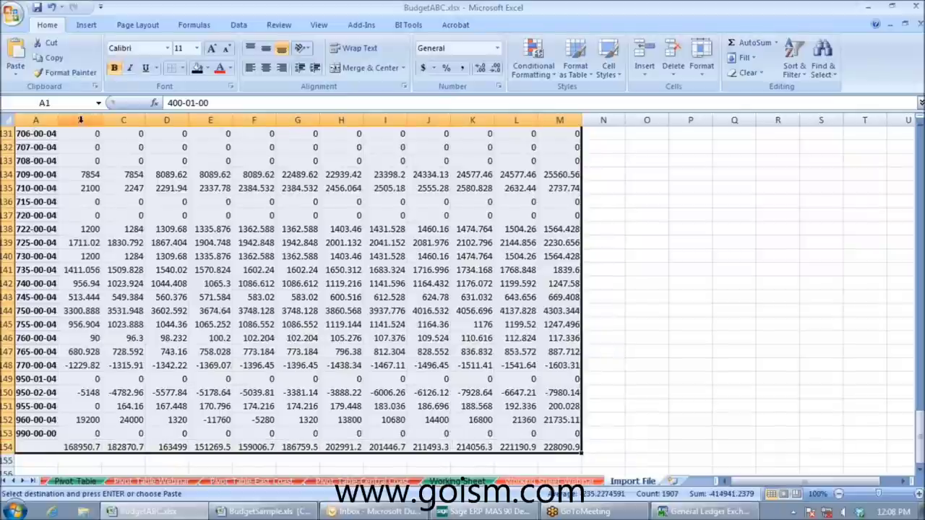
Sort the selected Import File rows by account number in column A.
click(238, 25)
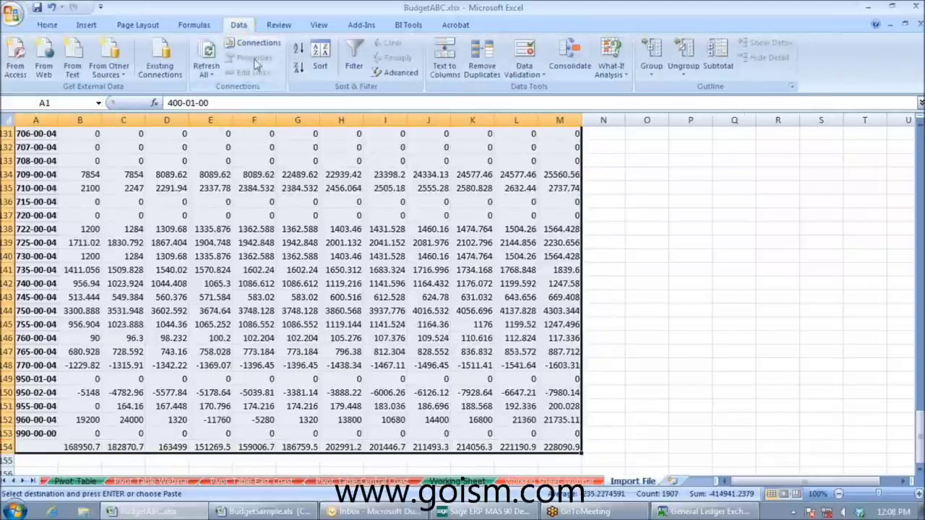
click(320, 69)
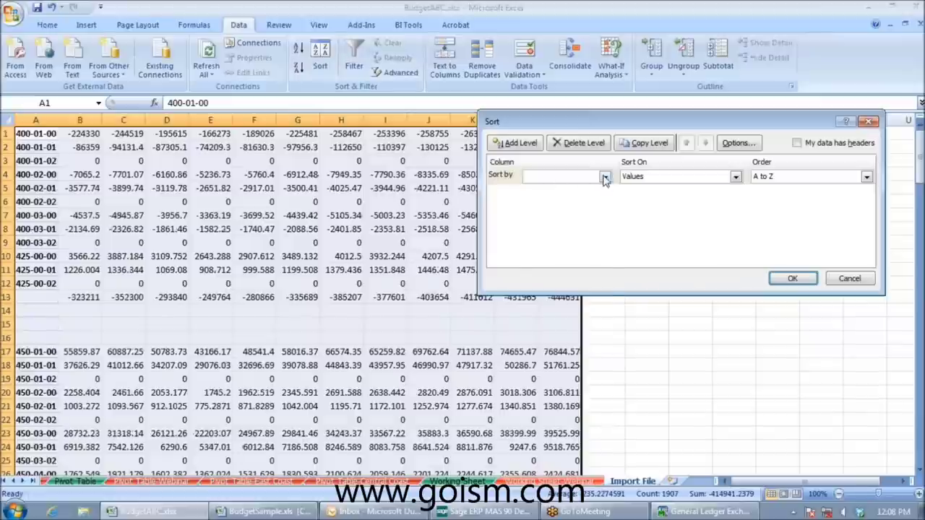
click(605, 177)
click(599, 189)
click(798, 281)
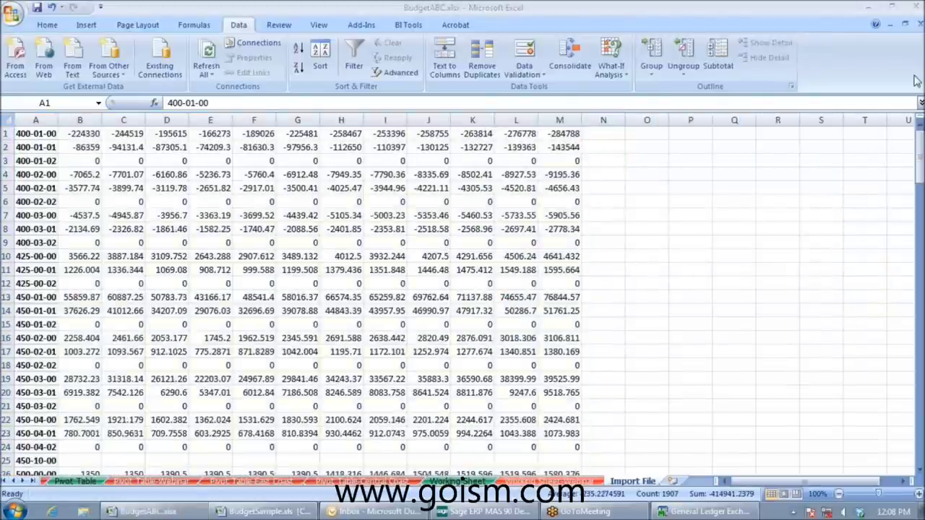
click(919, 350)
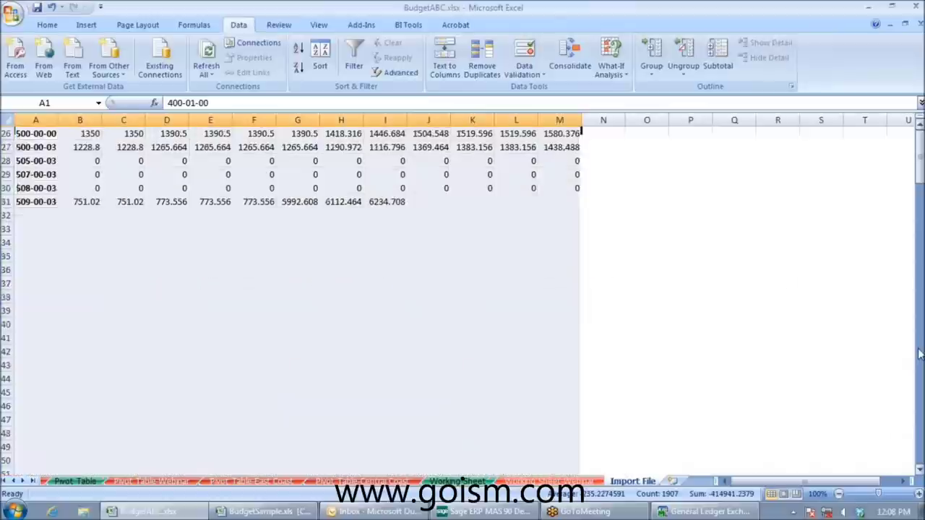
drag(919, 365, 919, 383)
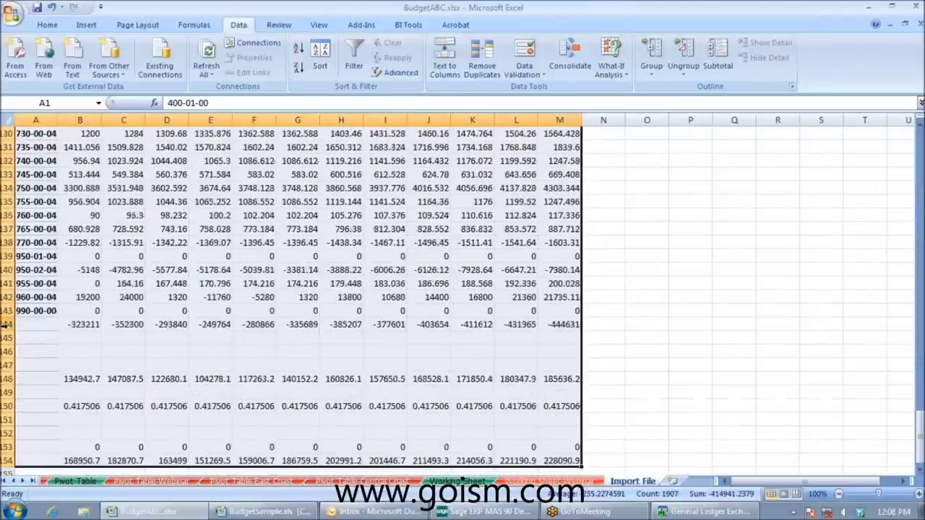
Delete the leftover total and margin rows from row 144 down.
click(6, 324)
scroll(78, 405, down, 2)
right_click(79, 436)
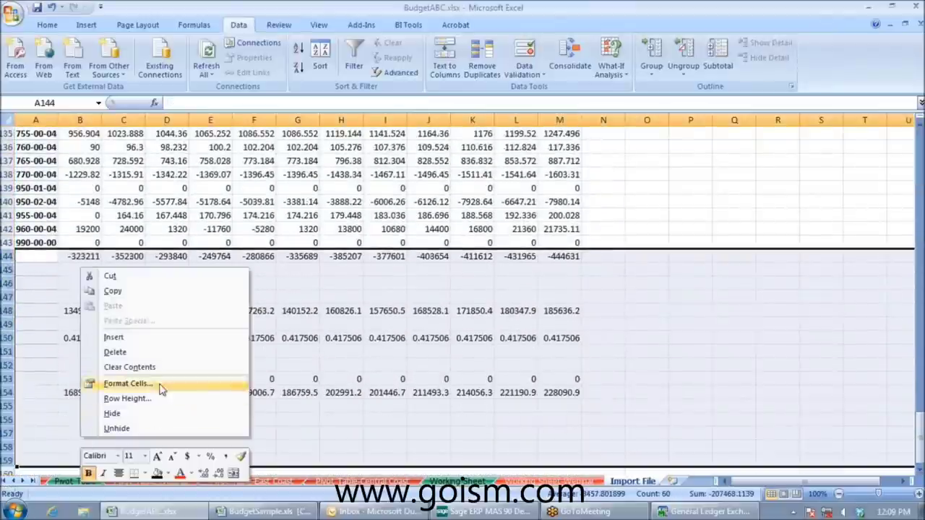
click(165, 354)
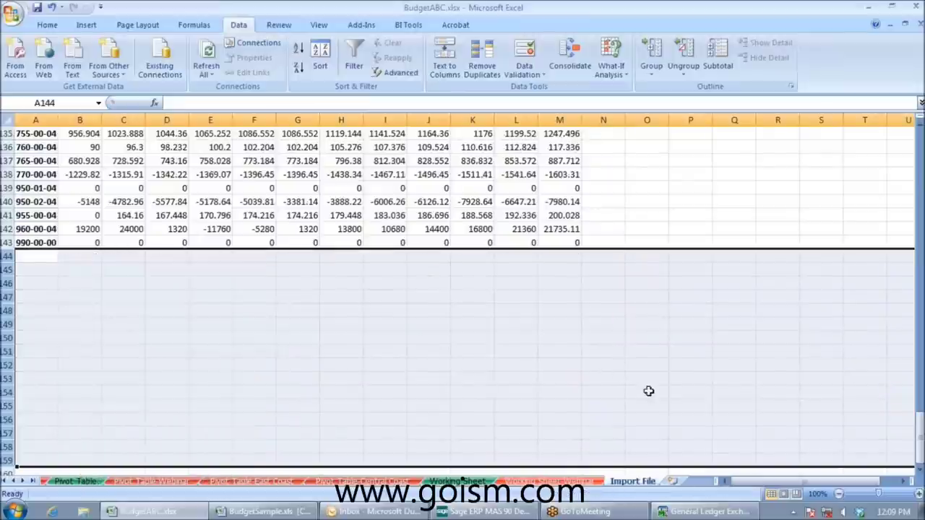
drag(920, 434, 920, 145)
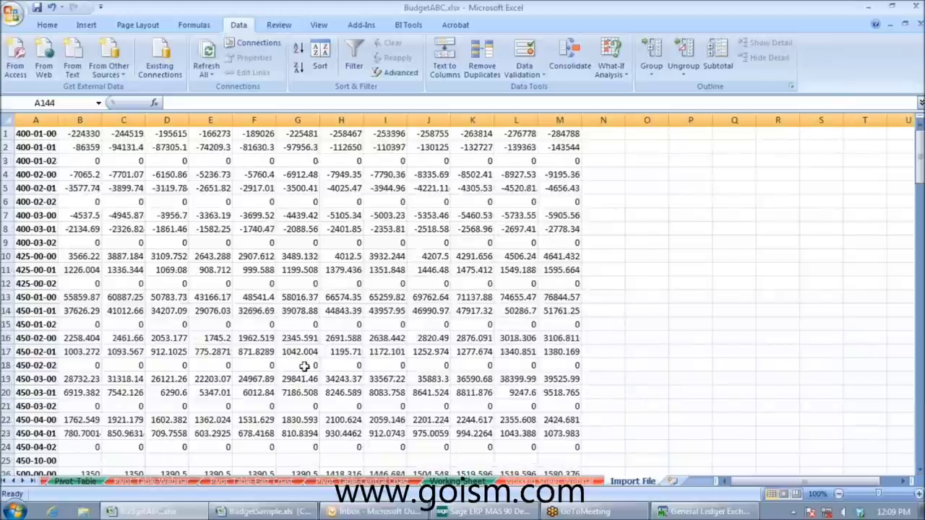
Copy the Import File sheet into a new workbook.
right_click(632, 482)
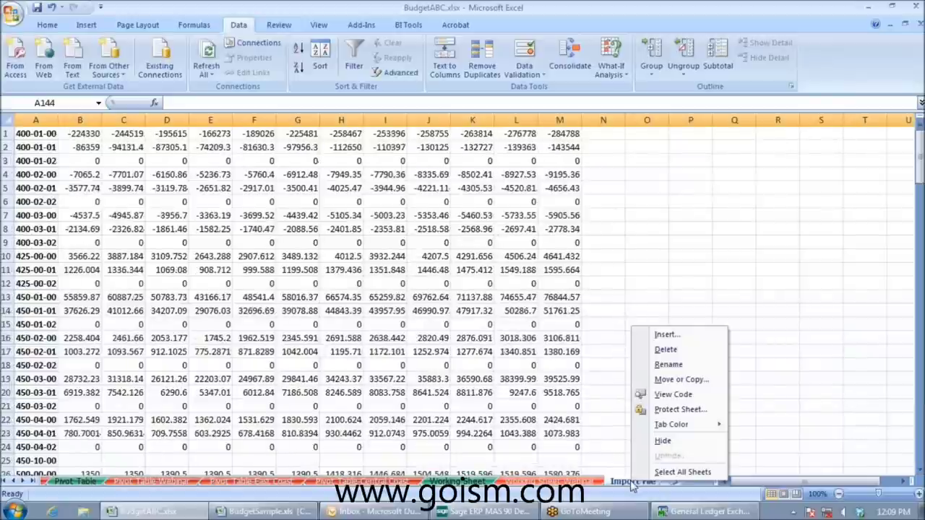
click(668, 380)
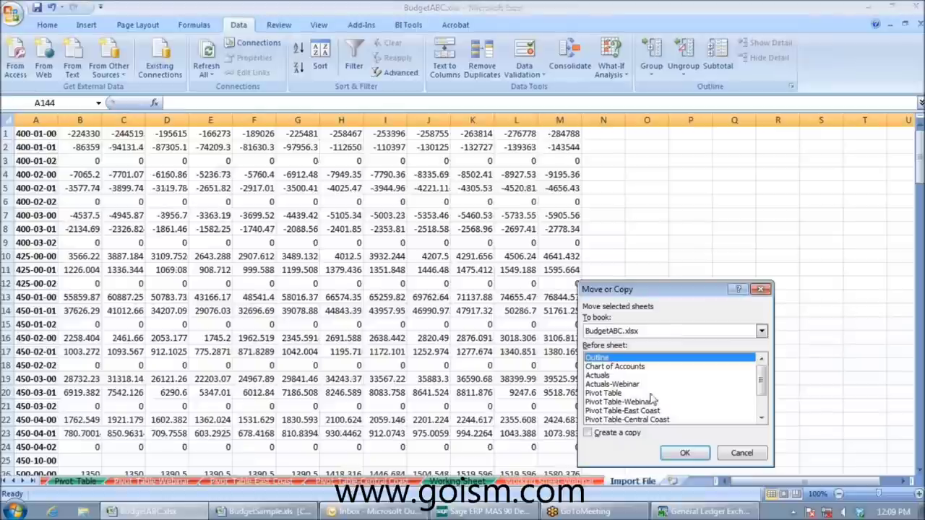
click(608, 435)
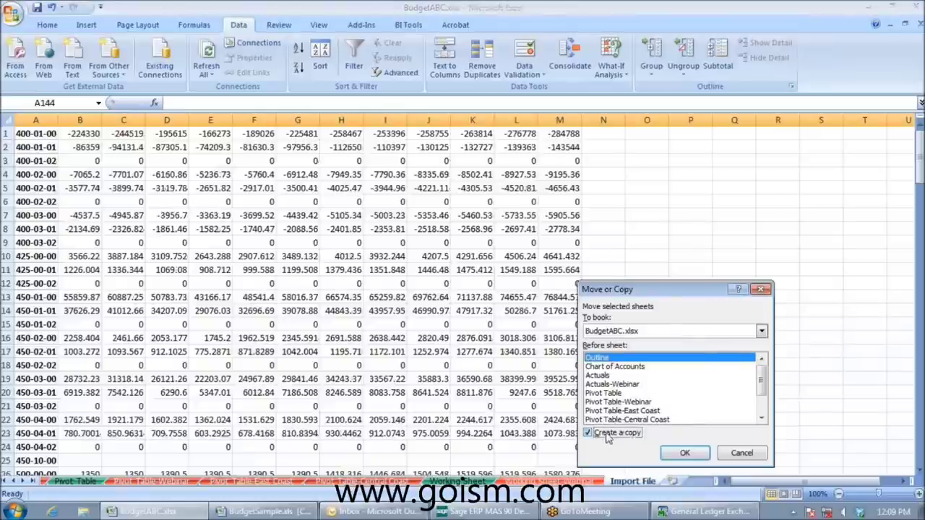
click(669, 331)
click(665, 342)
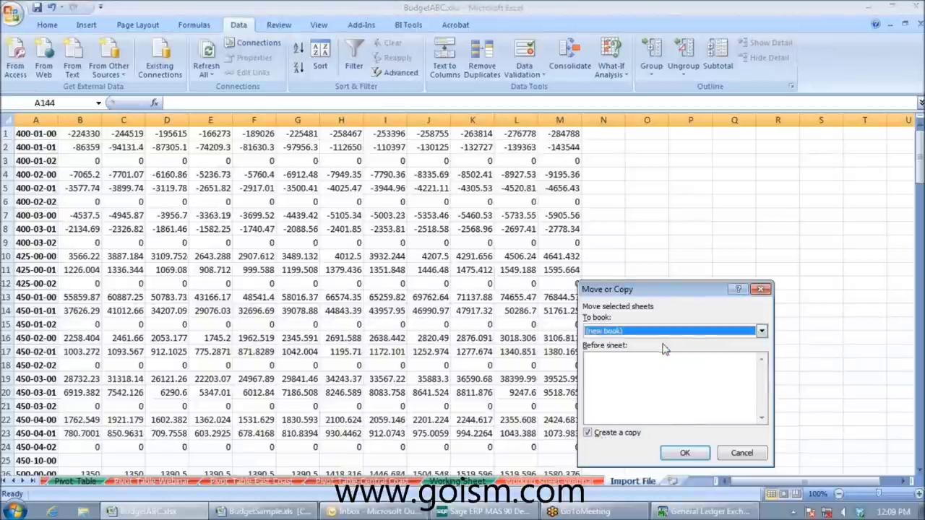
click(684, 452)
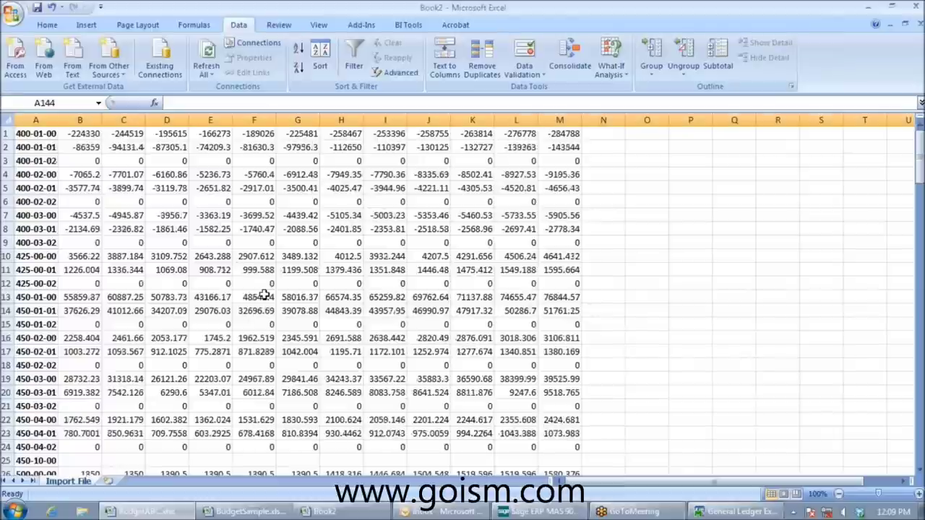
click(264, 296)
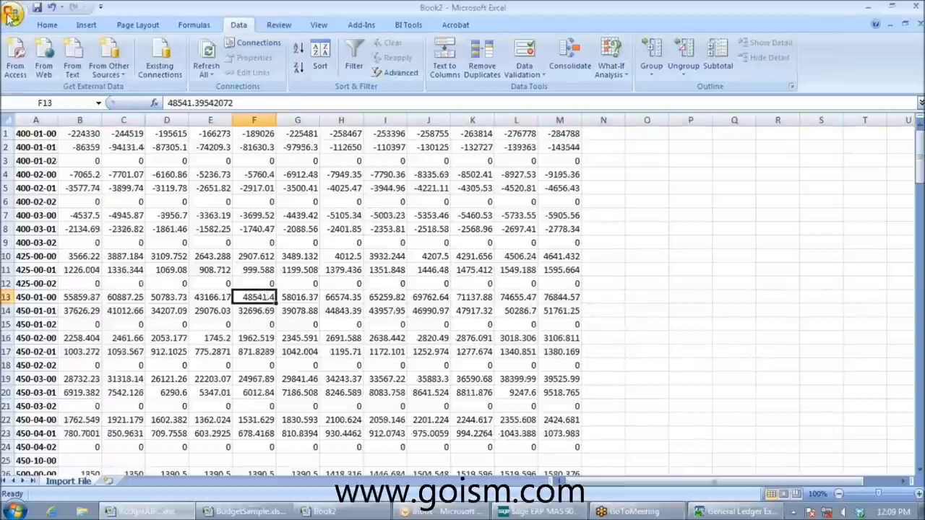
Save the new workbook to the Desktop as 'Budget Upload for 2010'.
click(12, 16)
click(35, 134)
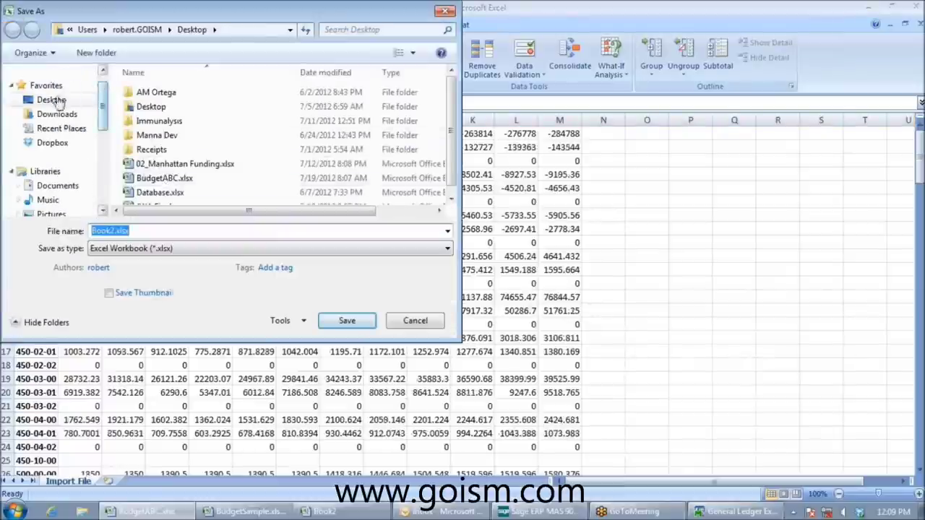
click(52, 99)
click(150, 231)
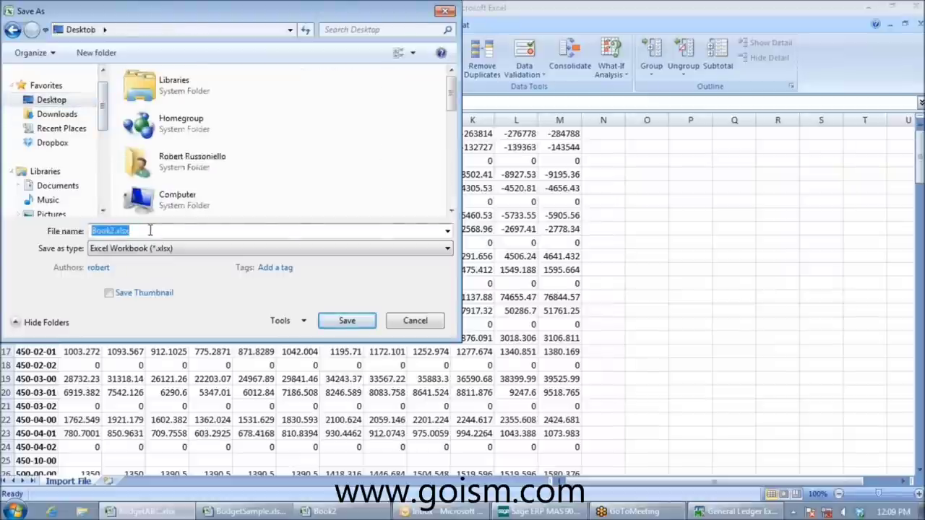
text(Budget Upload for 2010)
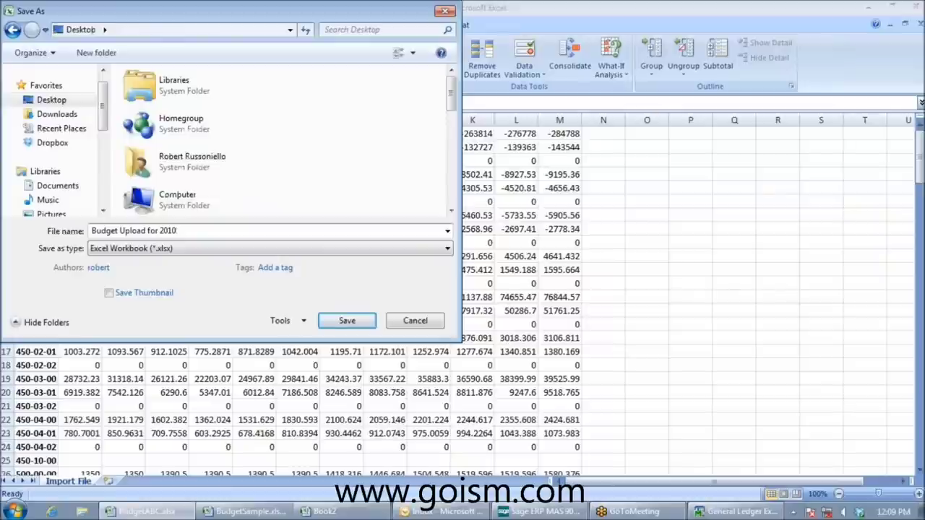
key(Return)
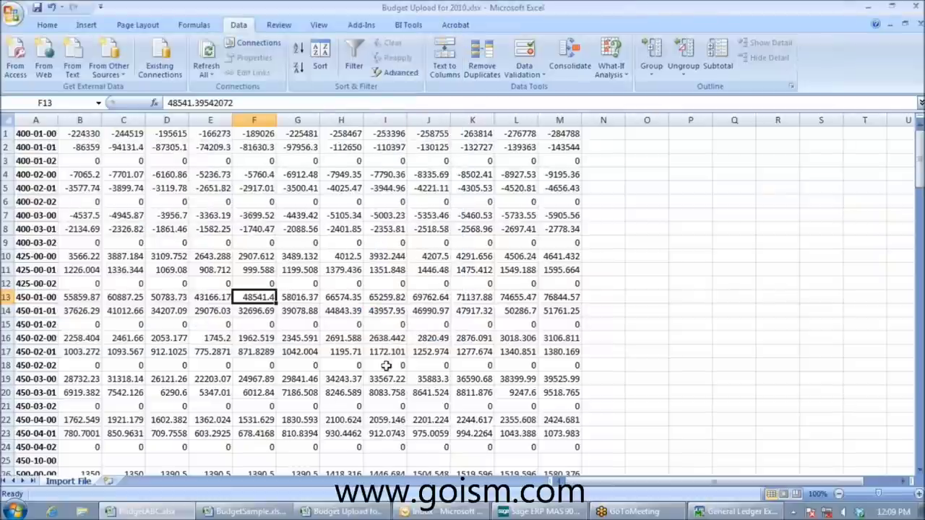
Close General Ledger Exchange and return to the MAS 90 Desktop showing General Ledger Utilities.
click(729, 511)
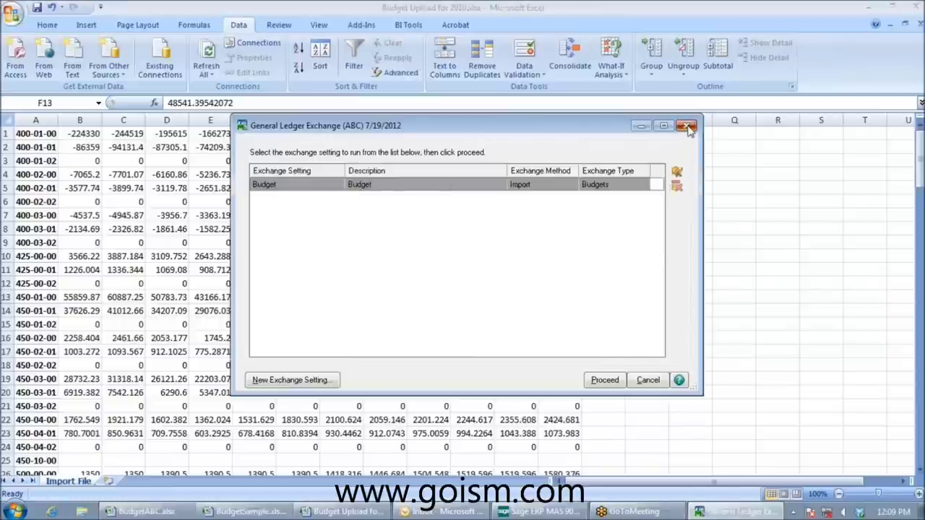
click(688, 127)
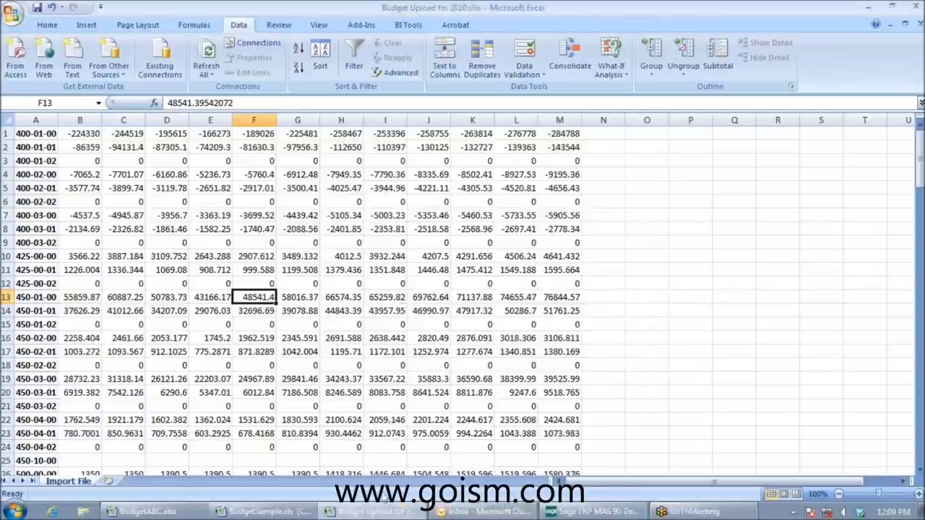
mouse_move(172, 514)
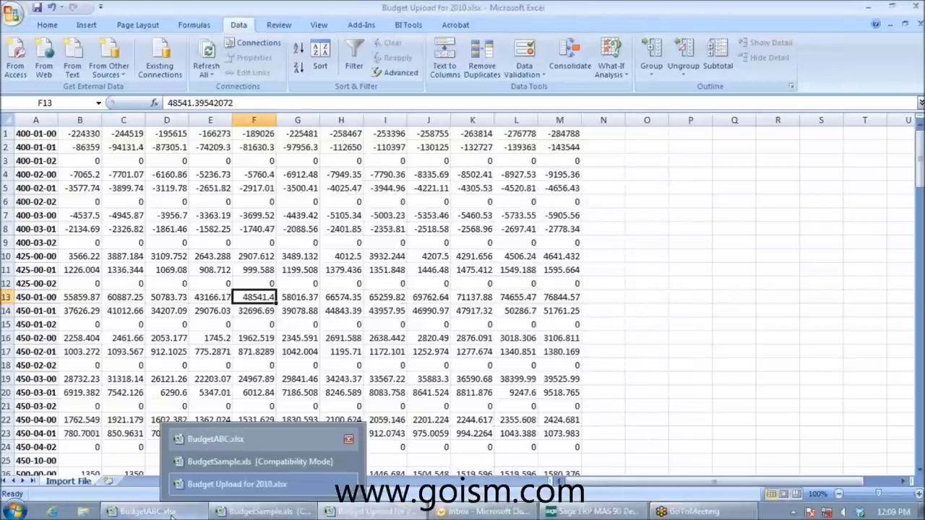
click(215, 438)
mouse_move(593, 512)
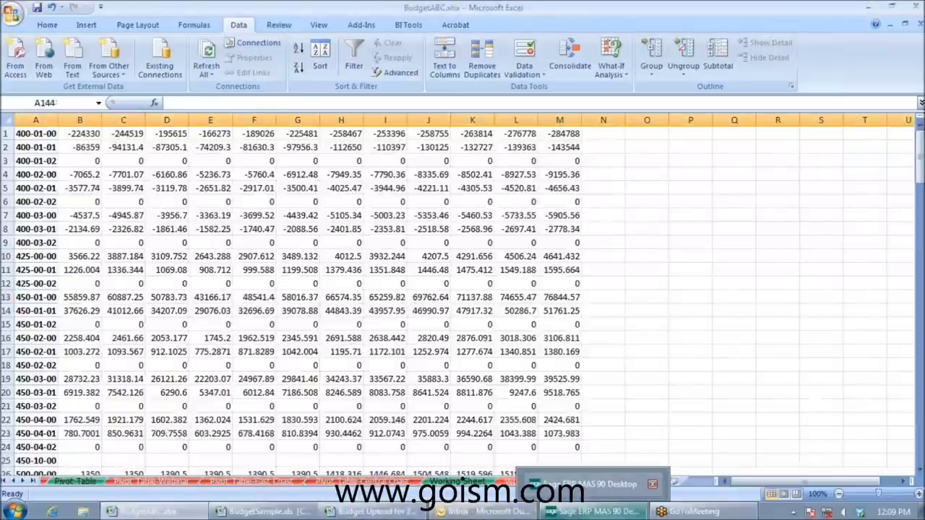
click(611, 514)
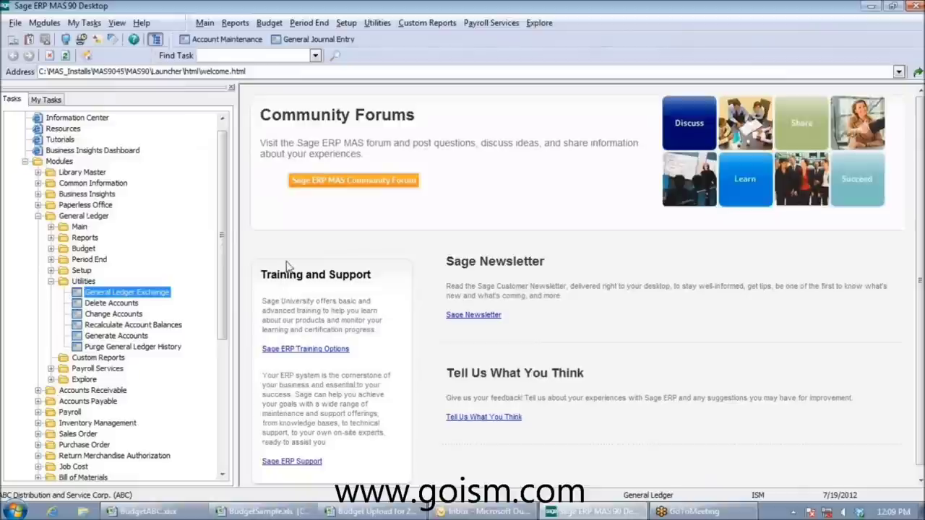
scroll(230, 245, down, 3)
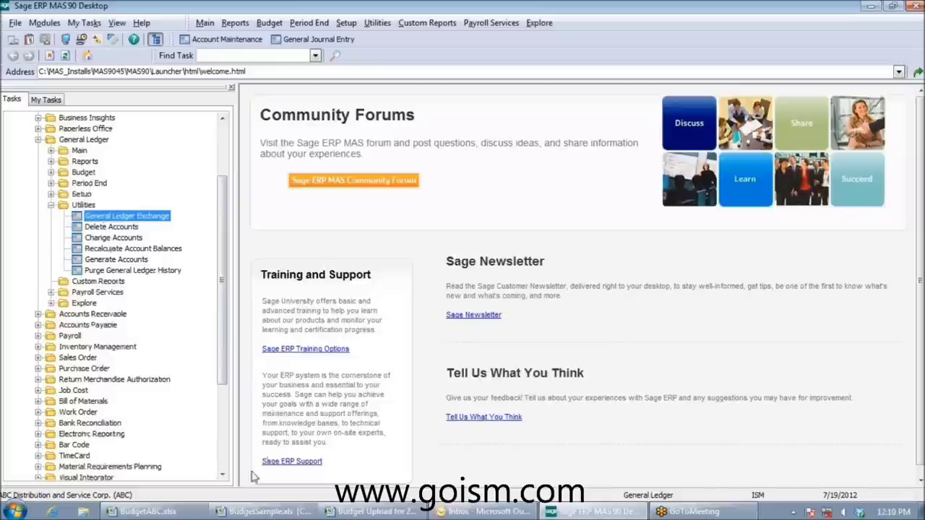
Switch to the BudgetABC workbook and look over the Actuals and Pivot Table sheets.
mouse_move(178, 513)
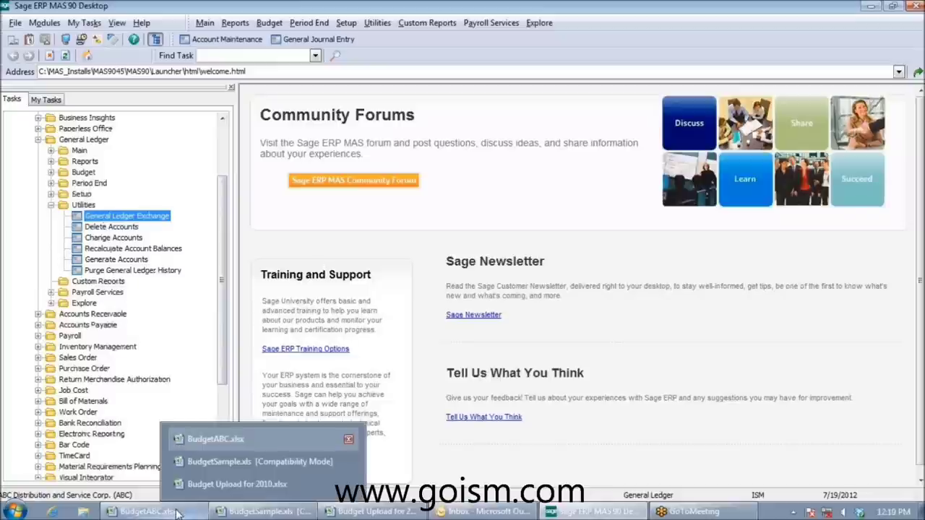
click(215, 439)
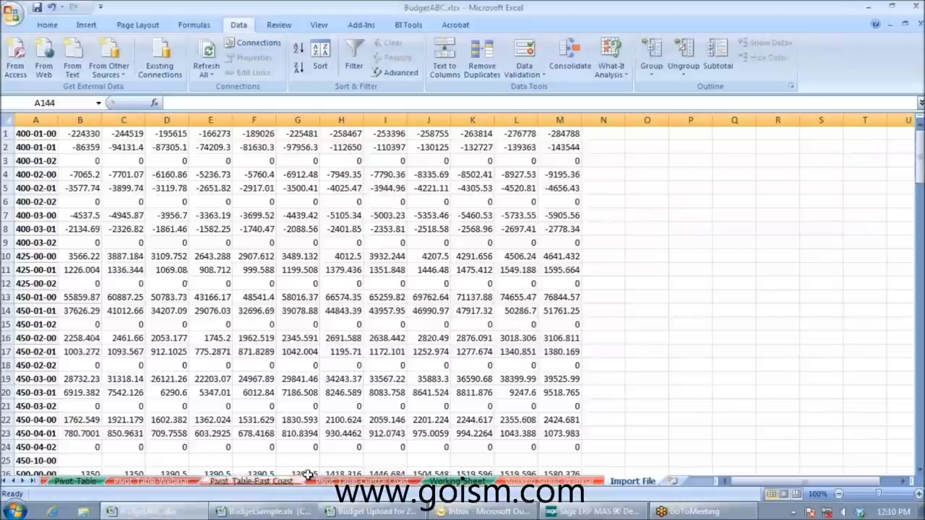
click(15, 481)
click(14, 480)
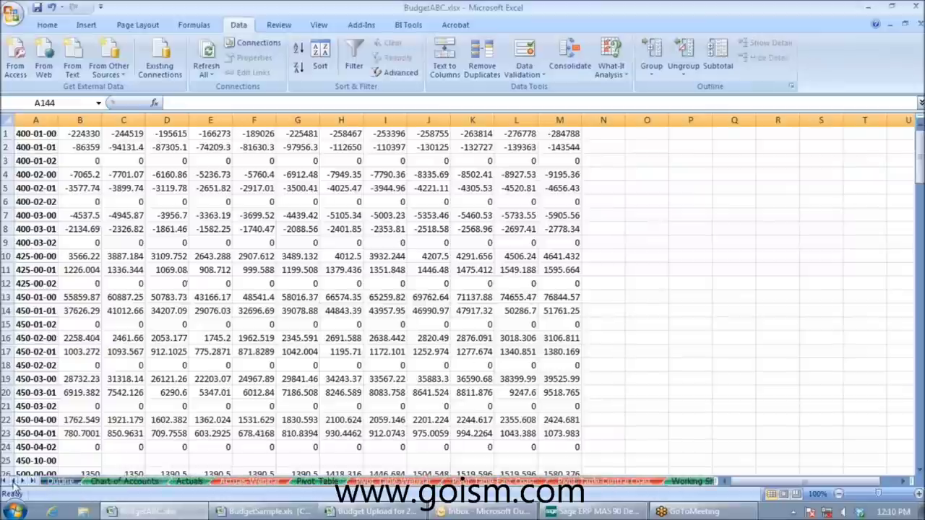
click(189, 482)
click(327, 482)
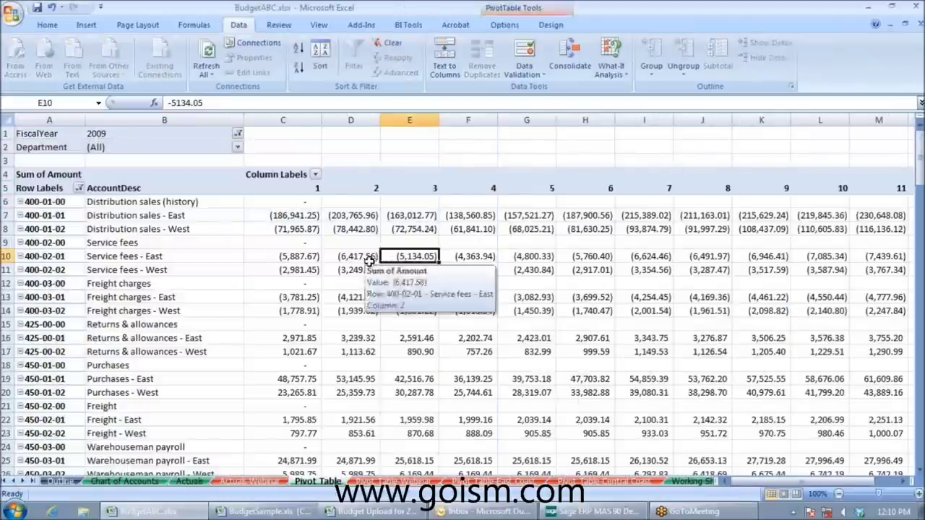
mouse_move(475, 339)
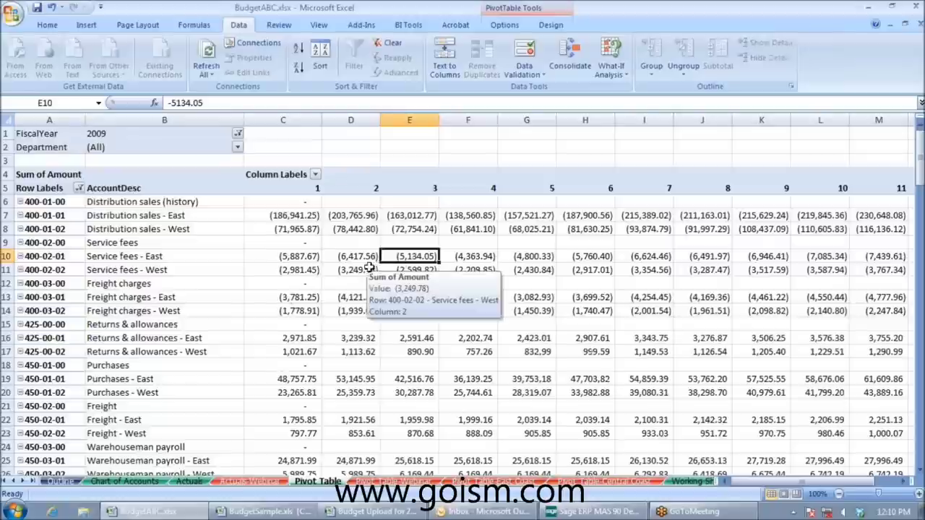
mouse_move(298, 283)
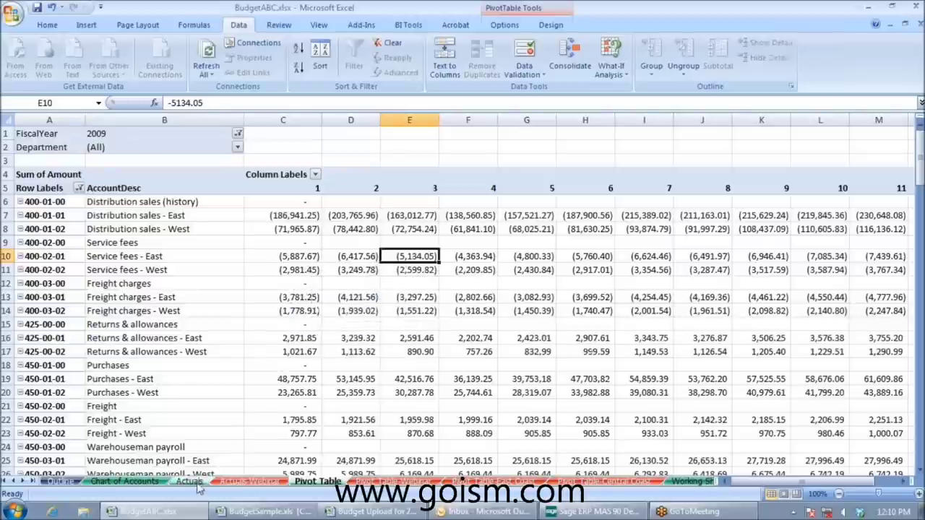
Check FiscalPeriod in Actuals cell D6, then view the Pivot Table and Working Sheet.
click(197, 484)
scroll(285, 201, up, 1)
click(285, 201)
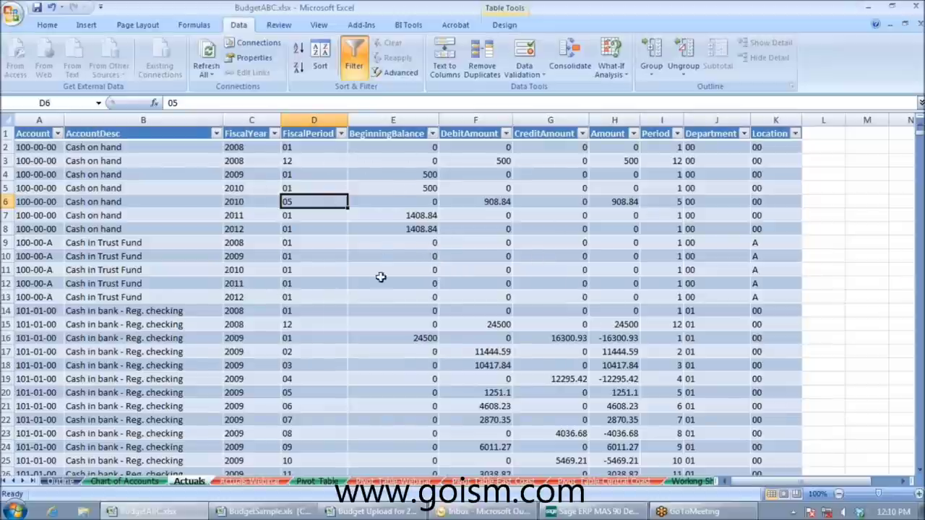
click(318, 481)
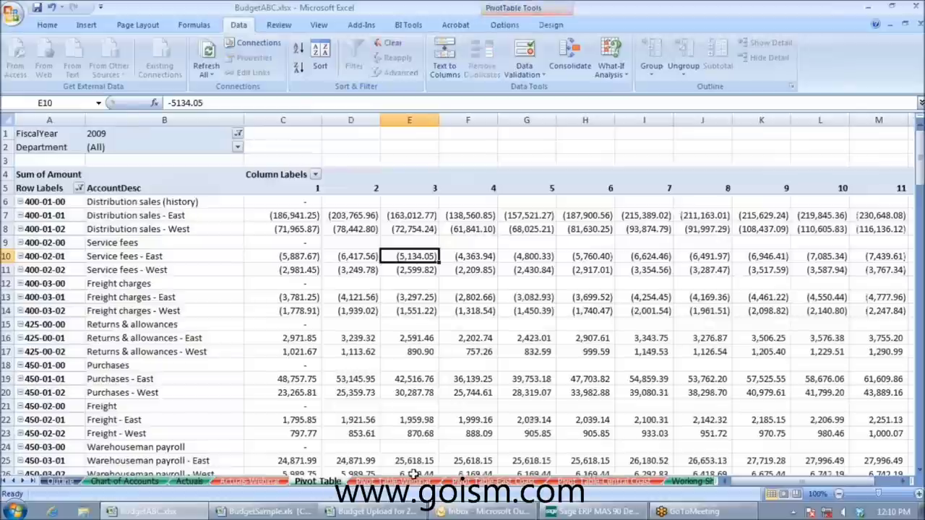
click(692, 481)
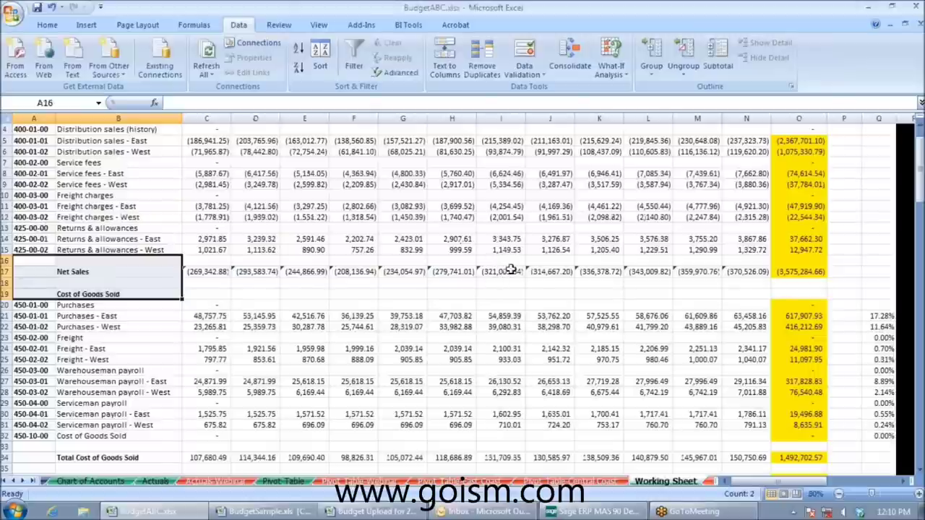
click(578, 514)
Open Budget Maintenance from the General Ledger budget tasks.
drag(225, 203, 227, 234)
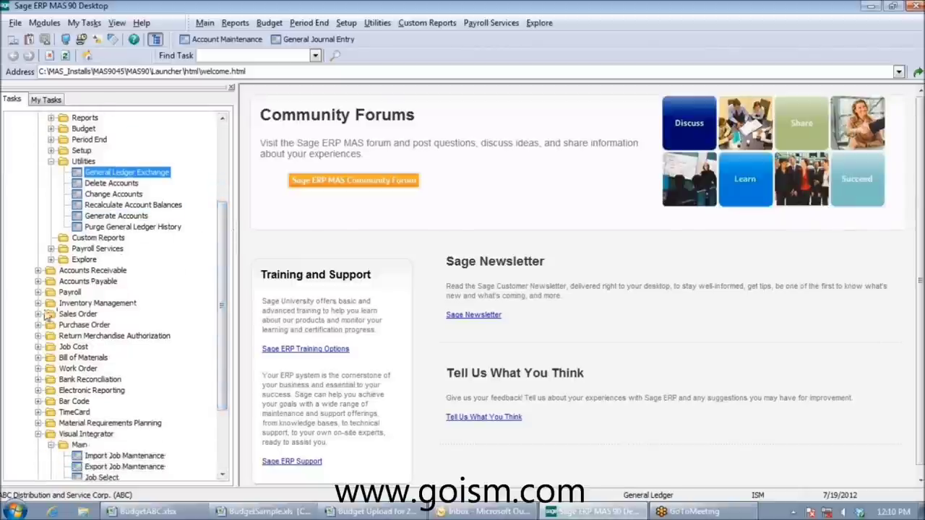
drag(225, 270, 225, 216)
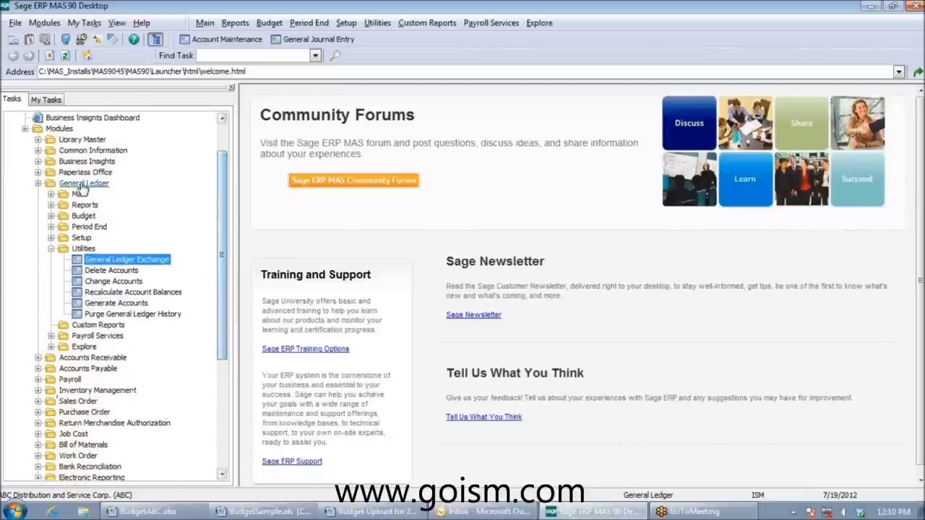
click(50, 249)
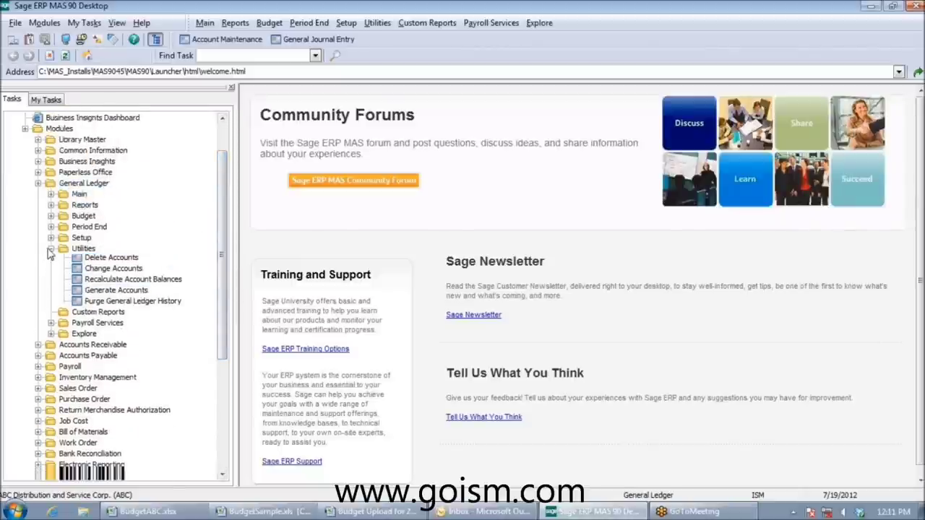
click(51, 216)
click(106, 228)
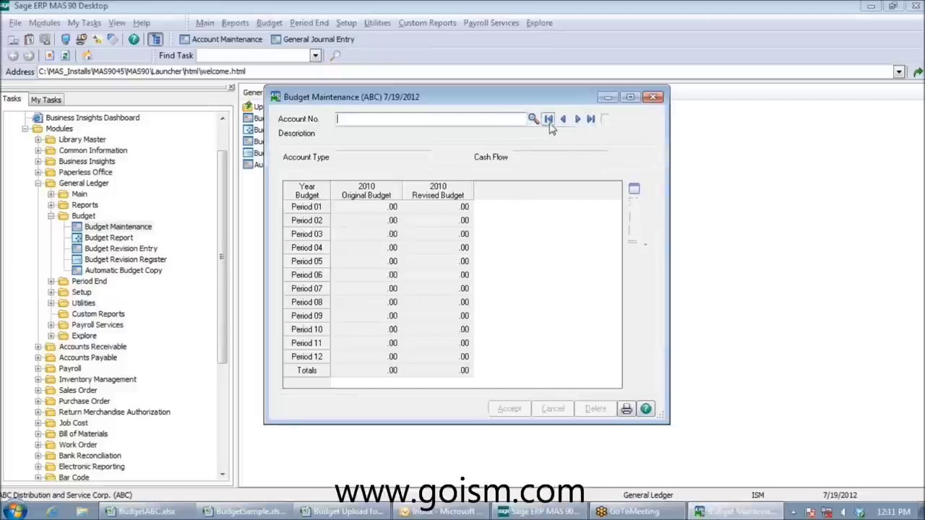
Step through account records to reach 770-00-04 Postage & other freight.
click(591, 119)
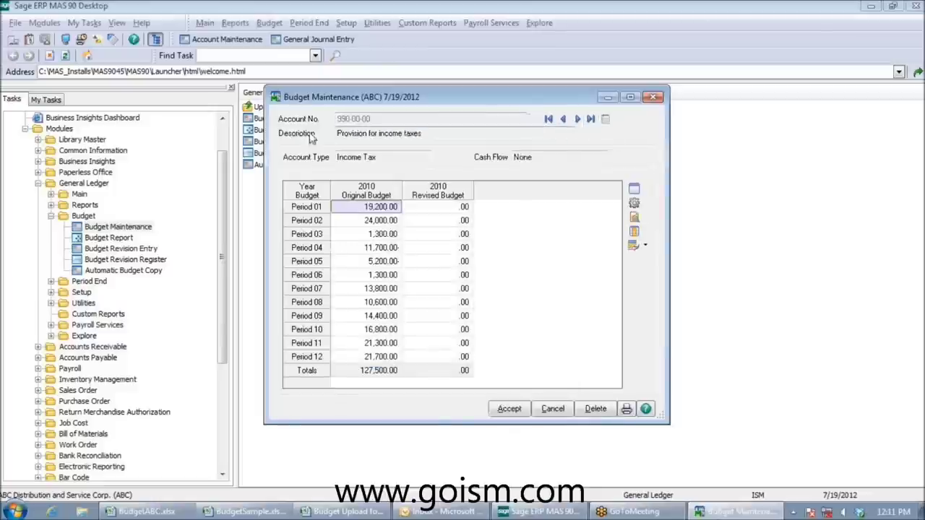
click(562, 120)
click(562, 120)
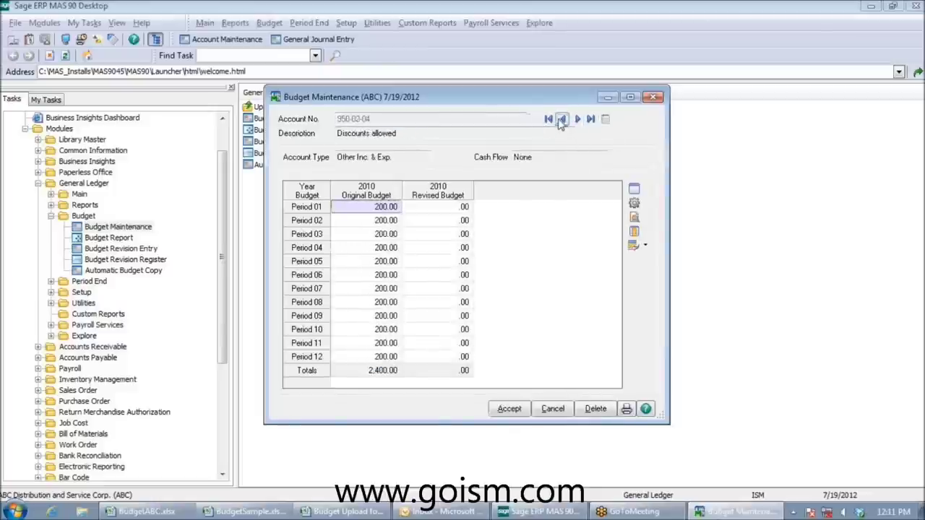
click(578, 120)
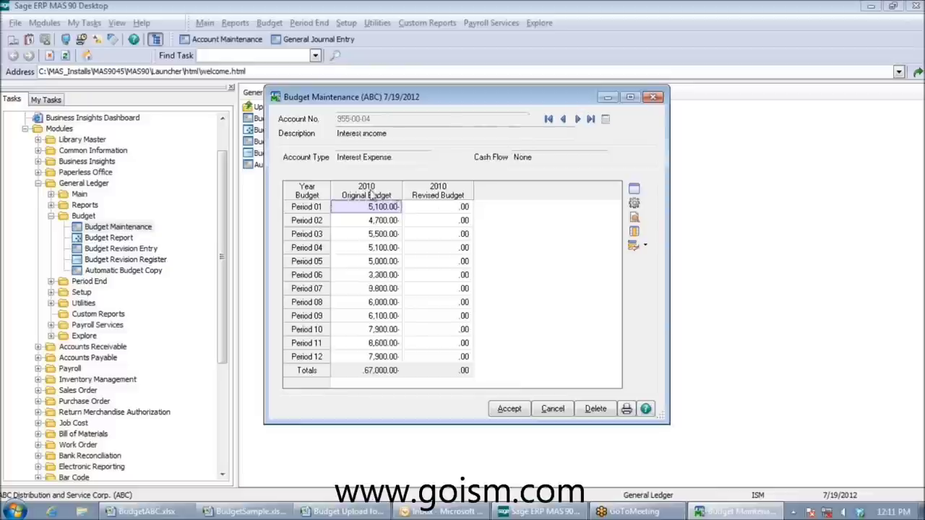
click(563, 119)
click(563, 120)
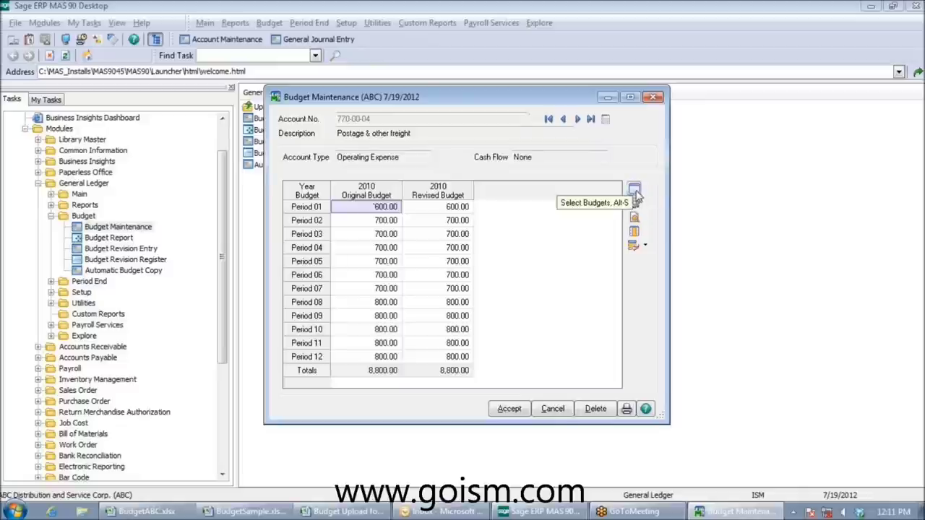
Show 2010 Activity as the second budget column next to Original Budget.
click(634, 190)
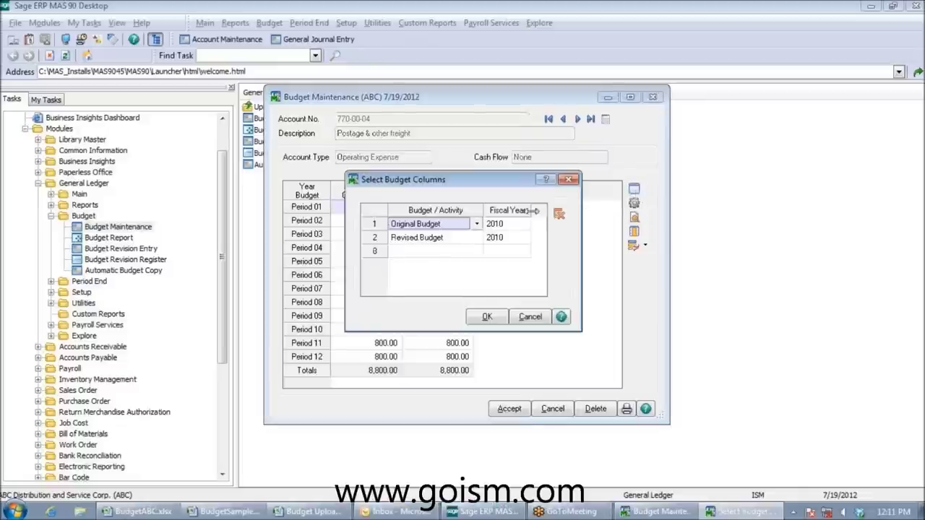
click(473, 240)
click(476, 238)
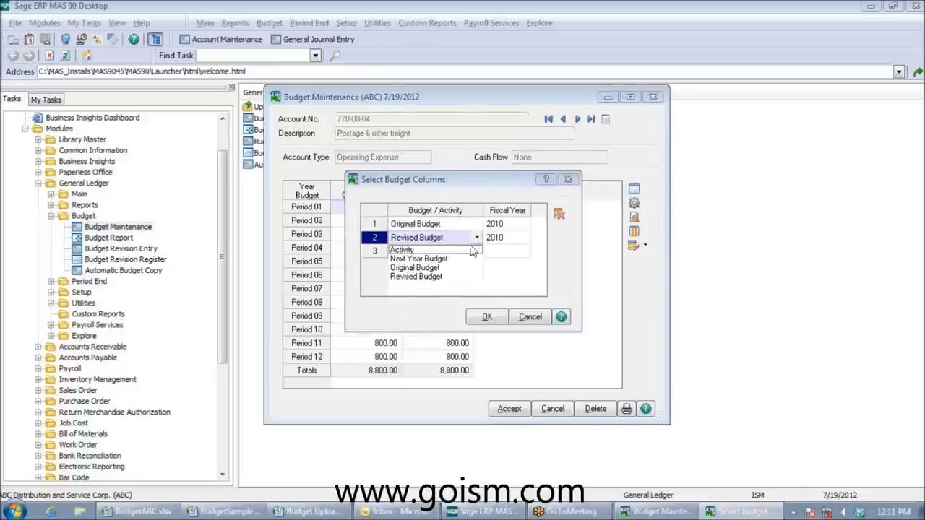
click(470, 251)
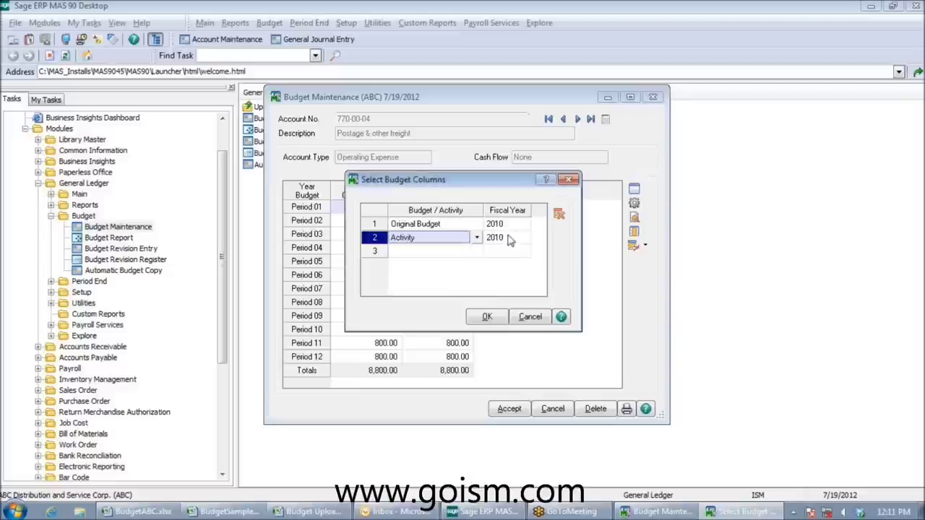
click(510, 239)
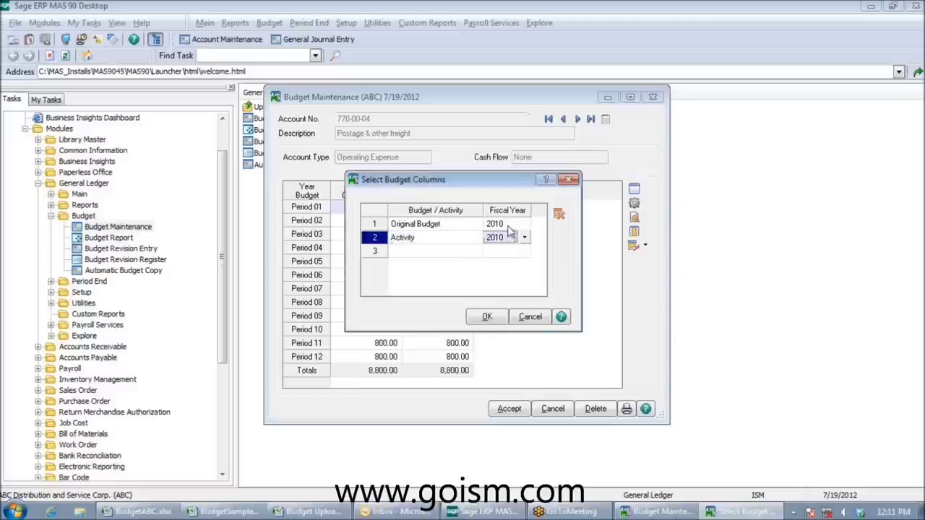
click(487, 316)
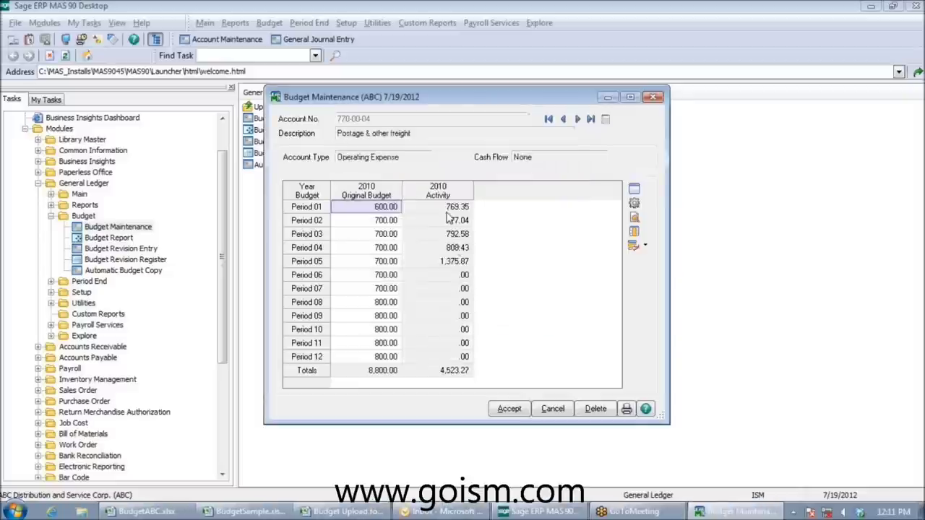
Review the Period 02–04 activity amounts, including 808.43 in Period 04.
click(451, 221)
click(450, 235)
click(449, 247)
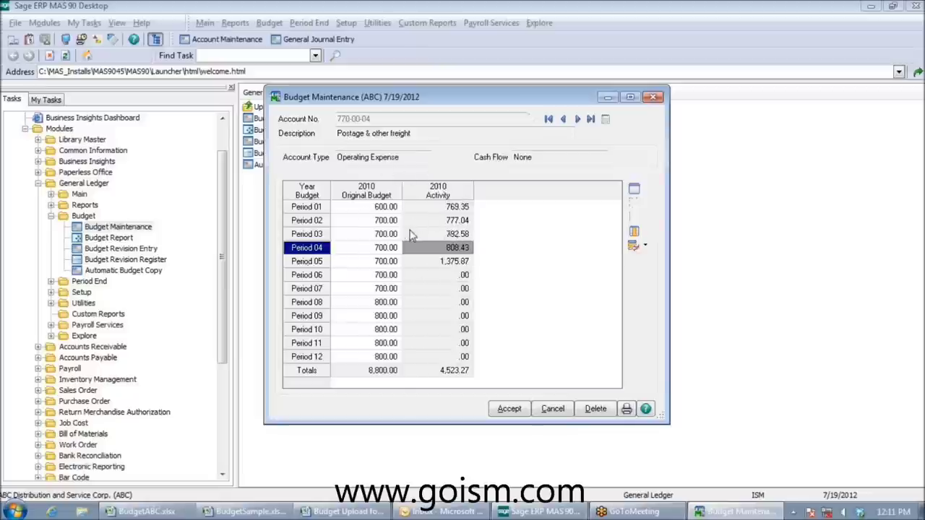
click(420, 209)
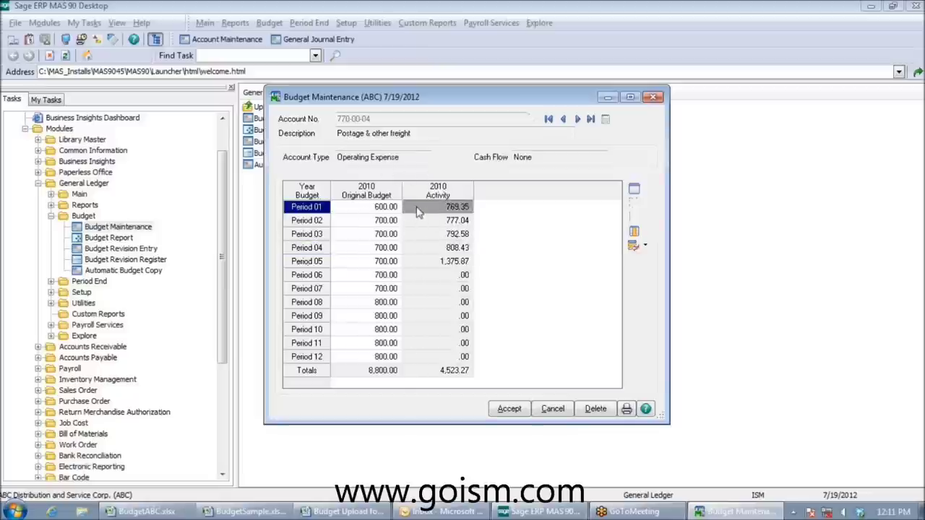
Reset the second column to Original Budget, dismiss the duplicate warning, and clear the record.
click(633, 189)
click(471, 239)
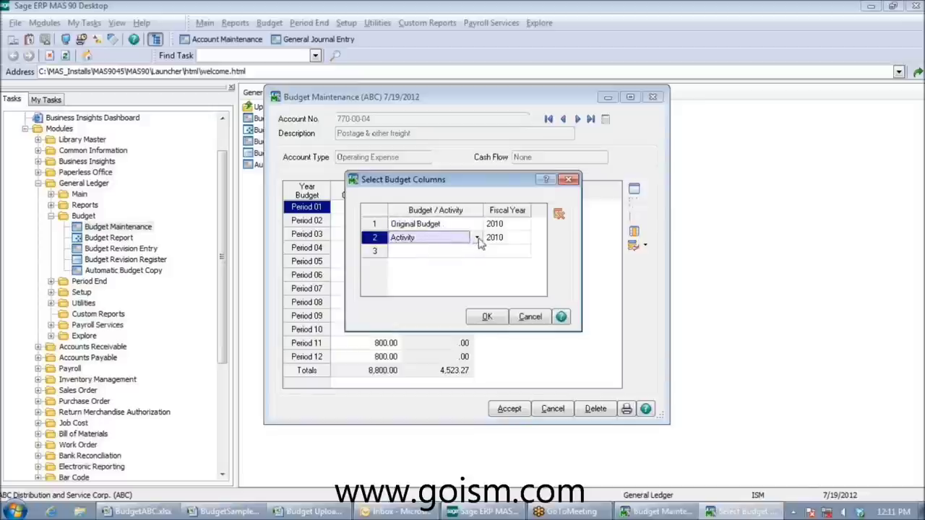
click(476, 238)
click(466, 267)
click(498, 318)
click(466, 194)
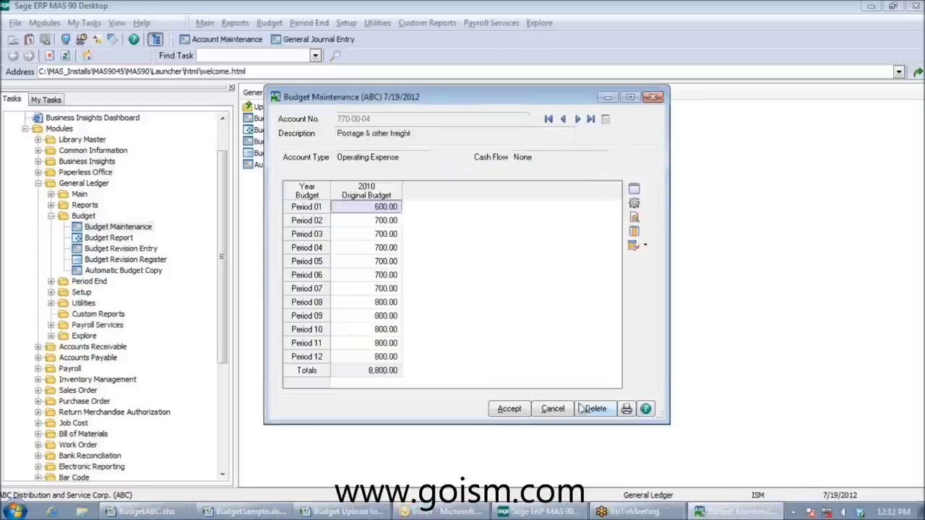
click(552, 409)
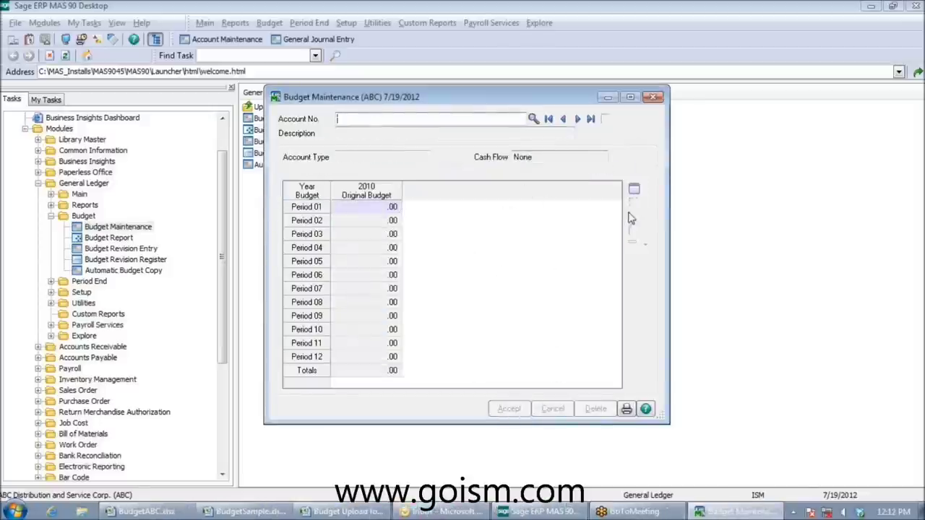
Load account records and step back to 760-00-04 Office supplies, totalling 12,700.00.
click(578, 119)
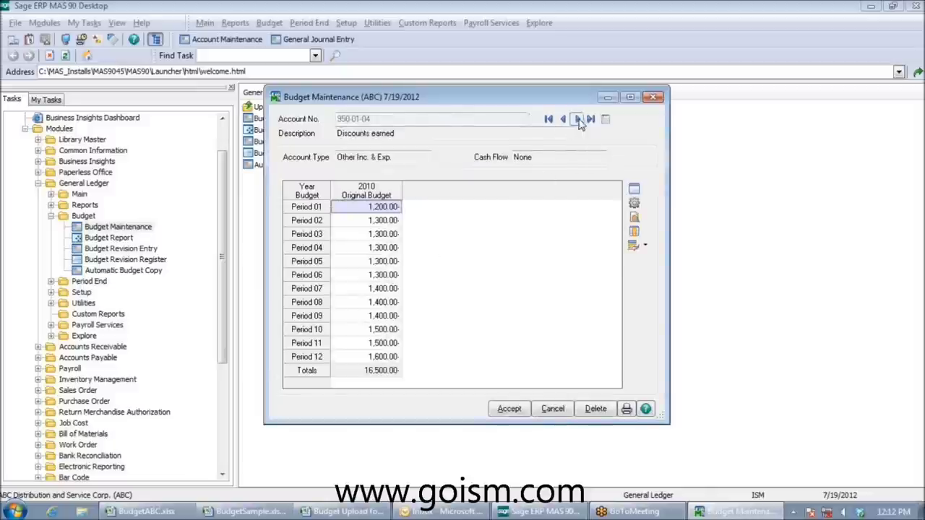
click(564, 120)
click(564, 120)
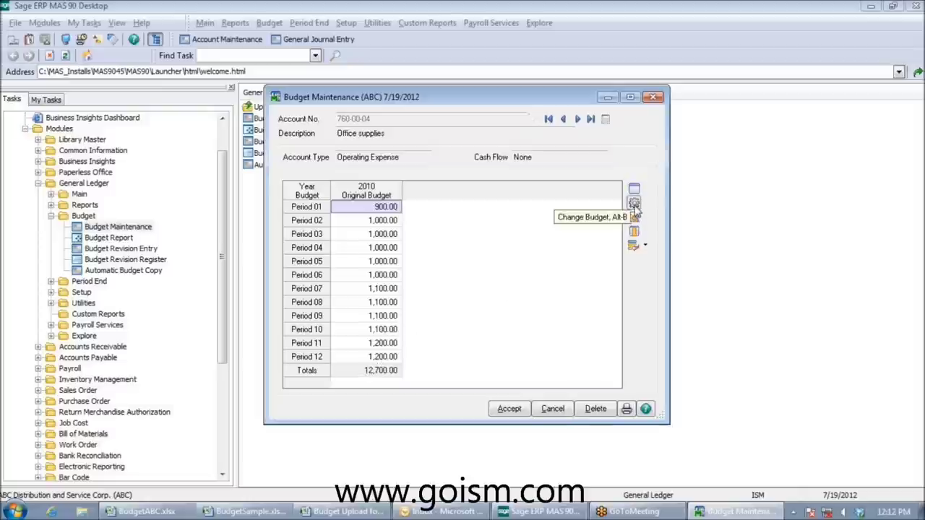
Raise all Office supplies periods by 10%, giving 990.00 to 1,320.00.
click(634, 205)
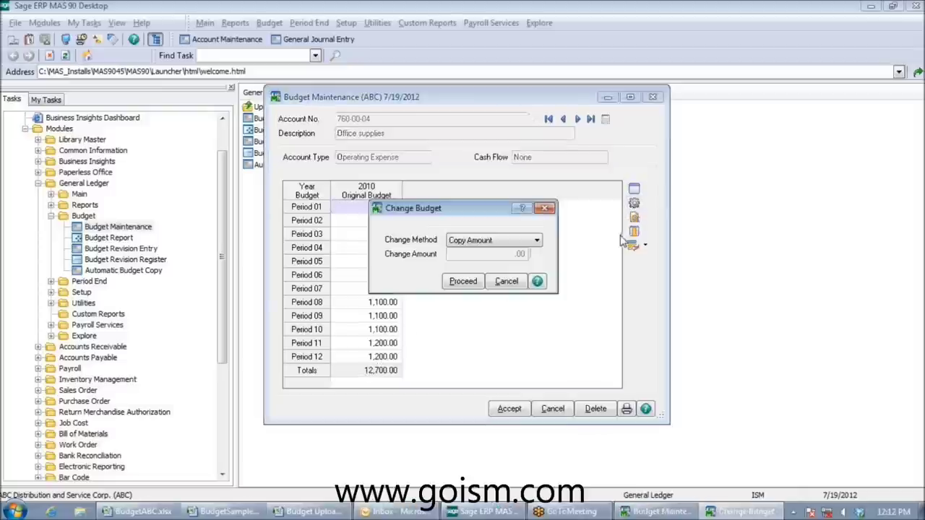
click(537, 243)
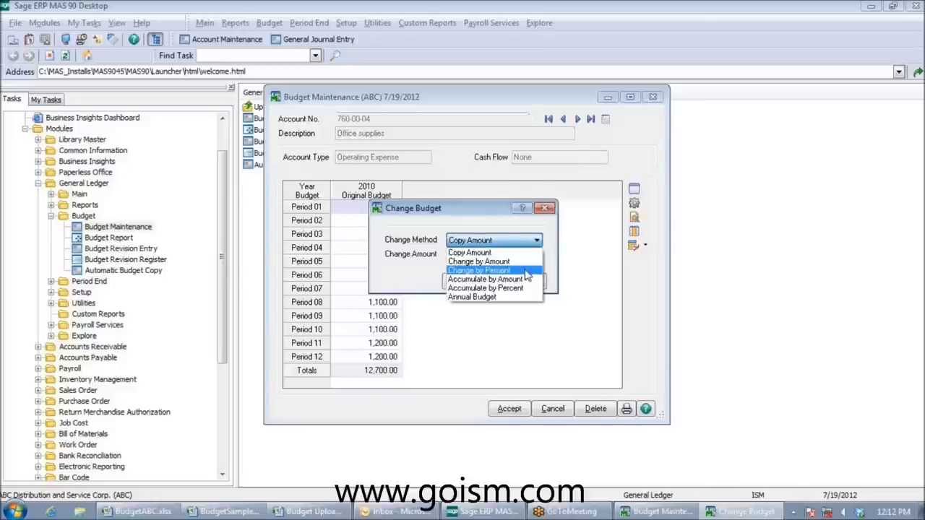
click(525, 271)
text(.10)
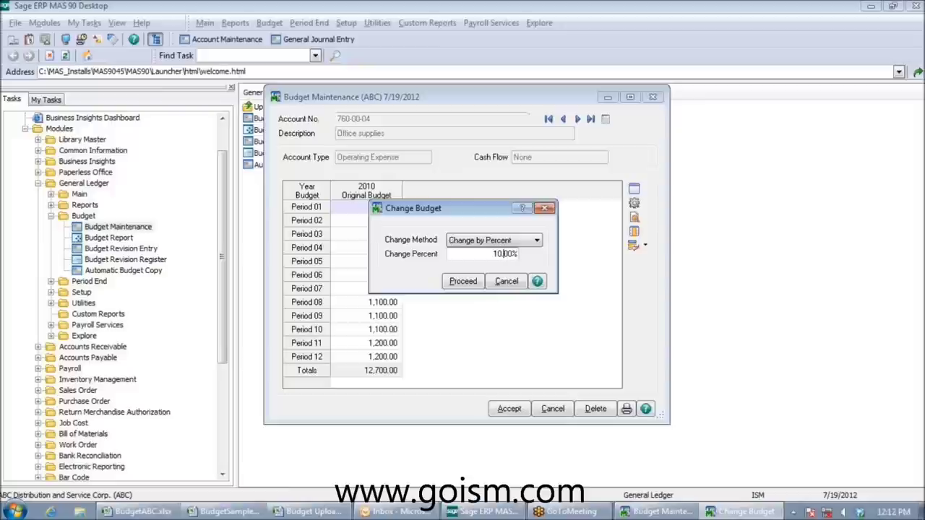
click(463, 281)
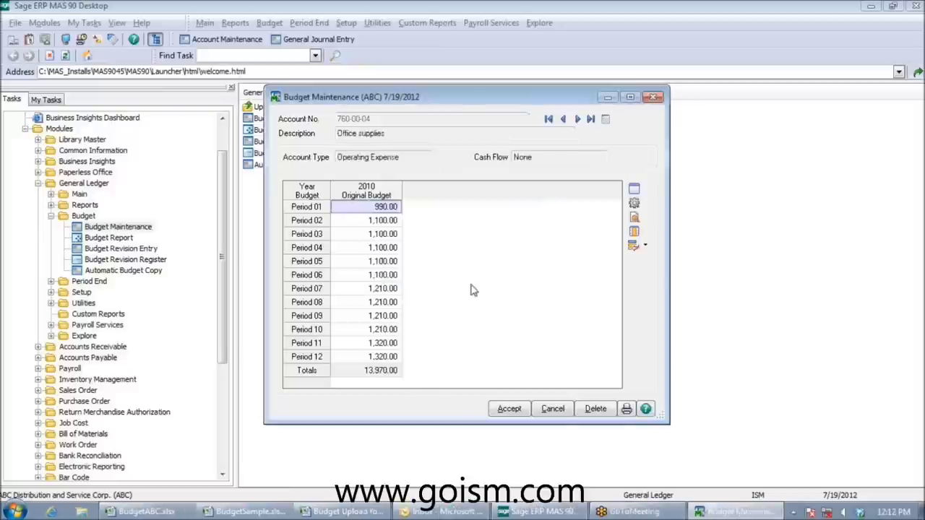
key(Down)
key(Down)
click(372, 286)
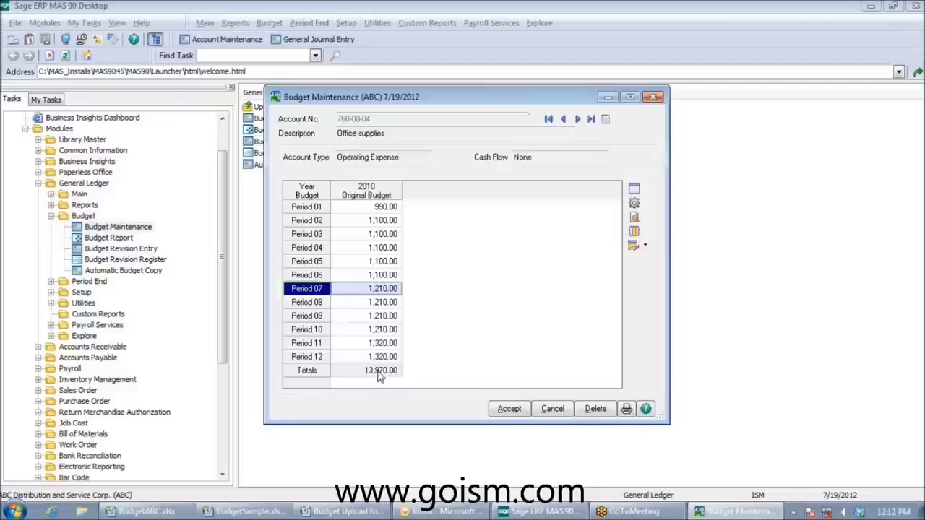
Reopen Change Budget and close it without further changes.
click(636, 206)
click(537, 240)
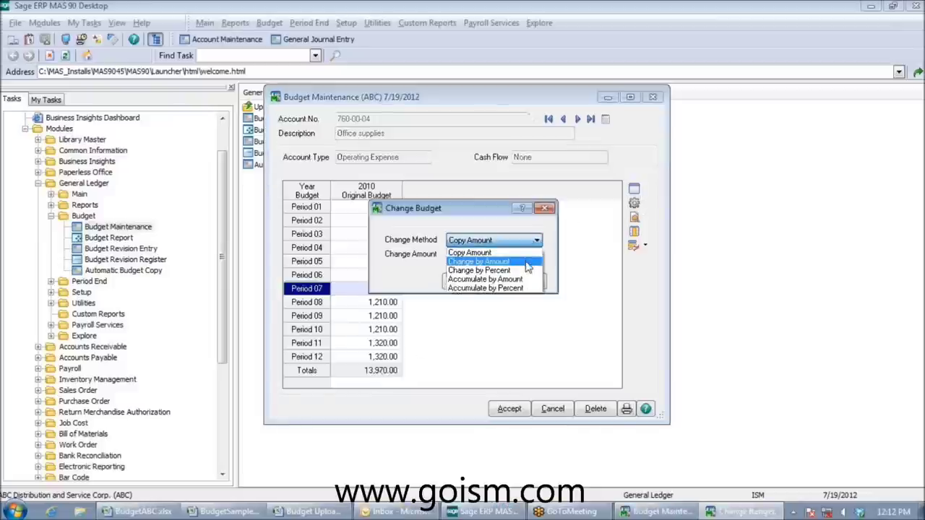
click(545, 208)
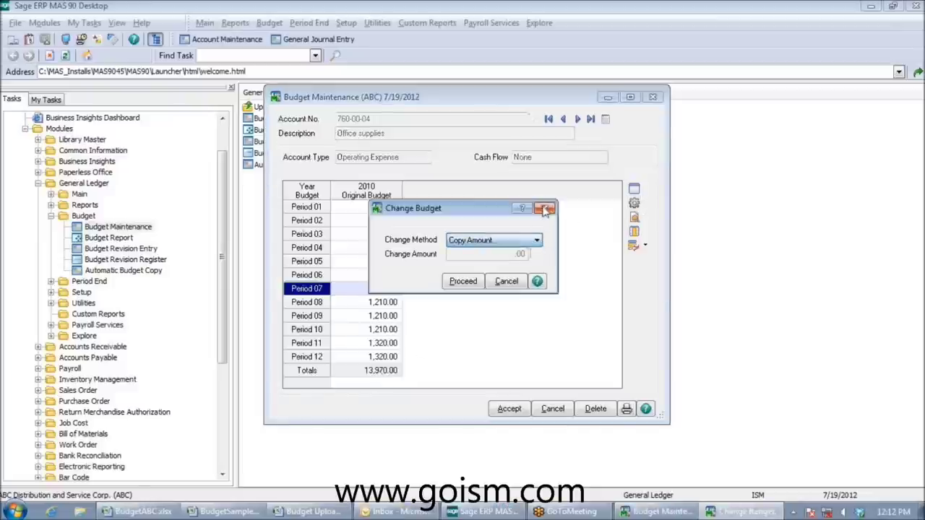
click(545, 208)
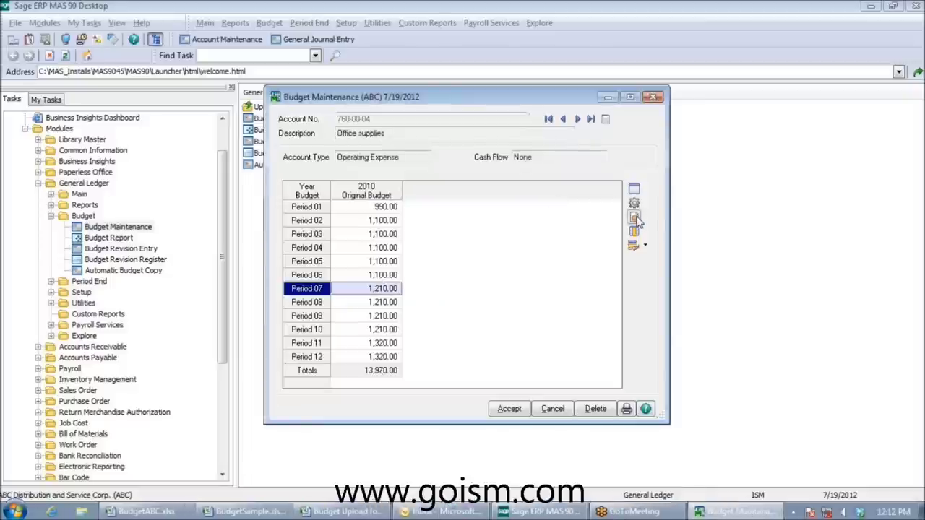
Start the Calculate Budgets wizard for the 2010 Original Budget, keeping Activity as the source.
click(634, 218)
drag(523, 128, 671, 46)
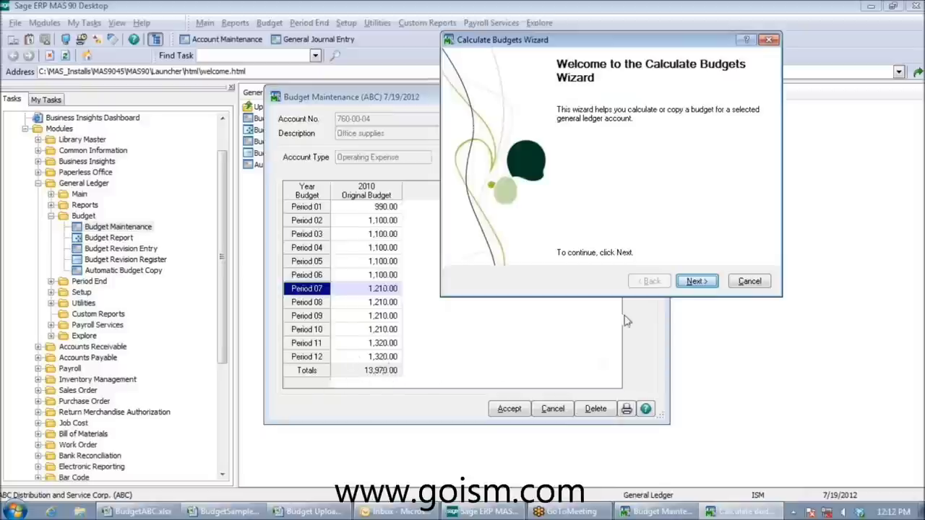
click(692, 286)
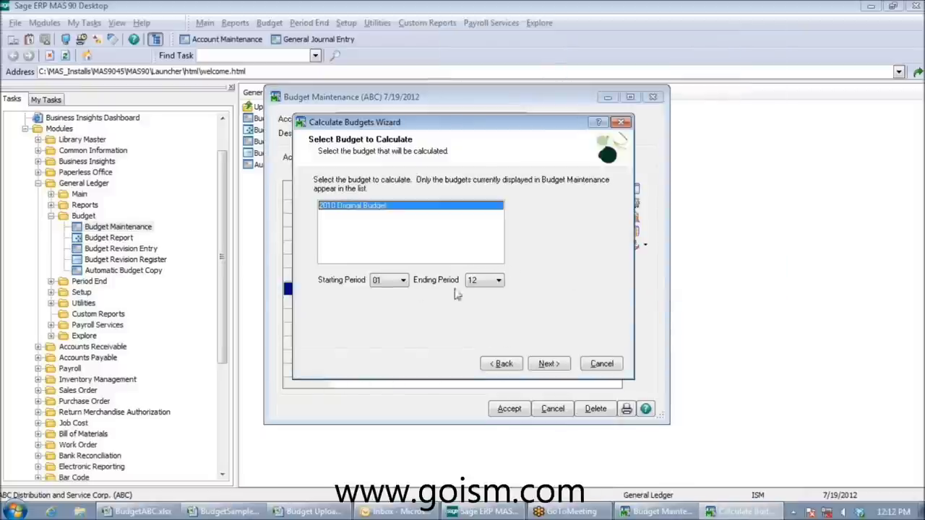
click(549, 364)
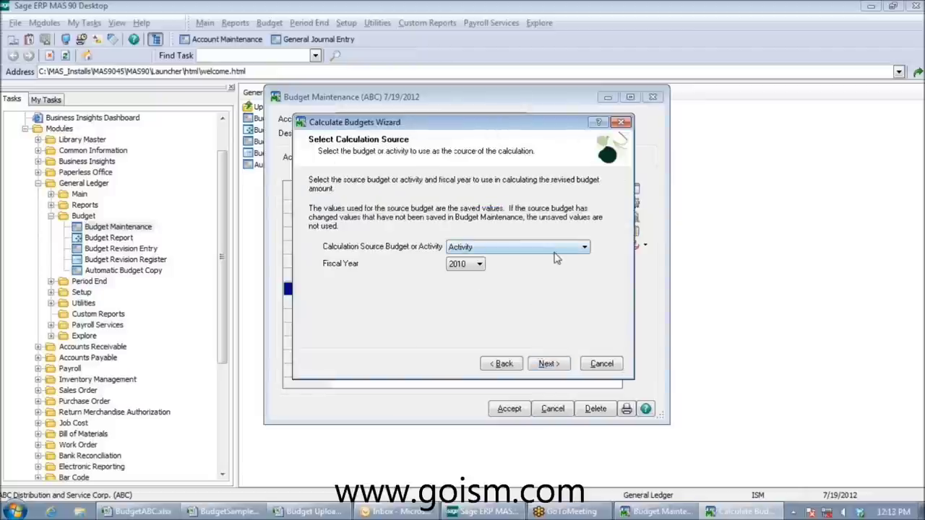
click(560, 255)
click(557, 258)
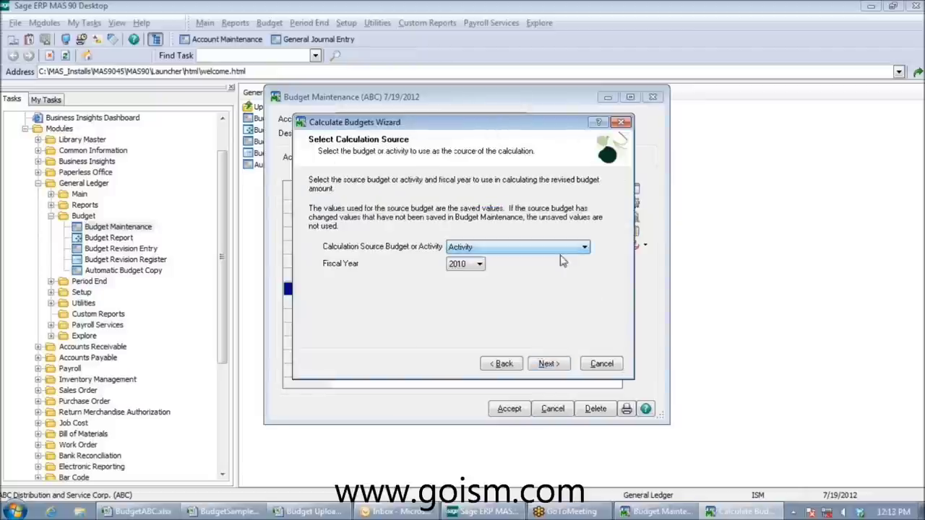
click(547, 364)
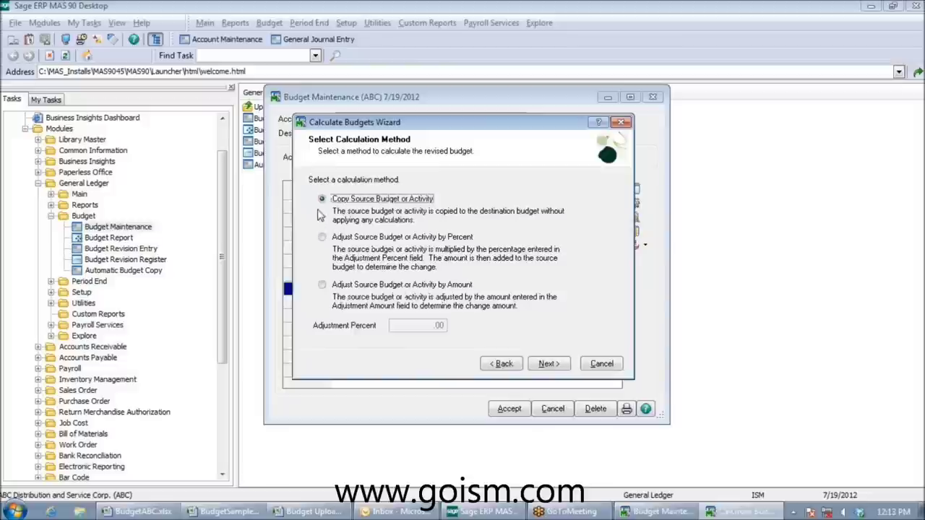
Adjust the source by an amount of 2,000 and finish, recalculating the budget to 246,507.06.
click(322, 238)
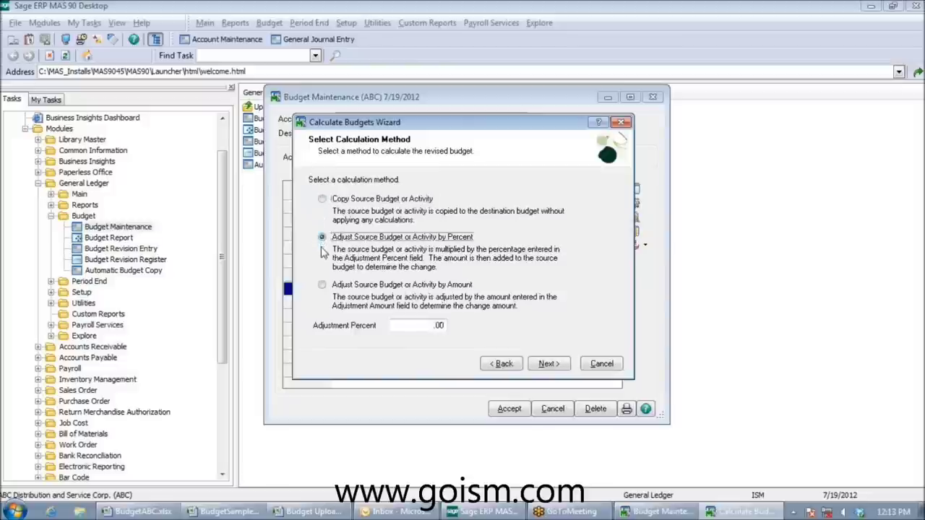
click(416, 326)
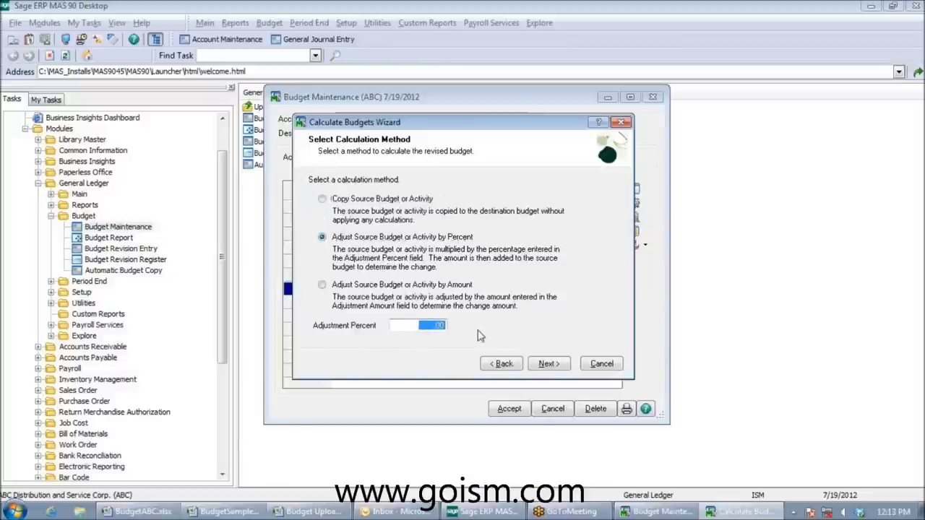
click(322, 285)
click(440, 326)
text(2.00)
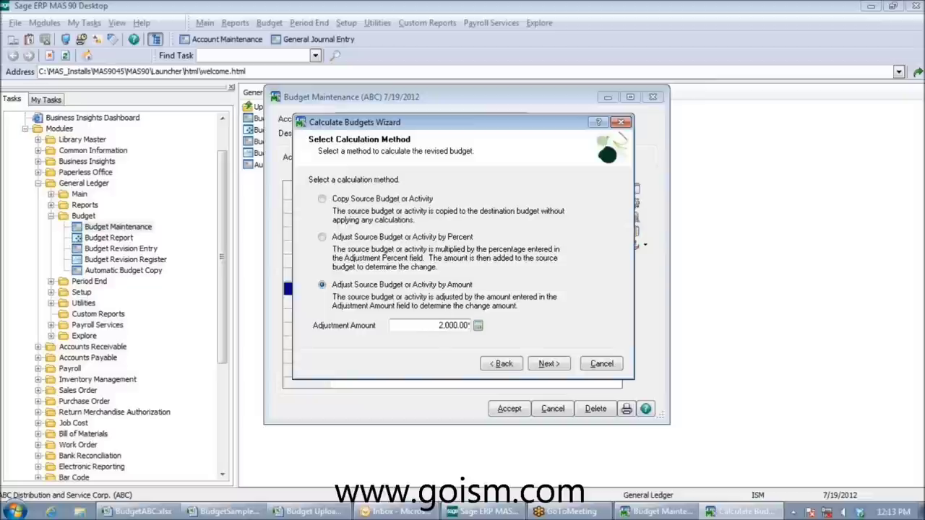
click(553, 364)
click(695, 279)
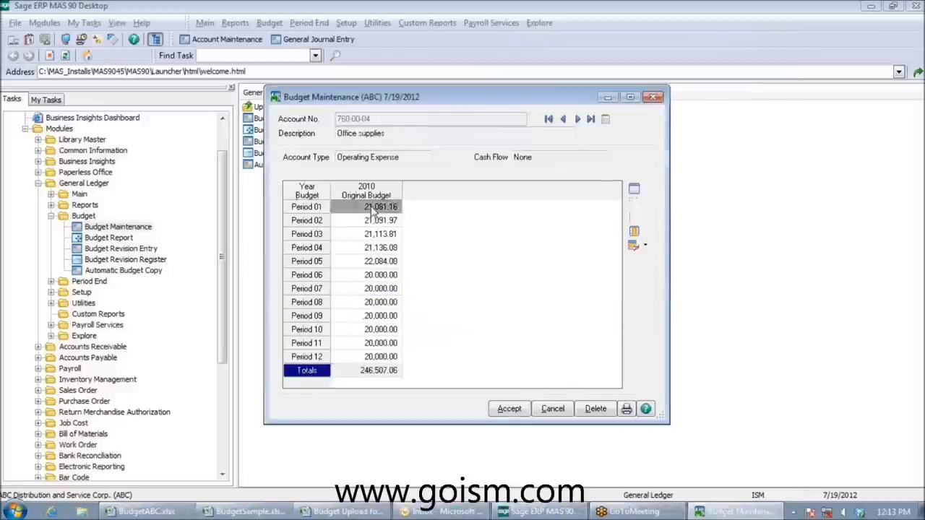
Review the Office supplies period amounts, then clear the 2010 Original Budget.
click(372, 220)
click(359, 288)
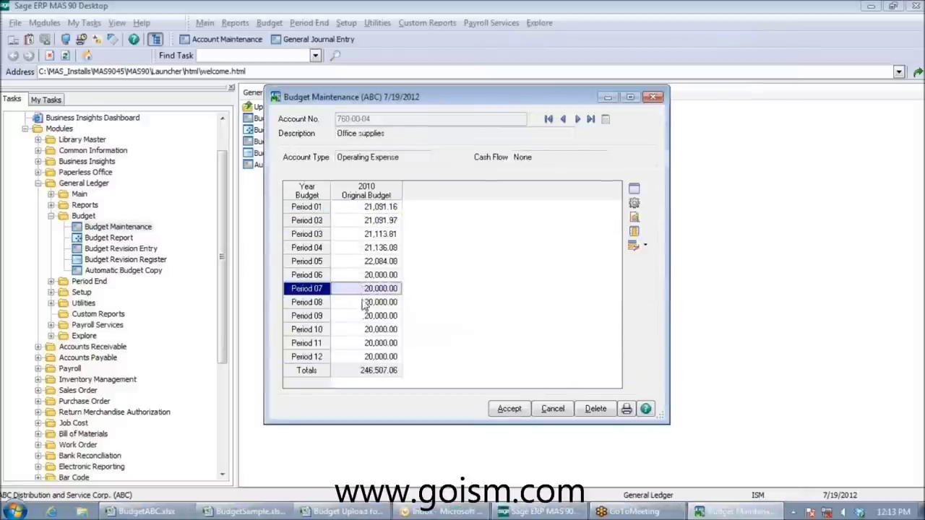
click(365, 303)
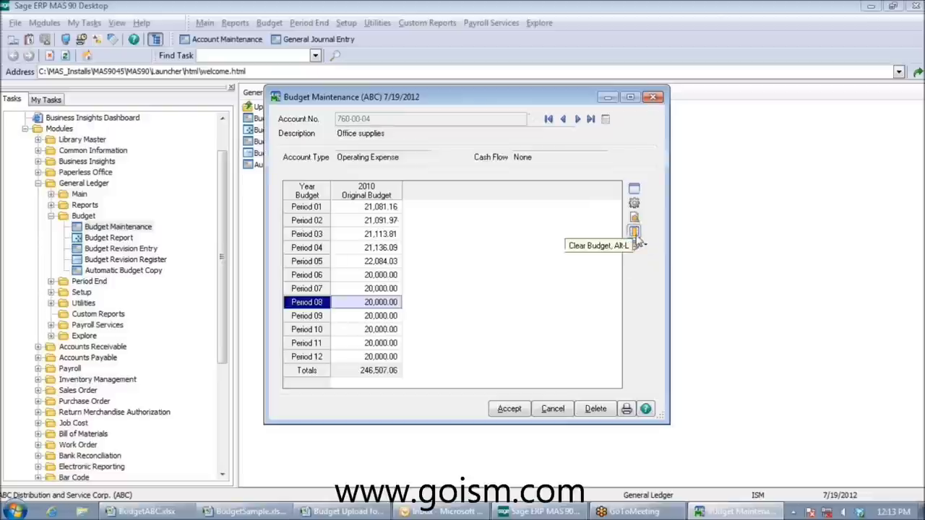
click(635, 233)
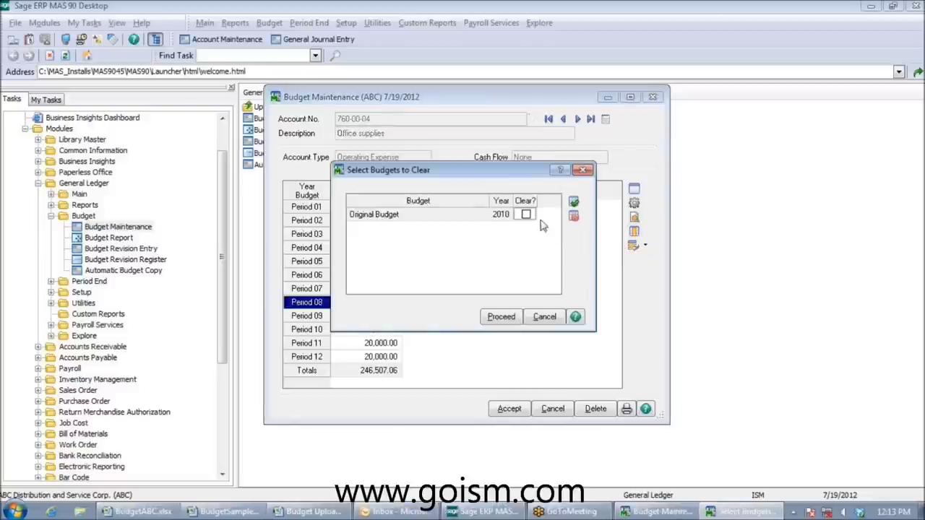
click(527, 215)
click(501, 317)
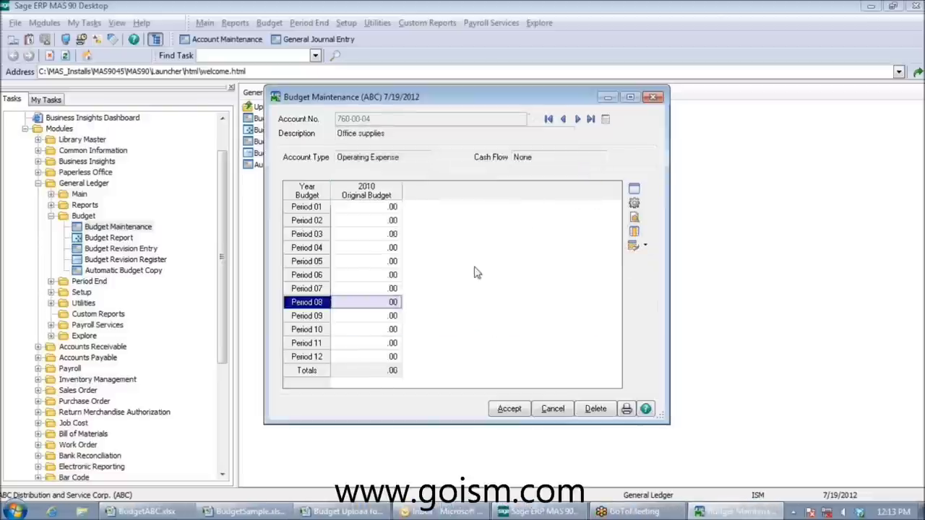
Enter 1,000.00 as the Period 01 budget amount.
click(367, 209)
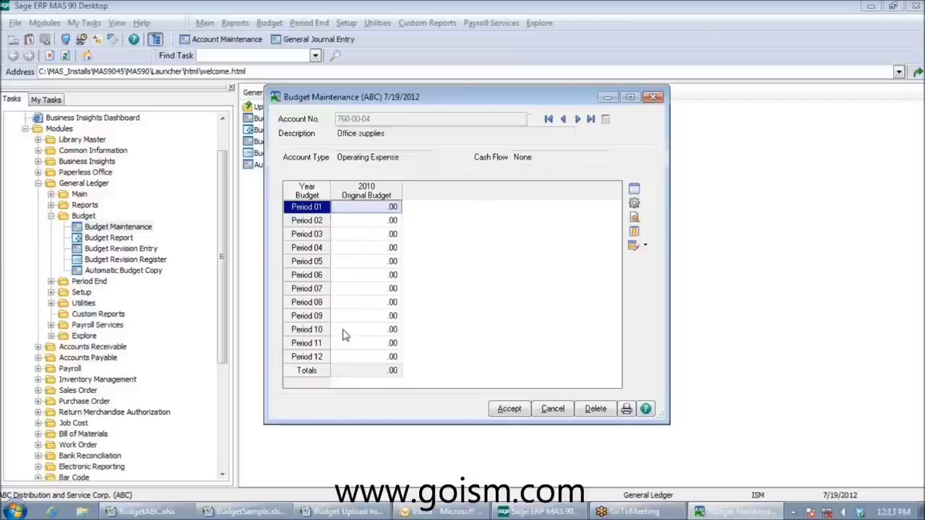
text(1000)
key(Return)
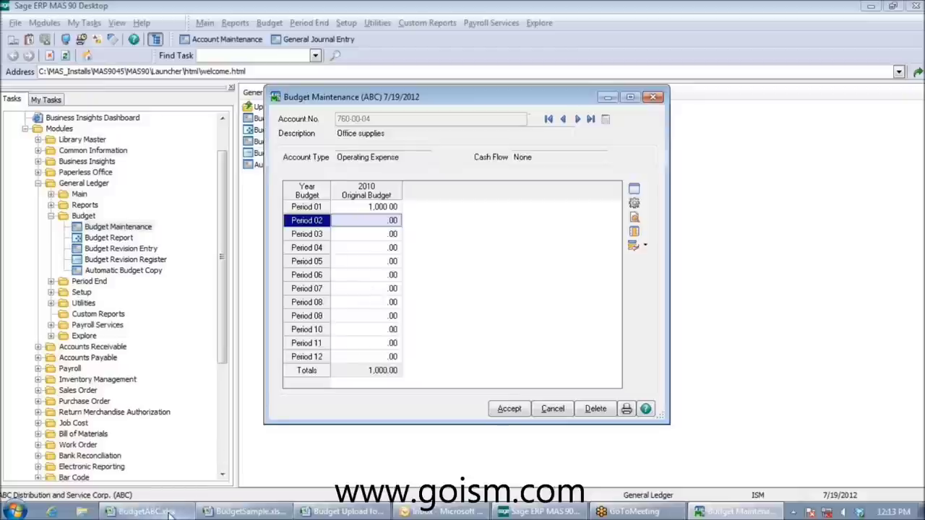
Bring the BudgetABC.xlsx workbook to the front in Excel.
mouse_move(171, 513)
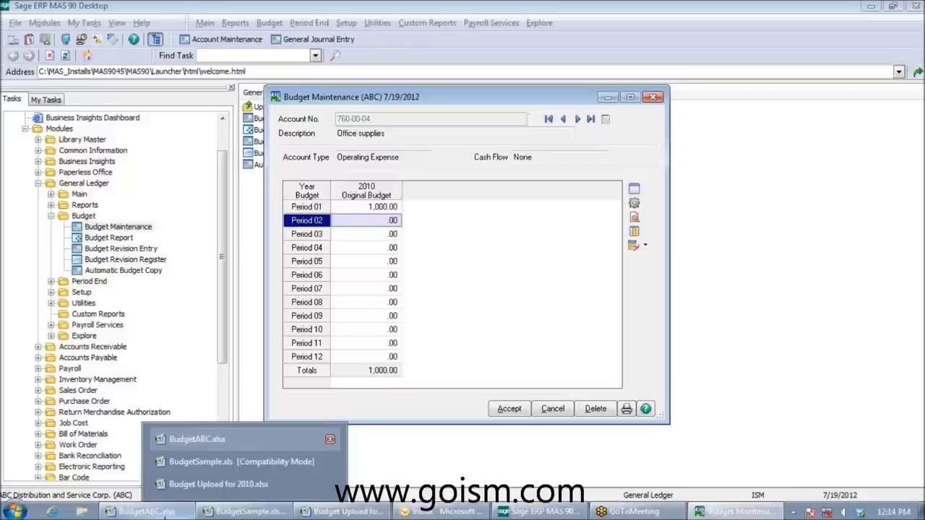
click(166, 509)
click(196, 439)
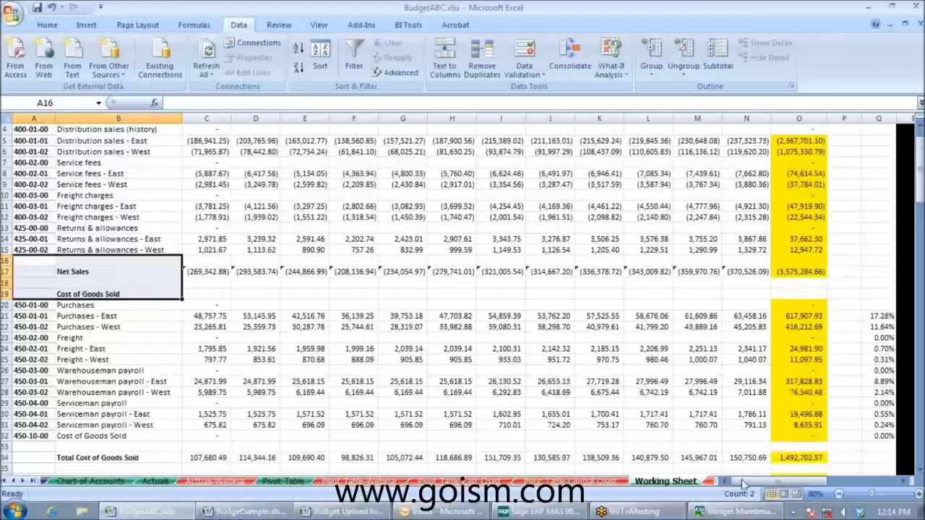
Switch between the BudgetABC workbook and Budget Maintenance, ending on Budget Maintenance.
drag(755, 485, 838, 485)
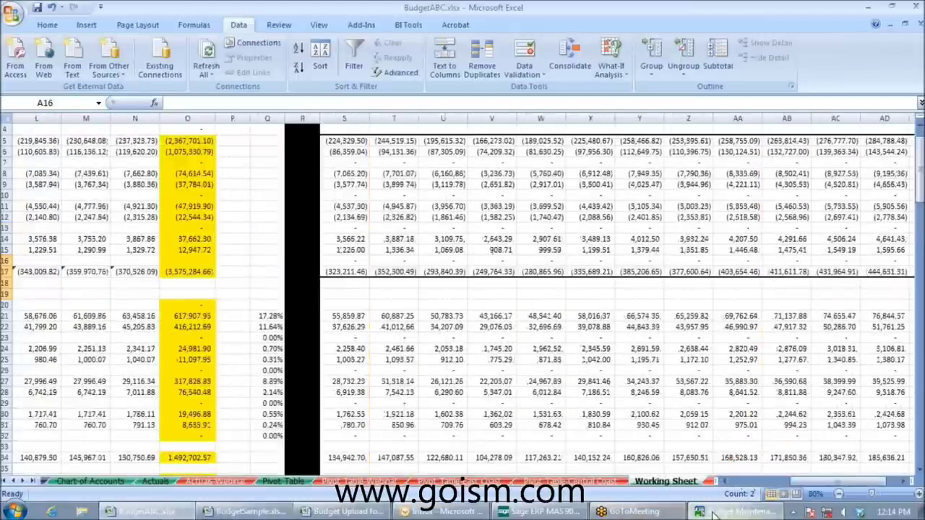
click(736, 512)
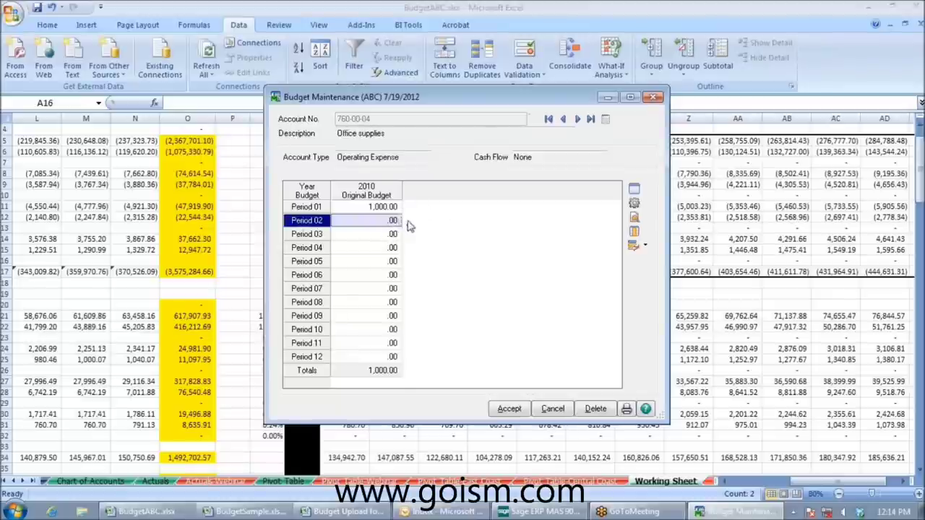
click(813, 420)
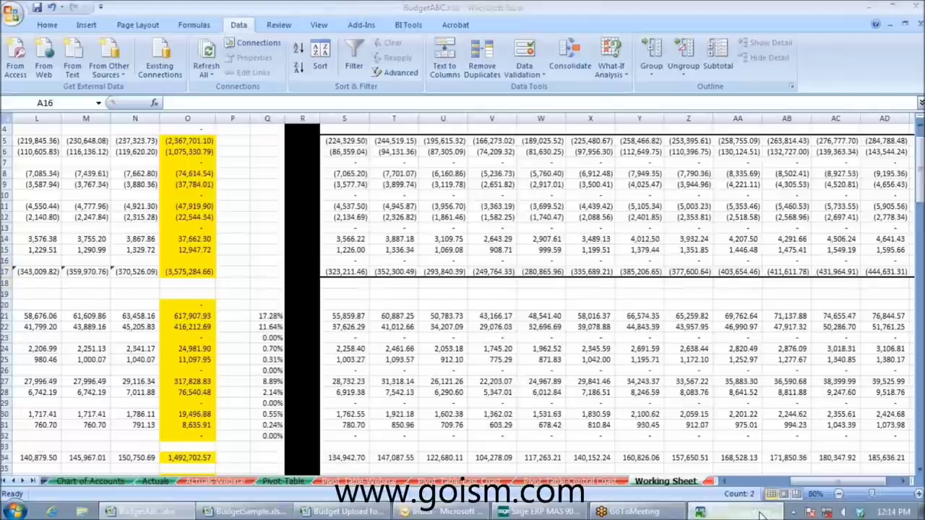
click(730, 512)
Move to the previous account without saving the Office supplies change, then close Budget Maintenance.
click(578, 118)
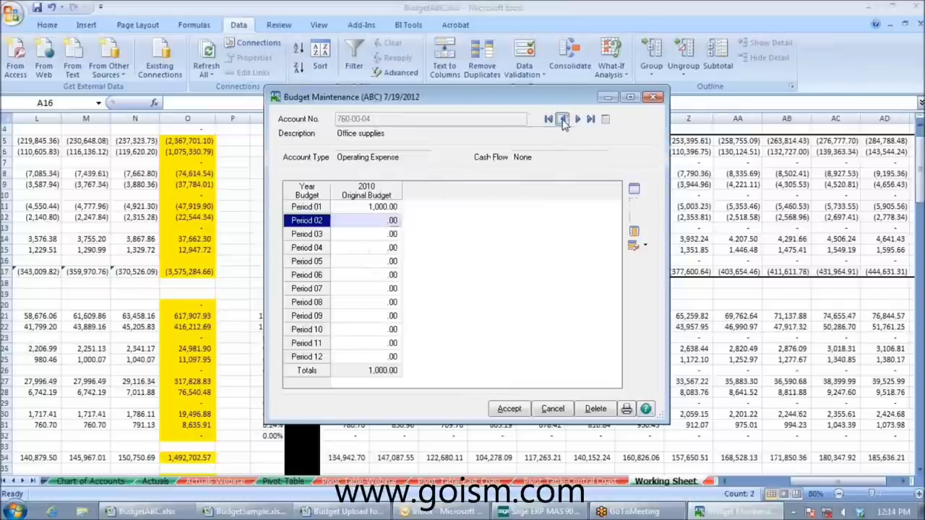
click(461, 194)
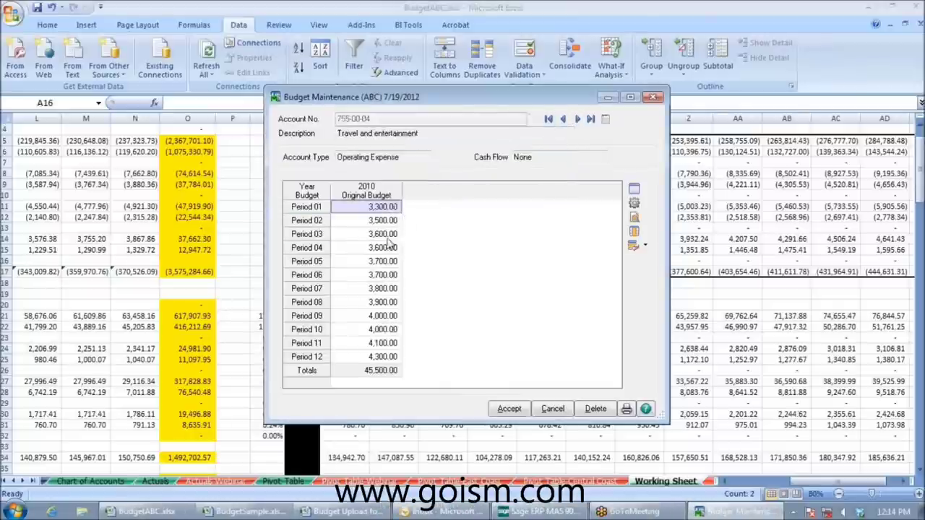
click(385, 278)
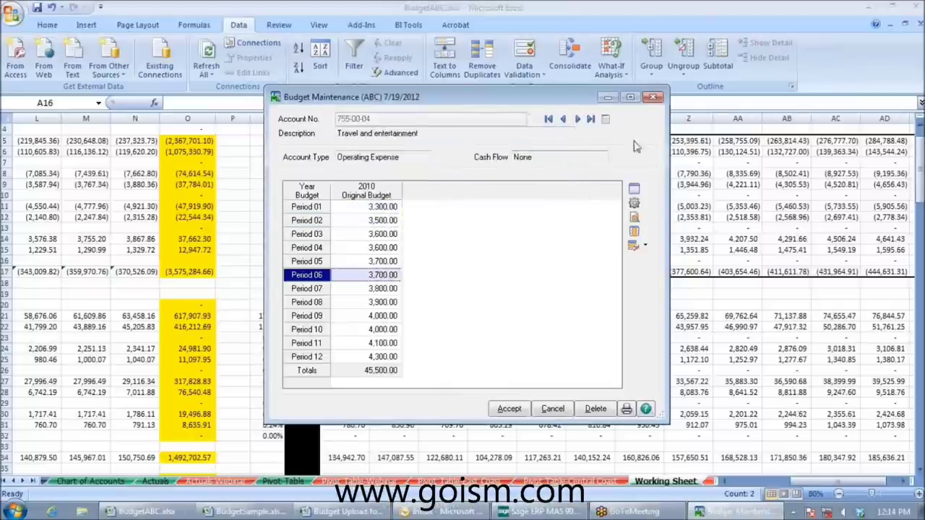
click(653, 99)
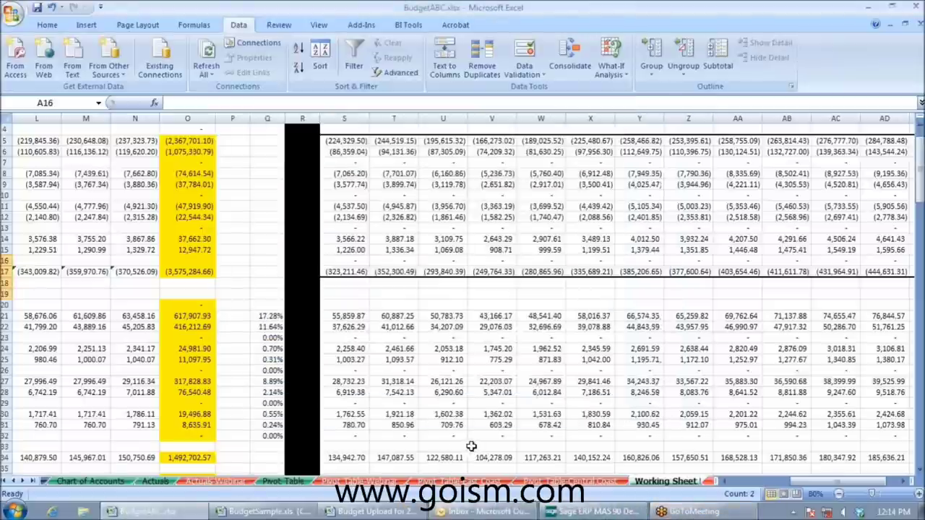
click(492, 436)
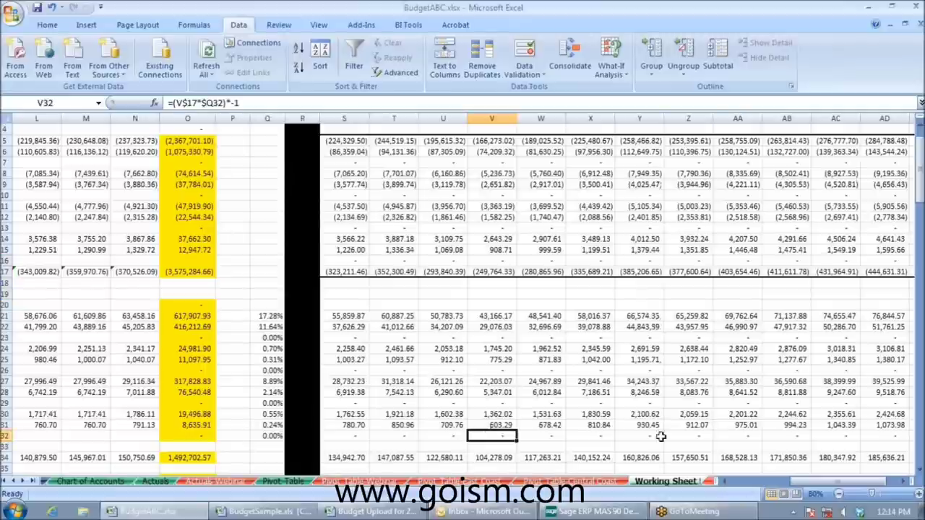
drag(816, 485, 737, 485)
scroll(217, 216, up, 1)
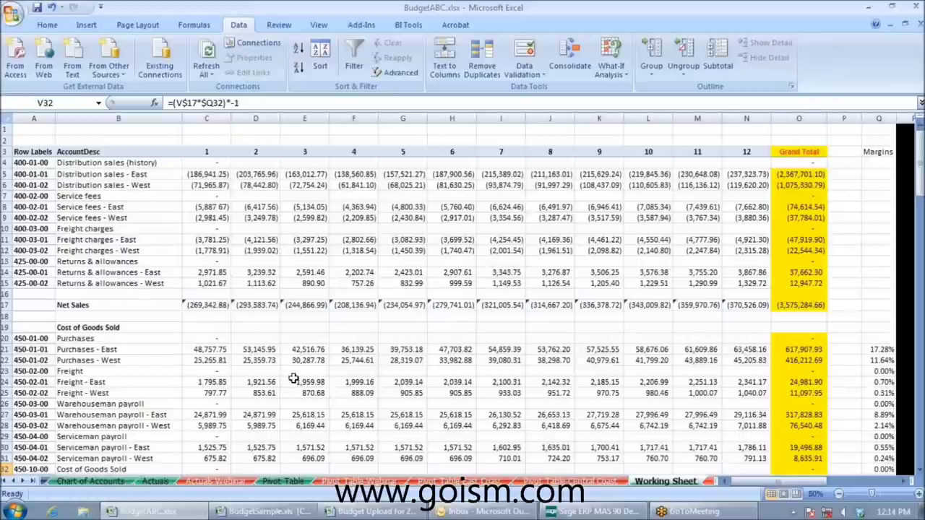
On the Actuals sheet, inspect the Amount, Period and Department formulas in H5, I5, J5 against D5, then open the Pivot Table sheet.
click(154, 482)
click(648, 180)
click(620, 185)
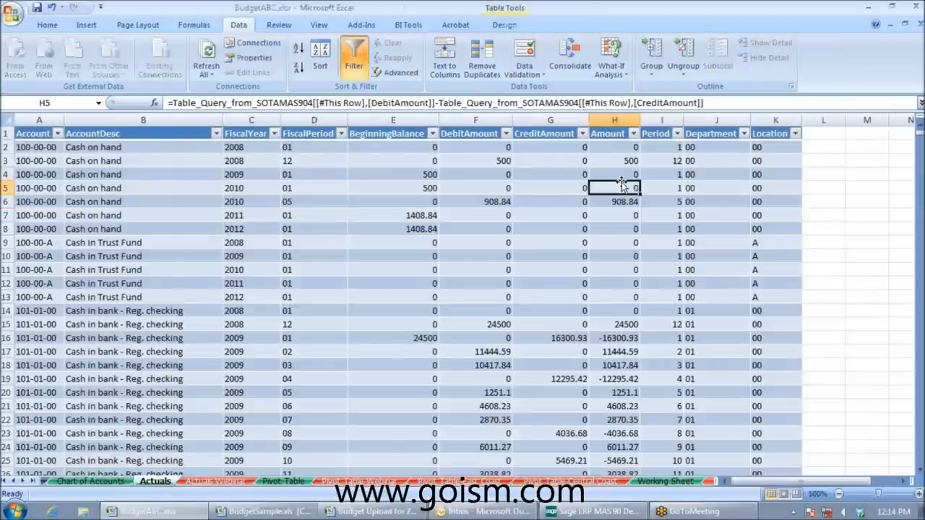
click(673, 186)
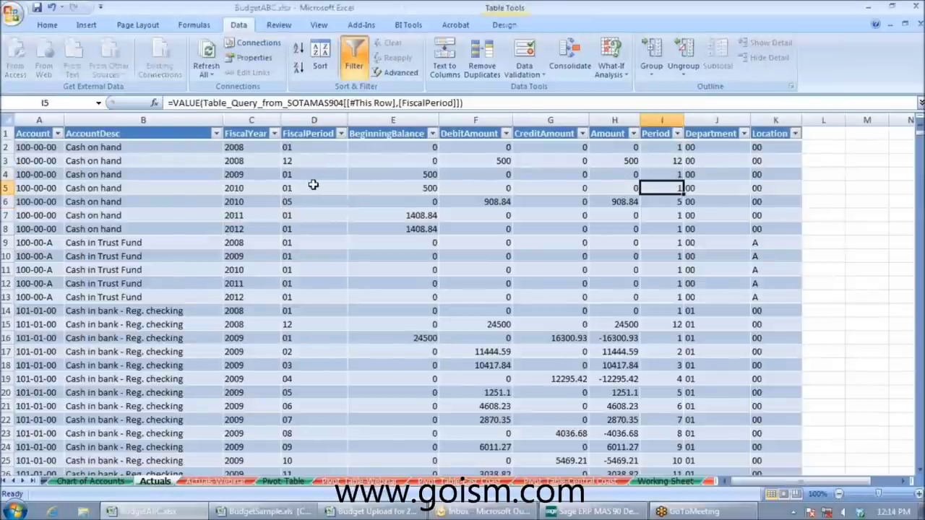
click(313, 185)
click(650, 188)
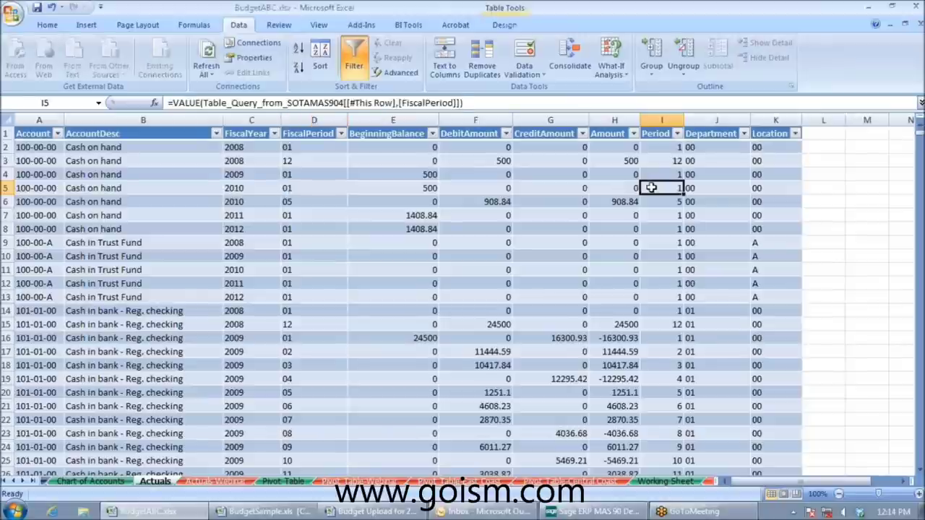
click(693, 188)
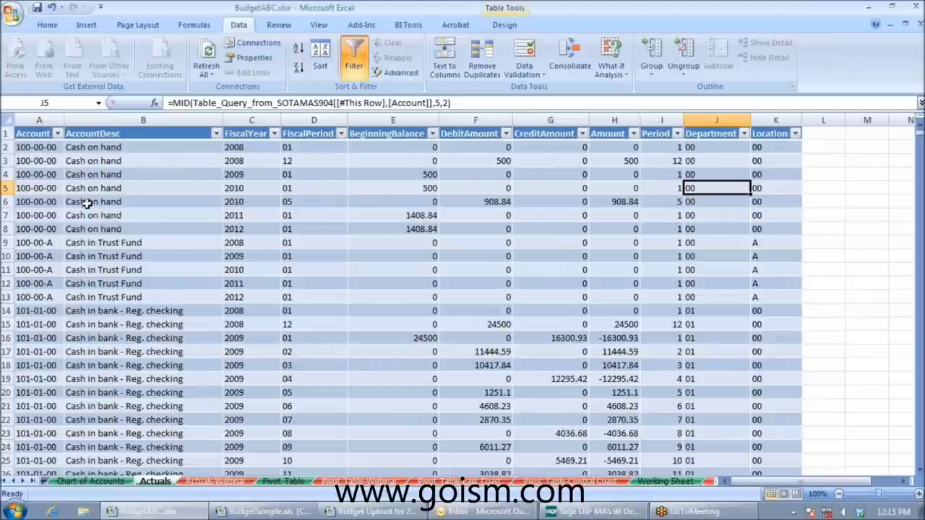
click(282, 481)
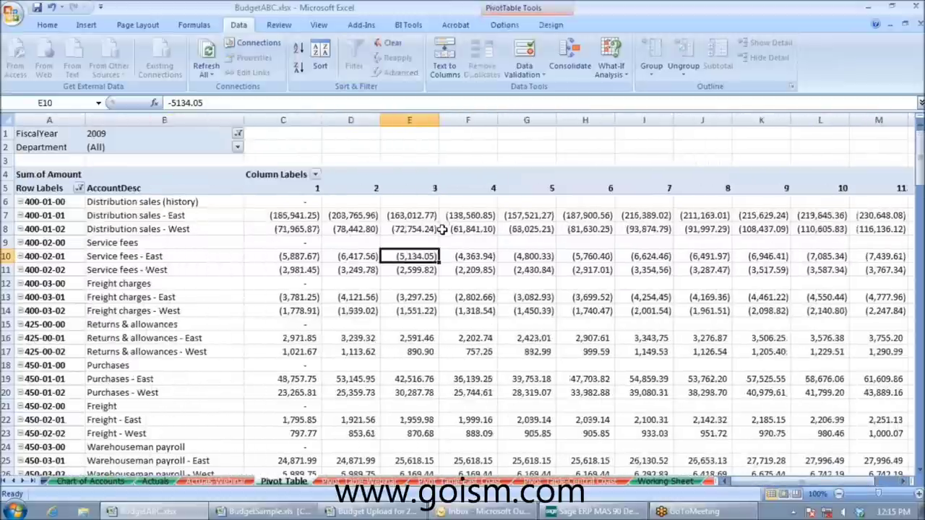
Clear the Account row-label filter from the pivot table.
mouse_move(443, 230)
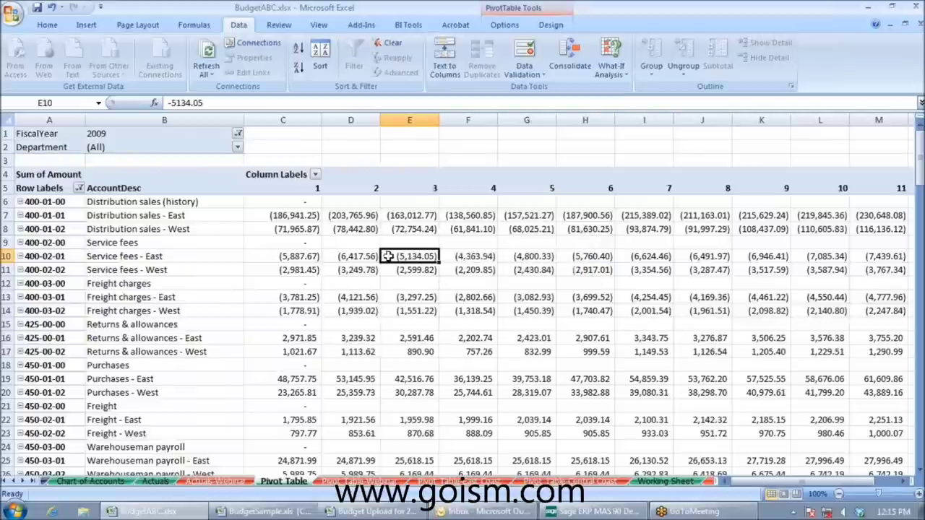
click(79, 188)
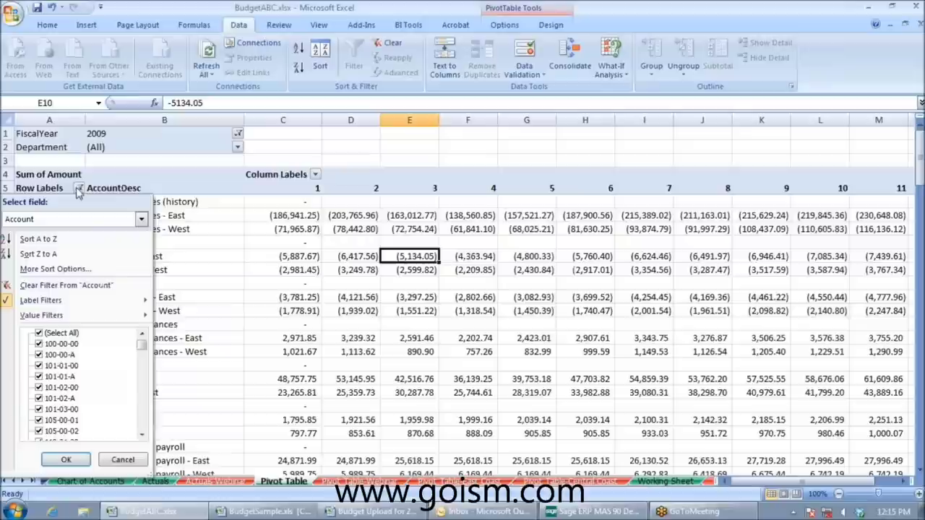
click(68, 286)
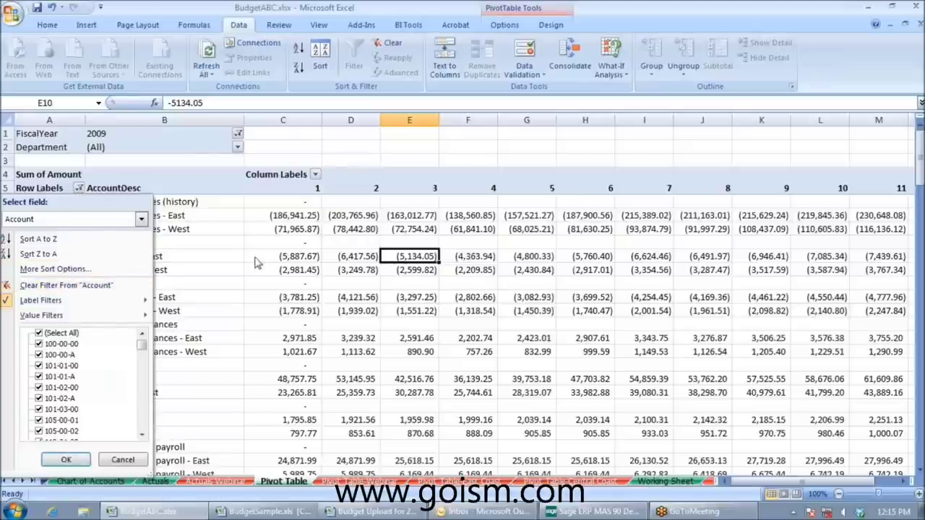
Filter the pivot table to Department 20, then return to the Working Sheet.
click(239, 148)
click(243, 153)
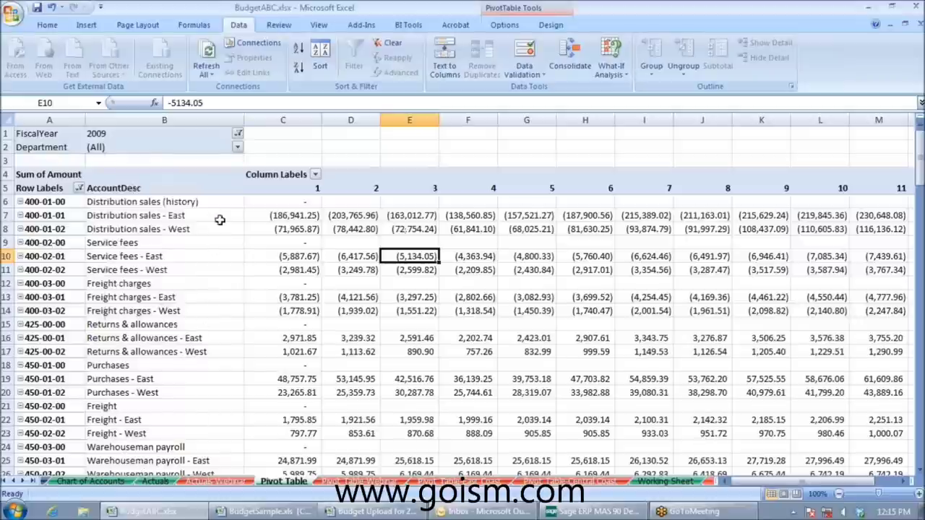
click(237, 146)
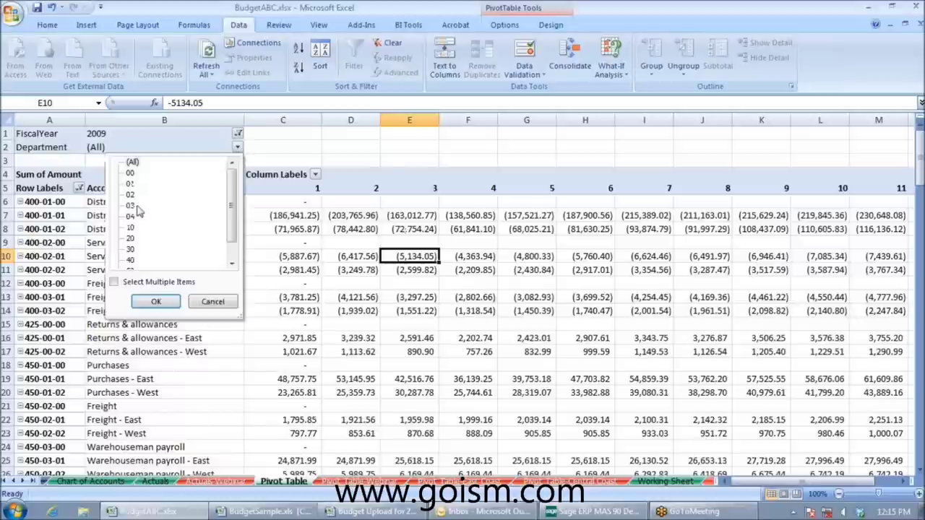
click(131, 238)
click(154, 301)
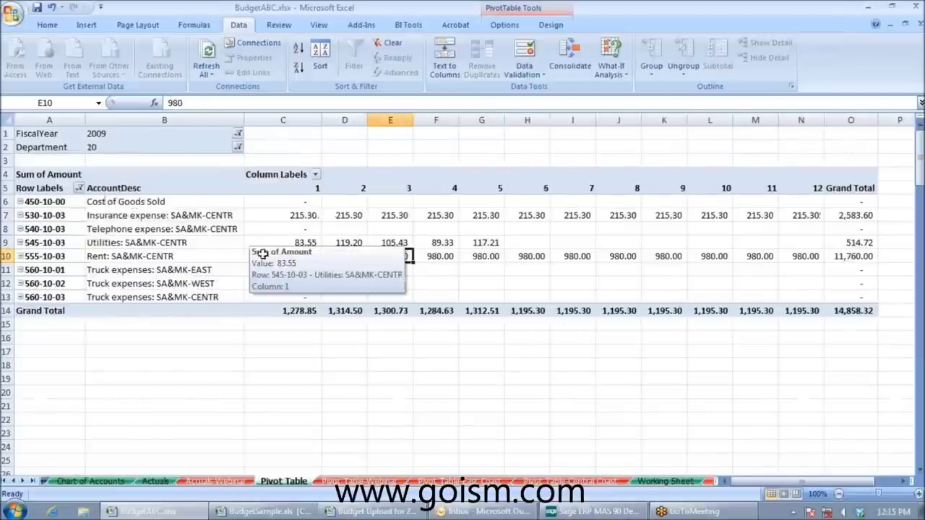
click(665, 481)
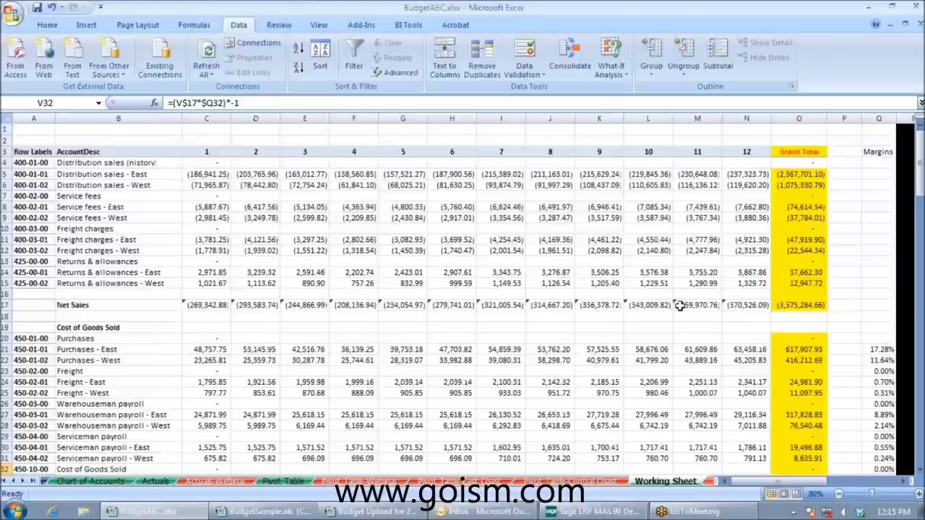
Open General Ledger Exchange from General Ledger Utilities to see the Budget import setting, then return to BudgetABC.
click(604, 511)
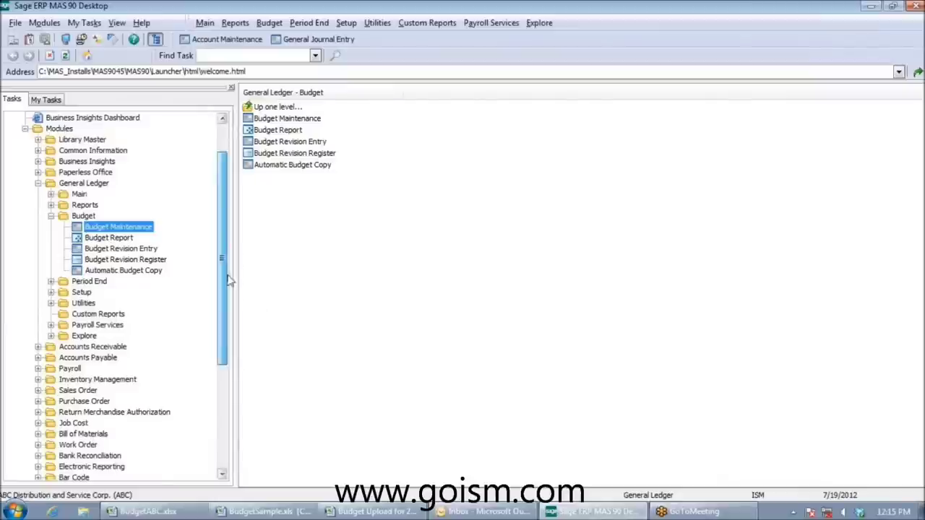
scroll(209, 300, down, 1)
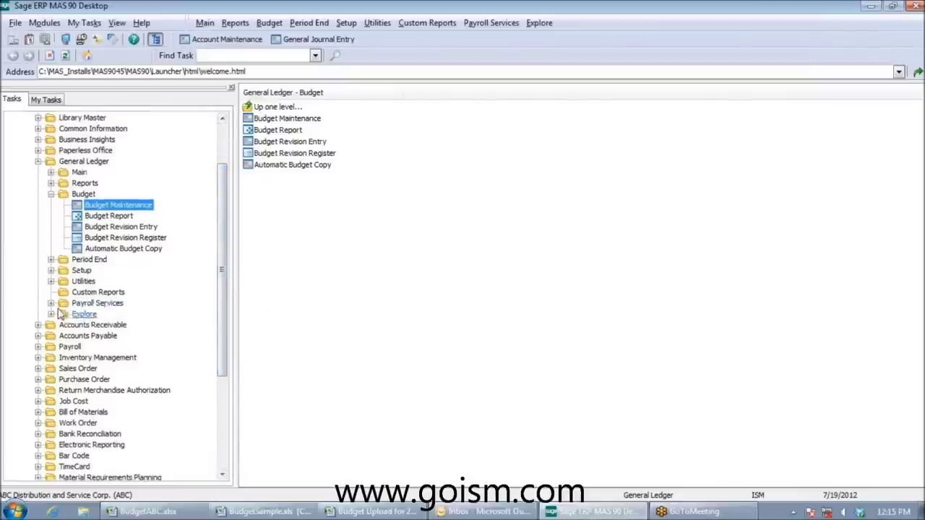
click(52, 271)
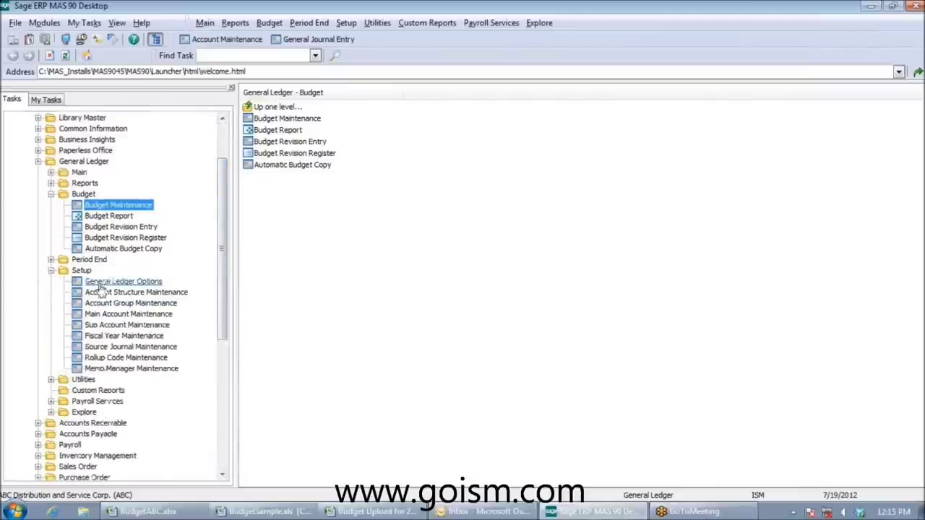
click(51, 272)
click(51, 281)
click(119, 293)
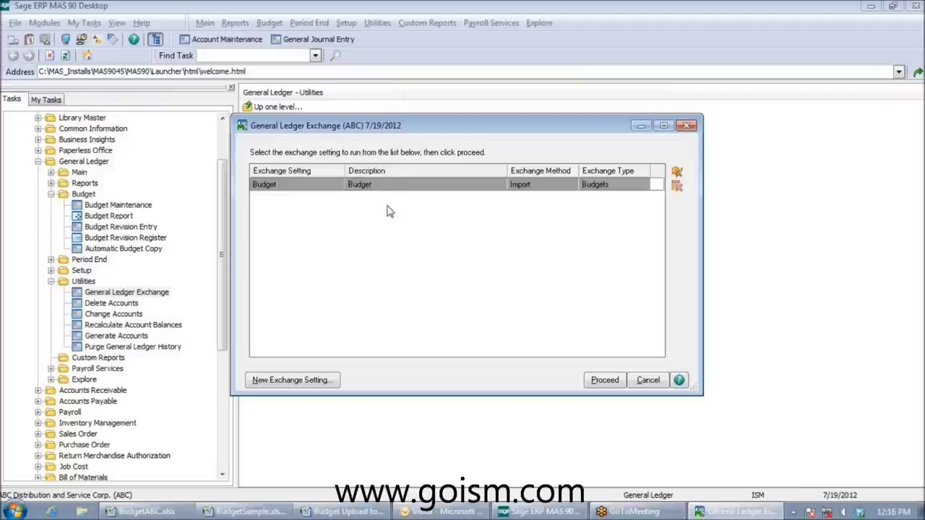
drag(426, 133, 509, 126)
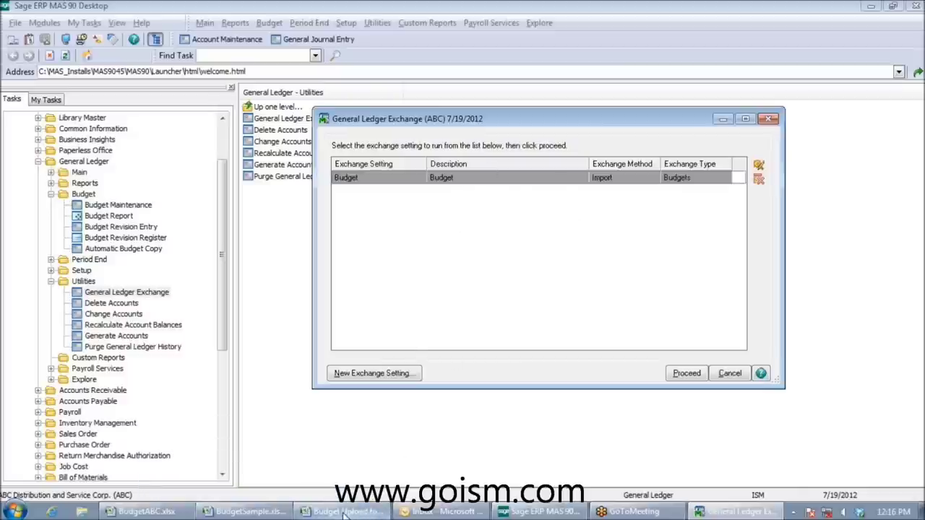
mouse_move(345, 515)
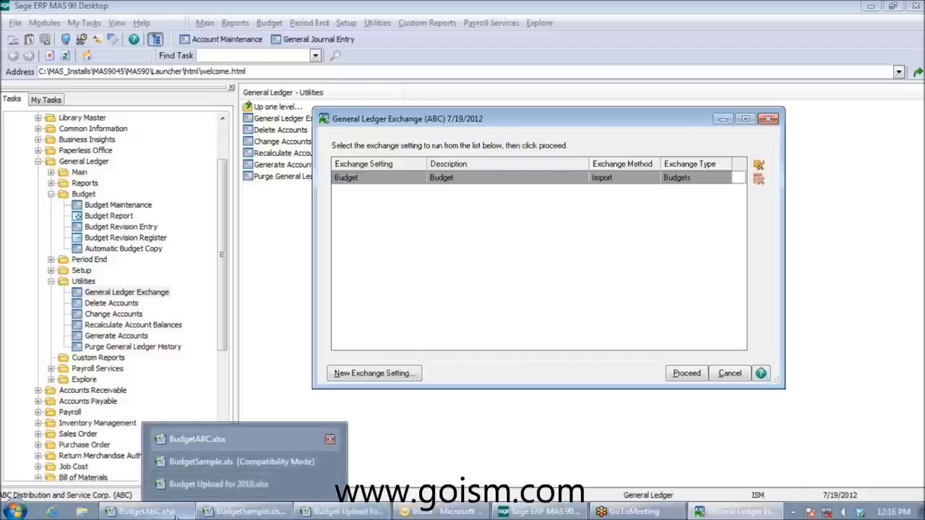
click(197, 439)
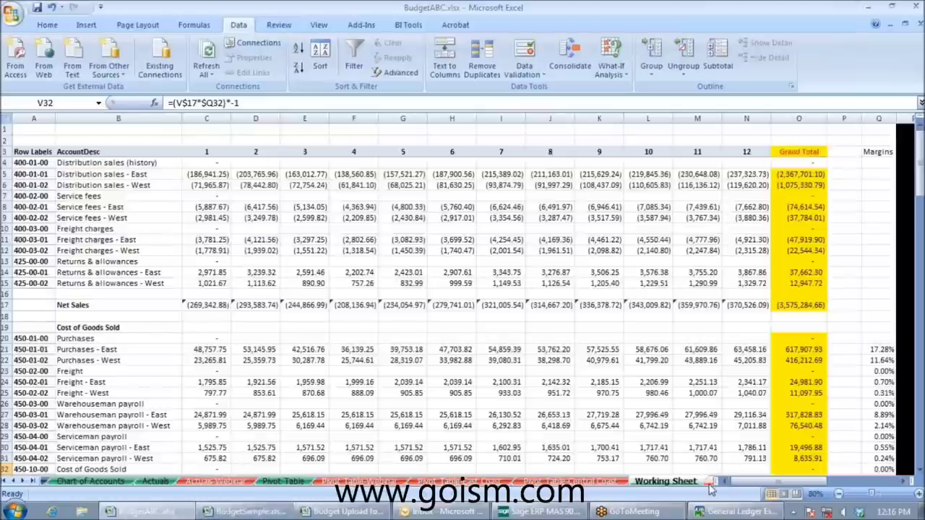
On the Import File sheet, insert two blank columns at B:C before the monthly amounts.
click(711, 481)
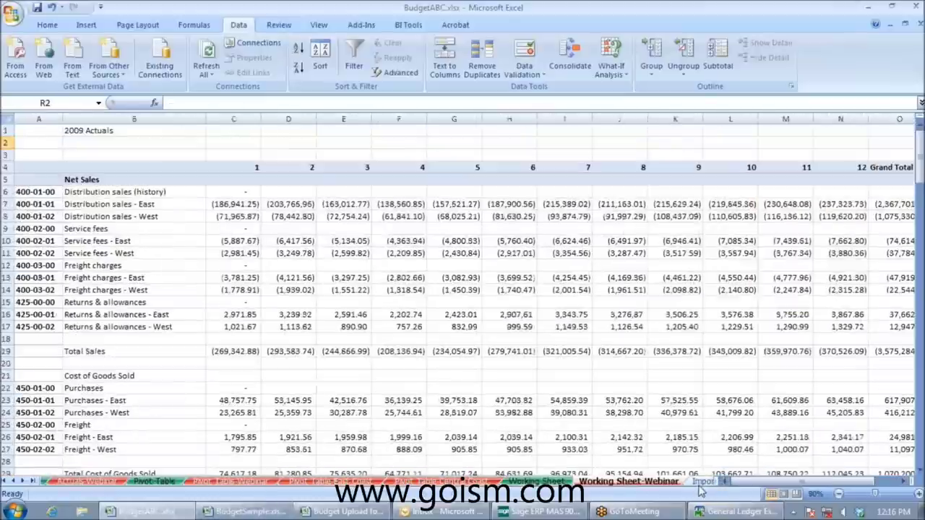
click(702, 481)
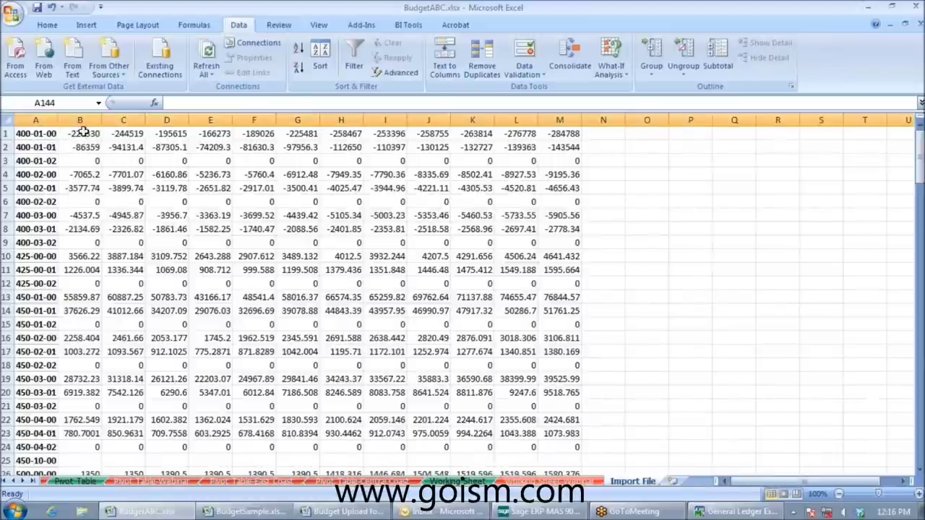
drag(80, 119, 116, 118)
right_click(116, 118)
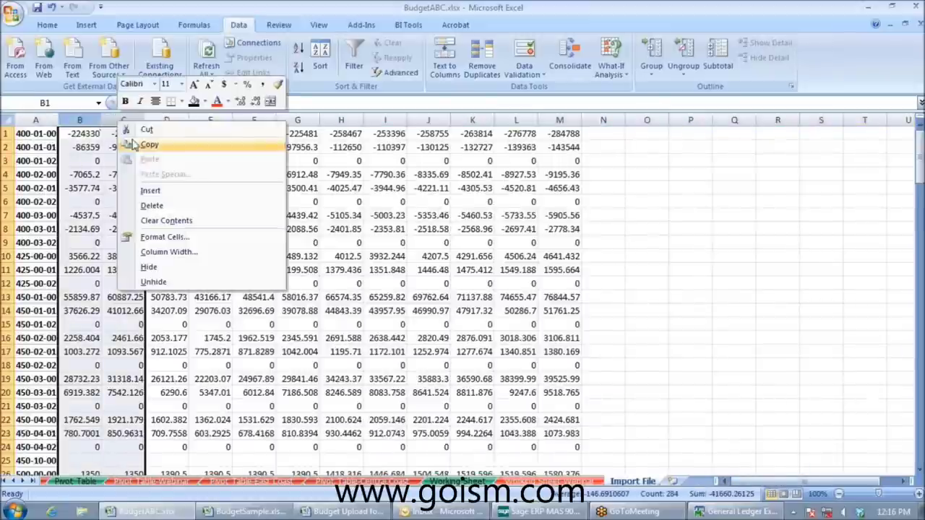
click(149, 191)
Enter Original in B1 and 2010 in C1 as budget code and year.
click(90, 138)
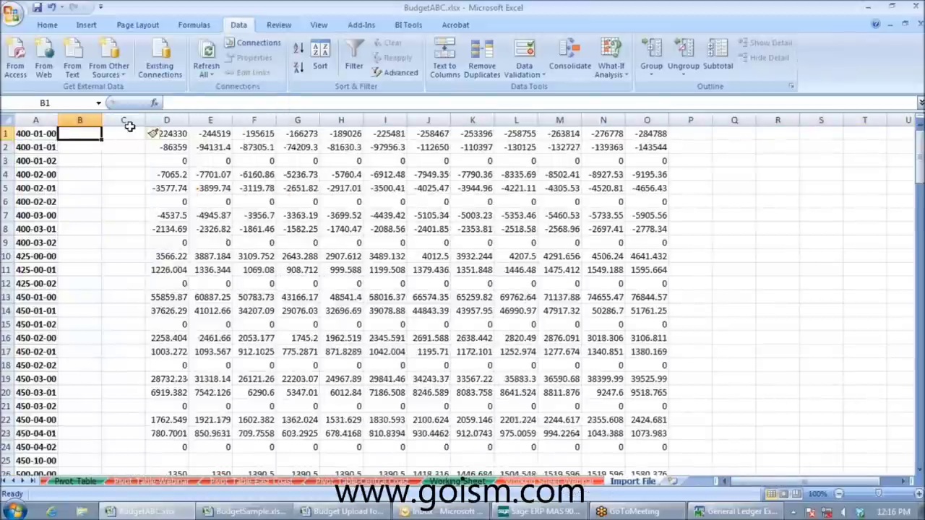
text(Original)
key(Tab)
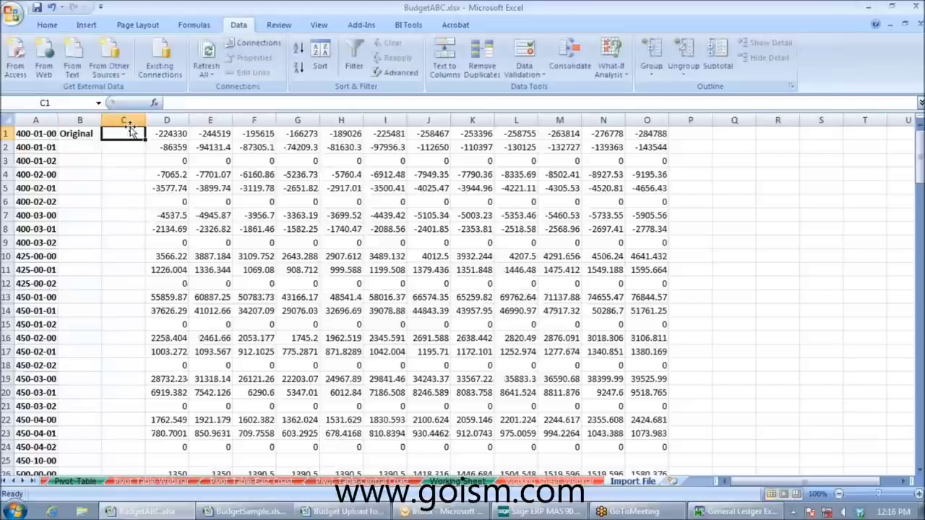
text(2010)
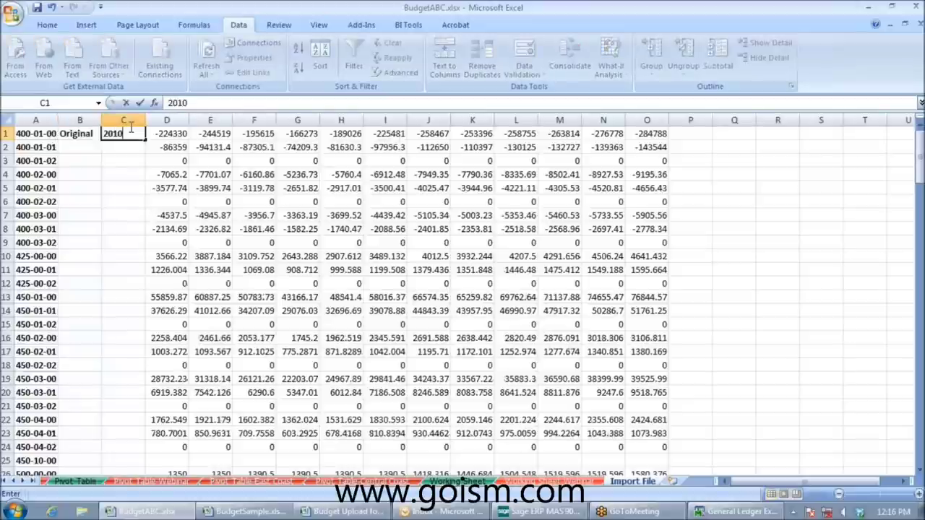
key(Return)
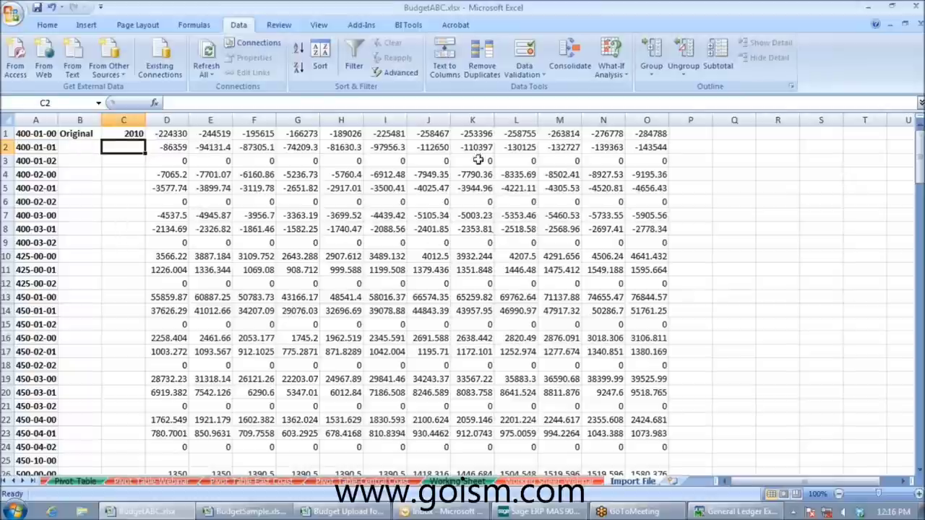
click(731, 512)
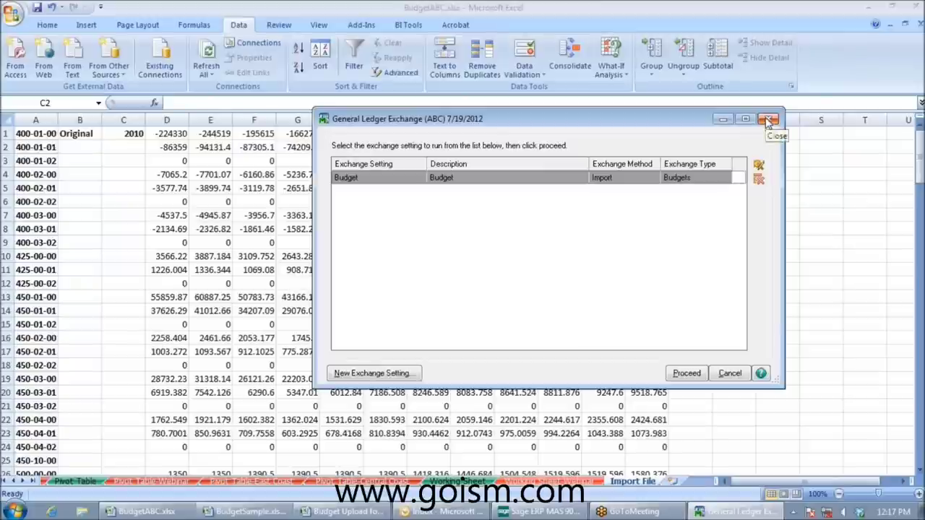
Close General Ledger Exchange and open the BUDGET job in Visual Integrator Import Job Maintenance.
click(768, 121)
click(607, 513)
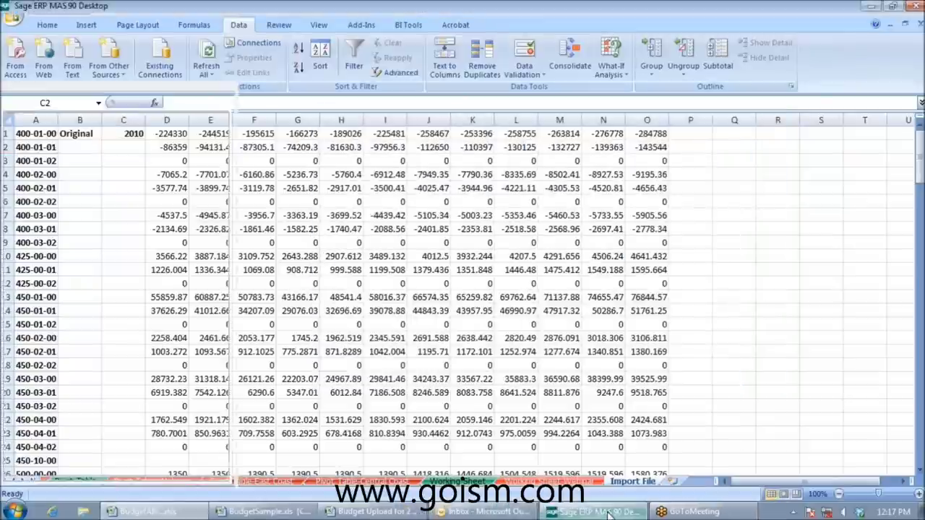
drag(223, 296, 183, 455)
click(117, 359)
click(402, 125)
key(Escape)
key(Escape)
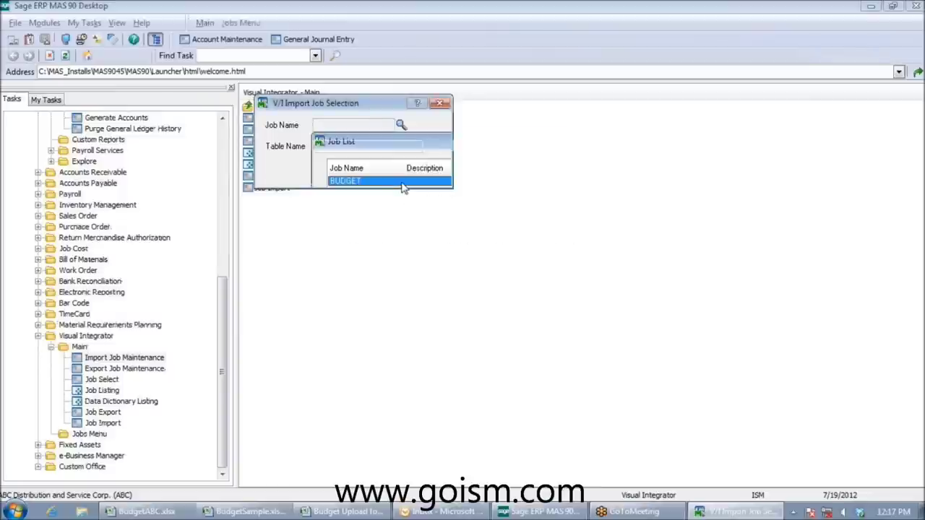
key(Return)
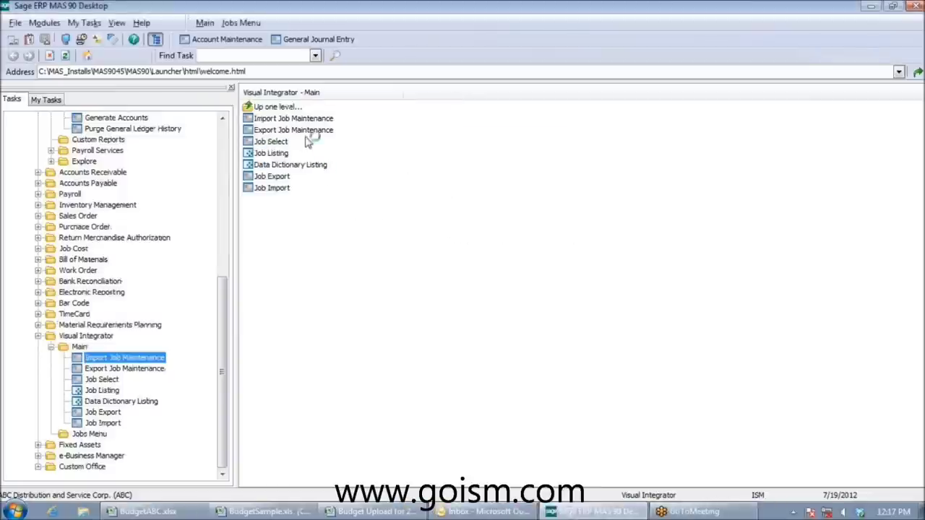
Check the BUDGET job's Data layout (FiscalYear, AccountKey, BudgetCode, RevisedBudget01), then return to the workbook.
click(561, 141)
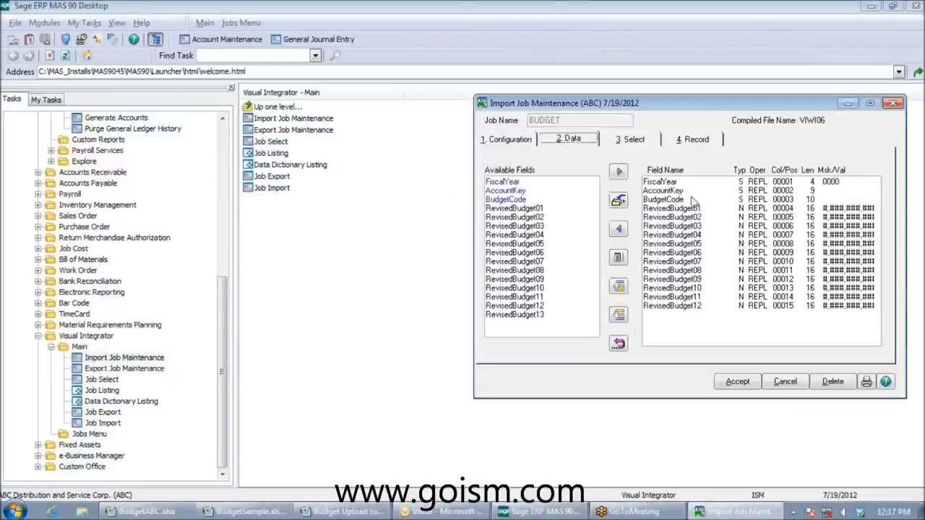
click(790, 182)
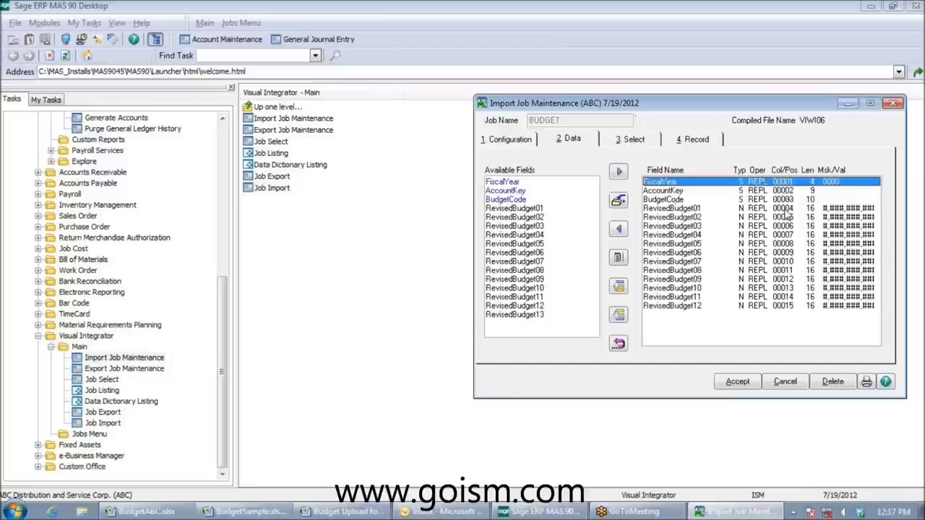
click(785, 210)
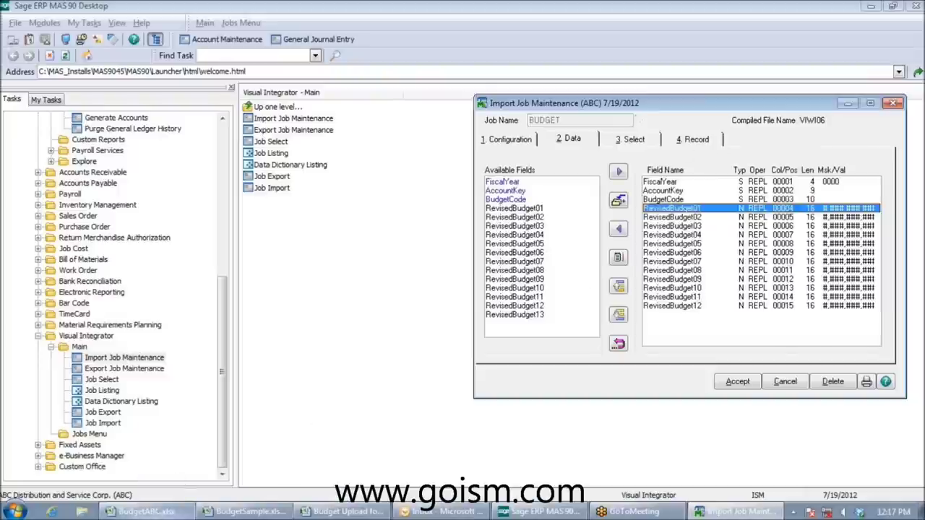
mouse_move(154, 518)
click(197, 439)
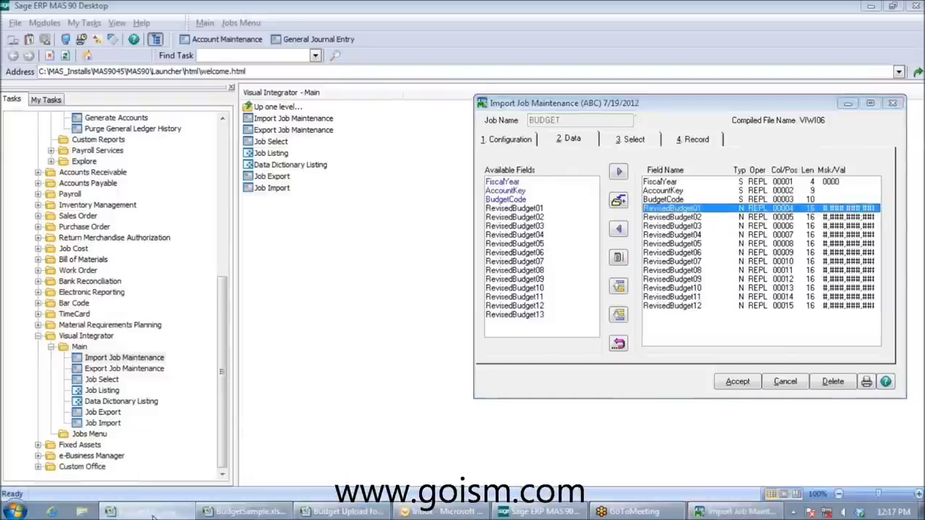
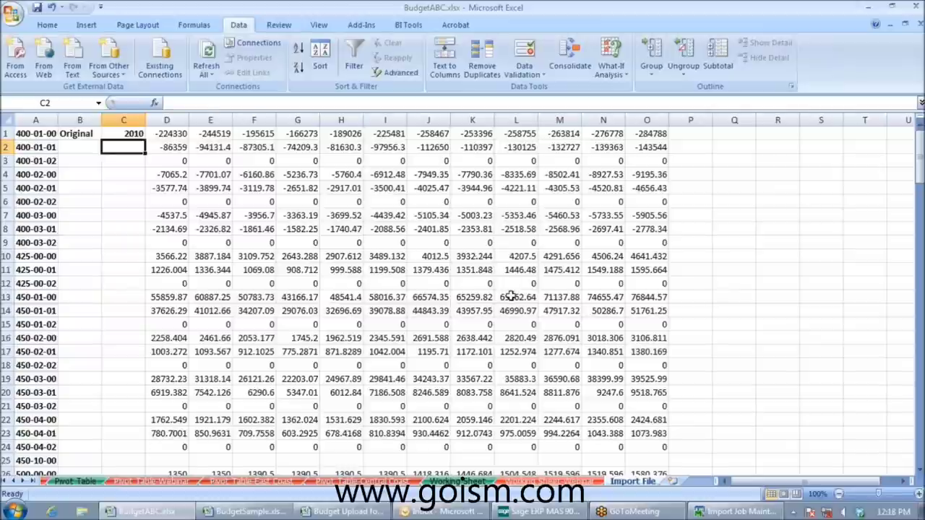
In Sage, collapse the task tree and restore the BUDGET import job's Data tab mapping.
click(538, 511)
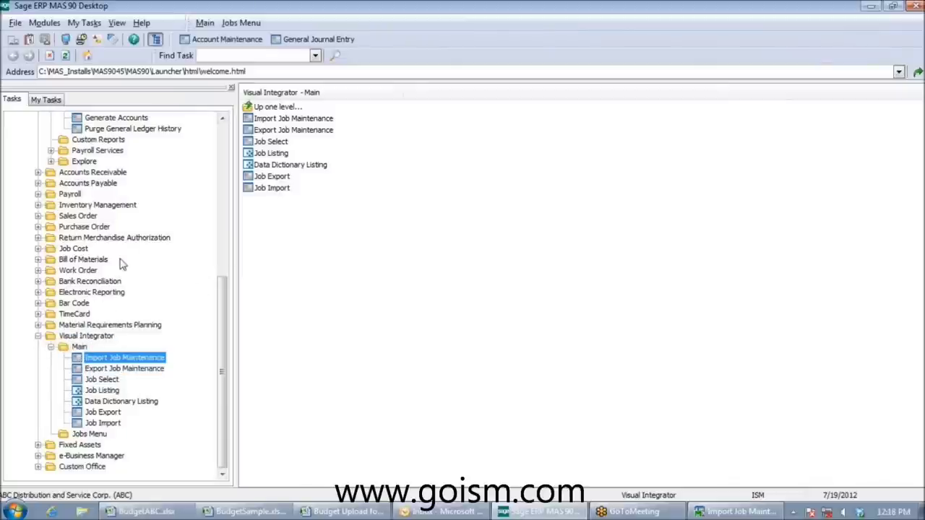
click(38, 336)
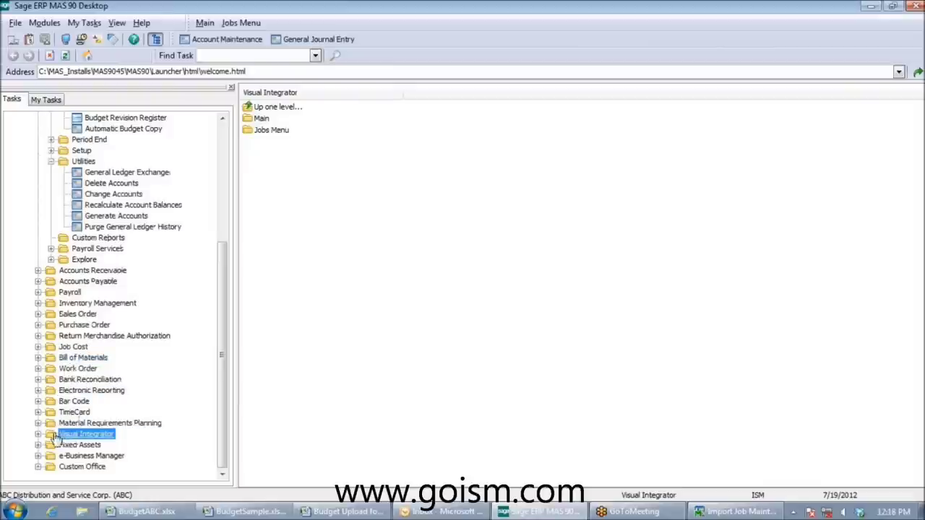
click(51, 161)
click(51, 138)
click(39, 139)
click(39, 161)
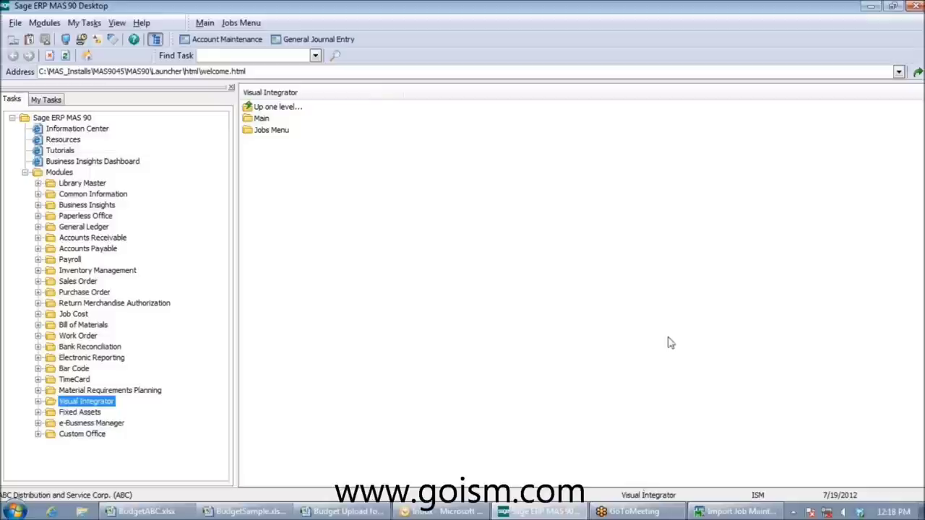
click(734, 512)
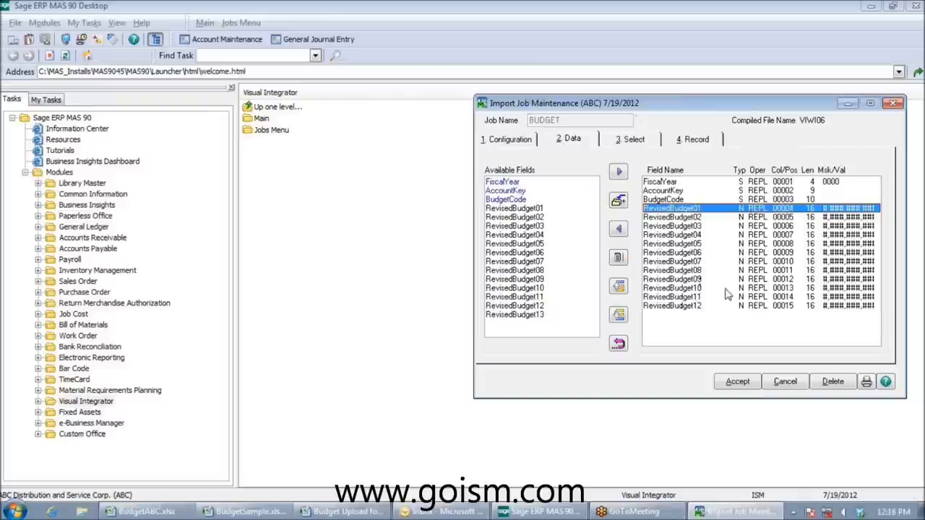
Review the FiscalYear, AccountKey and RevisedBudget field mappings, then close the BUDGET import job.
click(767, 182)
click(768, 191)
click(769, 208)
click(769, 225)
click(769, 234)
click(769, 252)
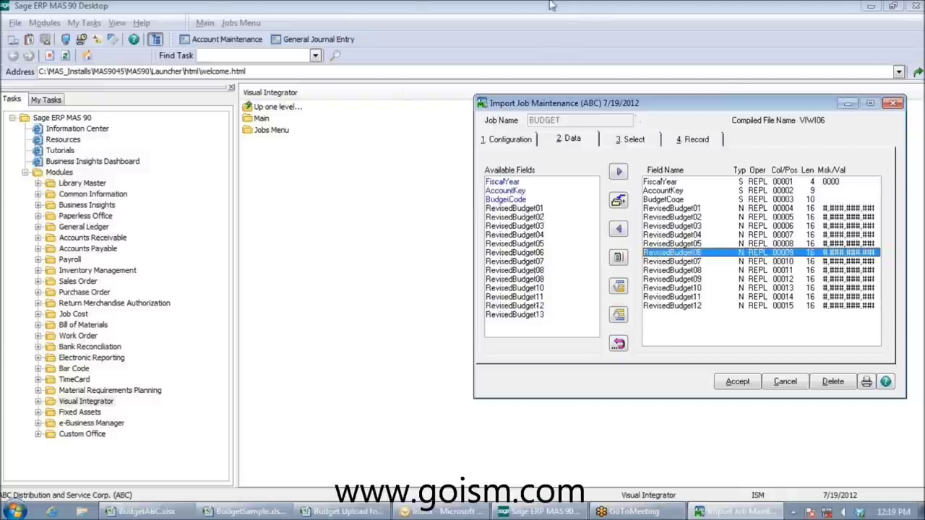
click(894, 106)
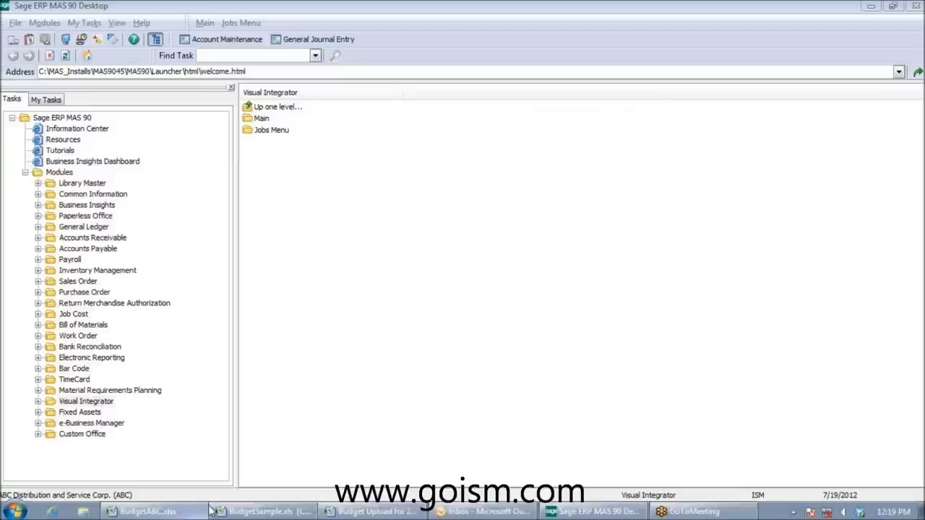
Expand the General Ledger module's Setup and Budget task folders.
click(40, 227)
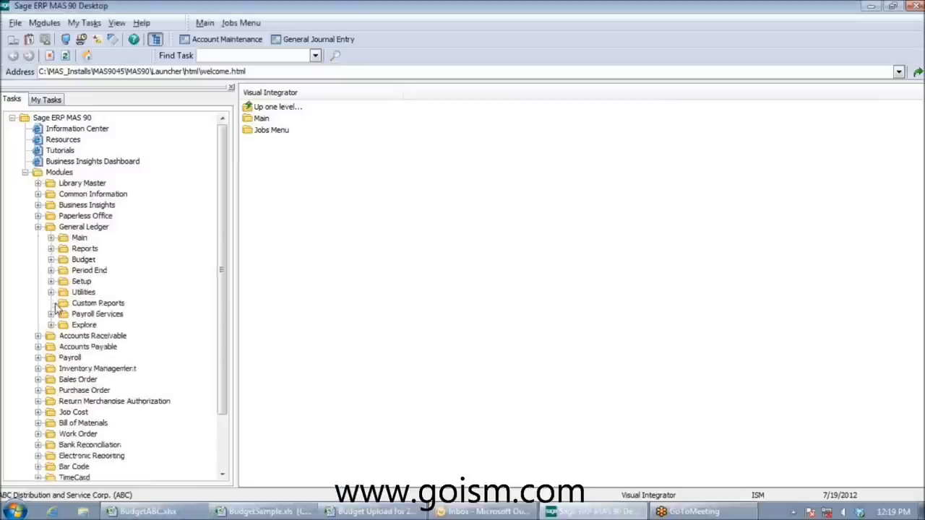
click(51, 282)
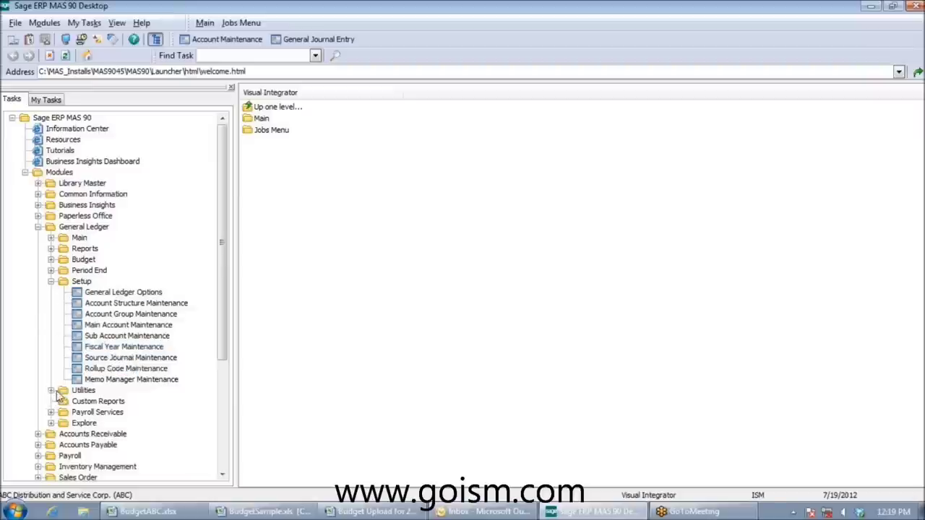
click(51, 260)
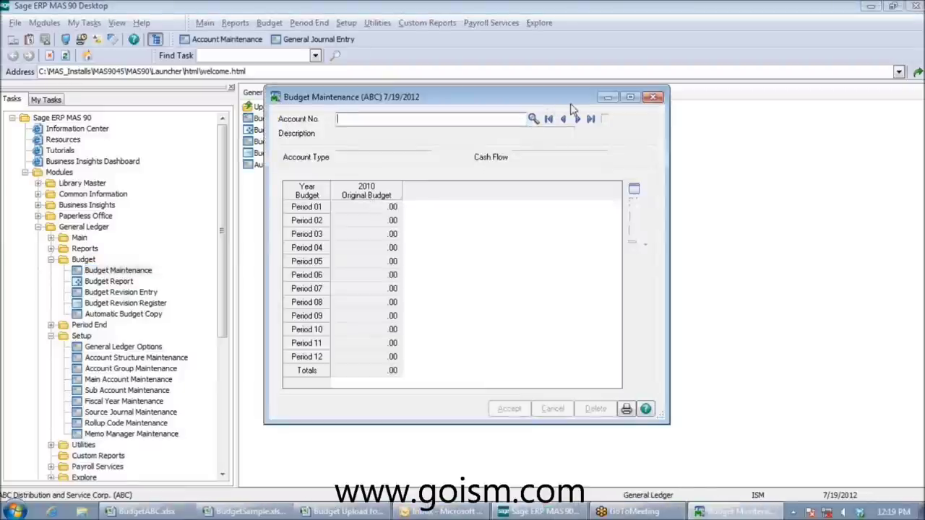
Check the budget types for account 100-00-00 in Budget Maintenance, keeping Original Budget.
click(576, 119)
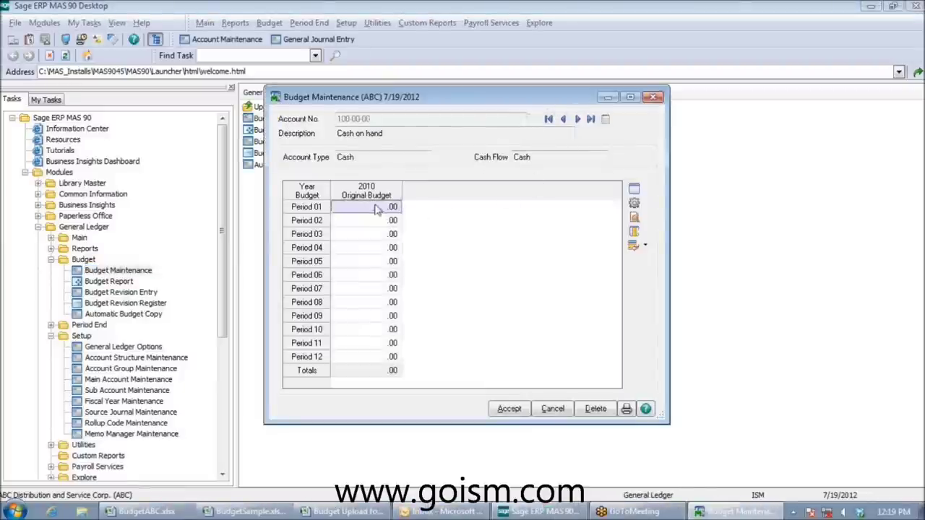
click(634, 189)
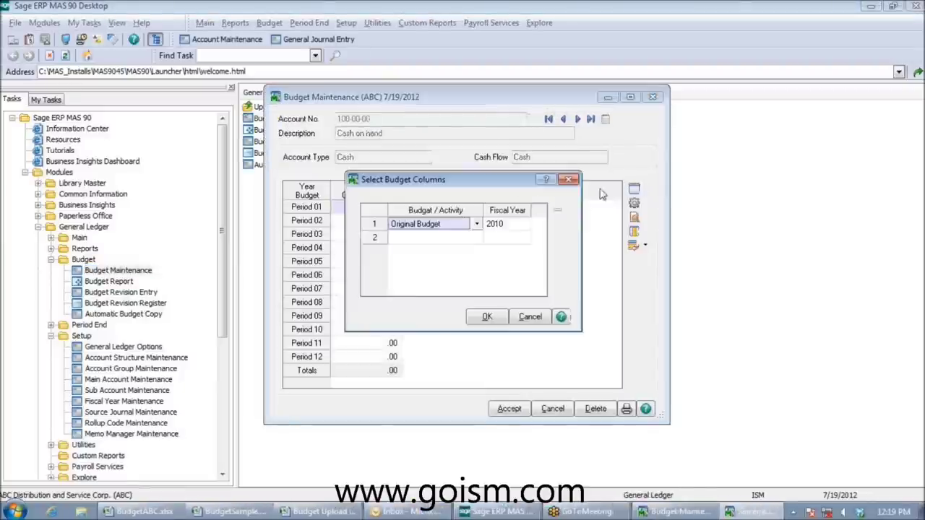
click(477, 225)
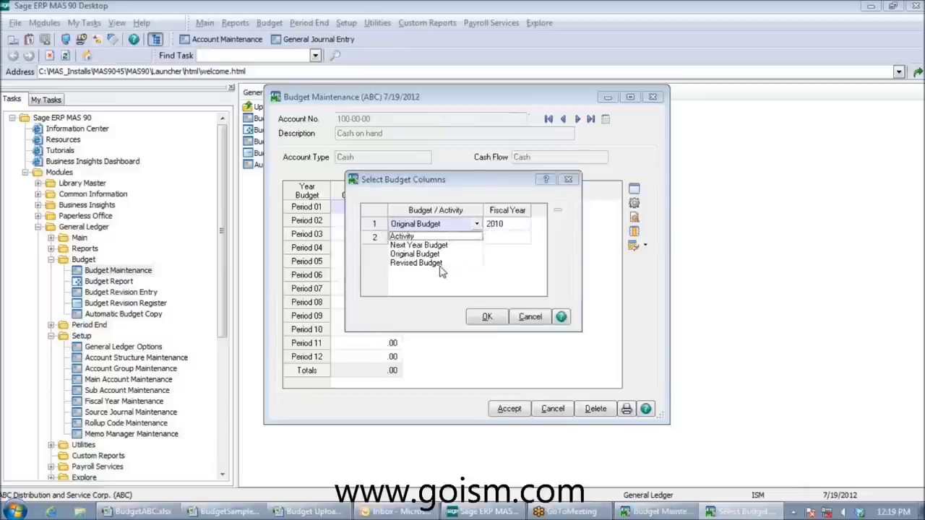
click(483, 224)
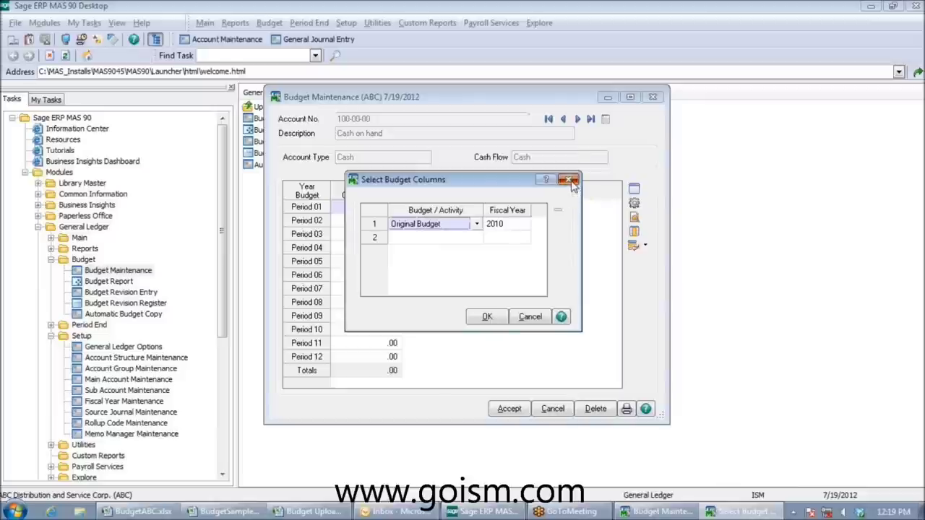
click(571, 182)
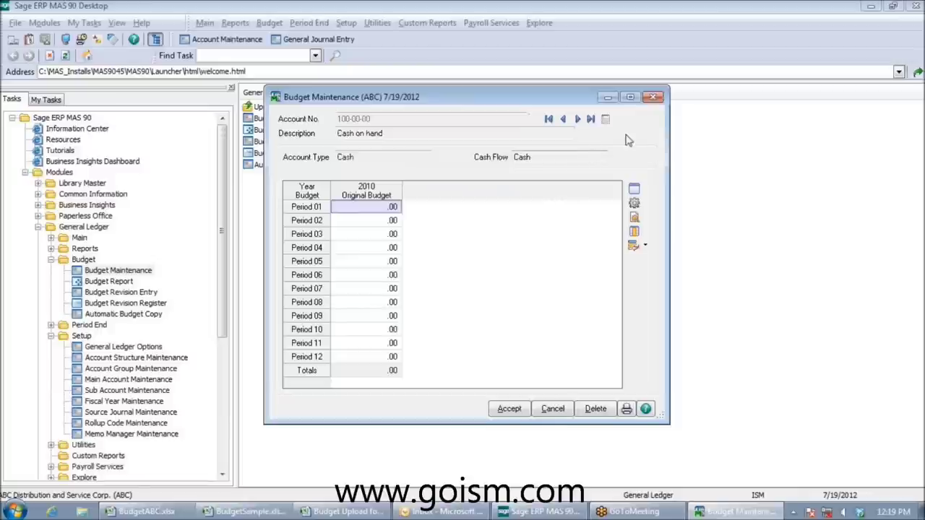
click(653, 97)
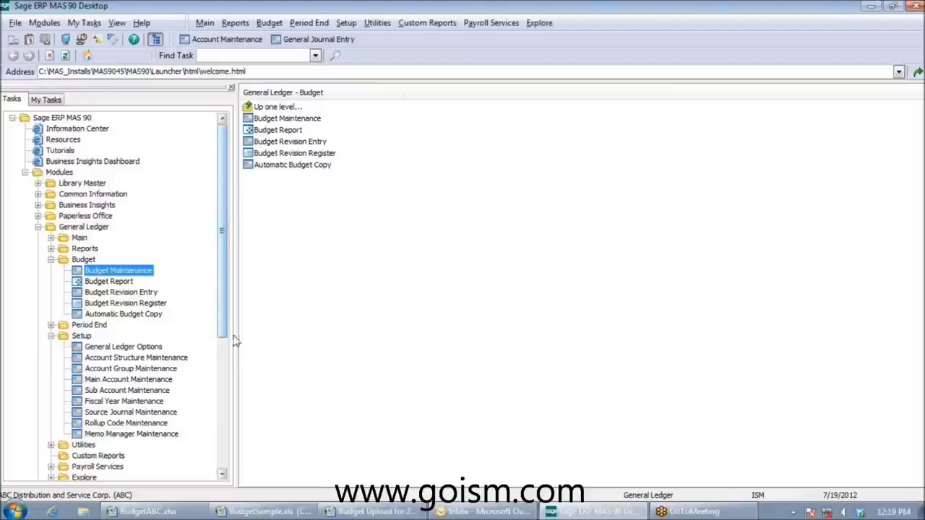
mouse_move(185, 517)
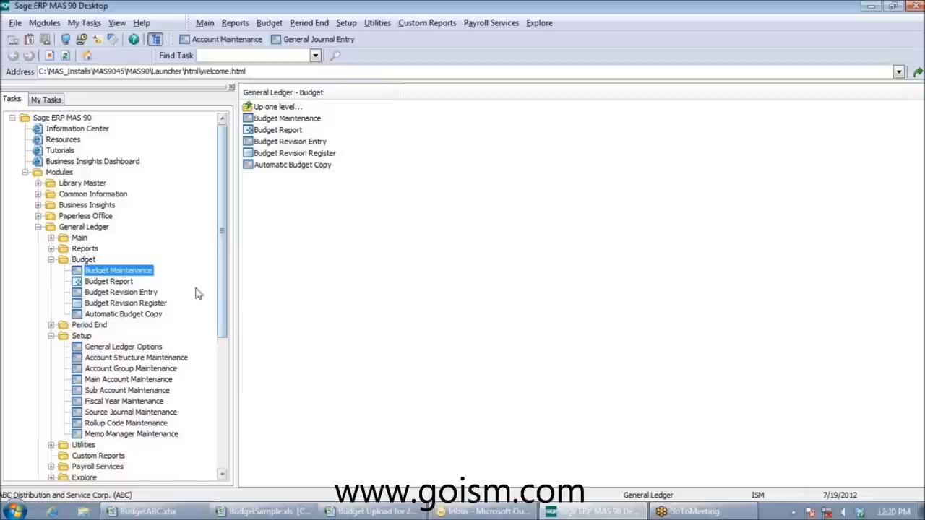
Review the ORIGINAL, REVISED and BUDGET 3 codes on the General Ledger Options Budget tab.
click(159, 346)
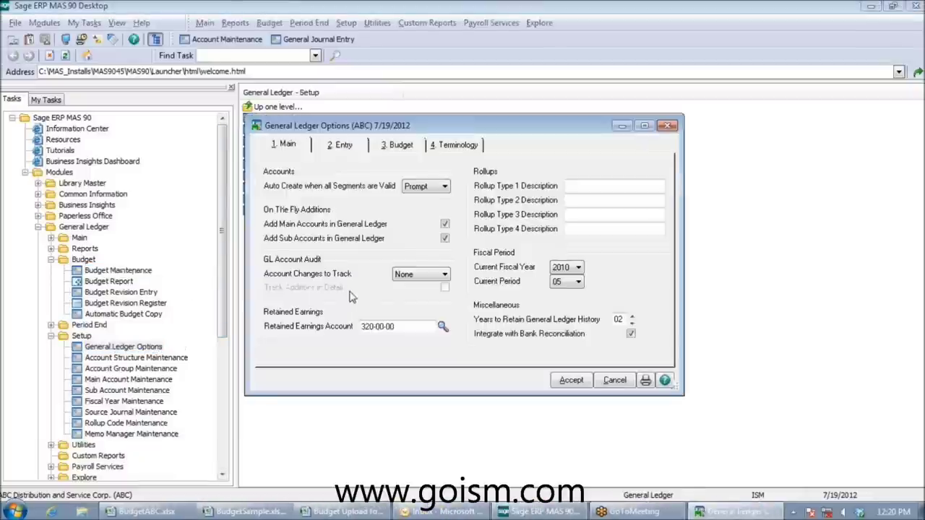
click(399, 149)
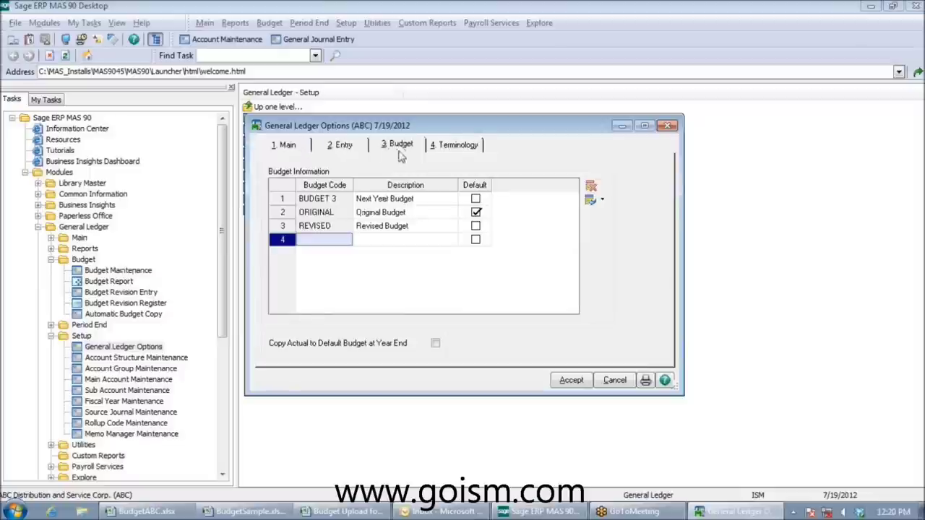
click(319, 214)
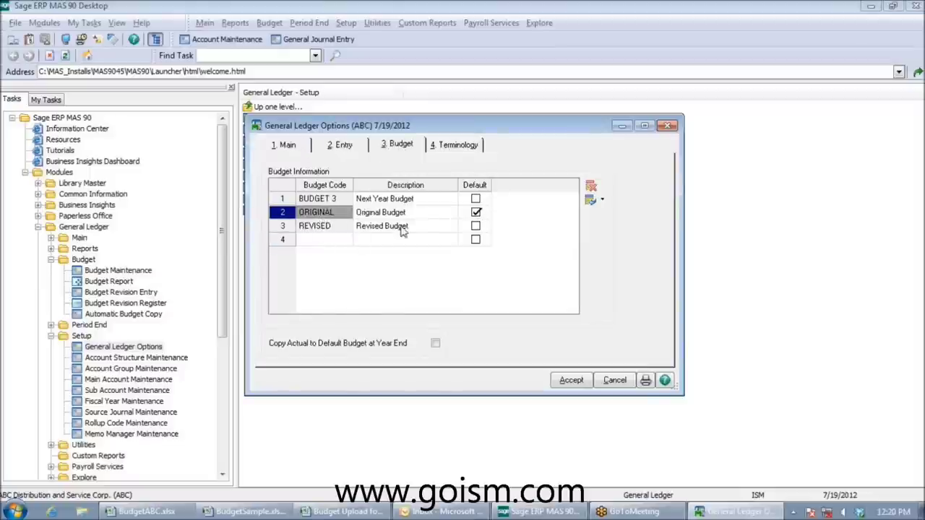
click(329, 230)
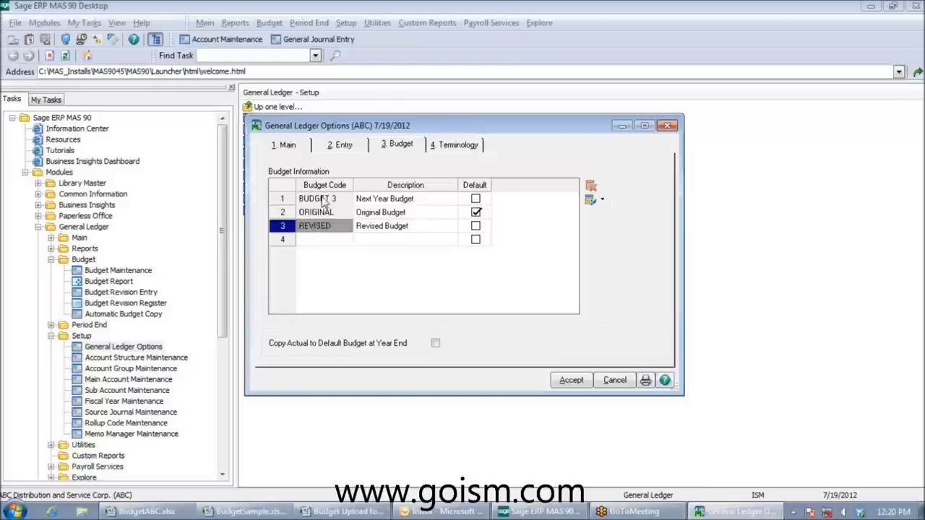
click(322, 200)
Add budget code 2013-Q1 described as '2013 Q1 Budget' in row 4 and accept.
click(324, 242)
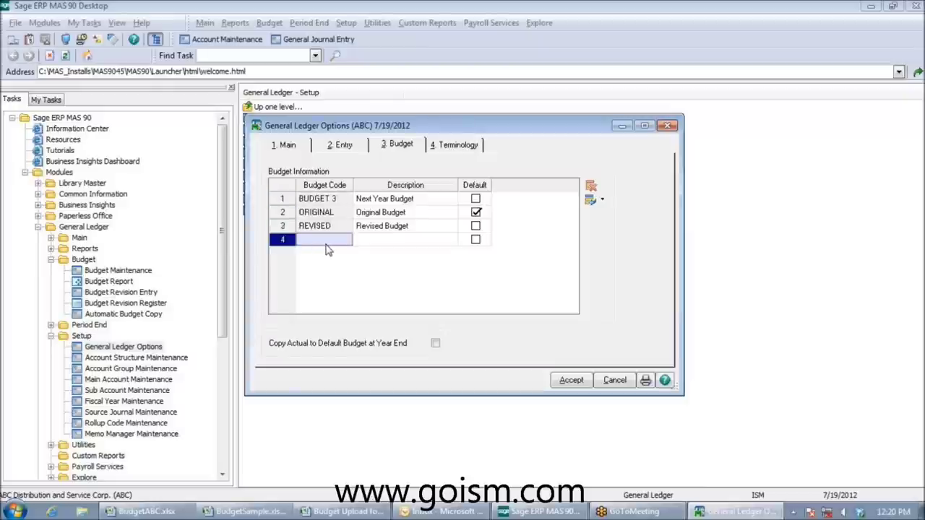
text(2013)
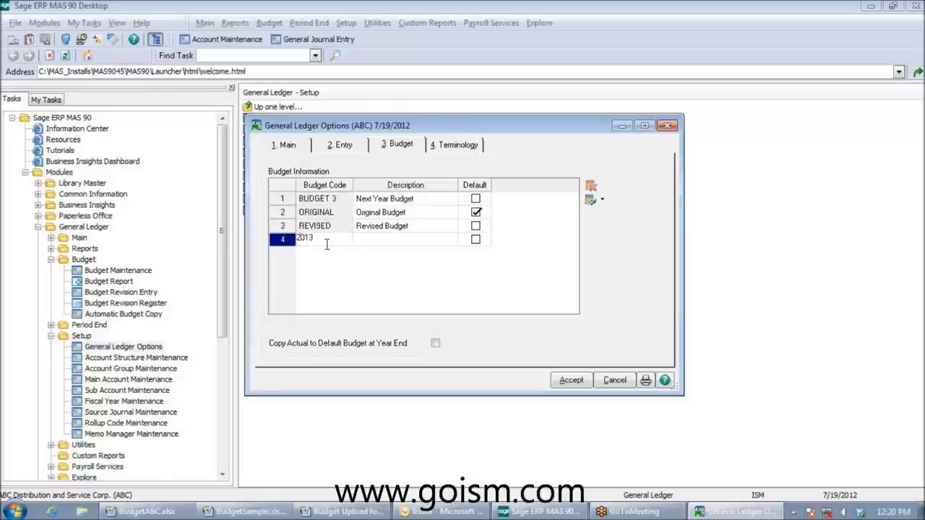
text(-Q1)
key(Tab)
text(20)
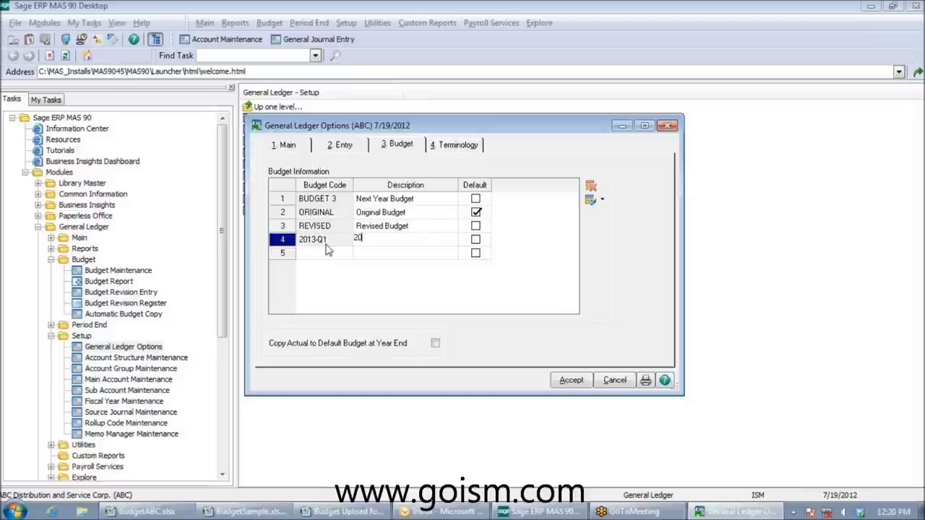
text(13 Q1 Budget)
key(Tab)
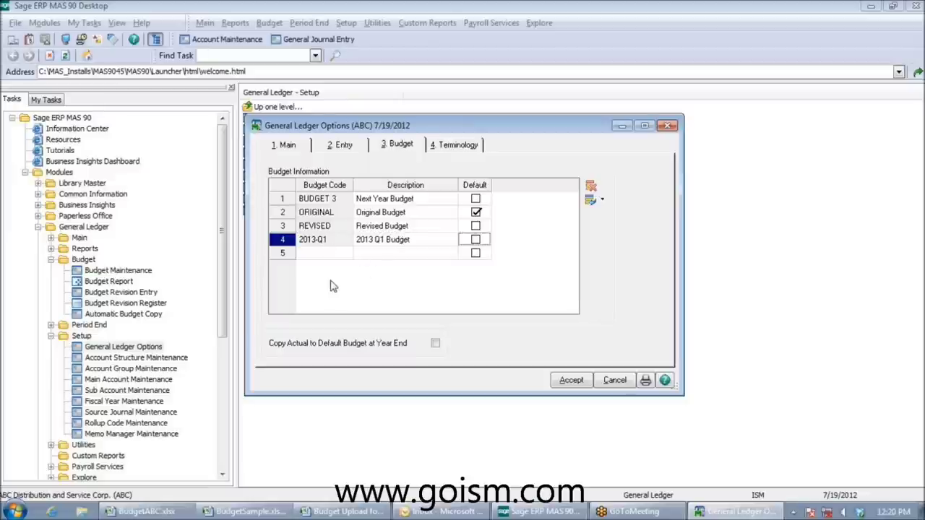
click(572, 381)
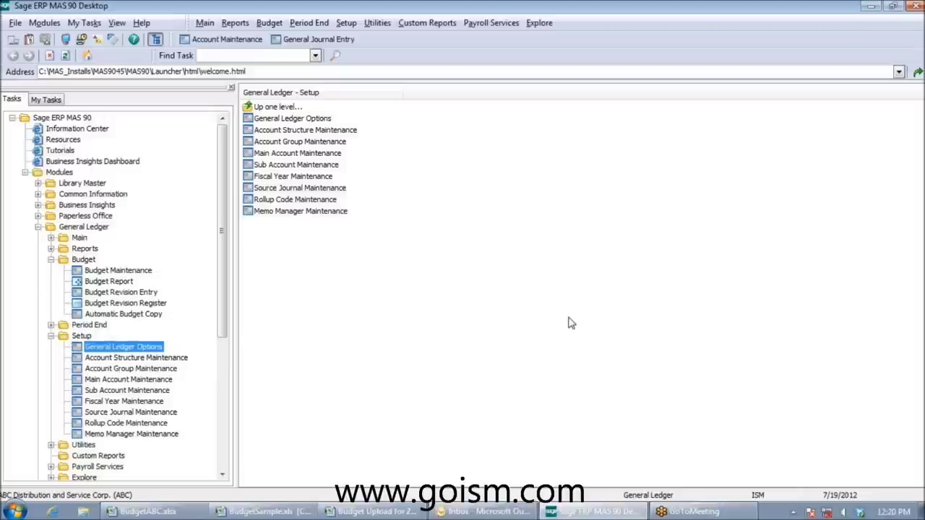
Bring BudgetABC.xlsx to the front and add the blank worksheet Sheet9.
click(189, 515)
click(215, 439)
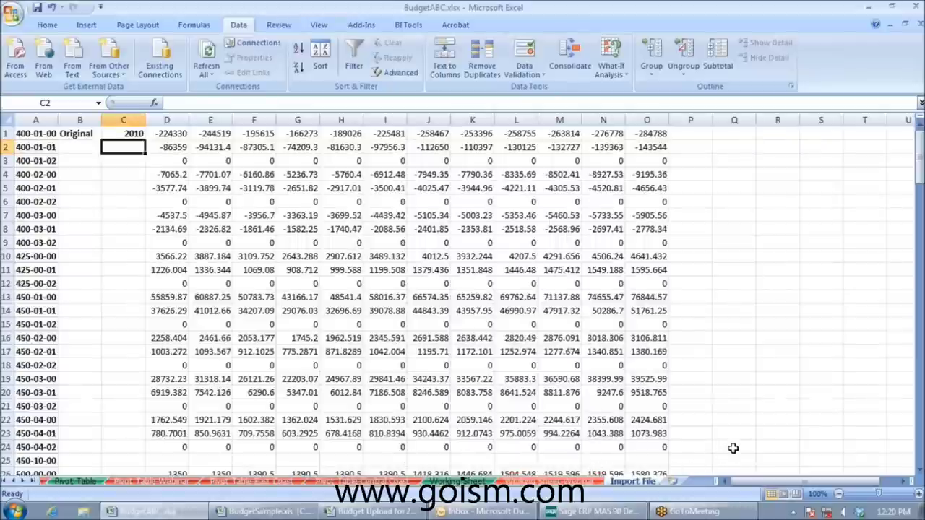
click(732, 448)
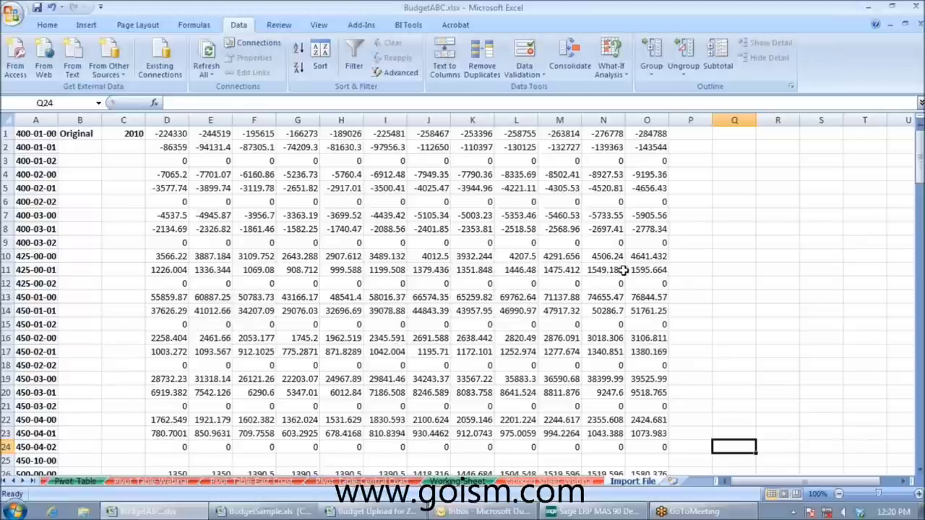
click(672, 480)
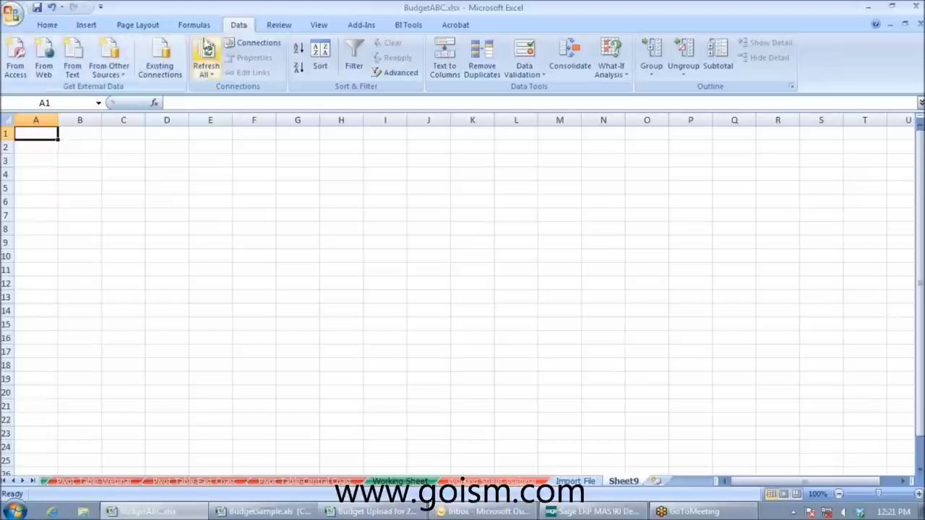
Start a From Microsoft Query import using the SOTAMAS90 data source.
click(116, 69)
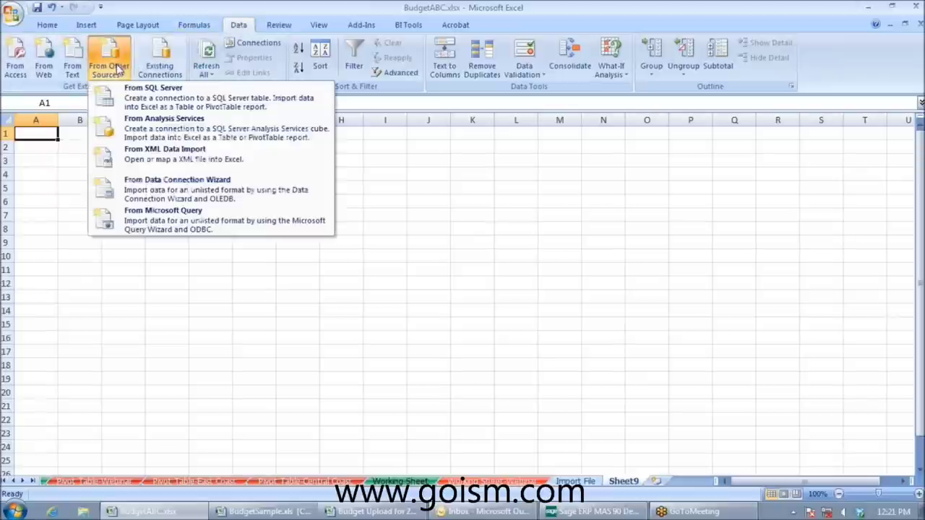
click(156, 227)
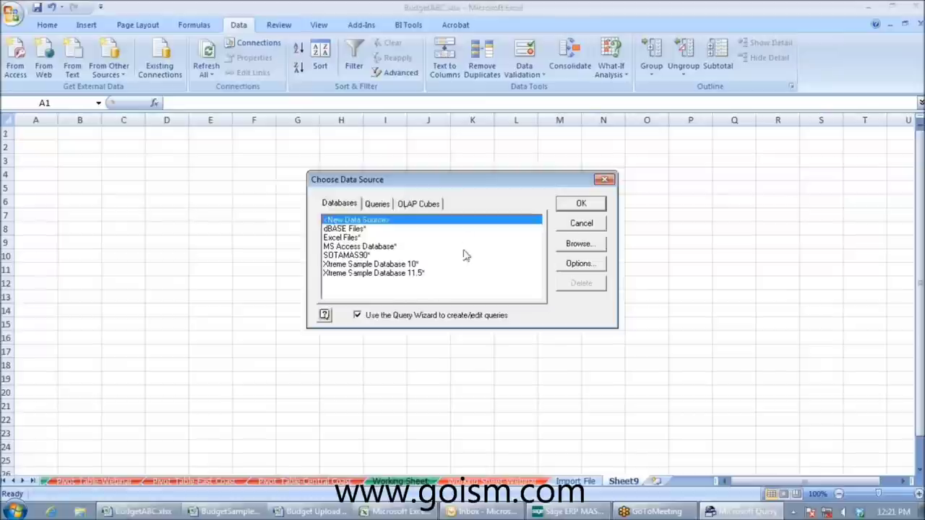
click(362, 256)
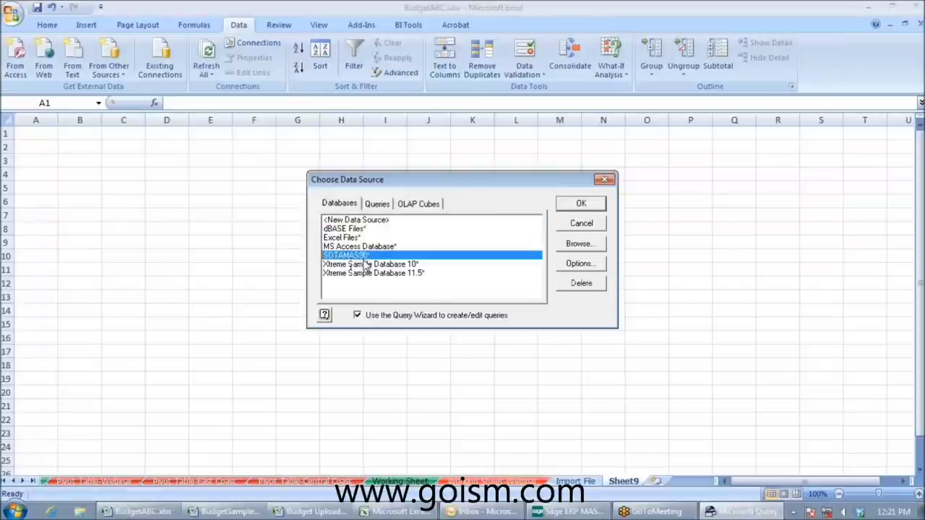
click(594, 205)
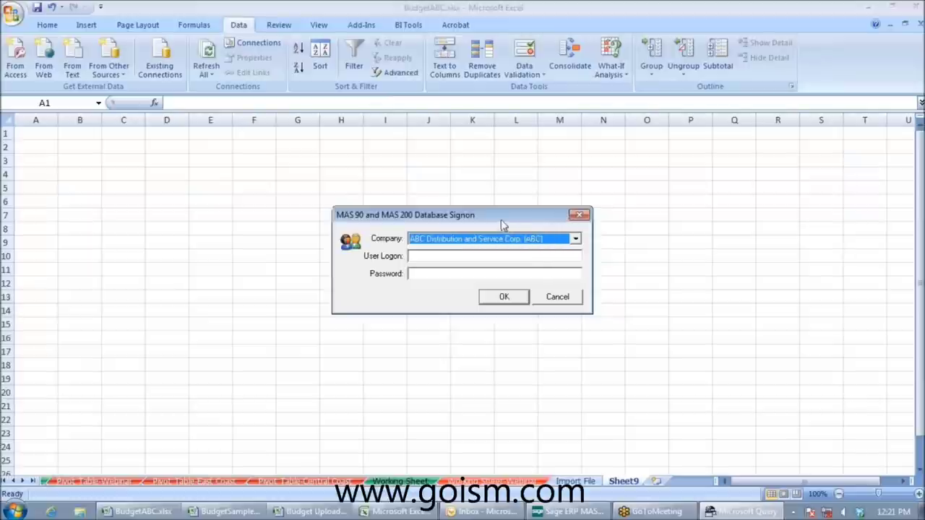
Sign on to company ABC Distribution with the user logon and password.
drag(498, 214, 292, 179)
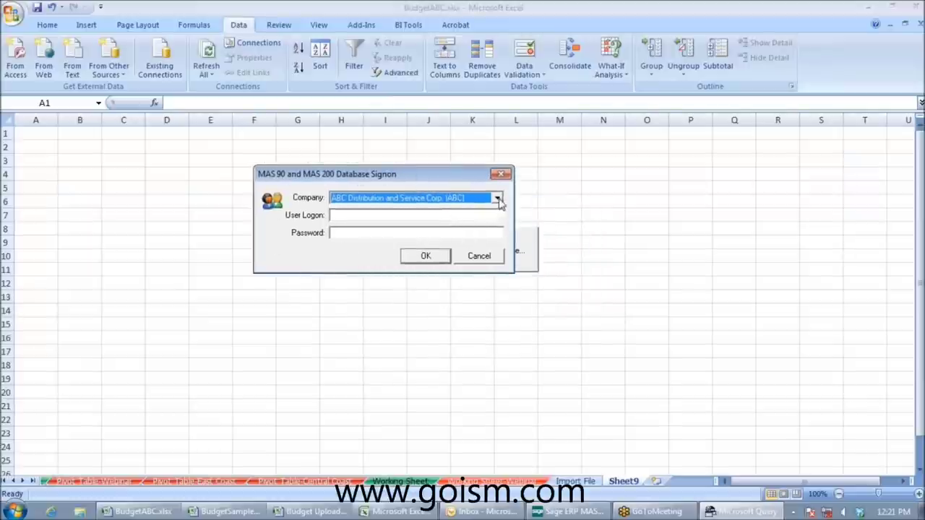
click(497, 199)
click(498, 200)
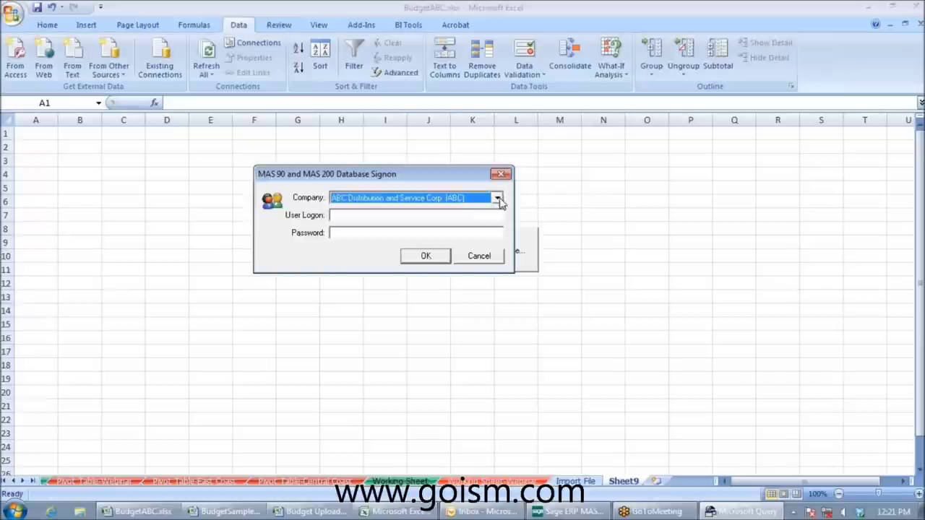
click(353, 215)
text(ism)
key(Tab)
text(*)
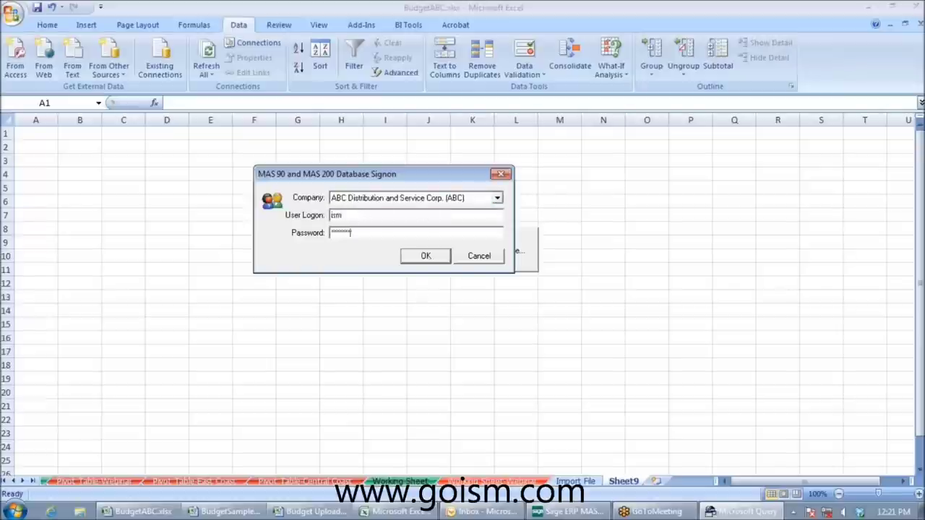
key(Return)
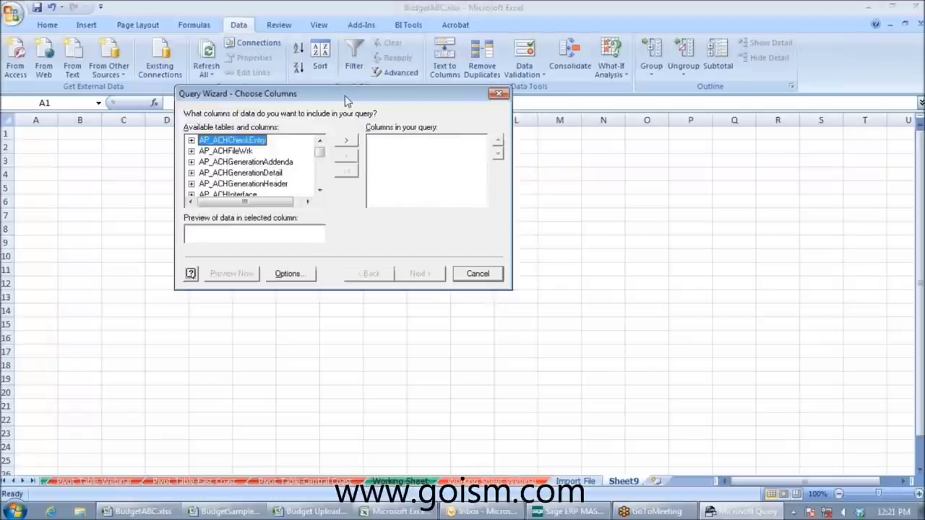
Browse the wizard's available tables list down to the GL tables.
drag(346, 99, 480, 118)
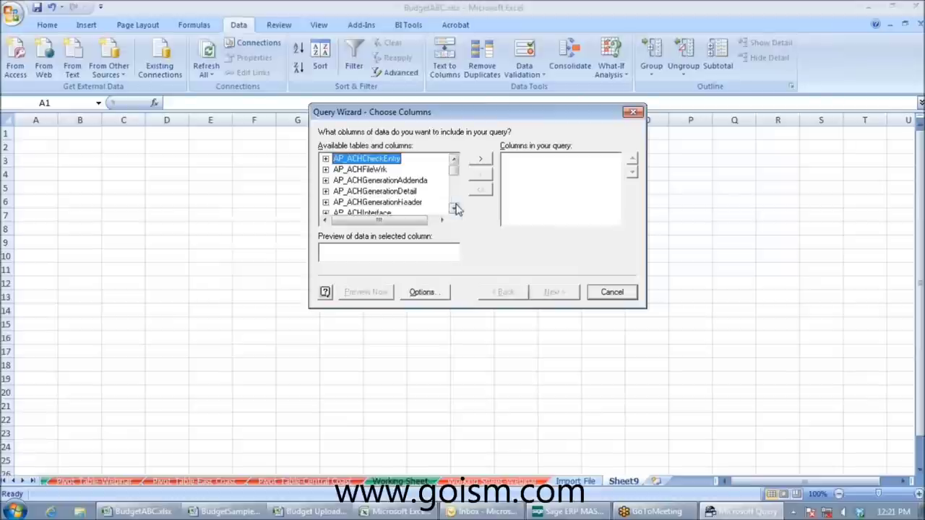
scroll(456, 209, down, 1)
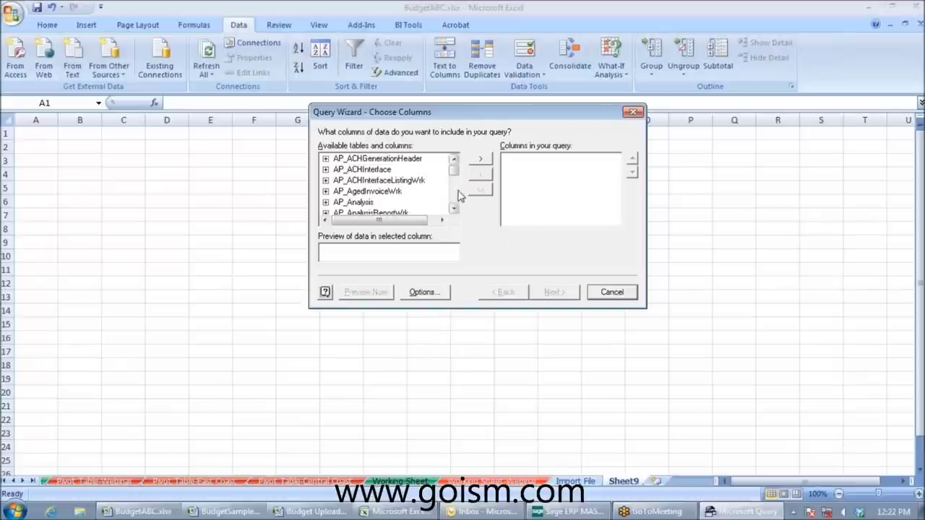
scroll(459, 197, down, 10)
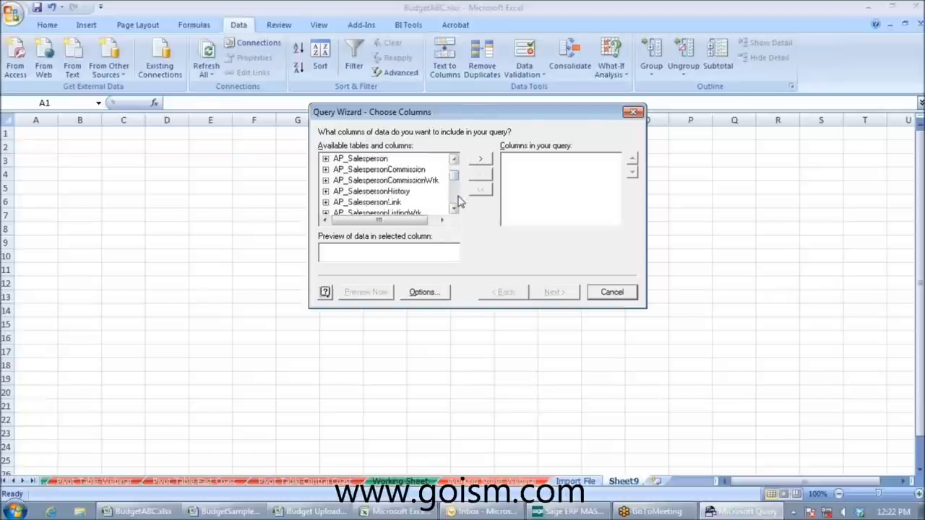
click(352, 203)
key(g)
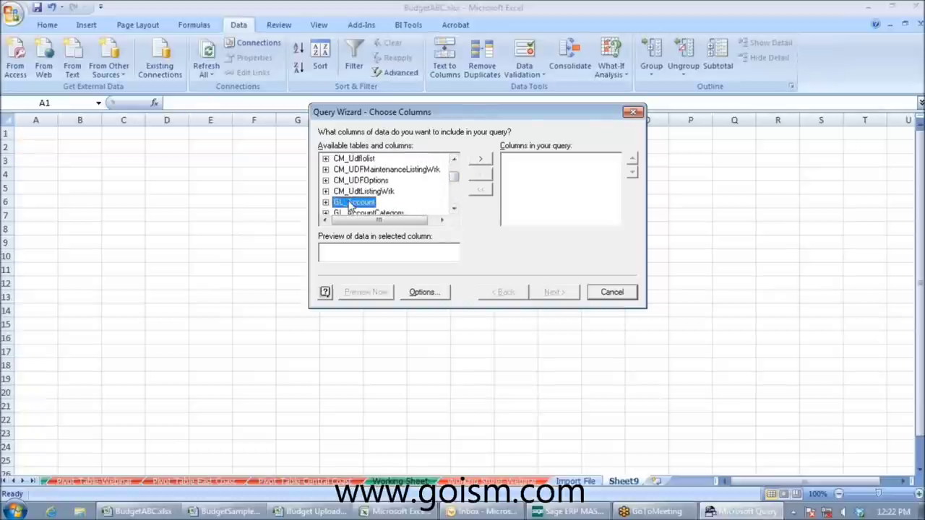
key(Down)
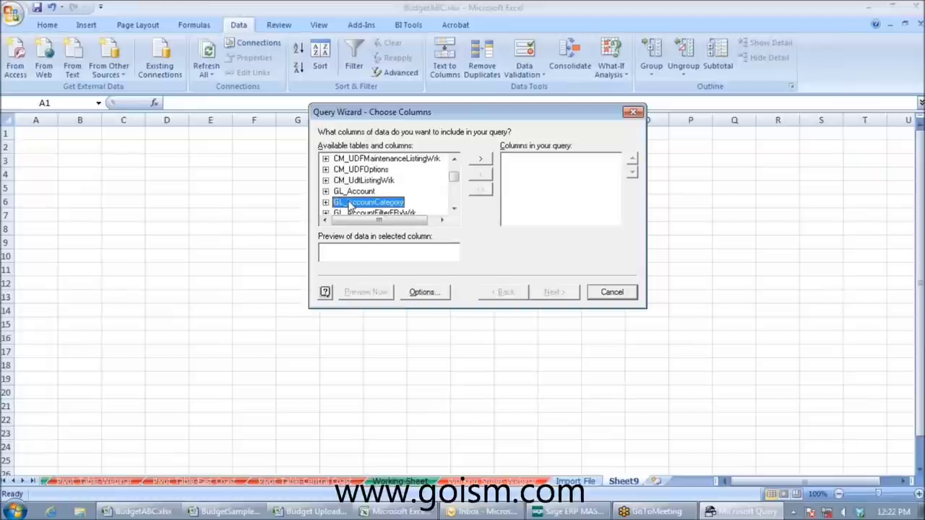
key(Down)
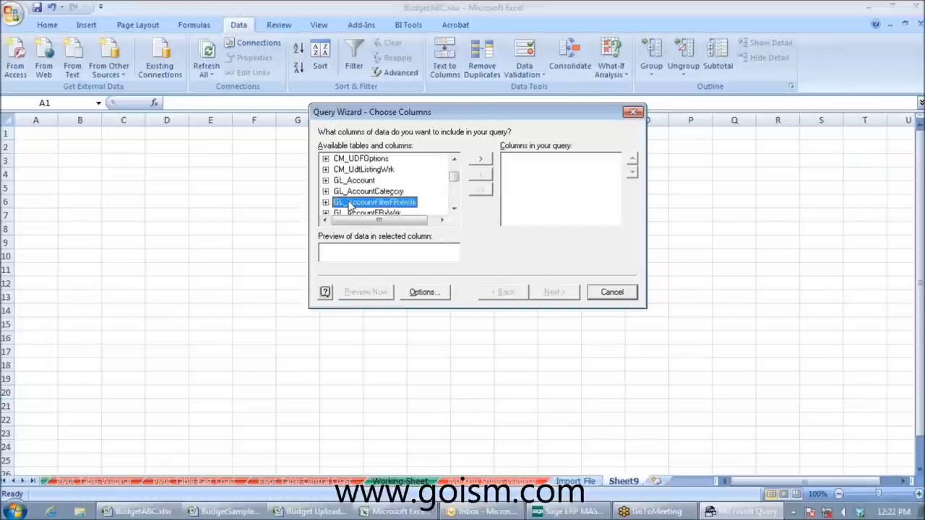
scroll(454, 202, down, 4)
scroll(454, 202, down, 5)
drag(458, 181, 457, 182)
Search the tables list for gl_pe and expand GL_PeriodPostingHistory to show its columns.
click(363, 180)
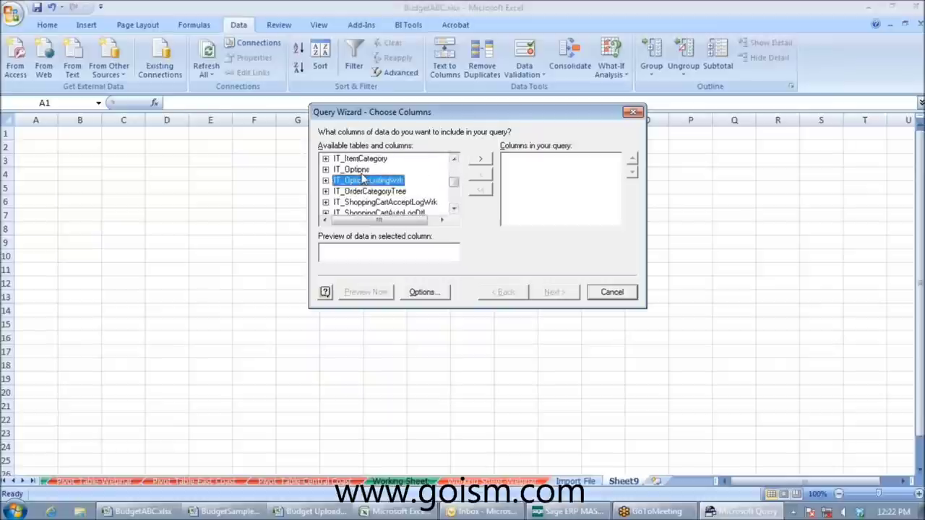
text(gl_pe)
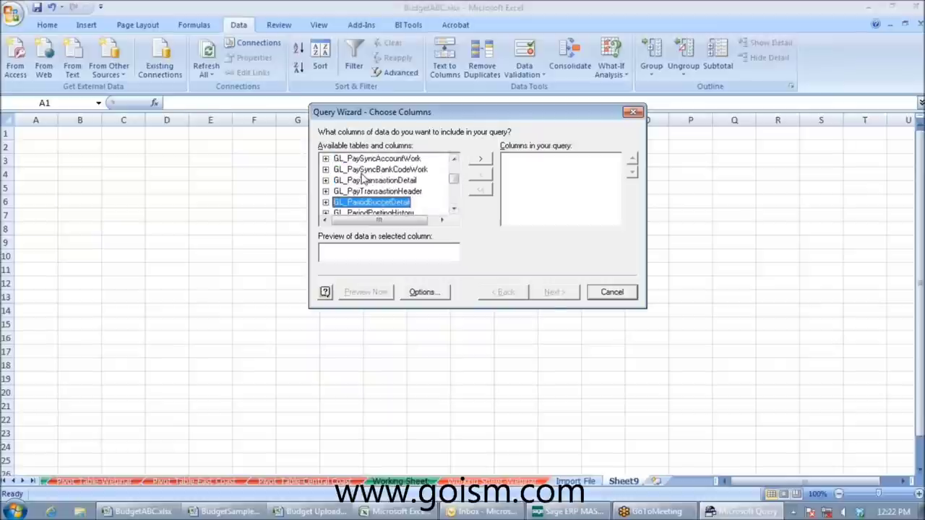
double_click(454, 209)
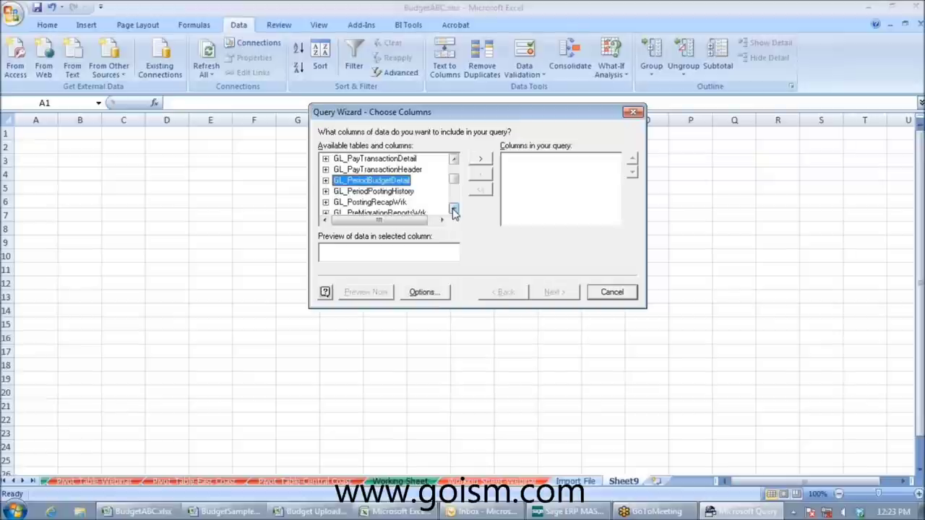
mouse_move(454, 178)
mouse_down()
mouse_move(456, 166)
mouse_move(456, 187)
mouse_move(454, 177)
mouse_up()
click(371, 193)
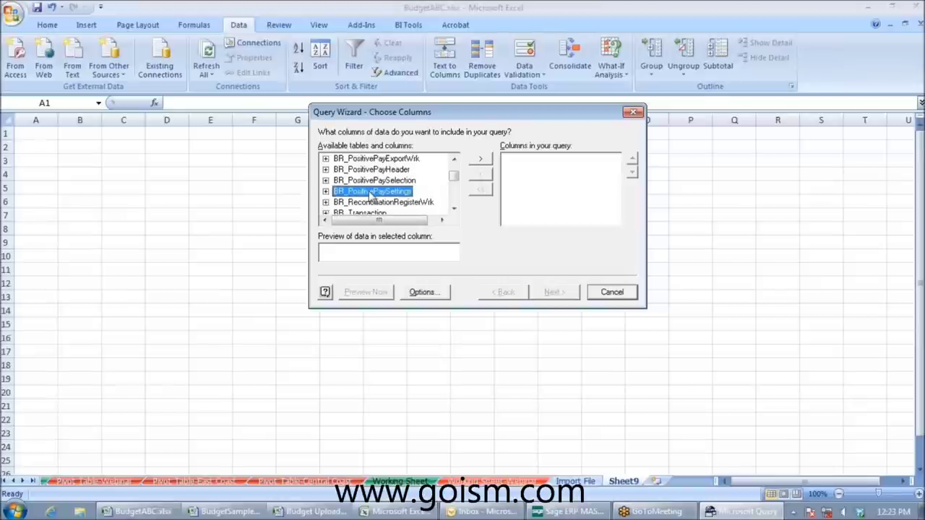
text(gl_pe)
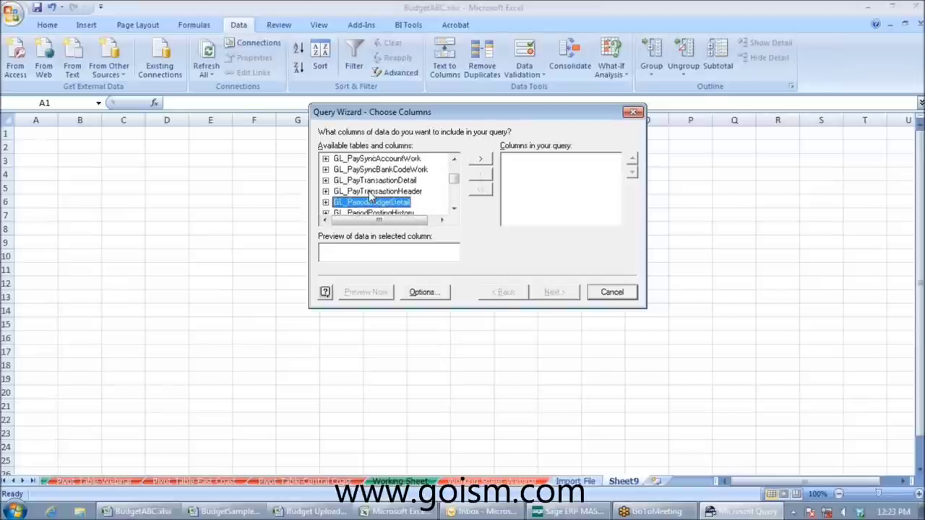
click(453, 208)
click(454, 208)
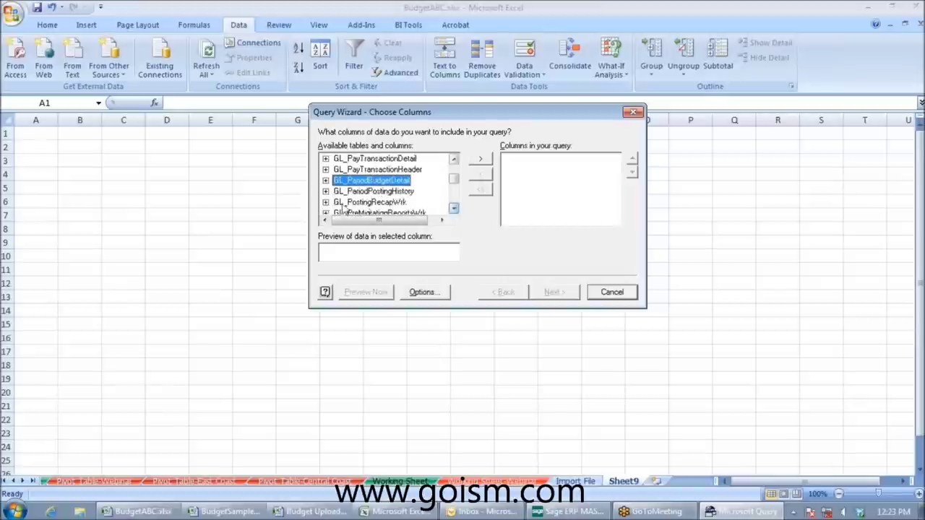
click(326, 192)
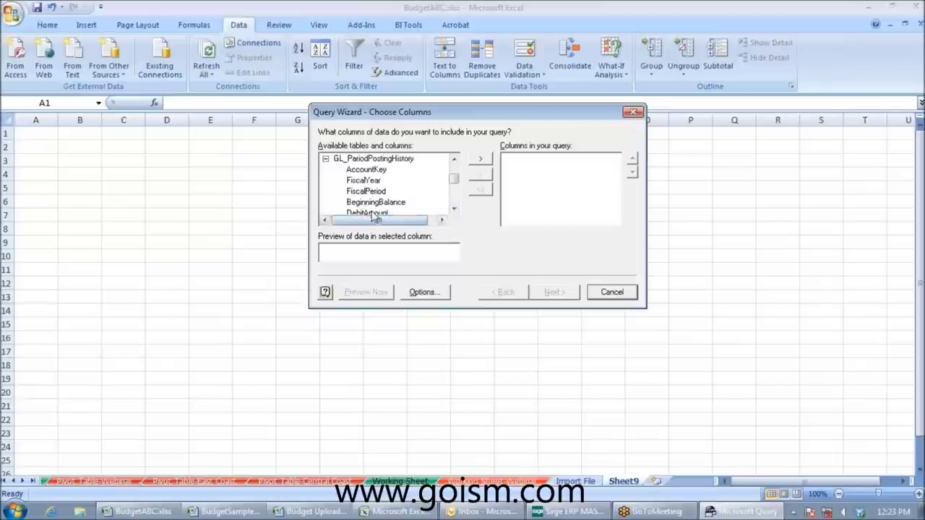
scroll(454, 181, up, 3)
Open Sage's GL Account Maintenance on account 100-00-00 Cash on hand, then return to Microsoft Query.
click(564, 512)
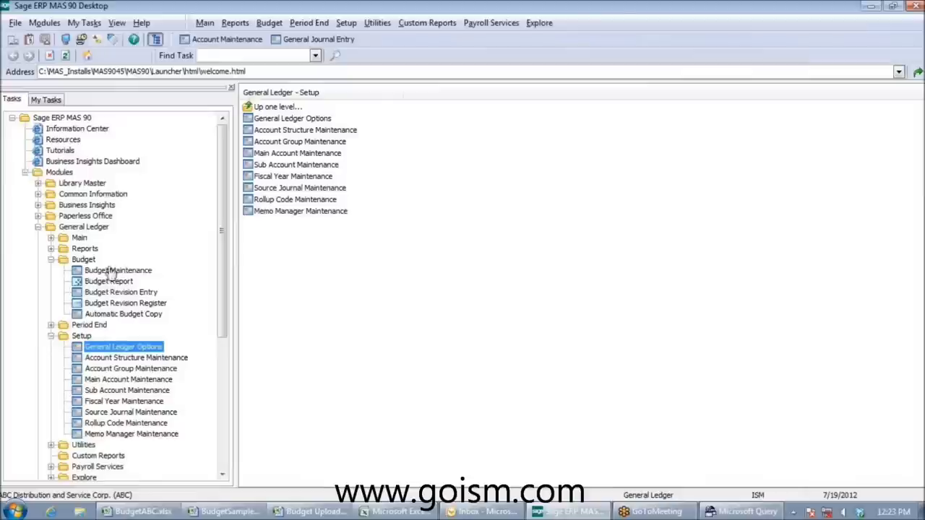
click(50, 238)
click(110, 249)
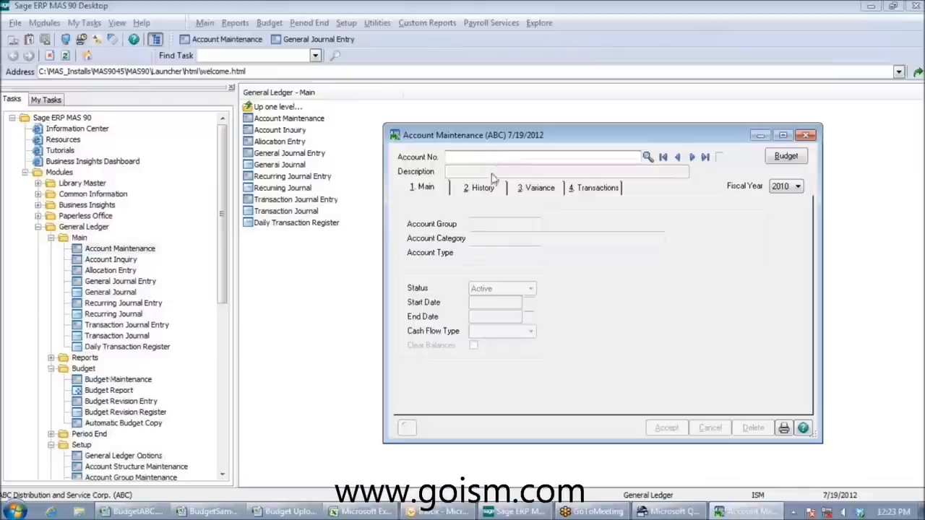
click(693, 157)
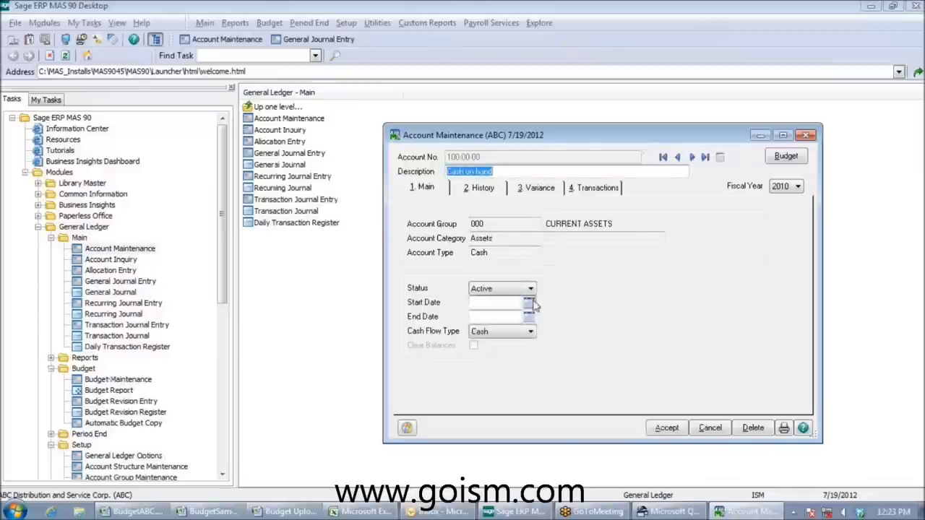
click(669, 511)
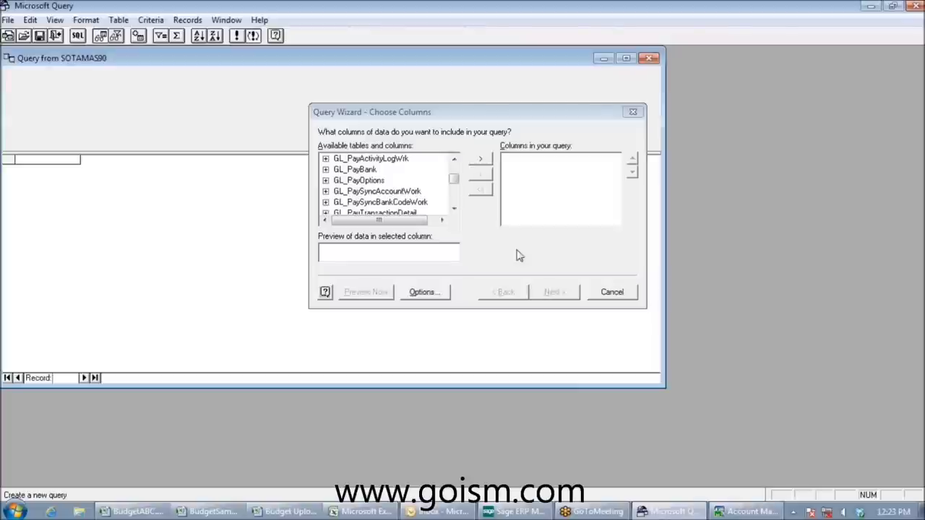
Browse the GL tables in the Available tables list, then close the Query Wizard.
click(358, 189)
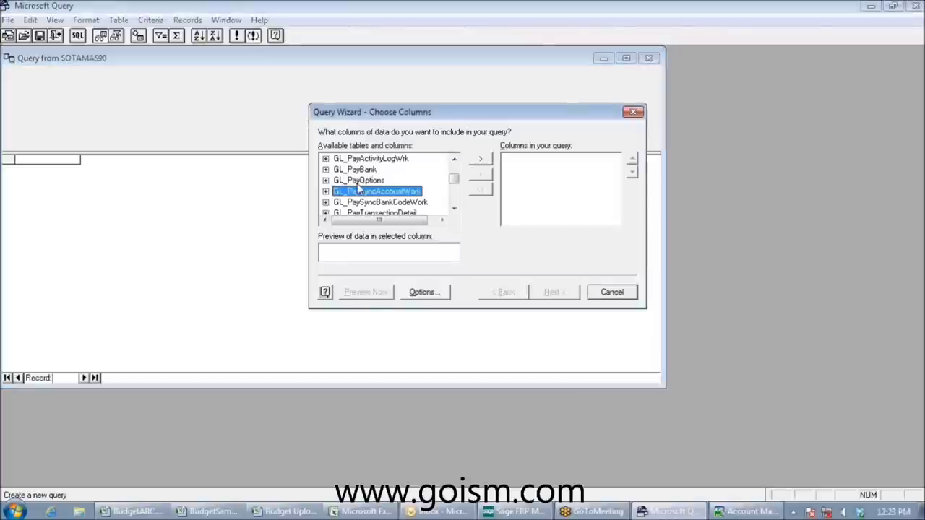
key(Down)
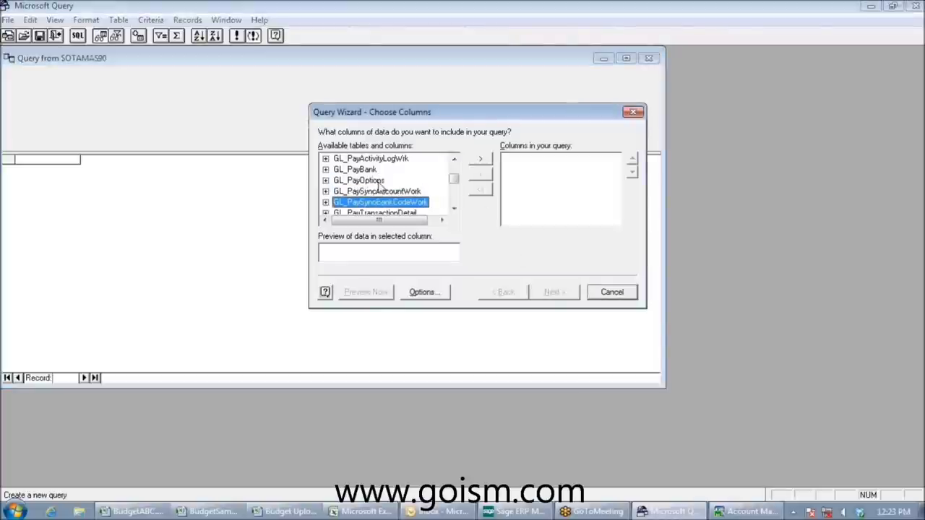
key(Down)
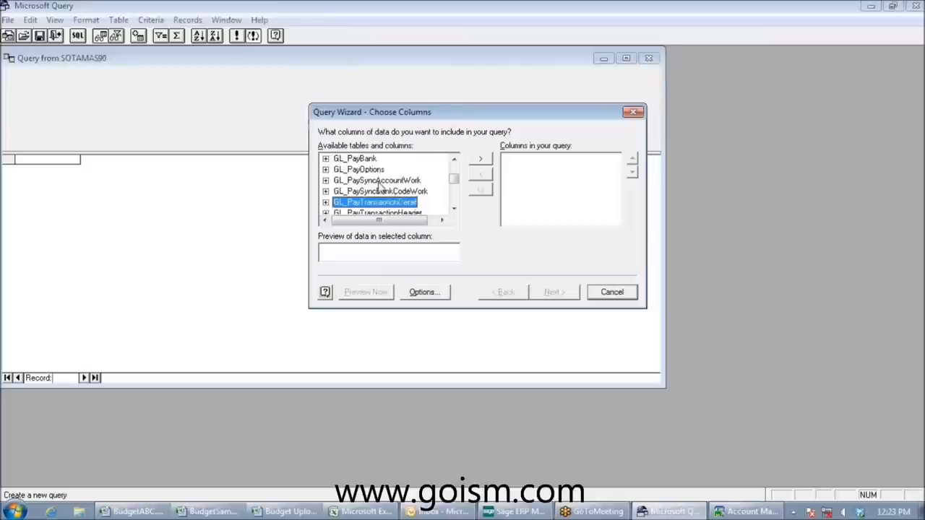
scroll(451, 173, up, 10)
scroll(452, 174, up, 15)
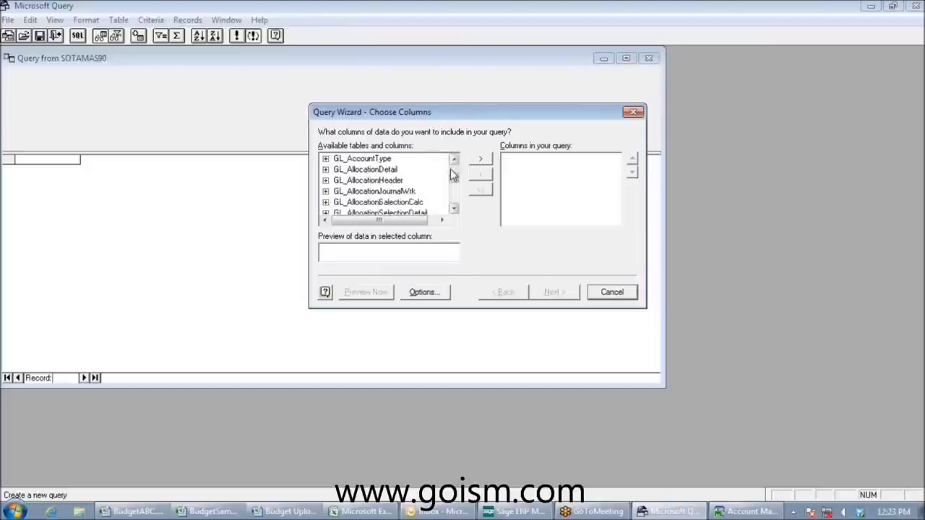
scroll(454, 160, up, 5)
scroll(453, 163, up, 3)
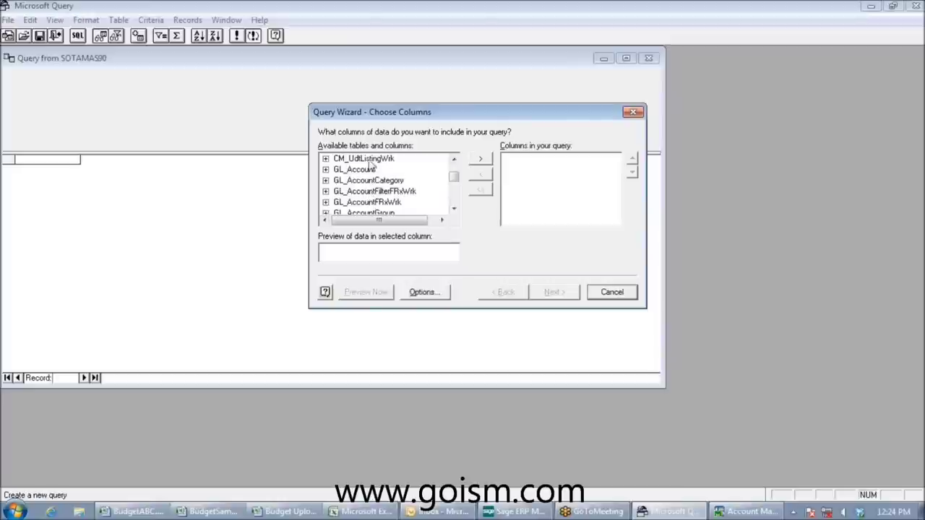
mouse_move(455, 177)
mouse_down()
mouse_move(456, 188)
mouse_move(456, 165)
mouse_up()
click(457, 199)
click(457, 201)
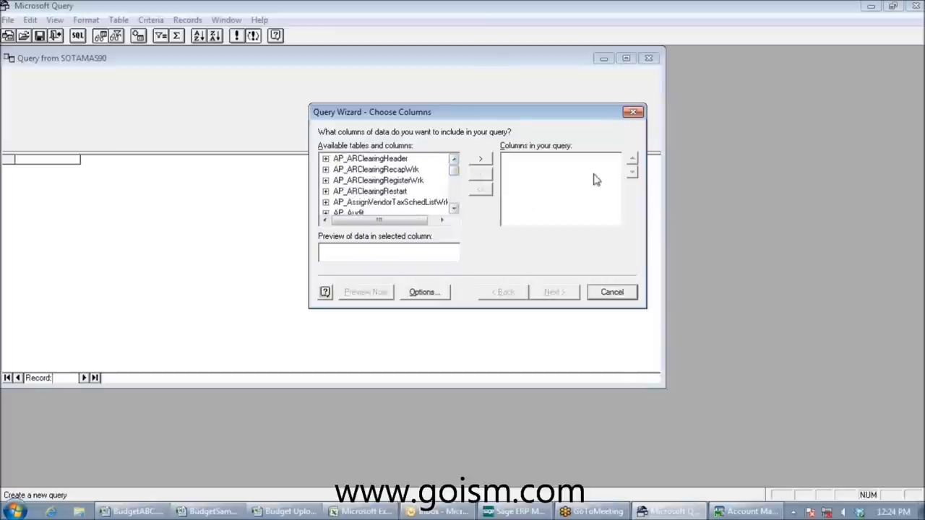
click(633, 112)
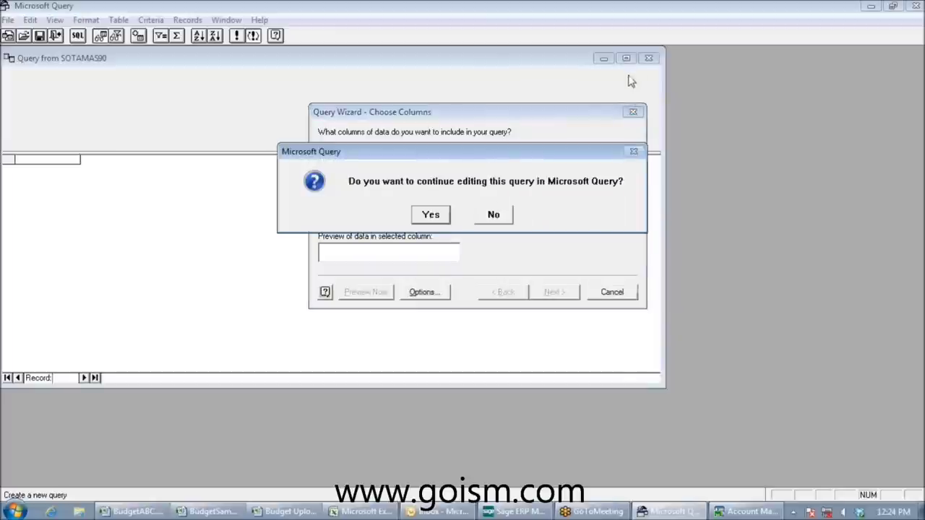
Decline further Microsoft Query editing and switch to the Actuals Webinar sheet.
click(493, 214)
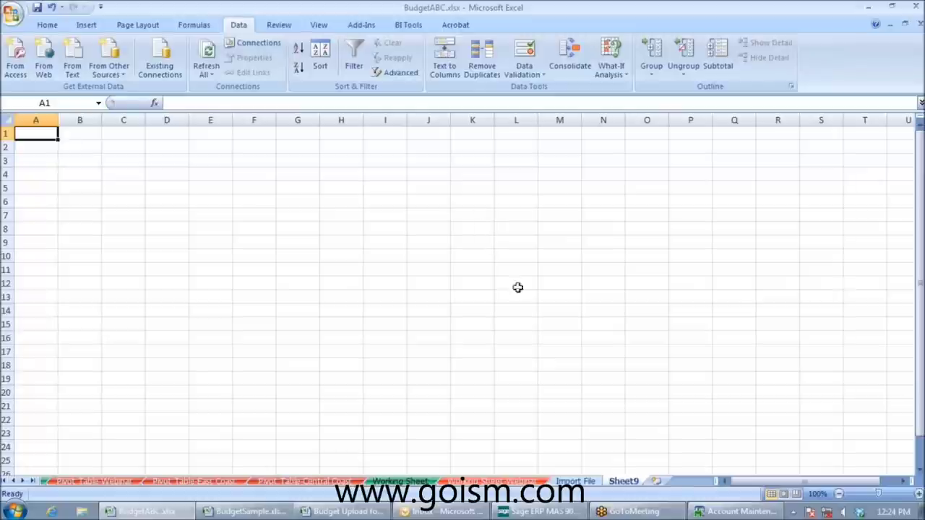
click(13, 481)
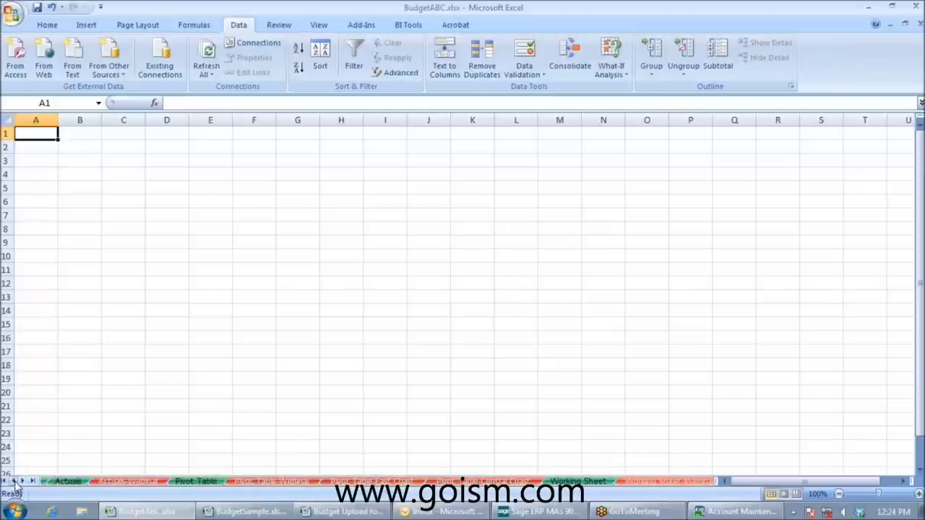
click(176, 483)
click(128, 482)
click(68, 482)
click(122, 483)
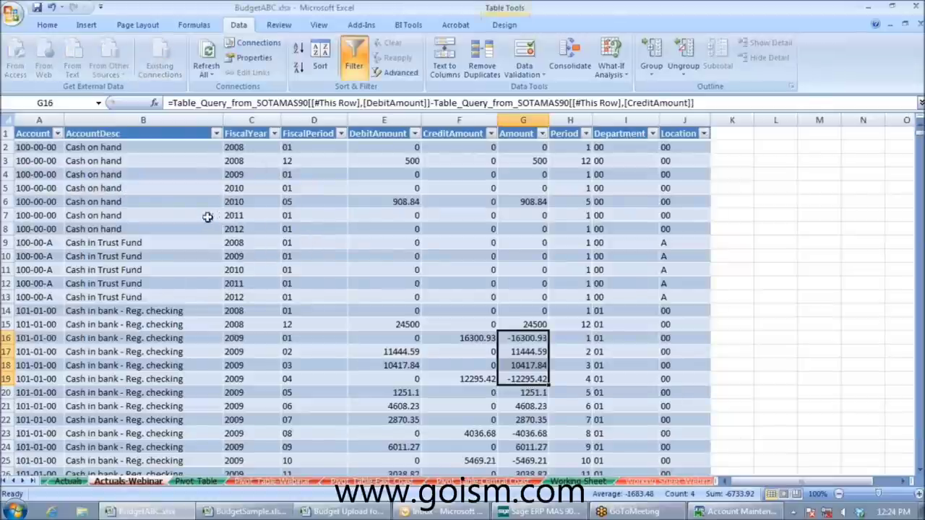
Select the account numbers and descriptions in A2:B14, then the empty cells L1:L9.
click(38, 149)
drag(37, 149, 90, 305)
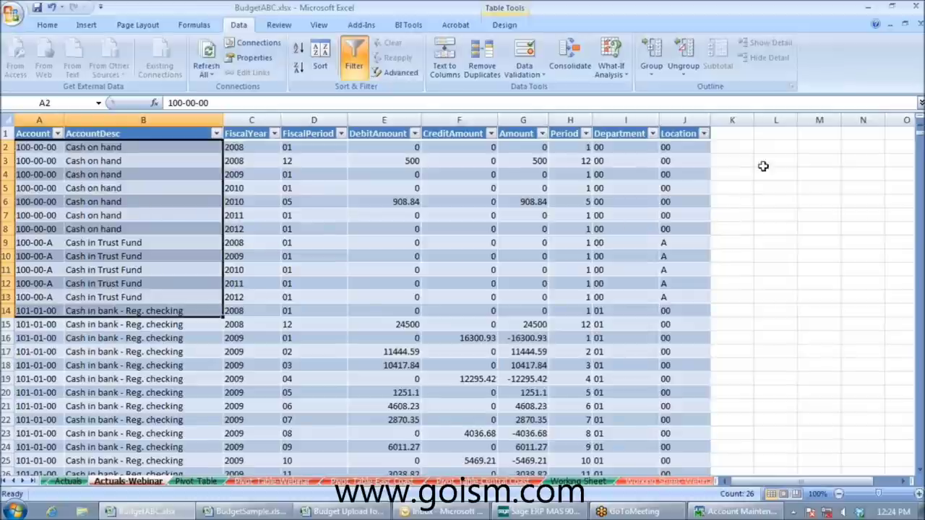
drag(772, 132, 757, 237)
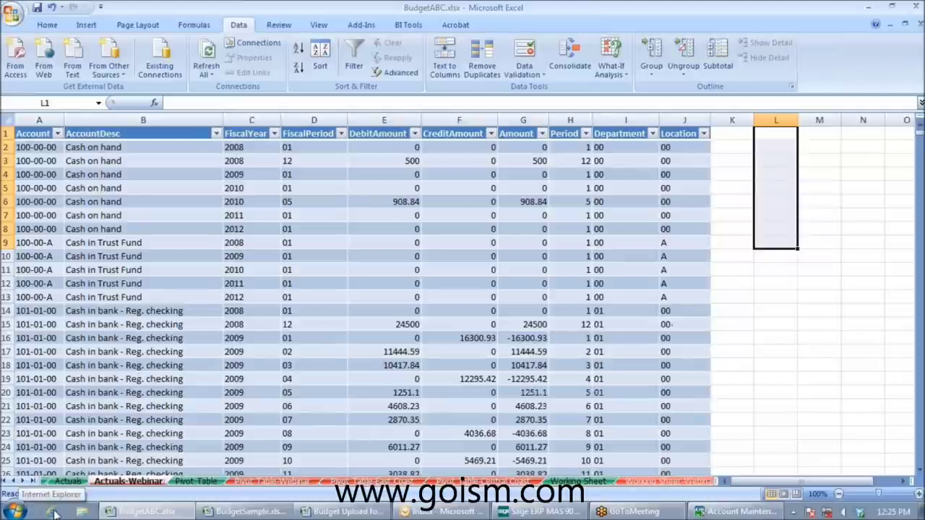
In Internet Explorer, search Yahoo for 'ism database query'.
click(55, 513)
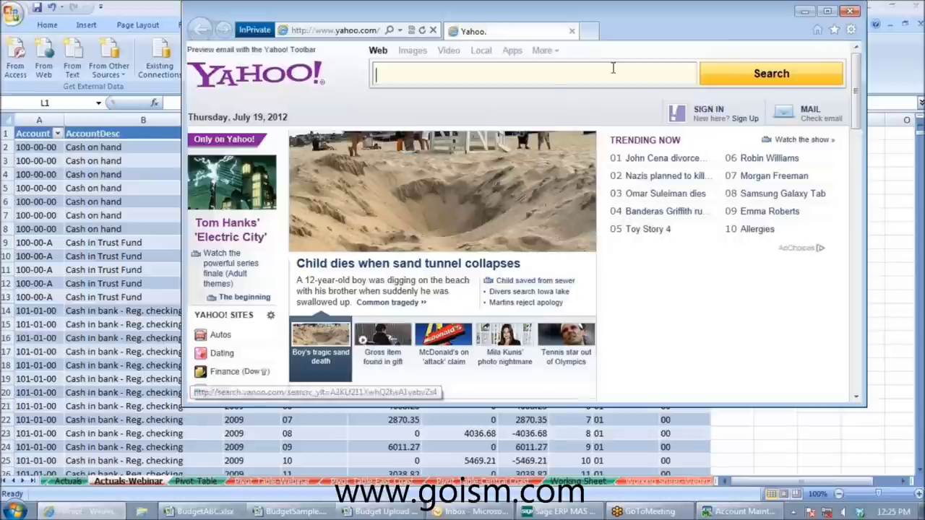
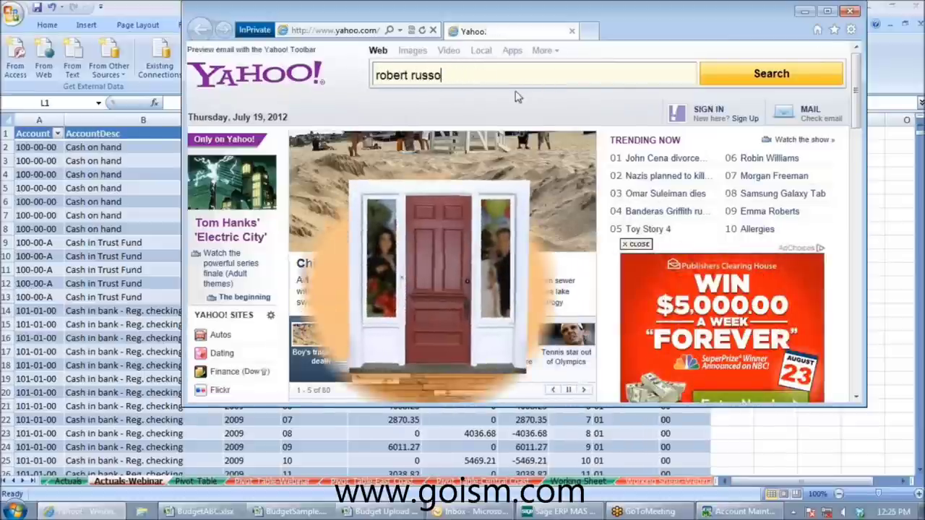
text(ism dat)
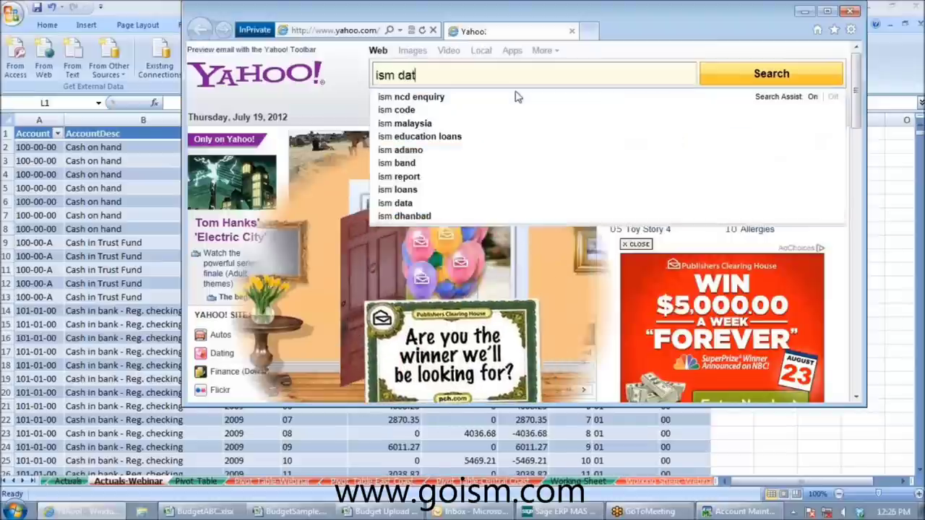
text(abase query)
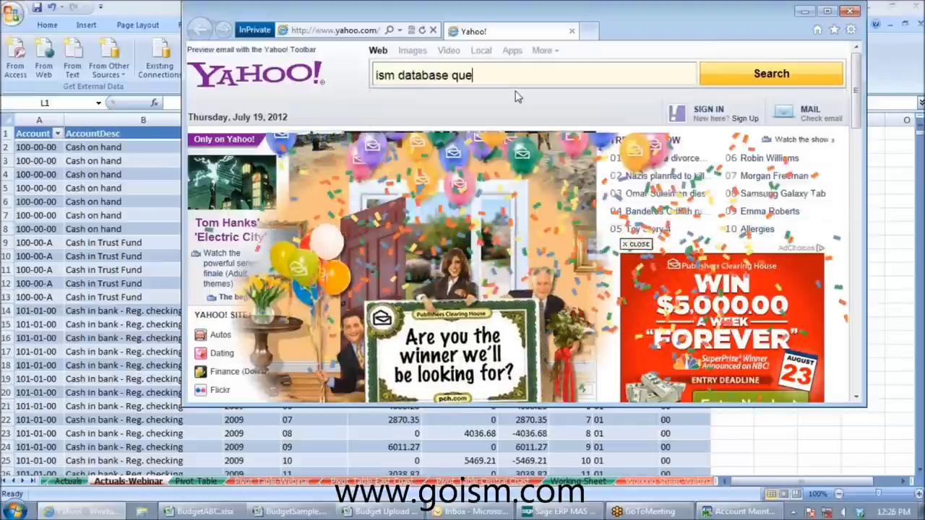
key(Return)
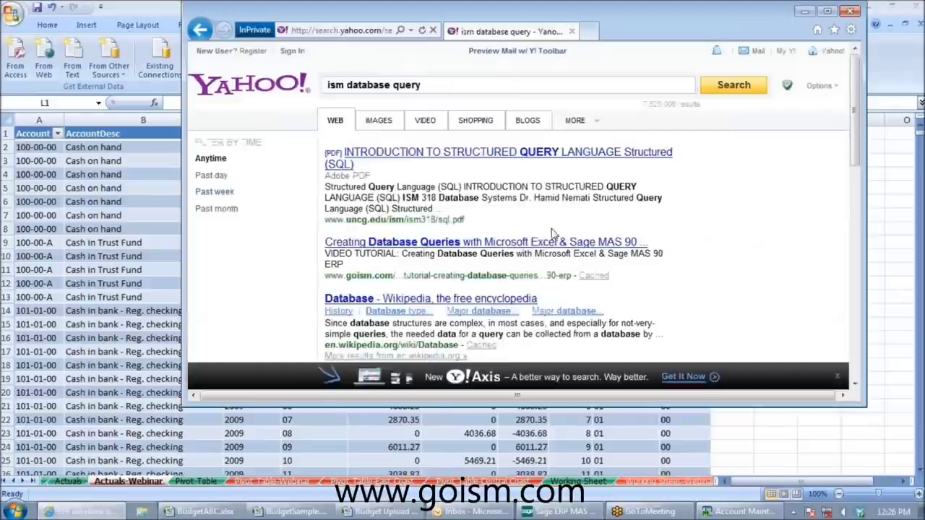
Open the goism.com database query tutorial result and maximize the browser window.
scroll(550, 235, down, 1)
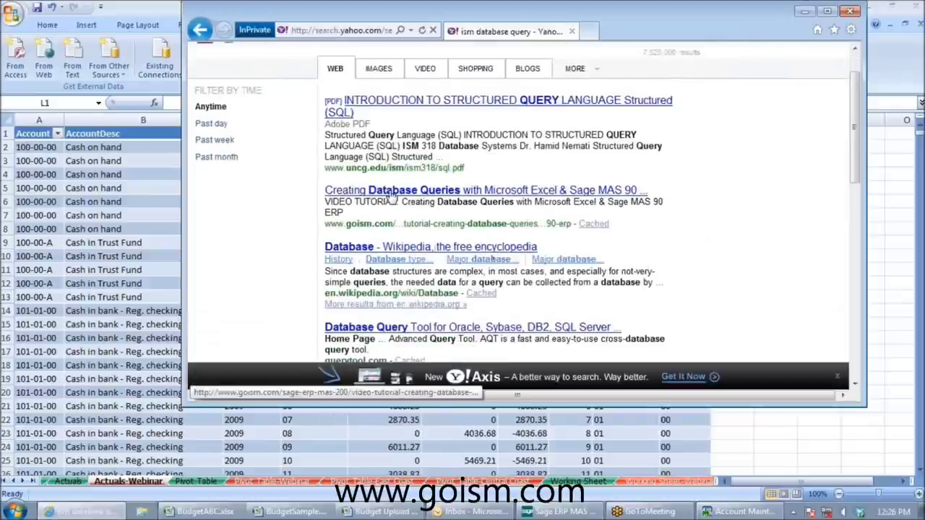
click(390, 191)
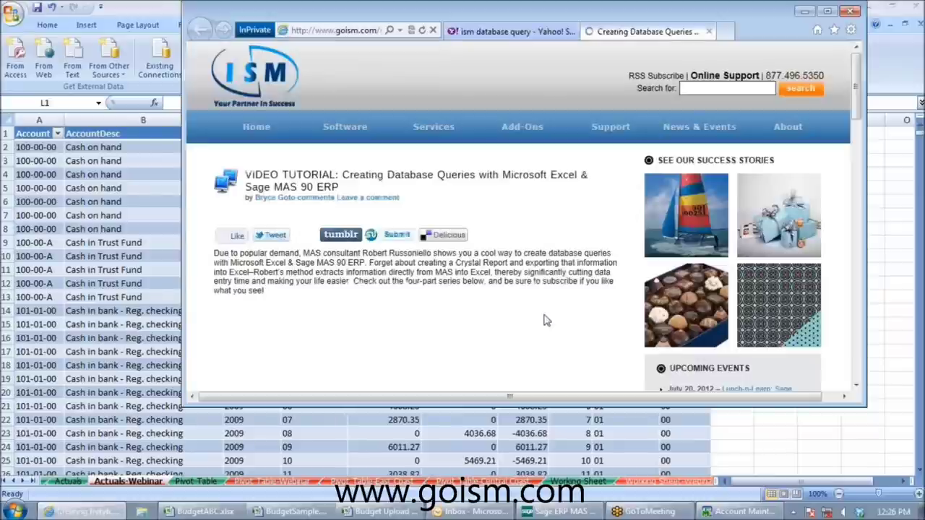
click(829, 12)
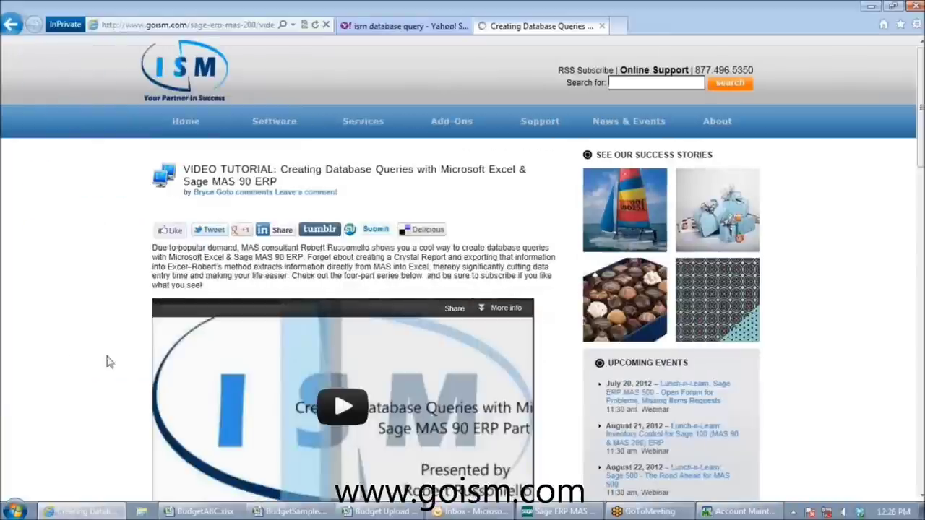
Look over the ISM tutorial videos, then switch back to BudgetABC.xlsx in Excel.
scroll(62, 364, down, 2)
scroll(12, 351, down, 10)
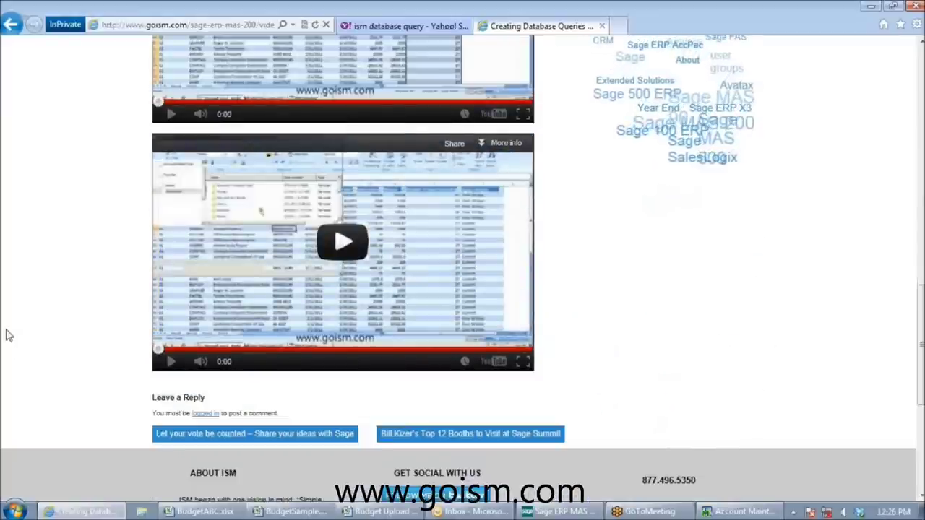
scroll(7, 335, up, 12)
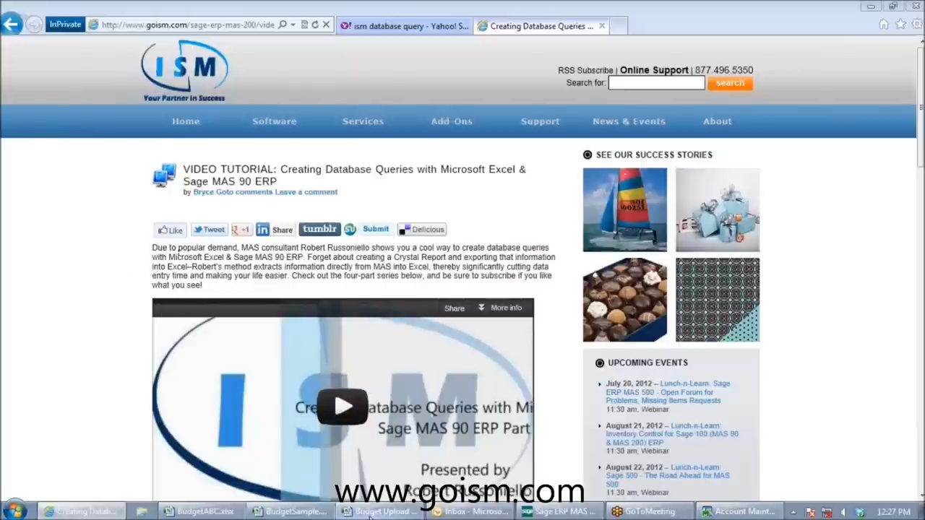
click(201, 515)
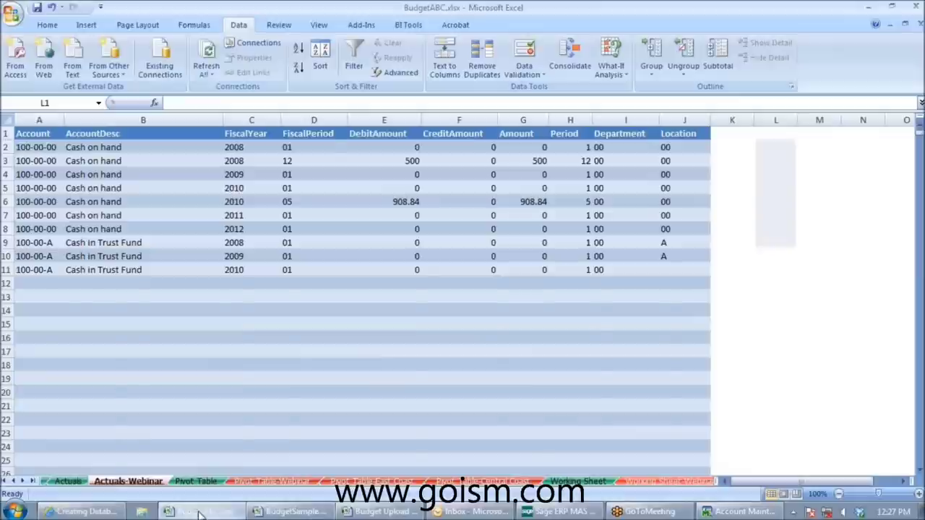